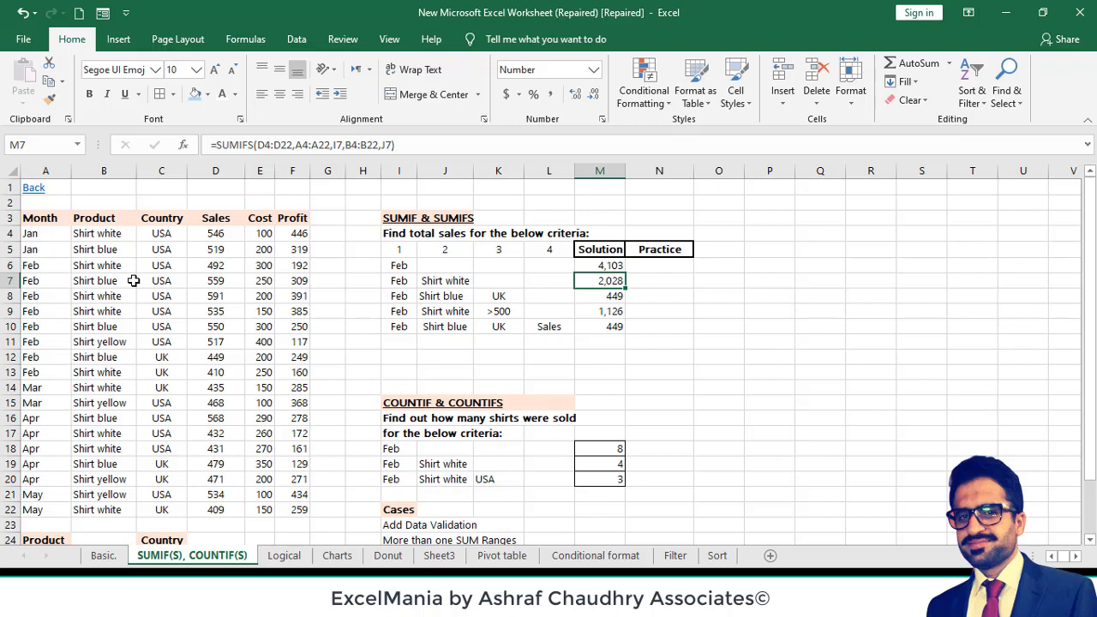
click(172, 298)
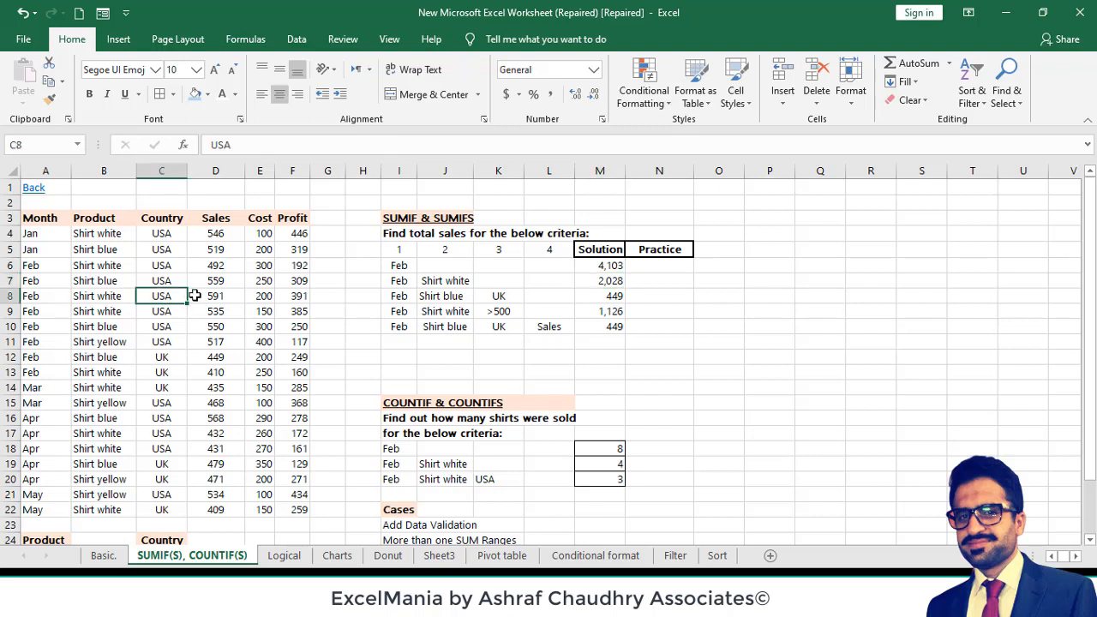
click(199, 294)
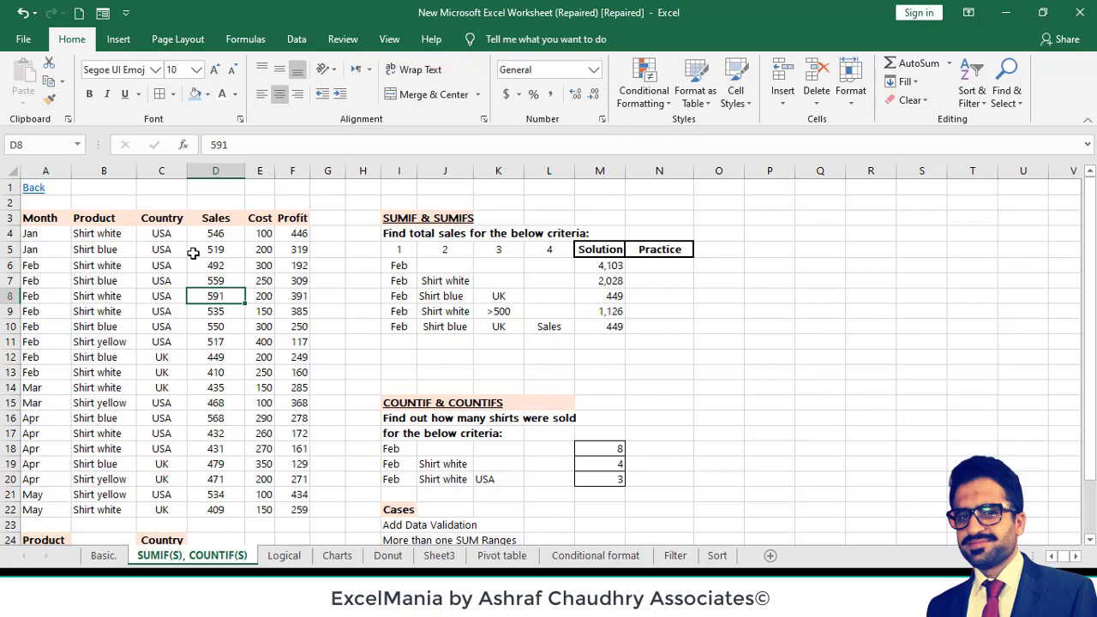
click(165, 238)
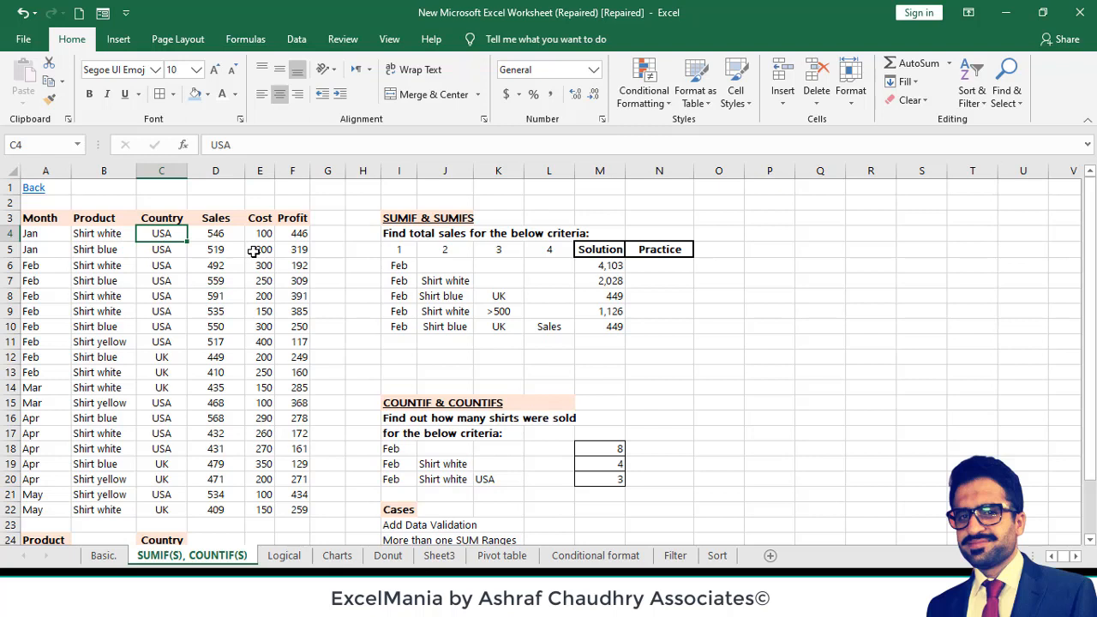
click(298, 247)
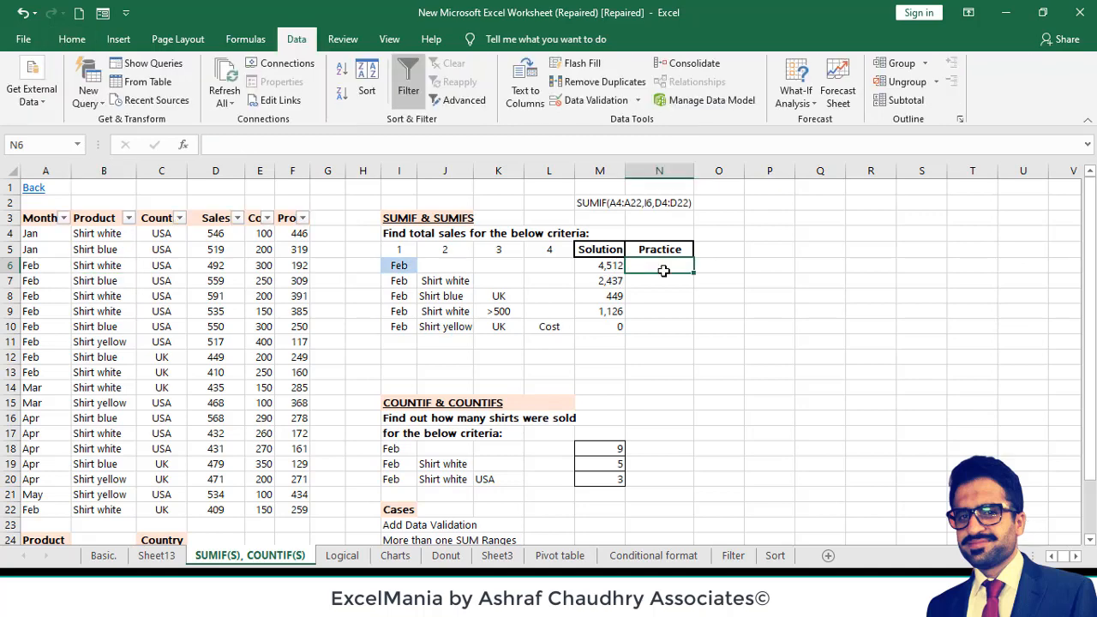
- Enter =SUMIF(A4:A22,I6,D4:D22) in Practice cell N6 to total sales for the month in I6
text(=S)
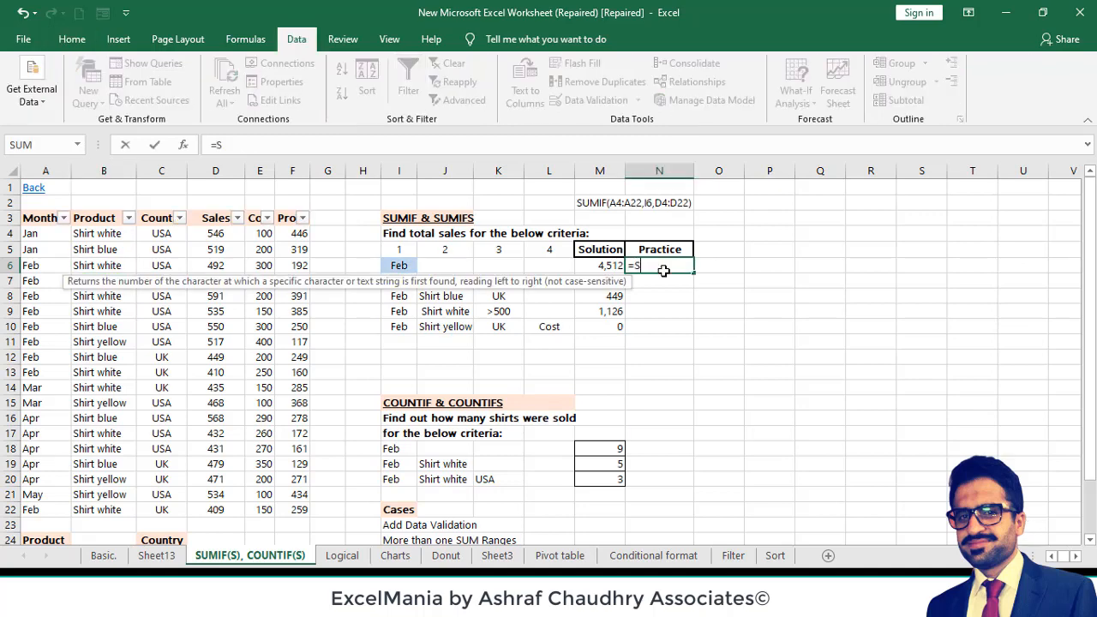
text(UMIF)
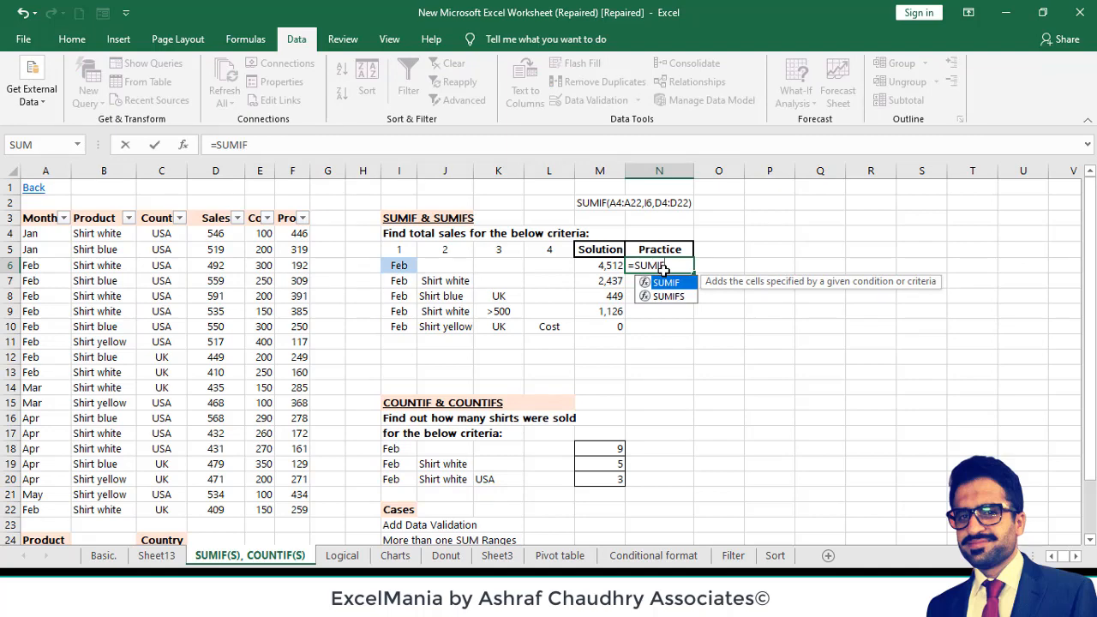
text(()
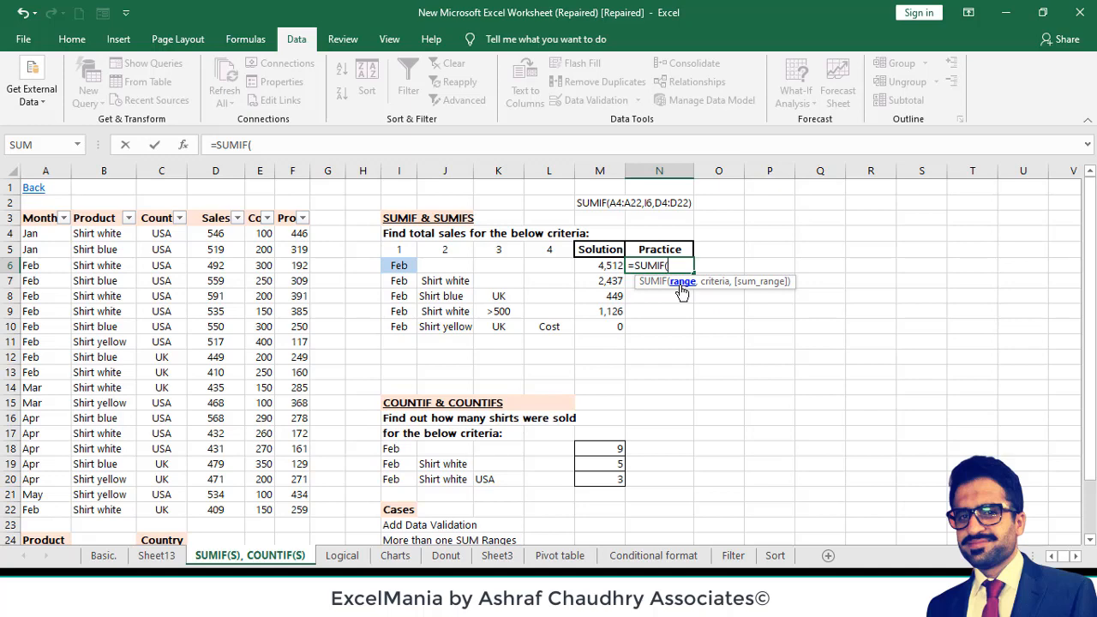
click(38, 233)
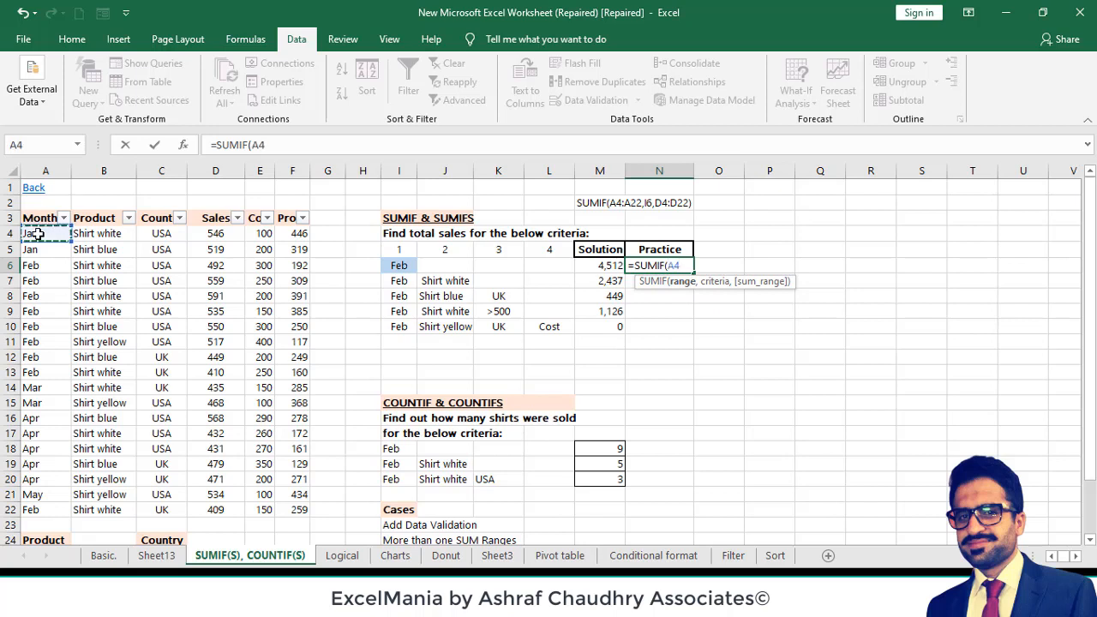
key(ctrl+shift+Down)
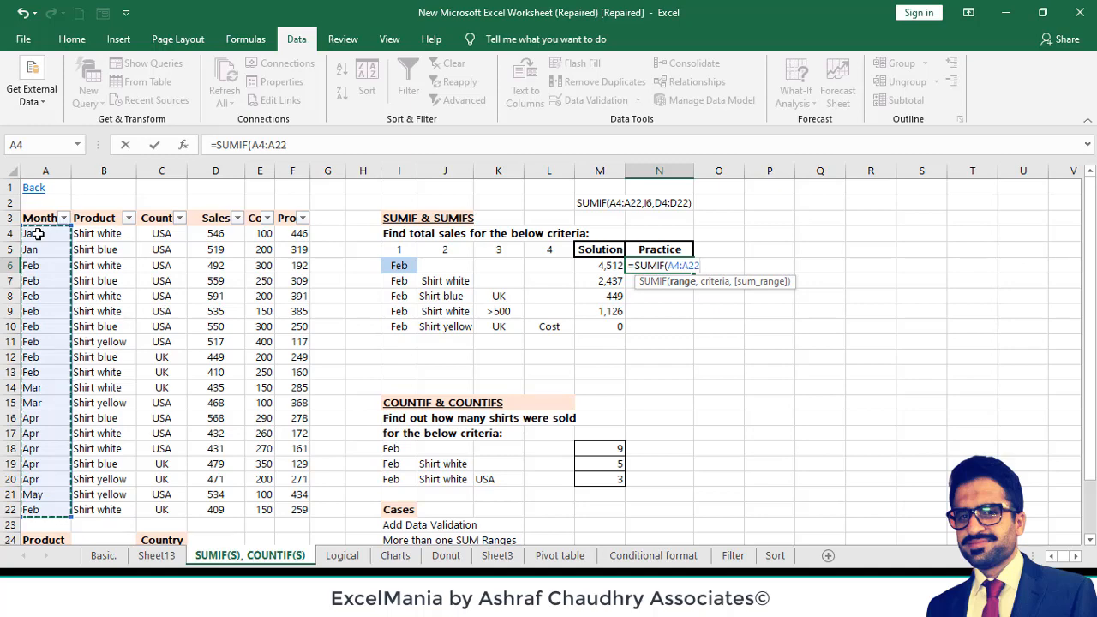
text(,)
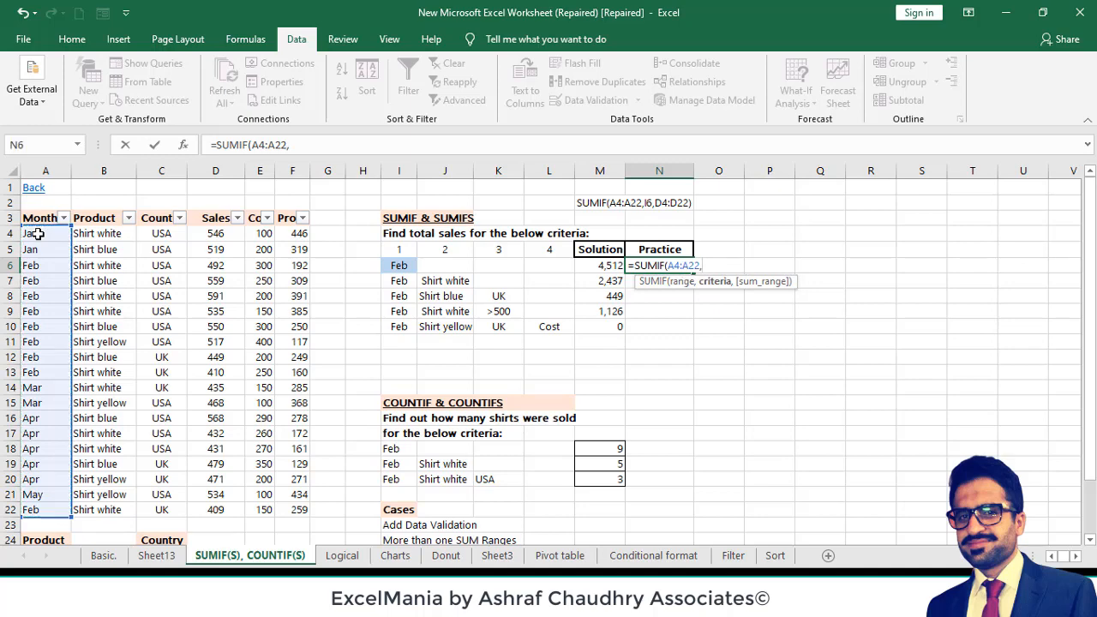
click(397, 263)
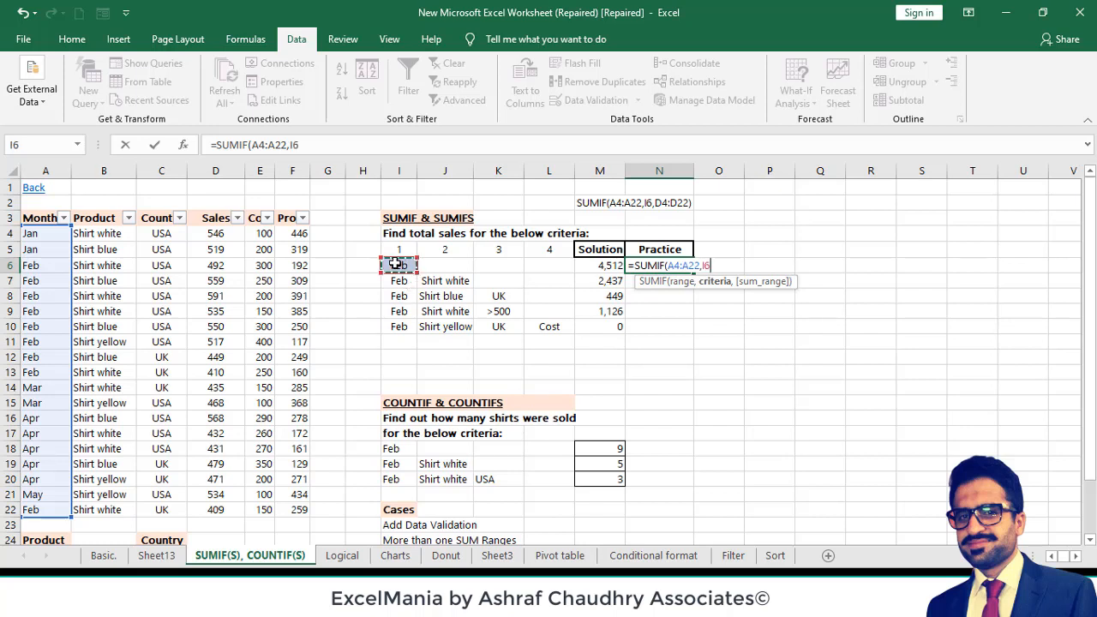
text(,)
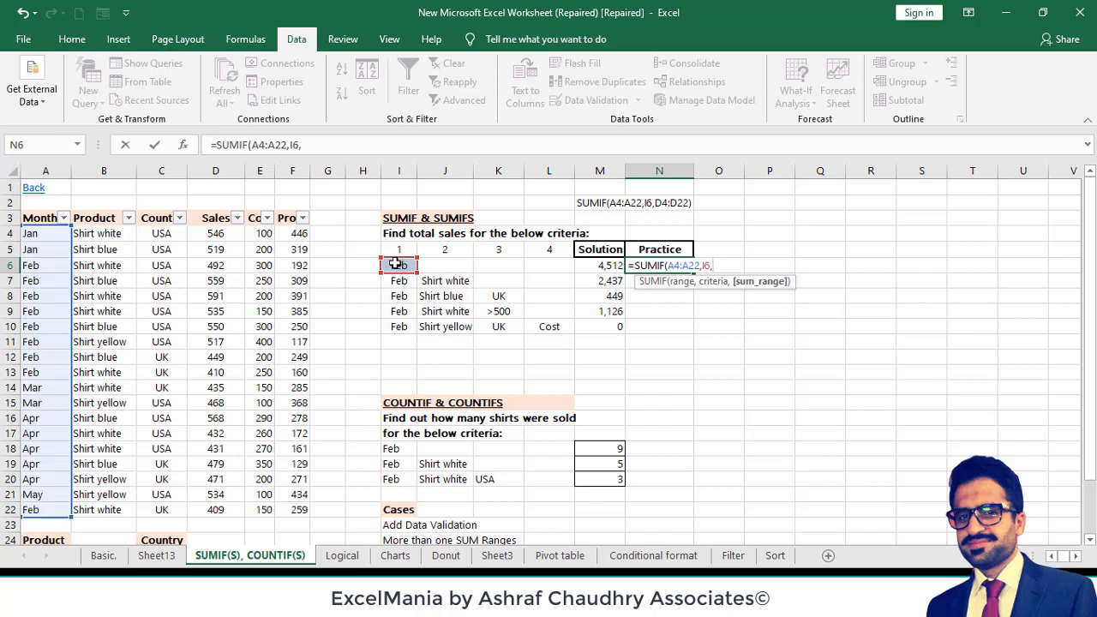
click(207, 234)
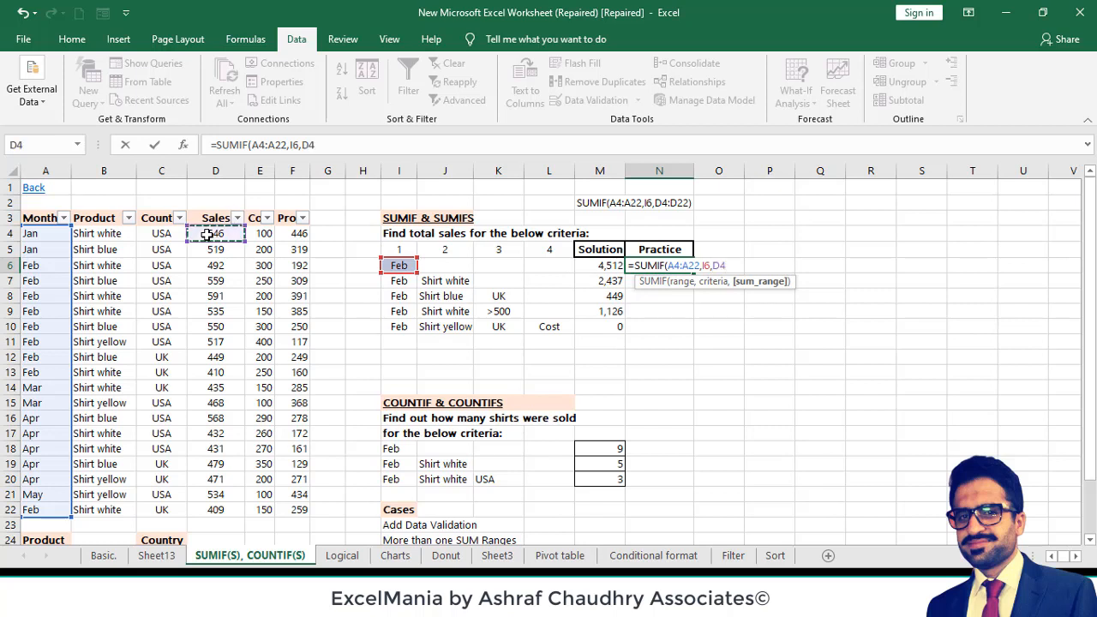
key(ctrl+shift+Down)
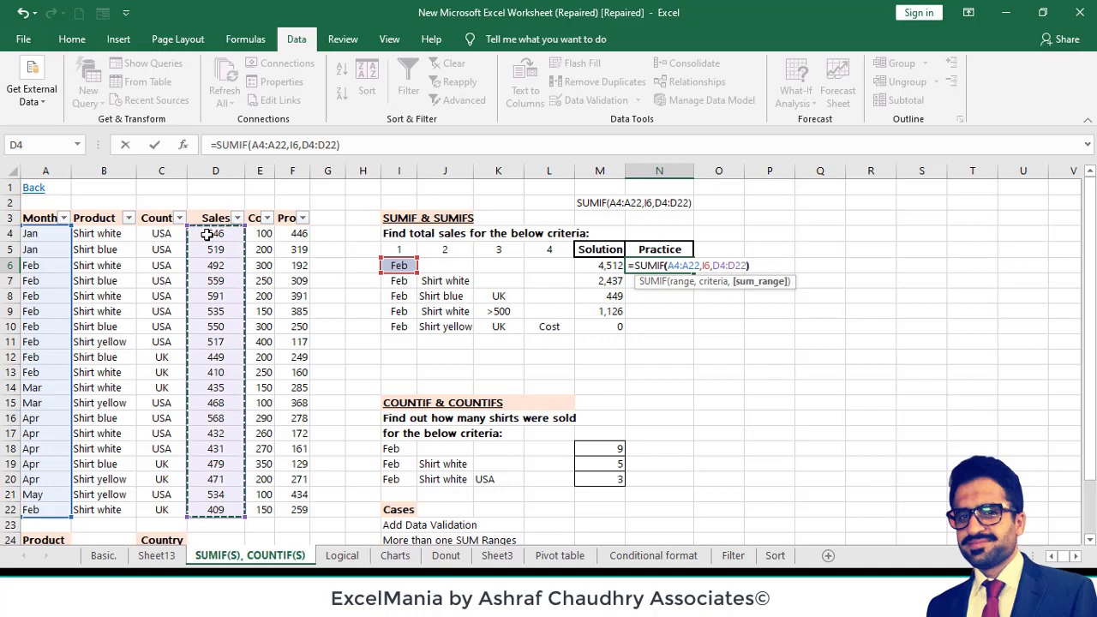
text())
key(ctrl+Return)
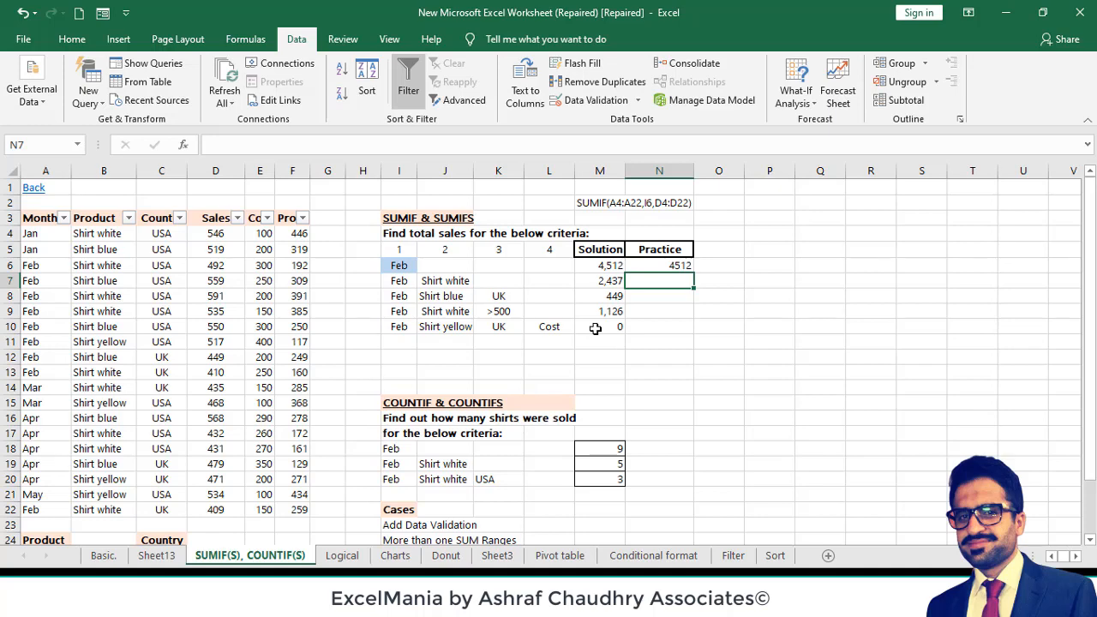
- Enter =SUMIFS(D4:D22,A4:A22,I7) in Practice cell N7, summing Sales with the month in I7 as the first criterion
text(=)
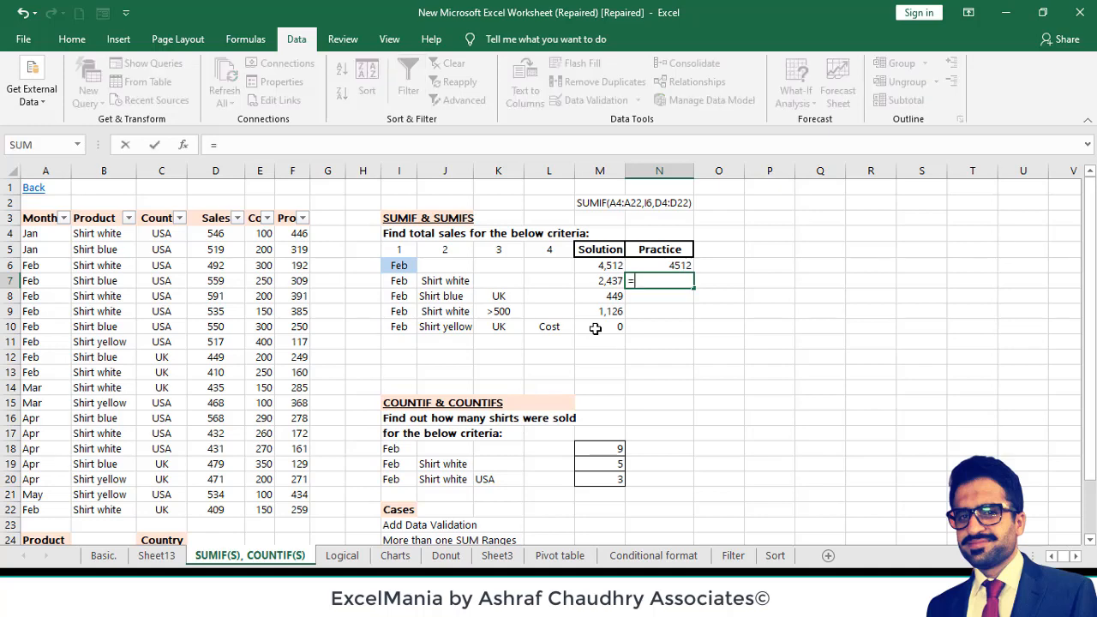
text(SUMIF)
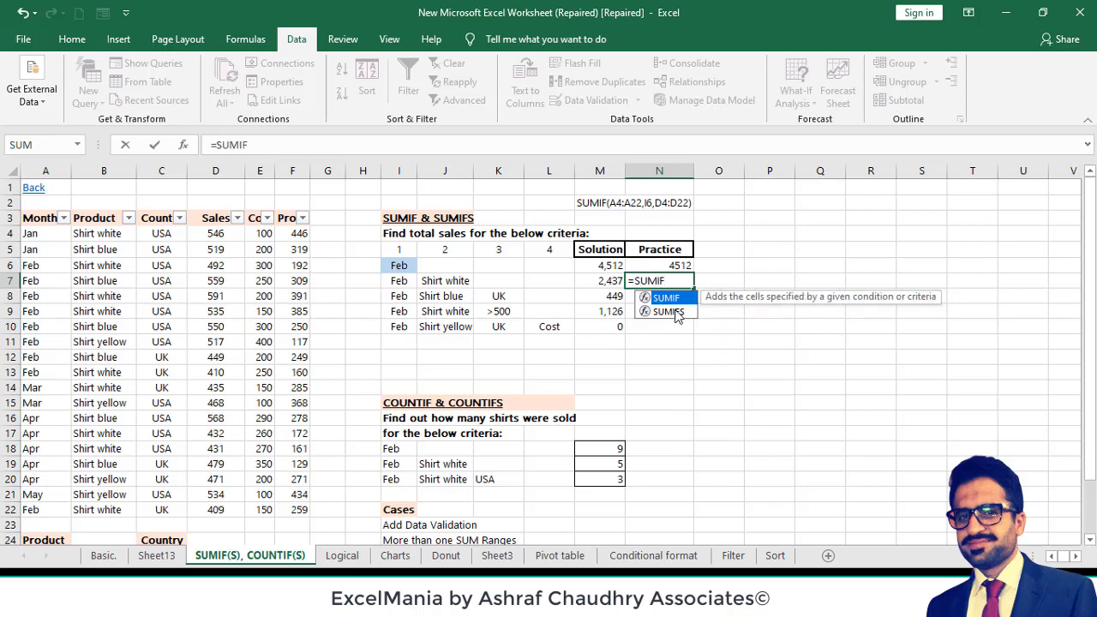
double_click(678, 314)
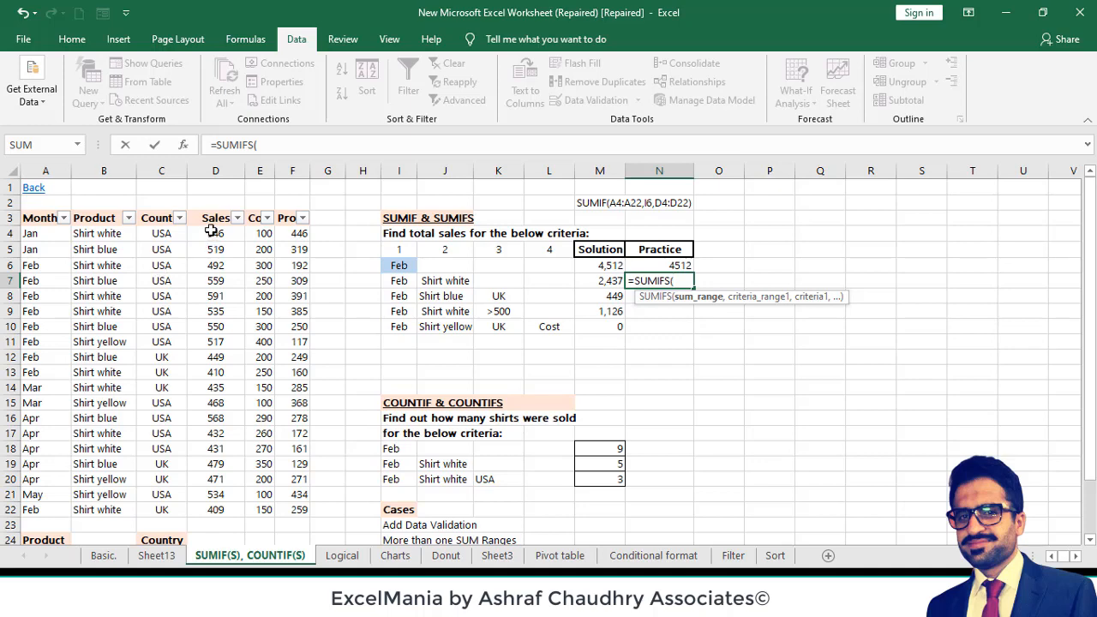
click(211, 232)
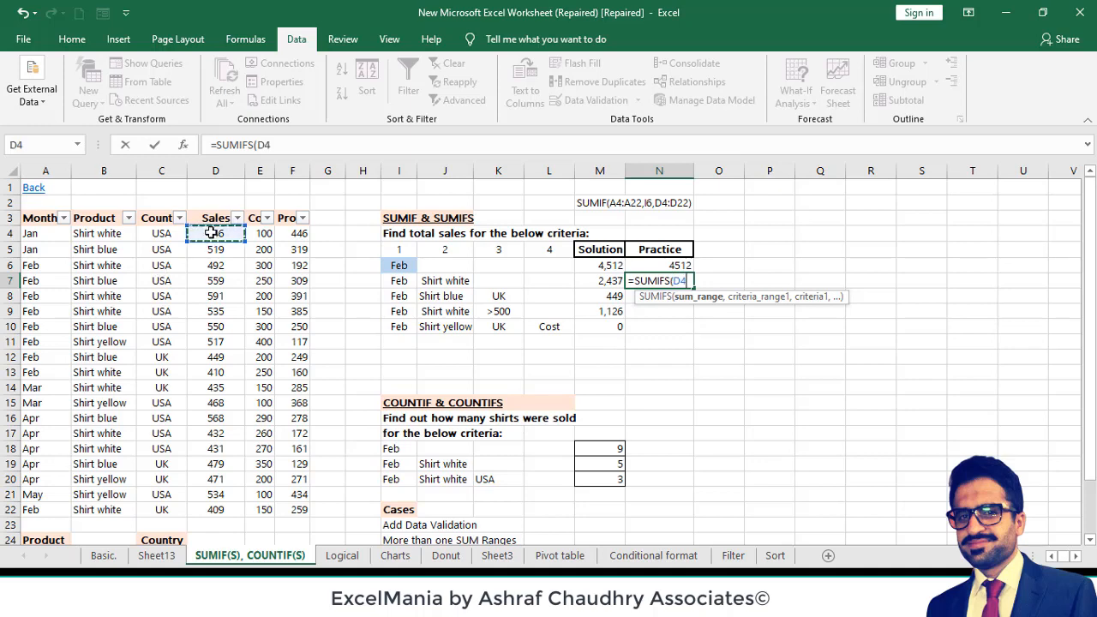
key(ctrl+shift+Down)
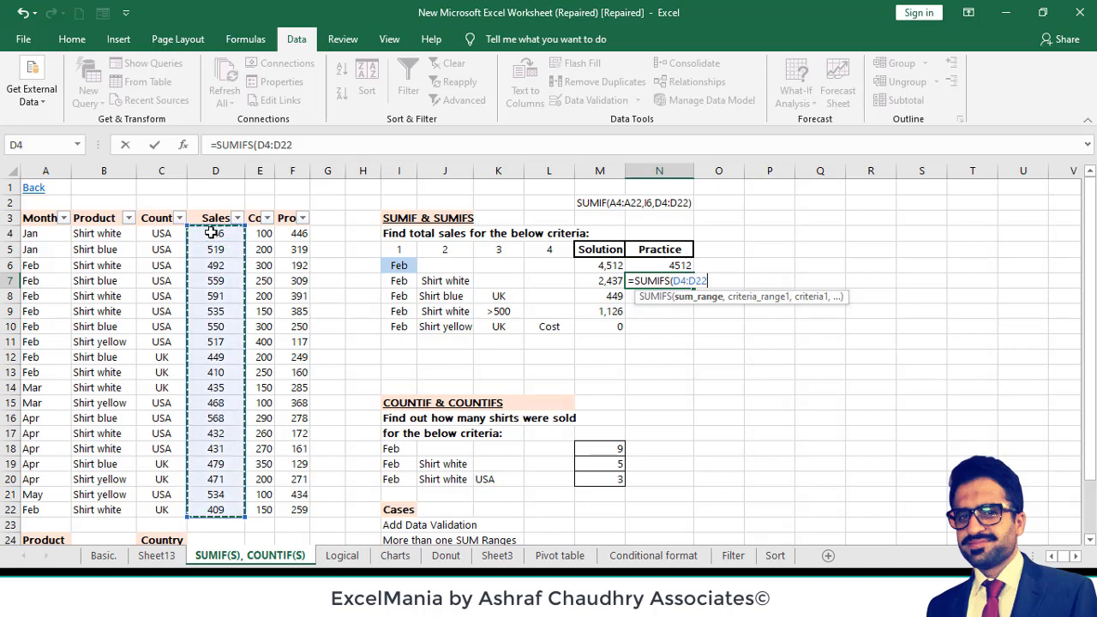
text(,)
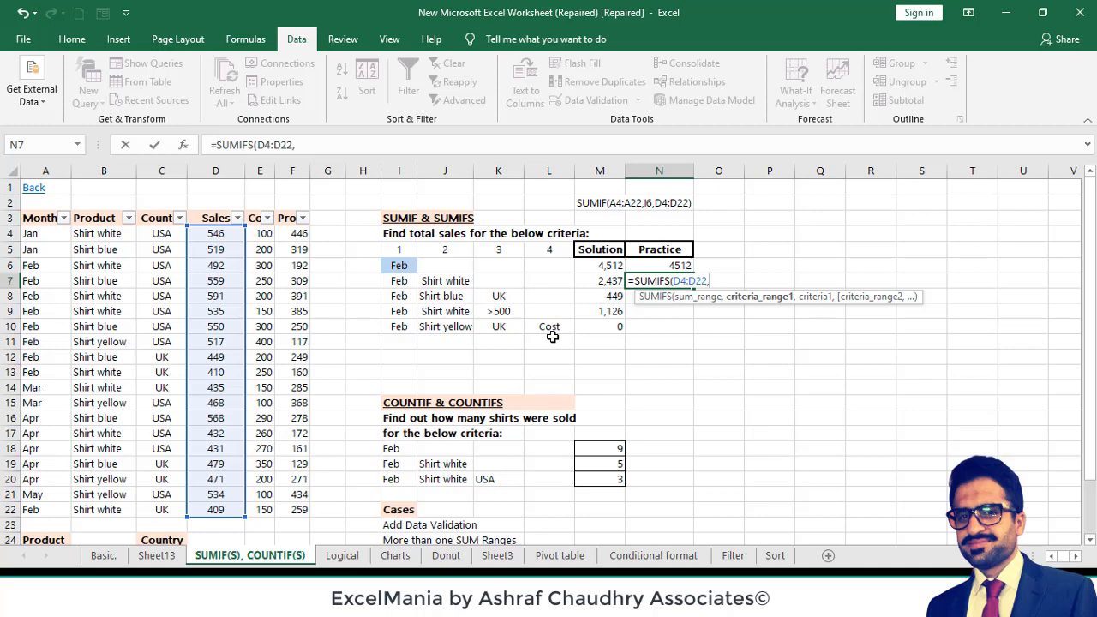
click(44, 231)
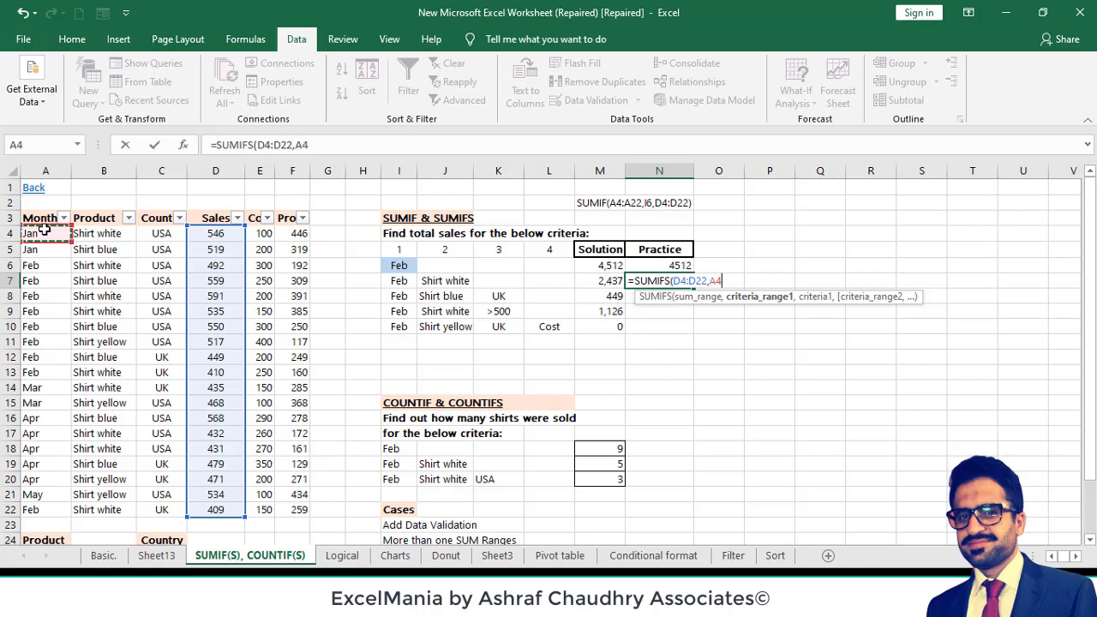
key(ctrl+shift+Down)
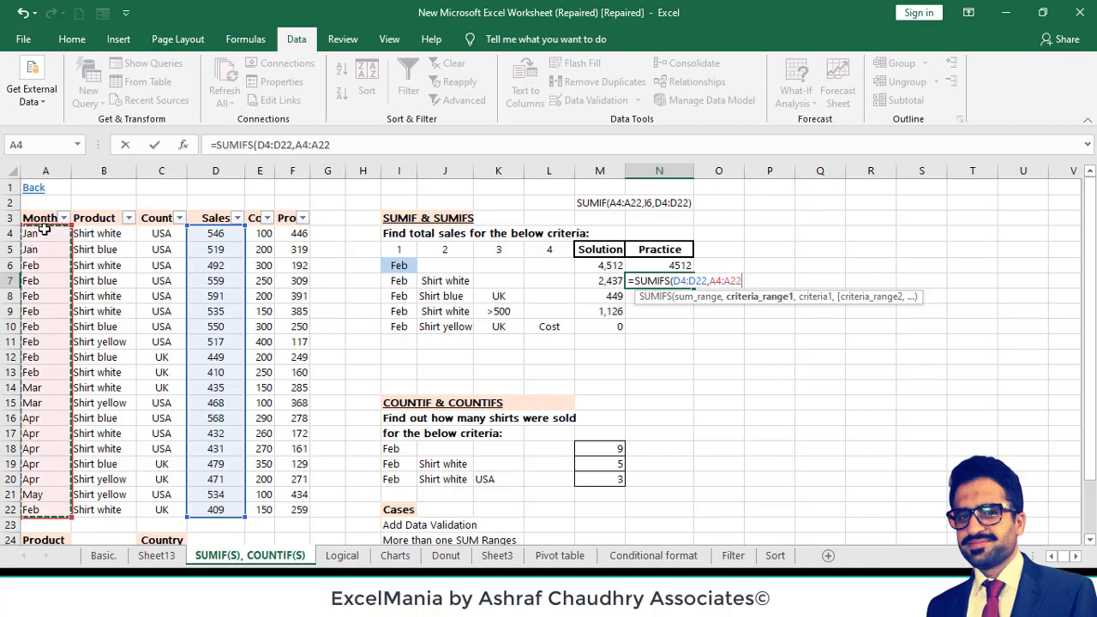
text(,)
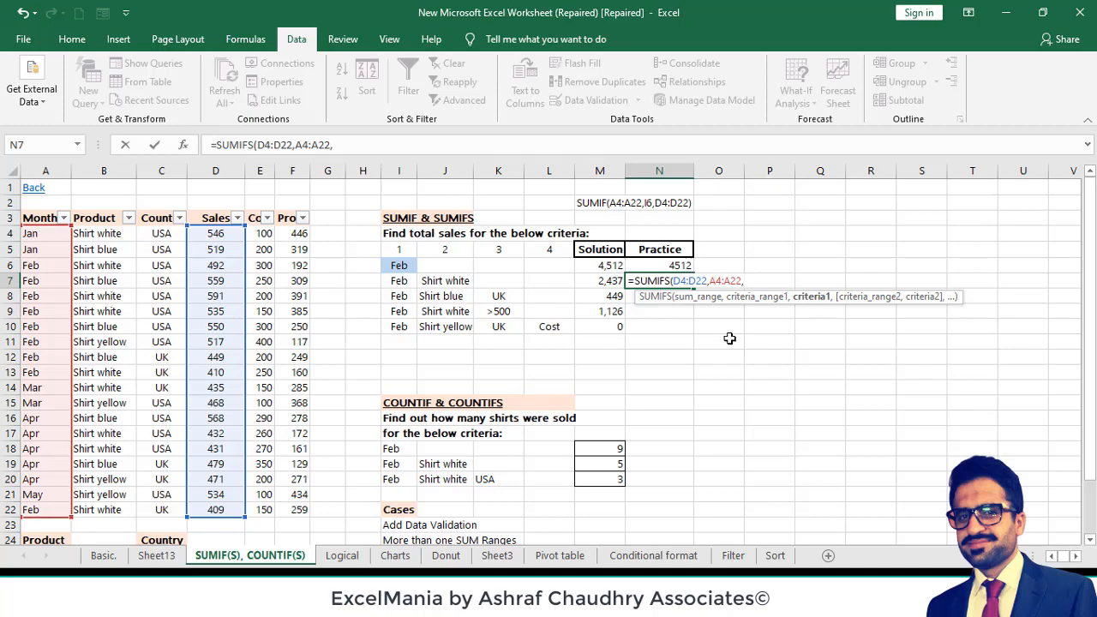
click(400, 279)
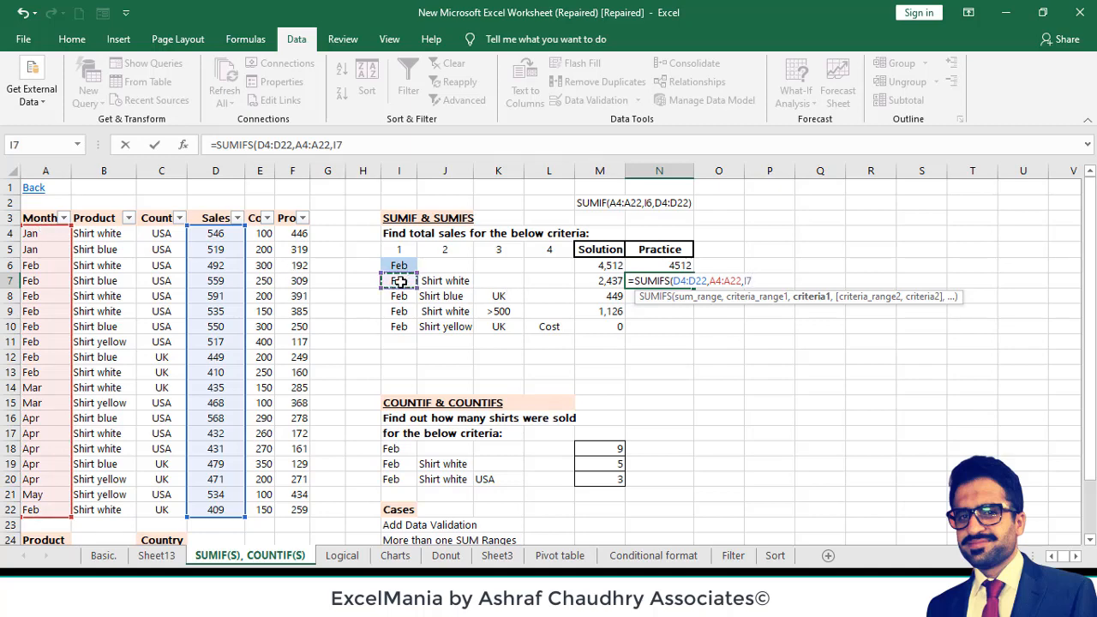
text())
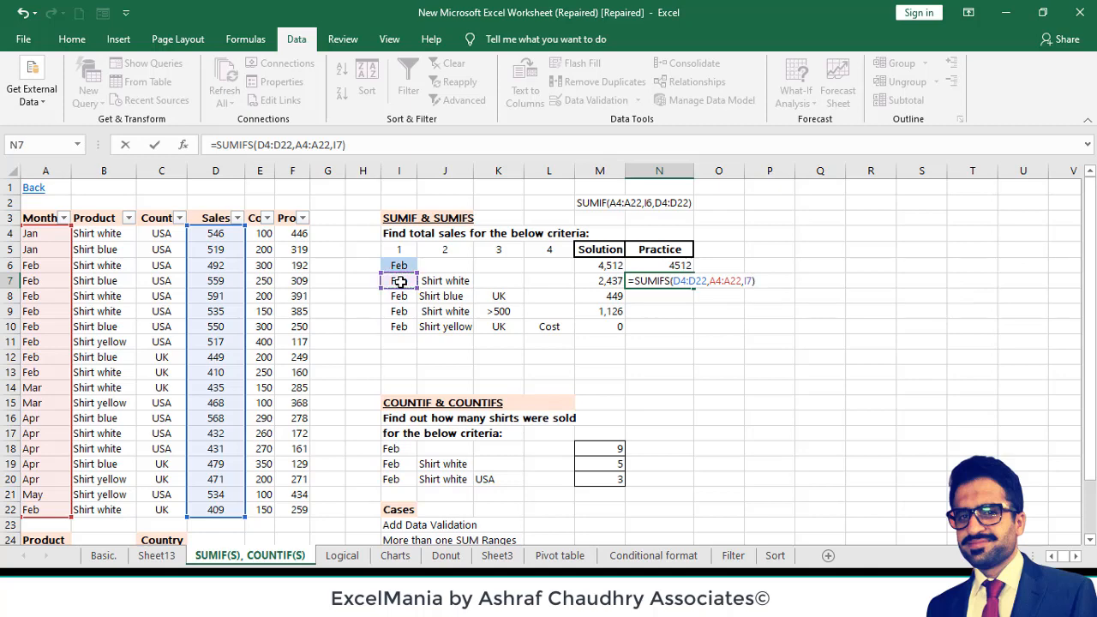
key(Return)
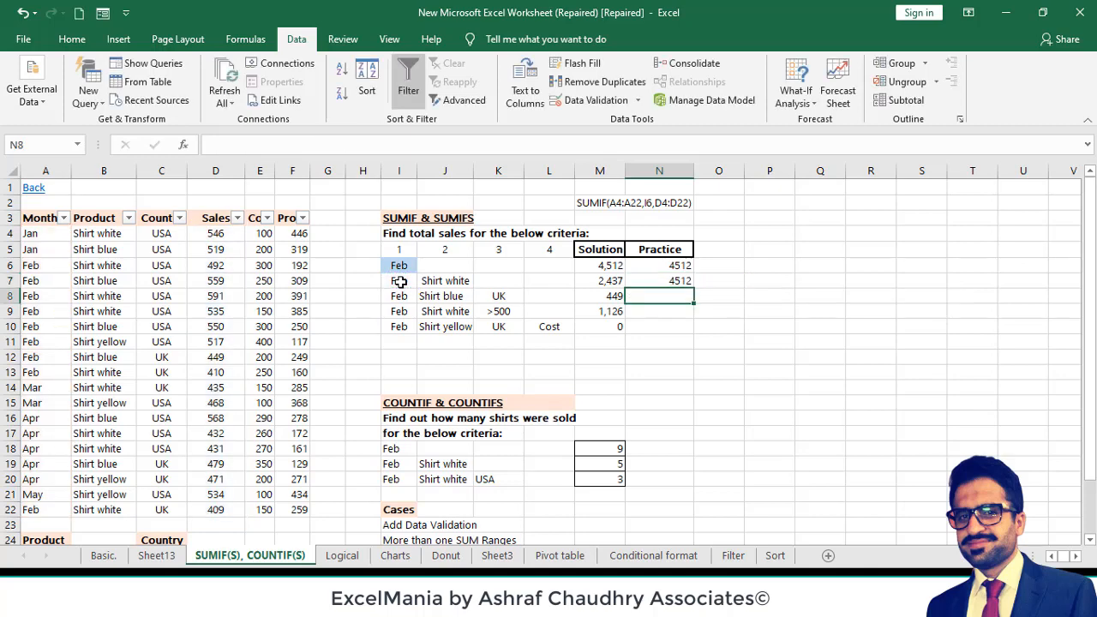
- Extend the SUMIFS formula in N7 with a product criterion, giving =SUMIFS(D4:D22,A4:A22,I7,B4:B22,J7)
click(683, 280)
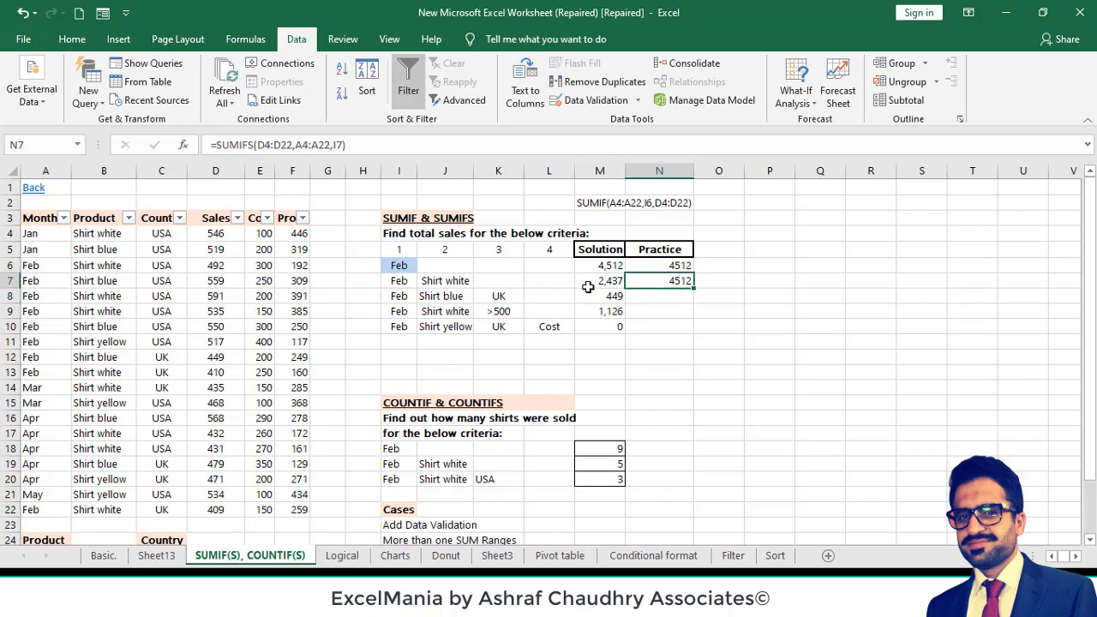
click(599, 283)
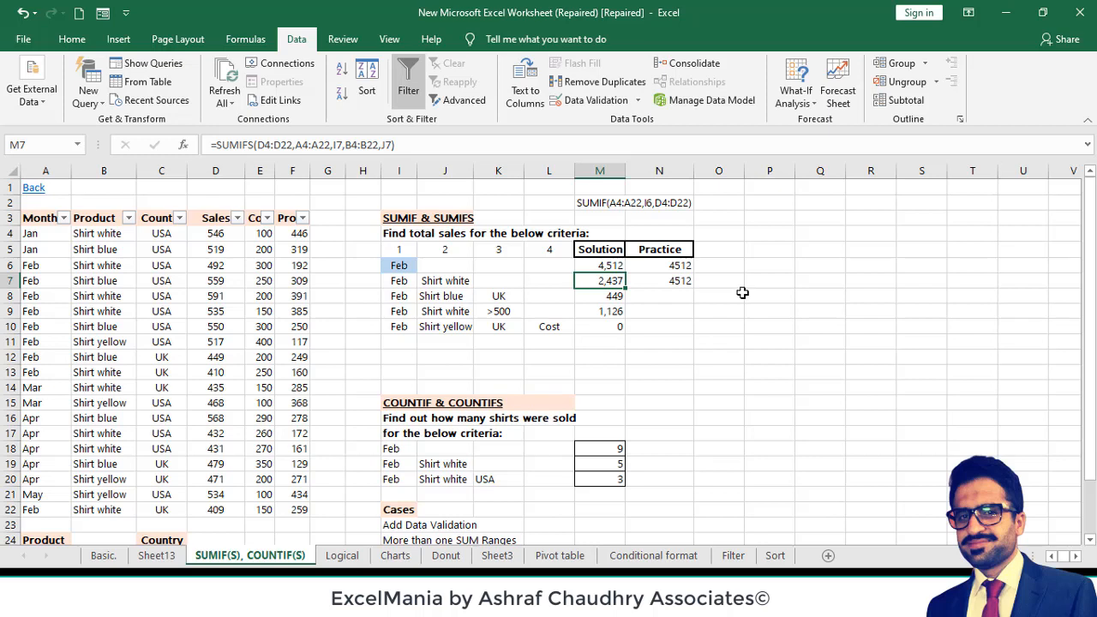
click(647, 282)
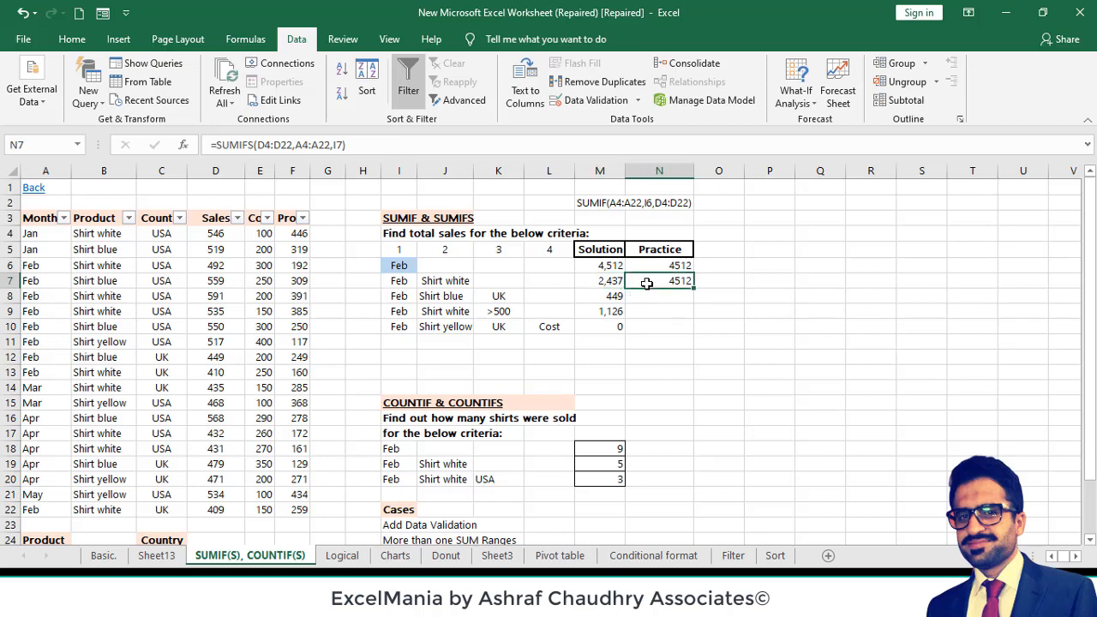
click(459, 283)
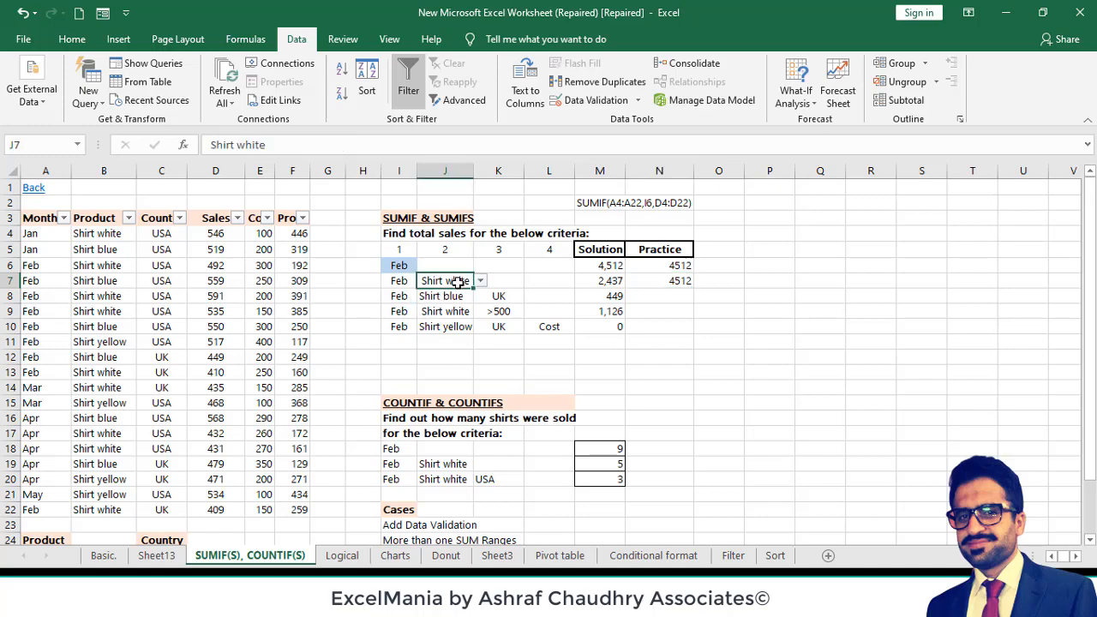
double_click(677, 280)
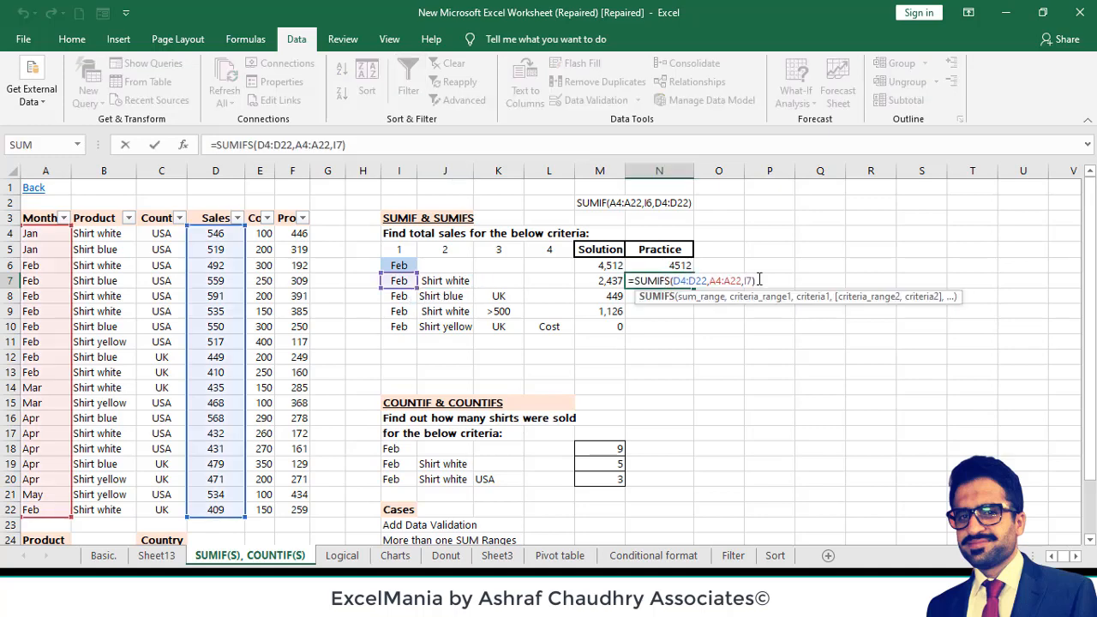
key(BackSpace)
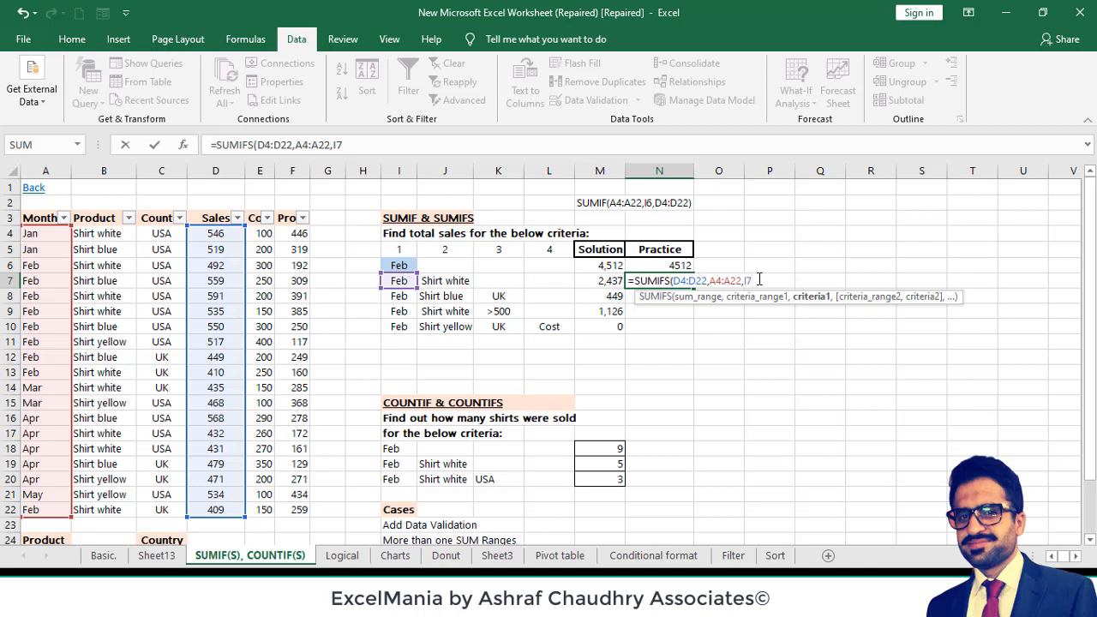
text(,)
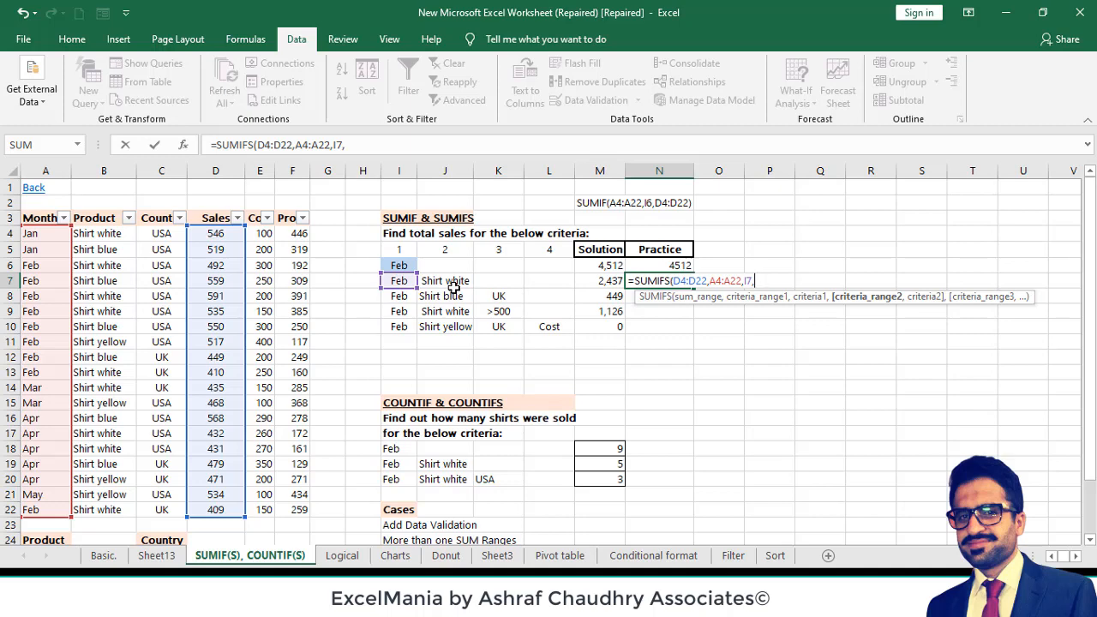
click(107, 233)
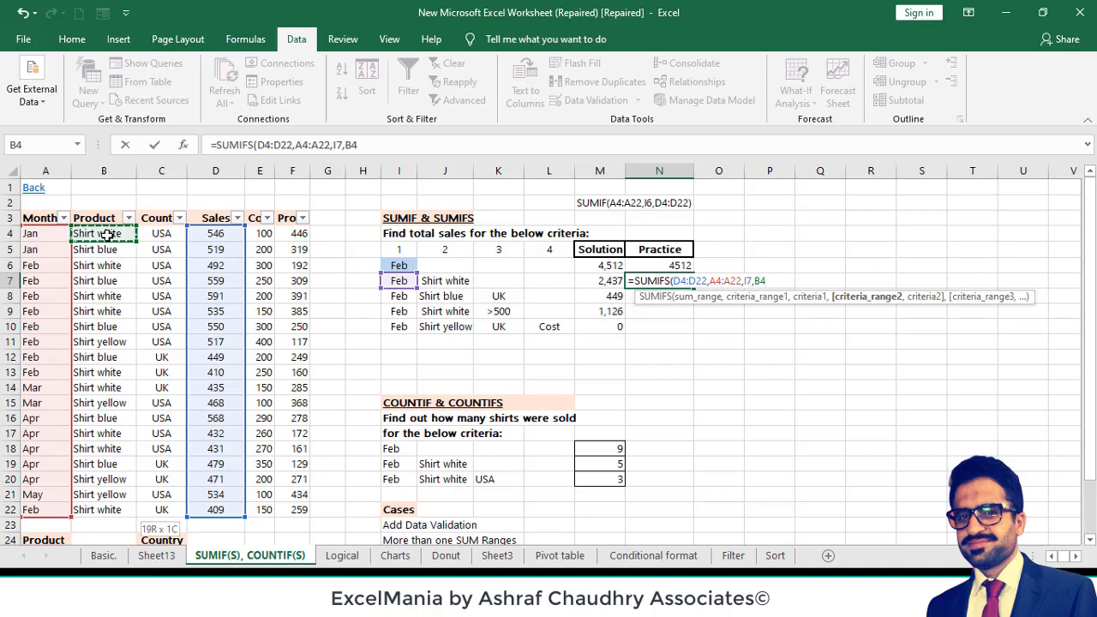
key(ctrl+shift+Down)
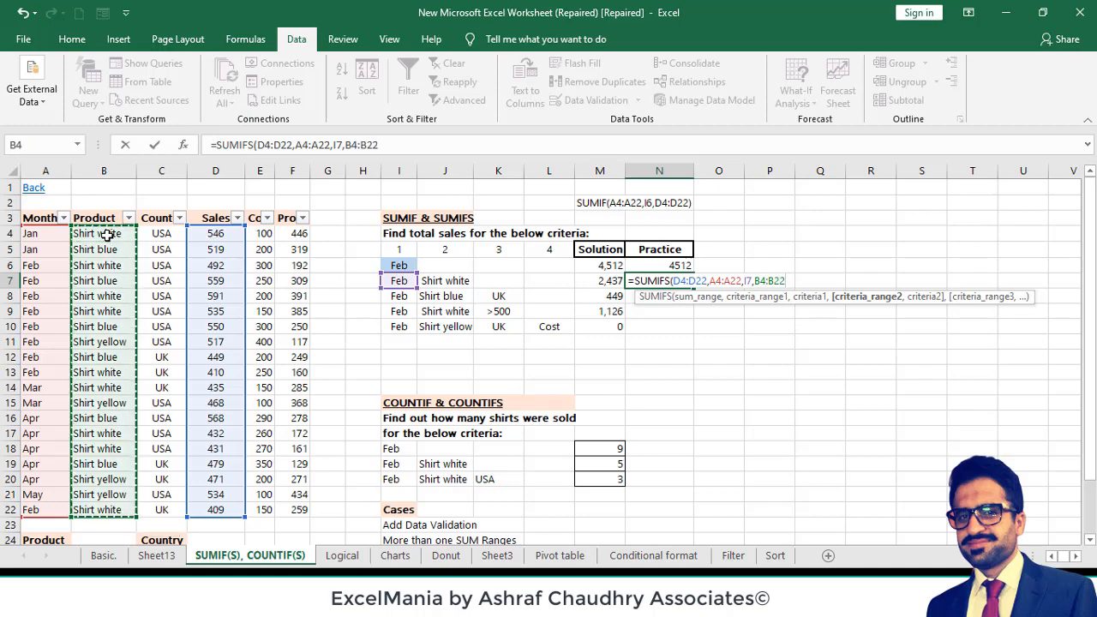
text(,)
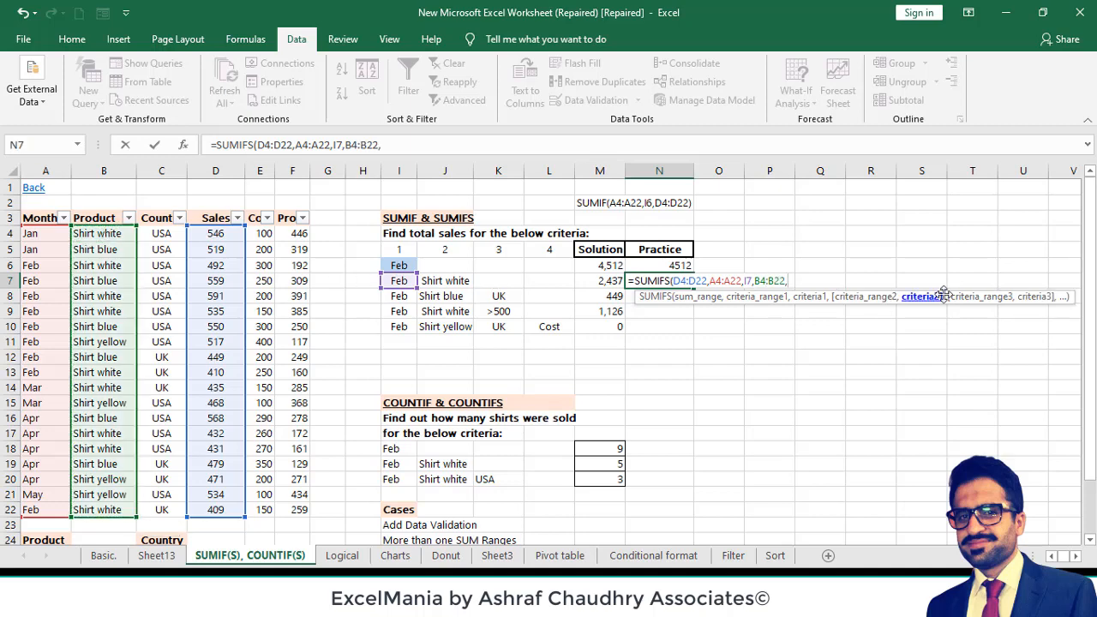
click(449, 283)
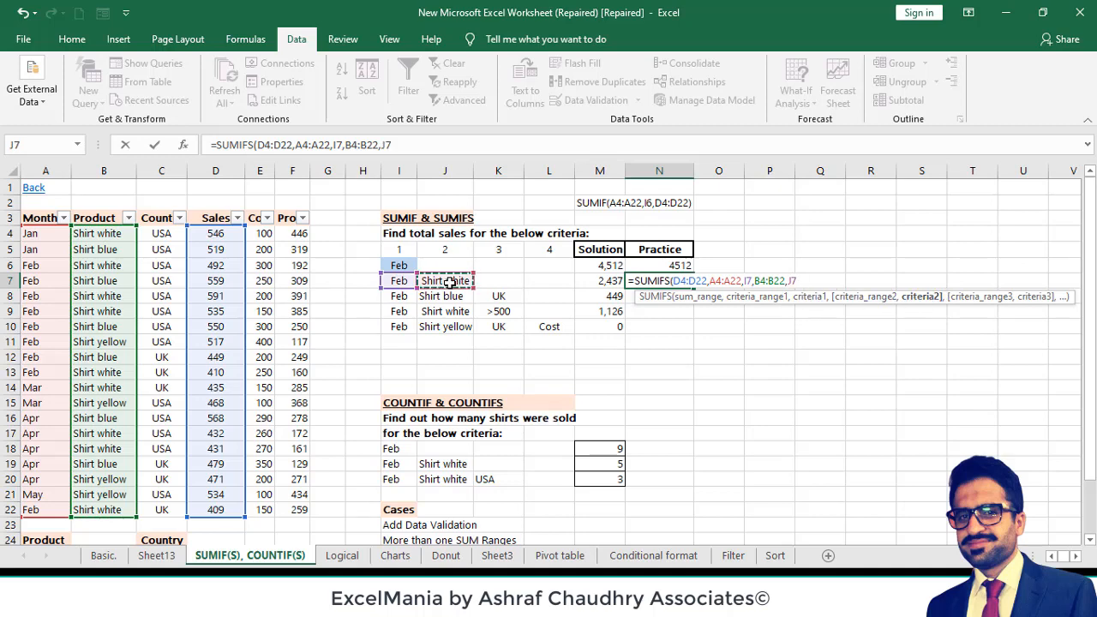
text())
key(Return)
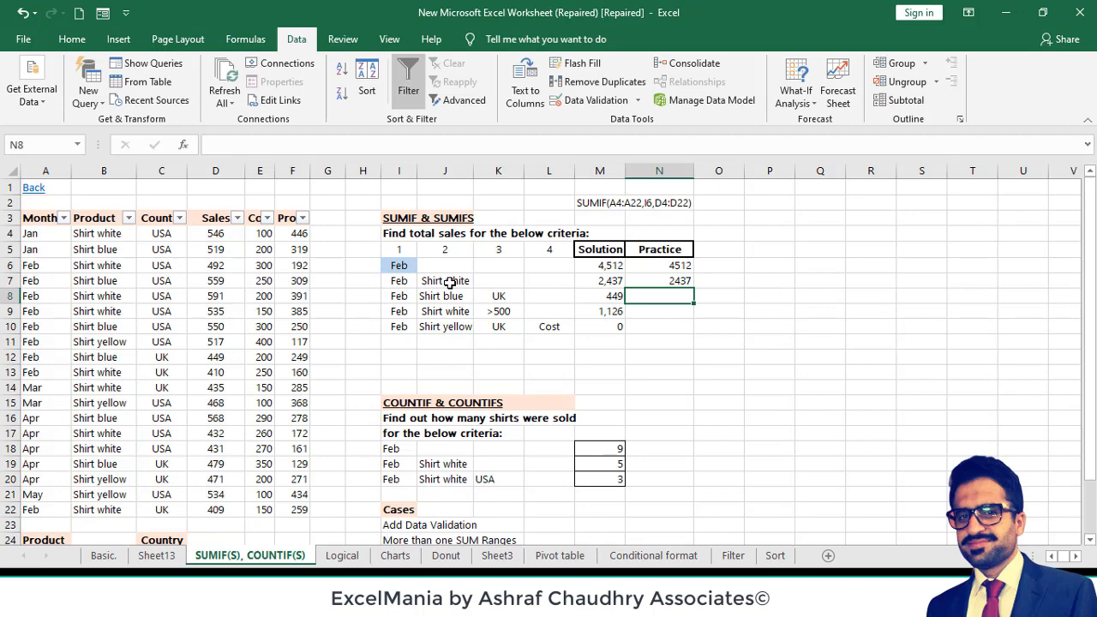
click(683, 280)
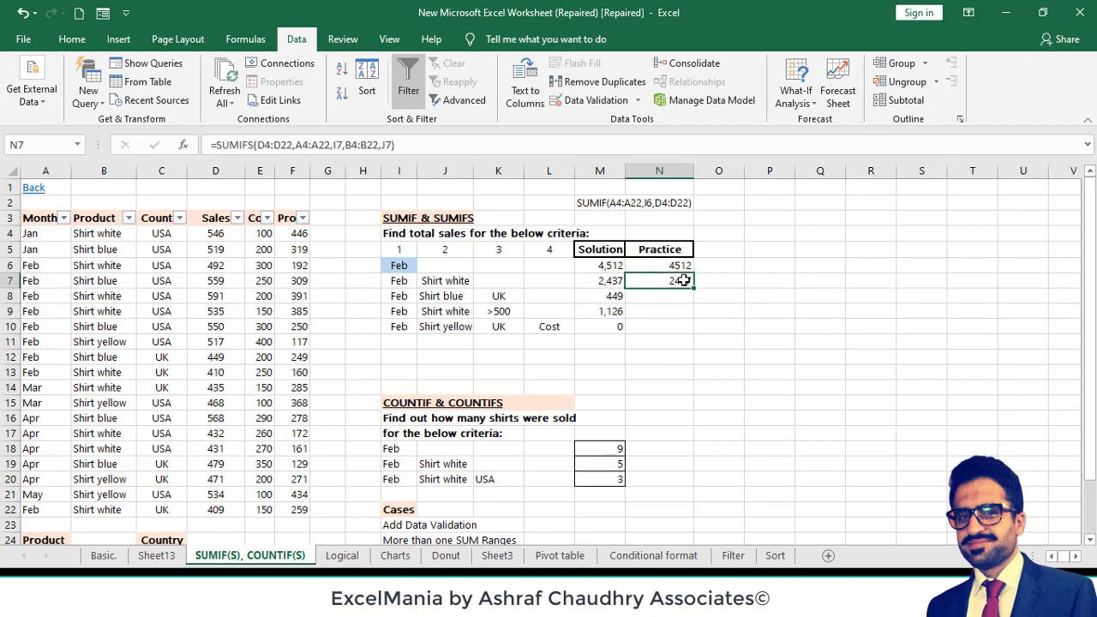
- Start a SUMIFS formula in Practice cell N8 with sum range D4:D22 and the month in I8 matched against A4:A22
click(673, 296)
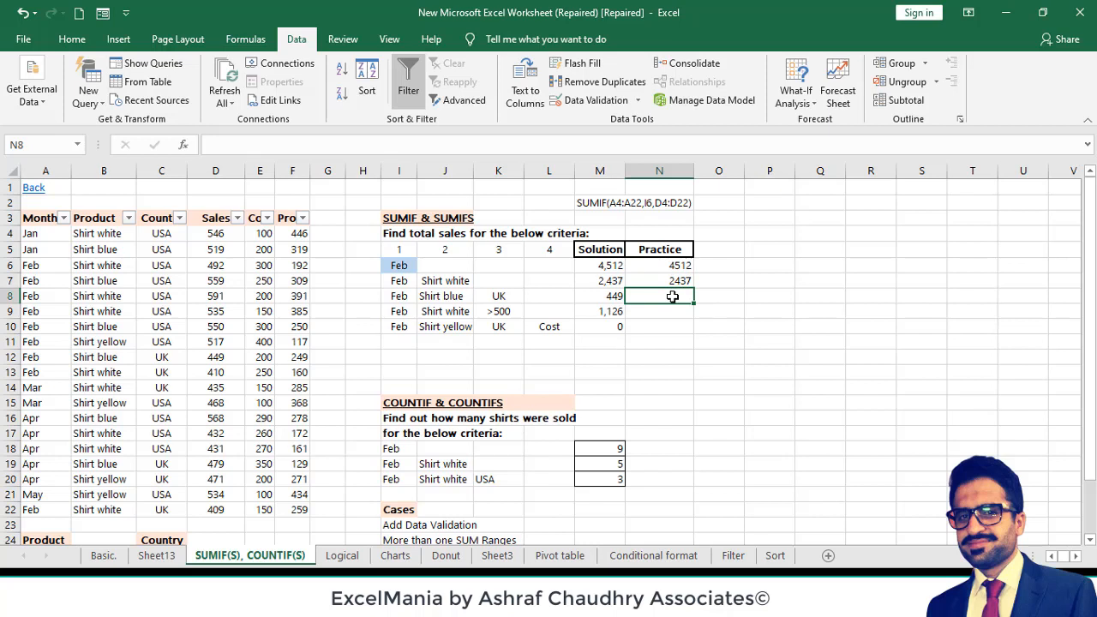
text(=)
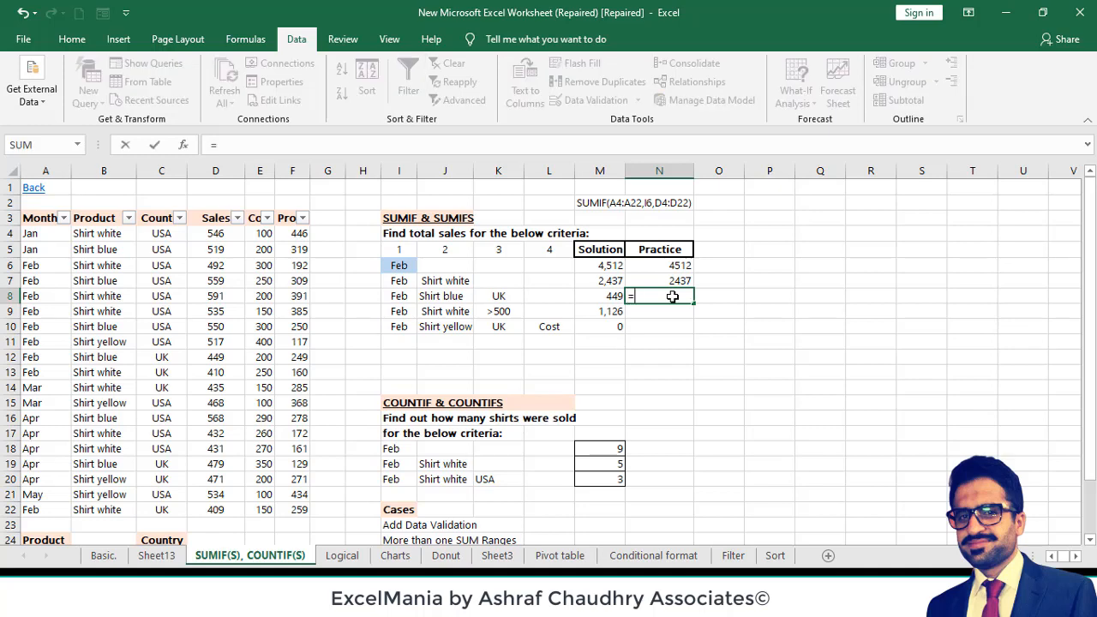
text(SUMIFS()
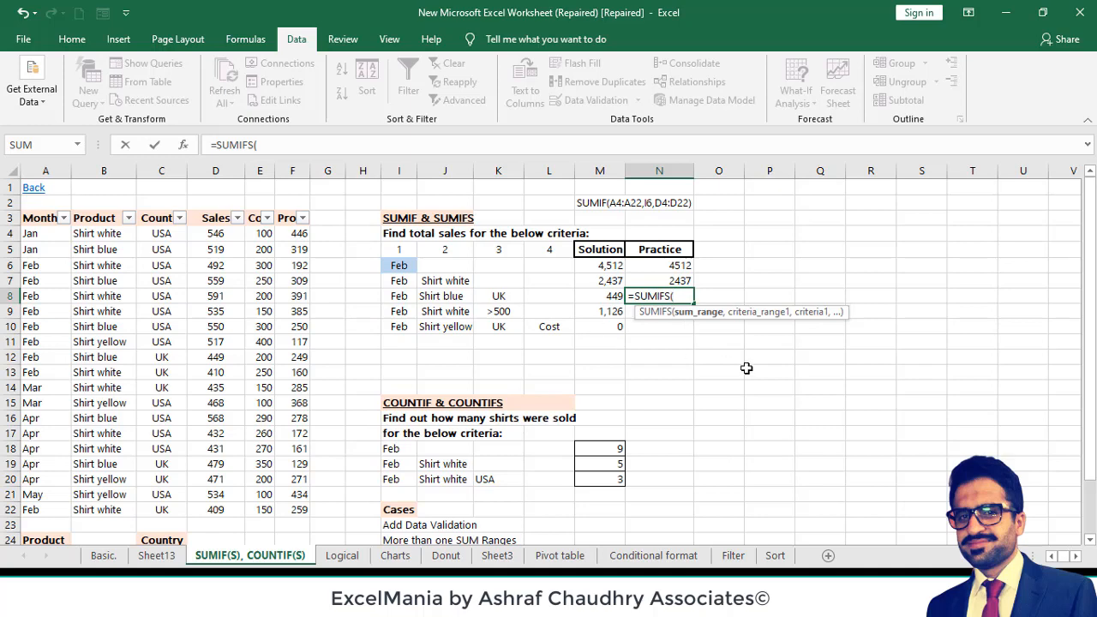
click(222, 234)
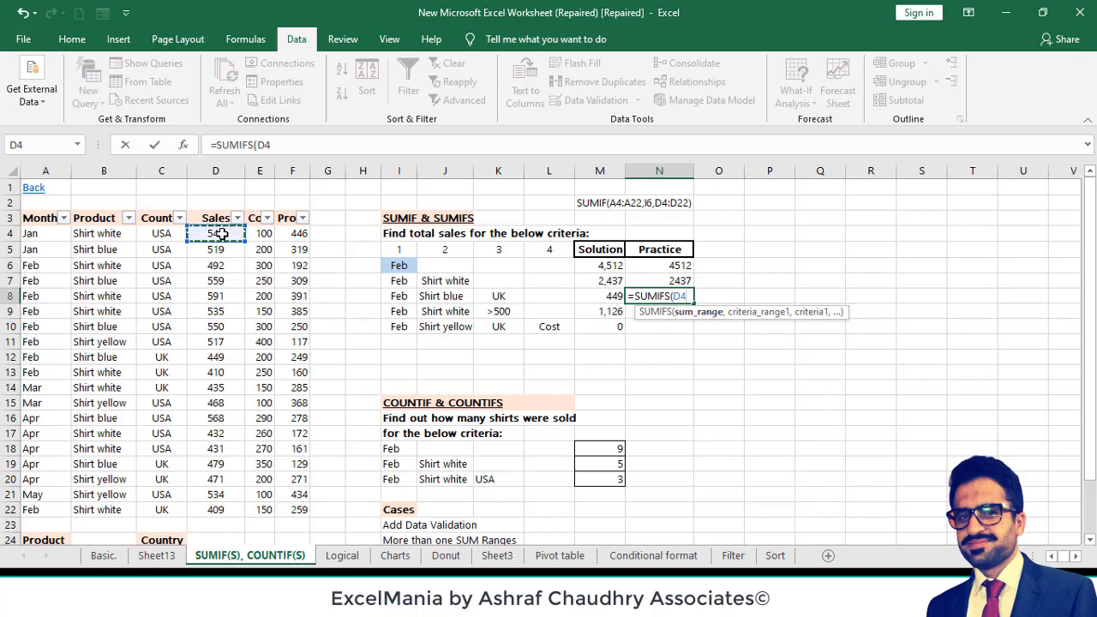
key(ctrl+shift+Down)
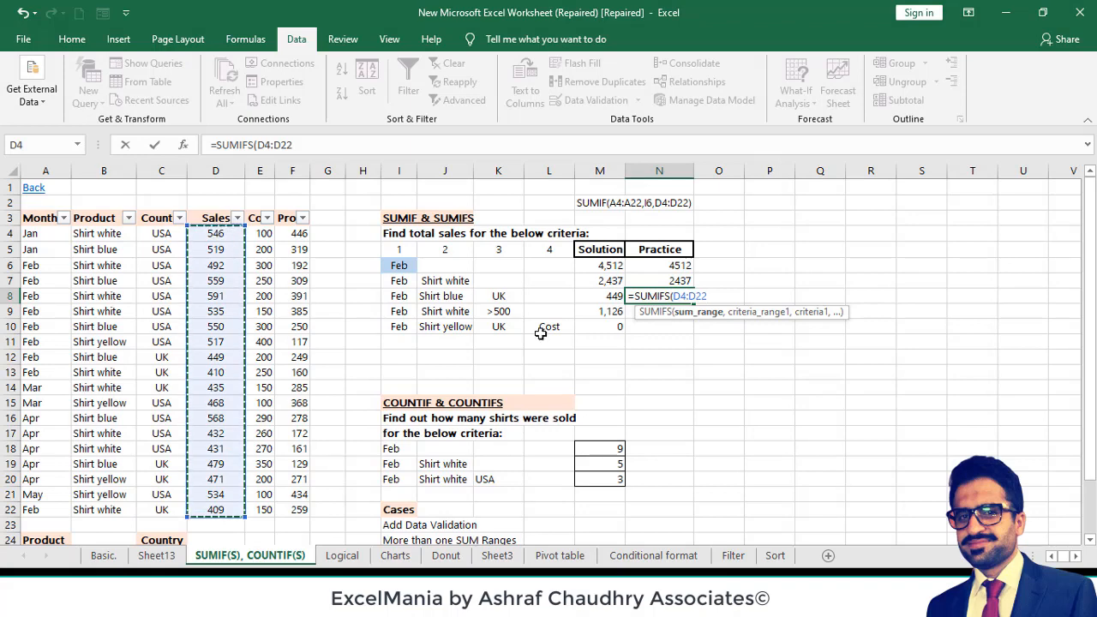
text(,)
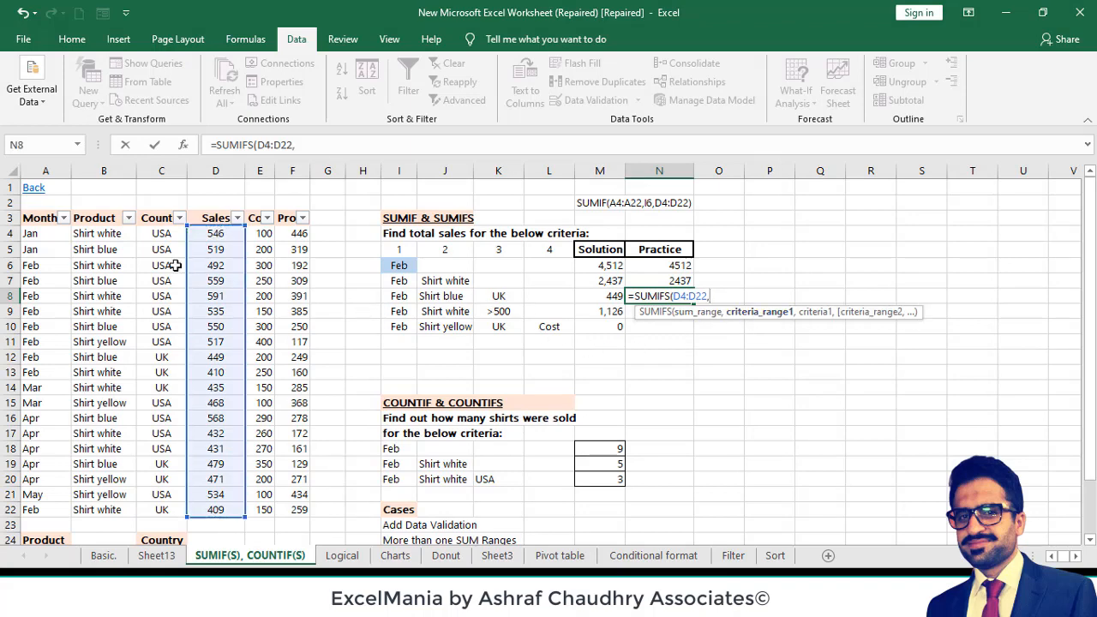
click(36, 228)
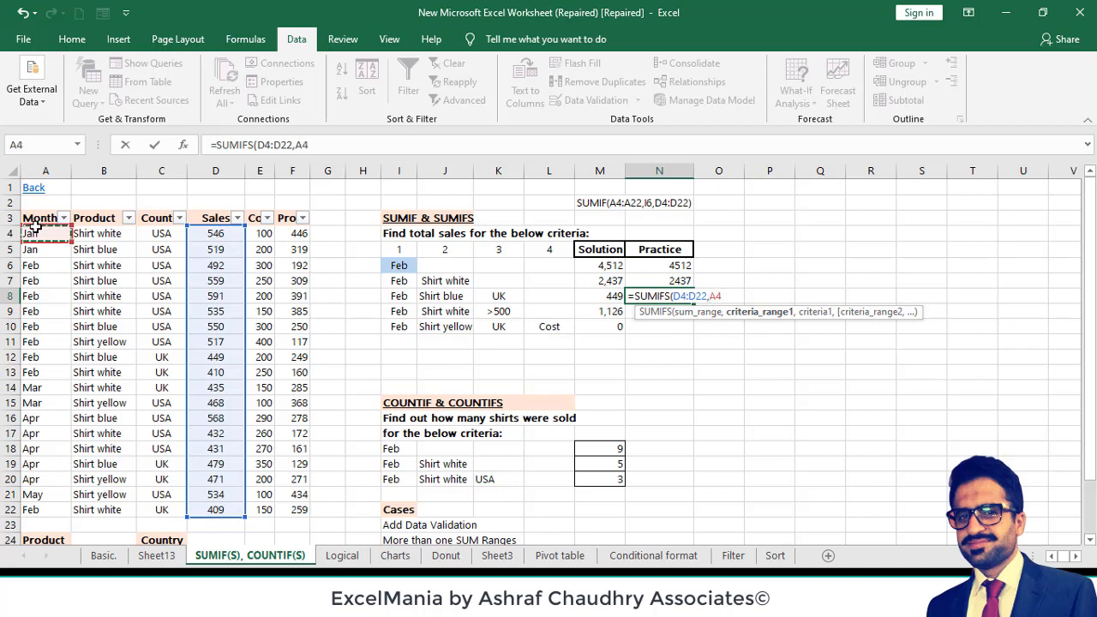
key(ctrl+shift+Down)
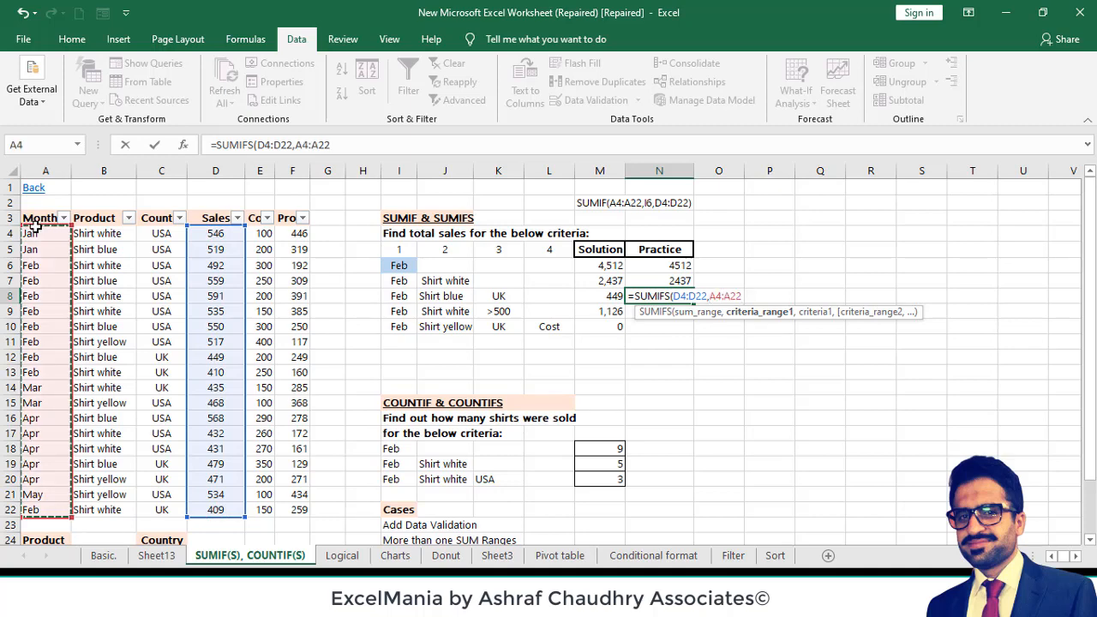
text(,)
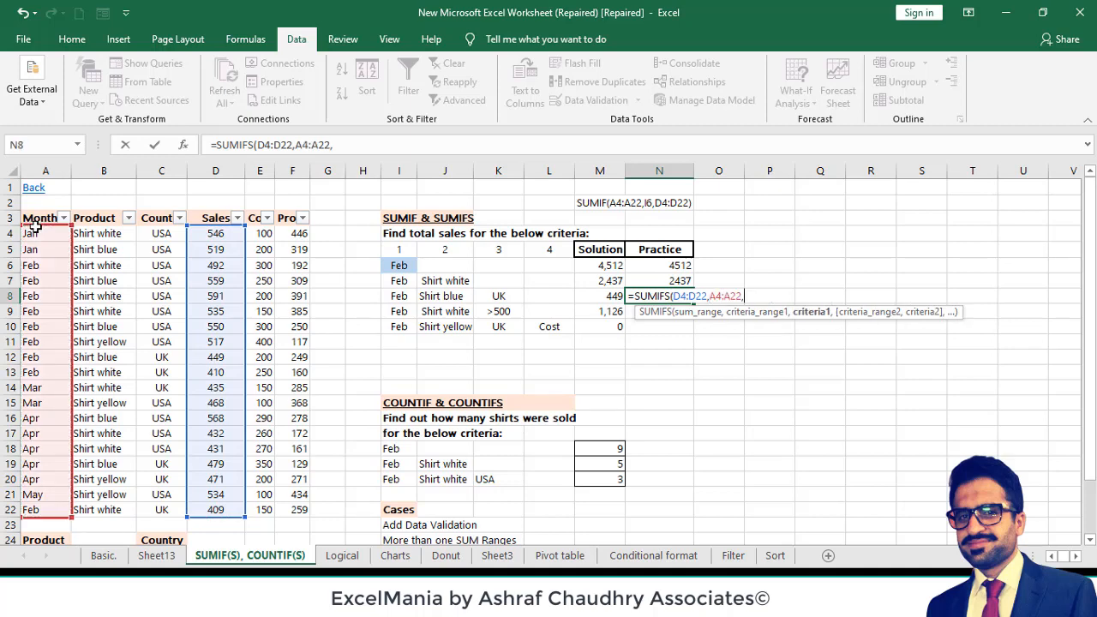
click(396, 299)
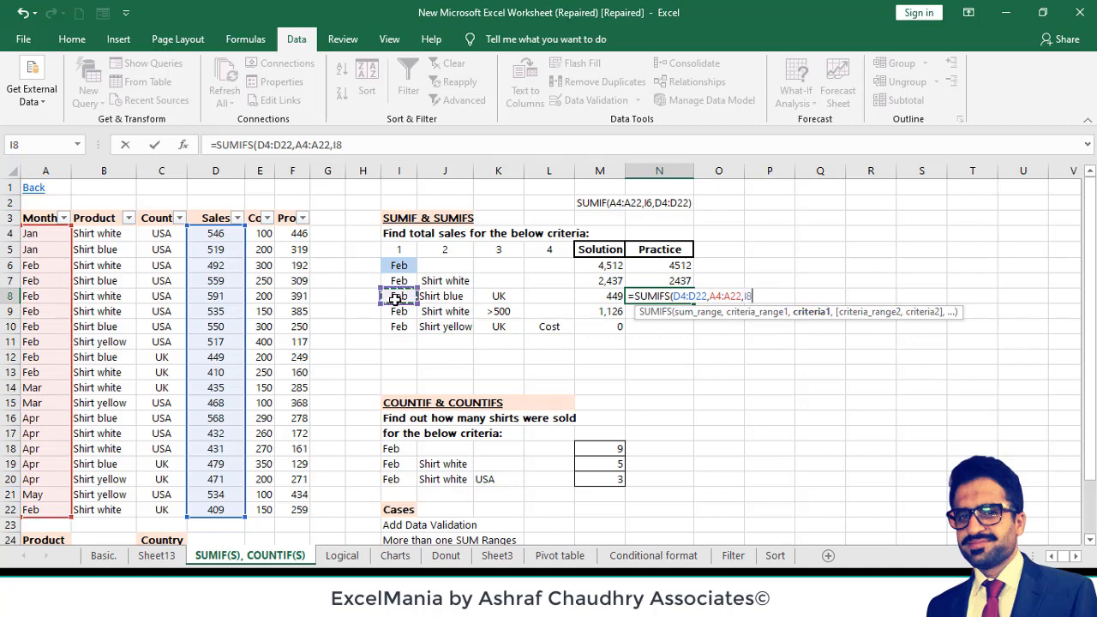
text(,)
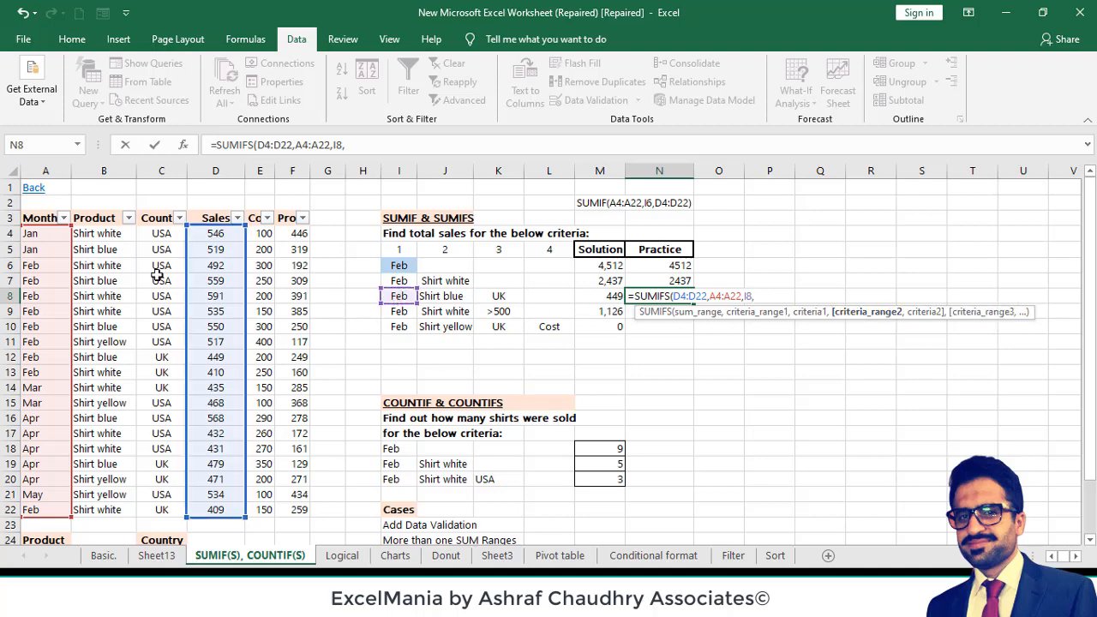
- Add the second criterion to the N8 formula, matching Product range B4:B22 against J8
click(101, 233)
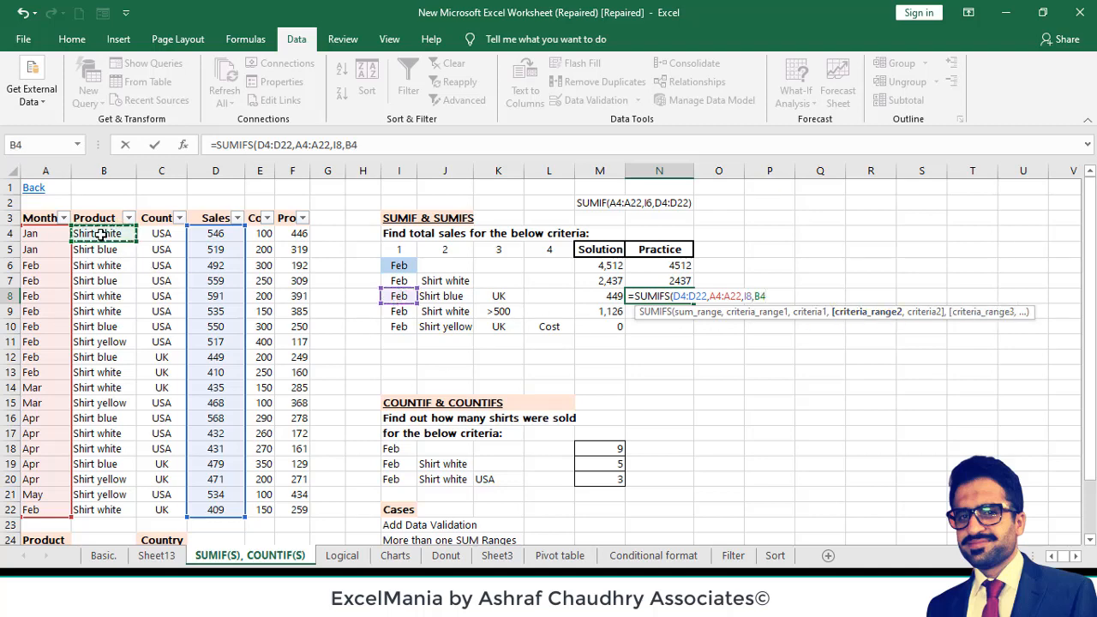
key(ctrl+shift+Down)
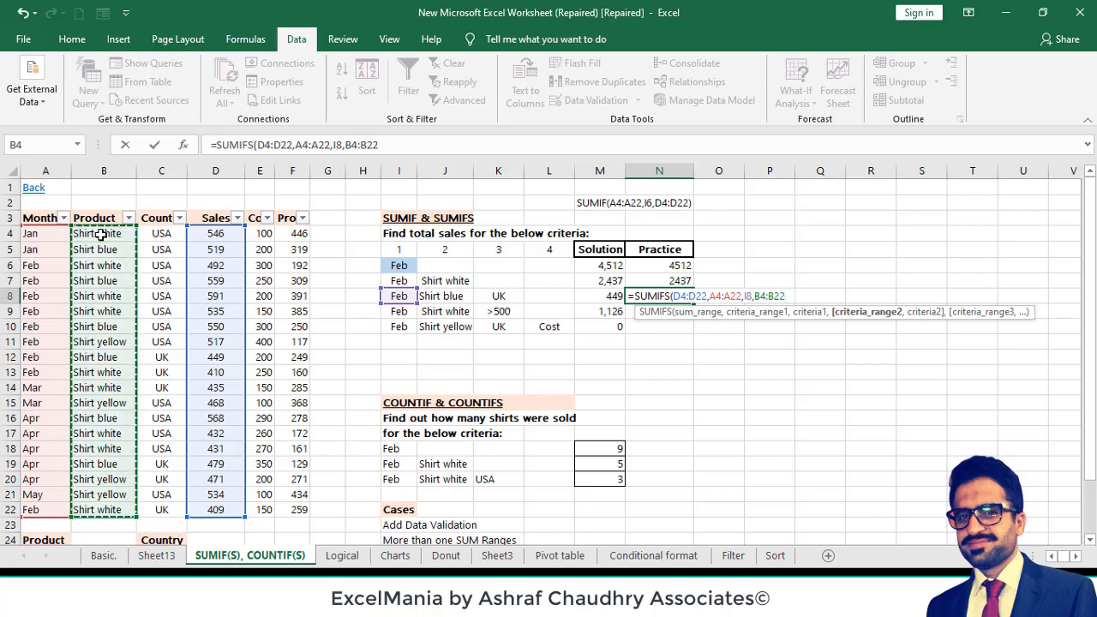
text(,)
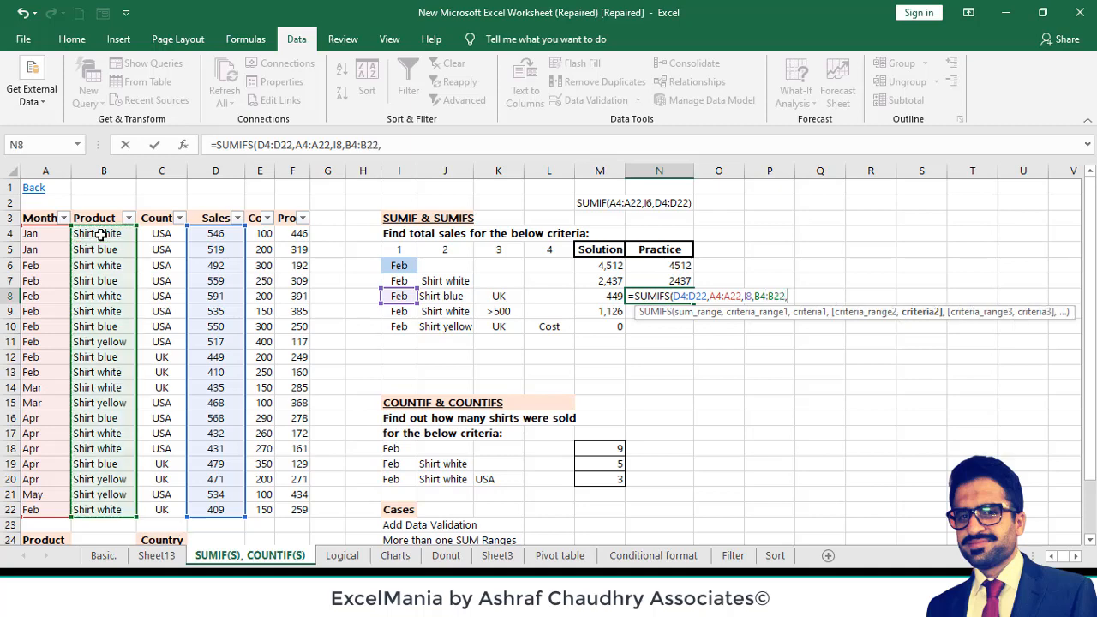
click(449, 295)
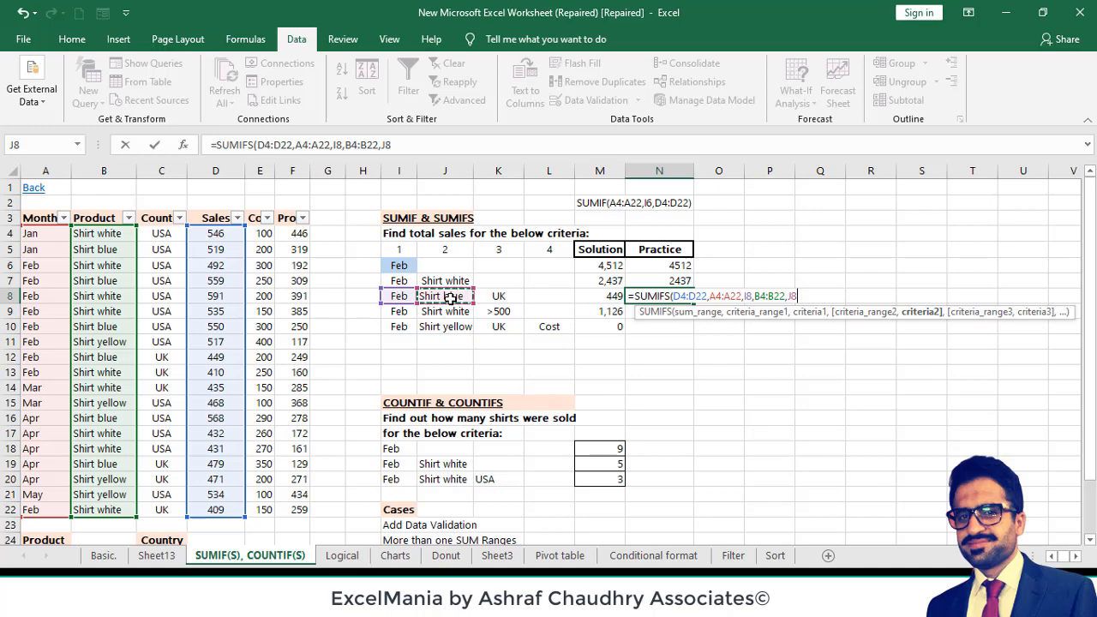
text(,)
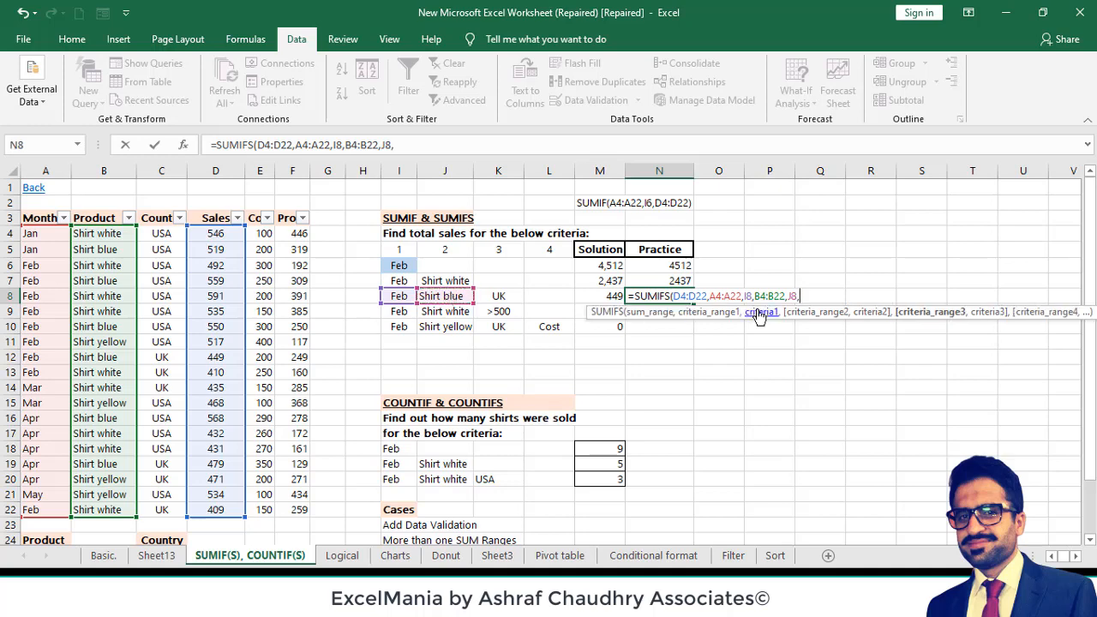
- Add country range C4:C22 with criterion K8 and complete N8 as =SUMIFS(D4:D22,A4:A22,I8,B4:B22,J8,C4:C22,K8)
click(160, 235)
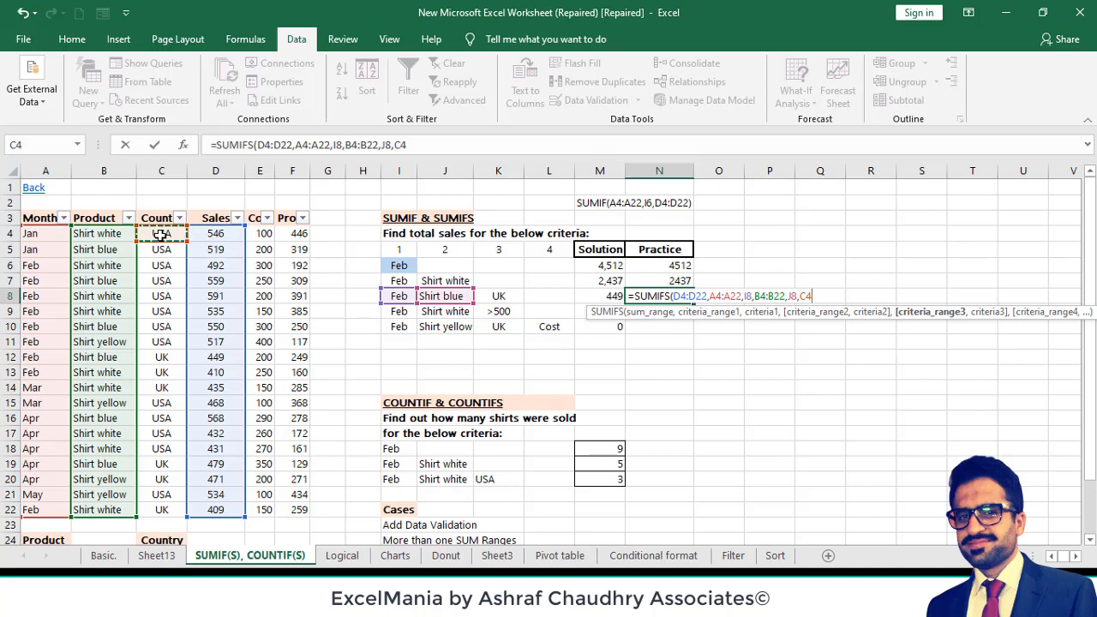
key(ctrl+shift+Down)
text(,)
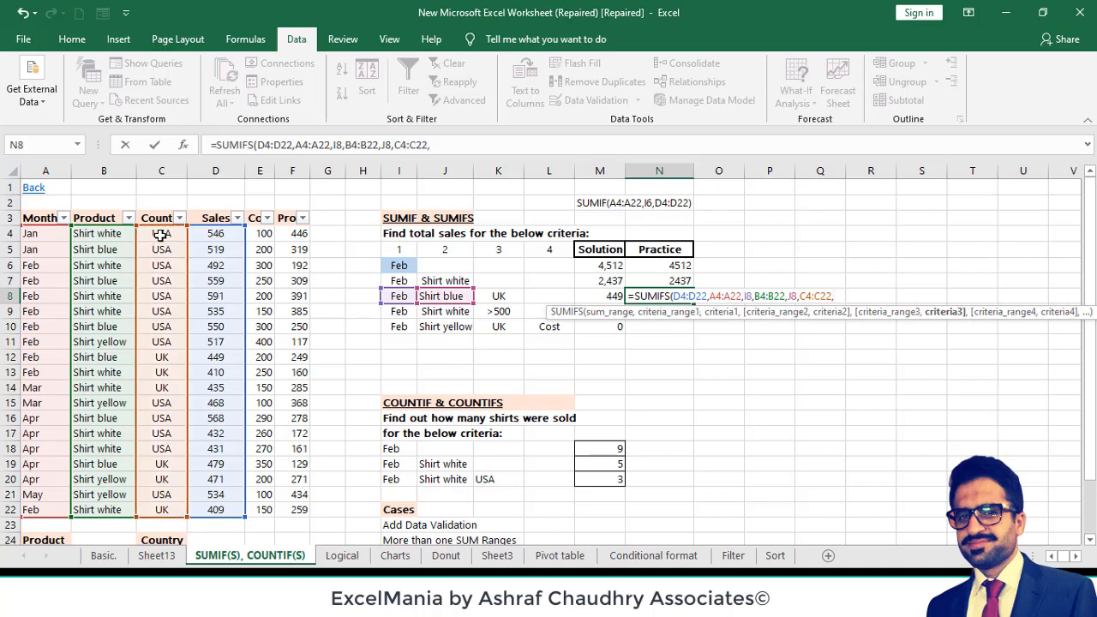
click(496, 294)
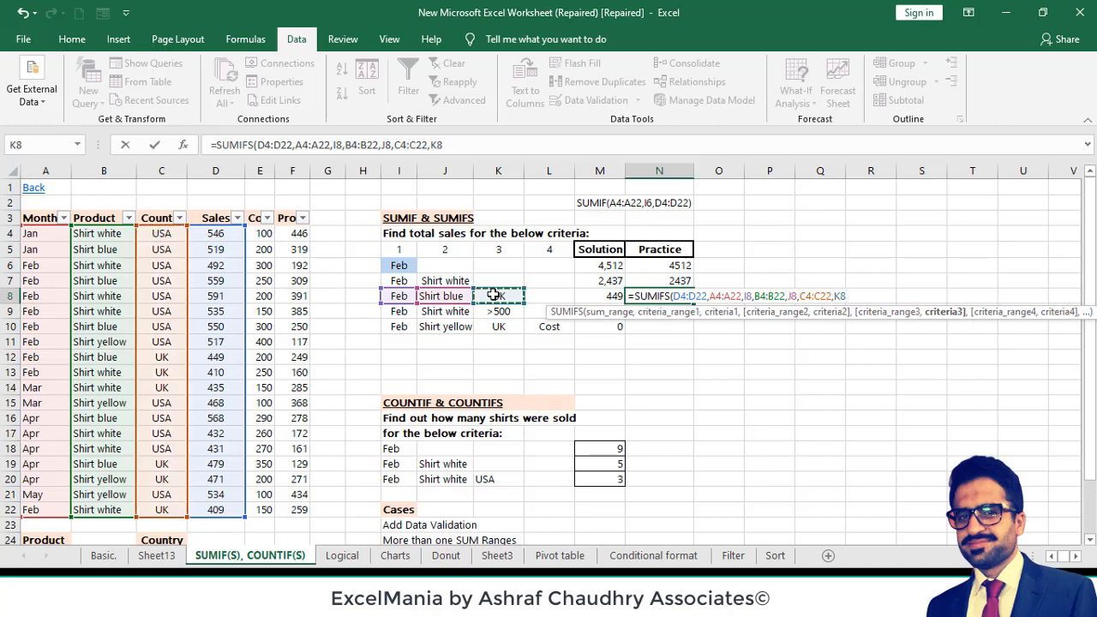
text())
key(Return)
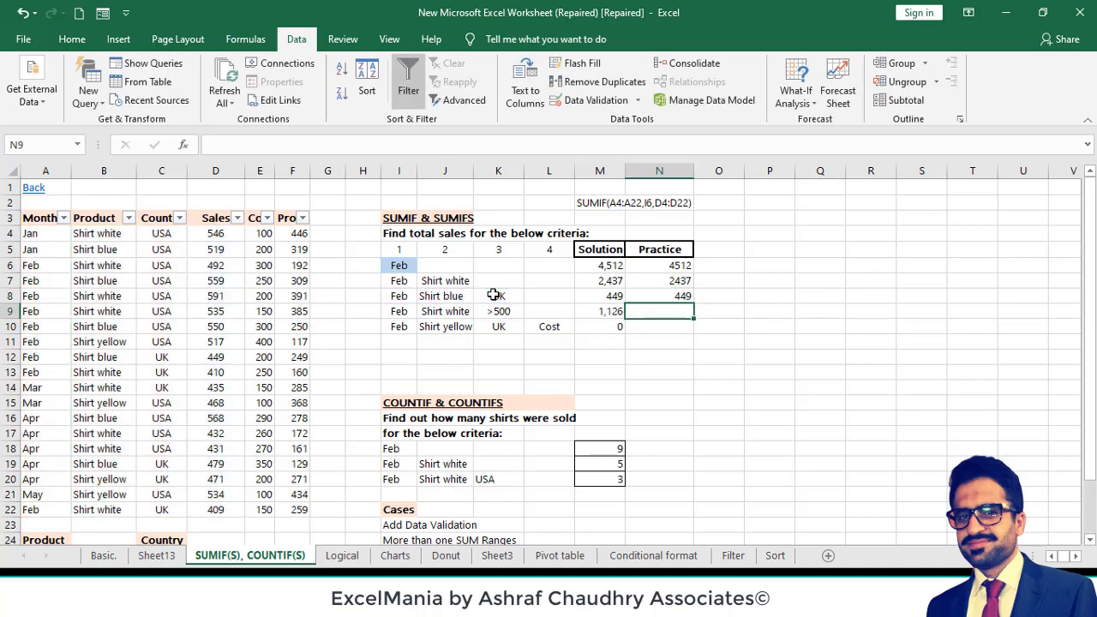
click(659, 294)
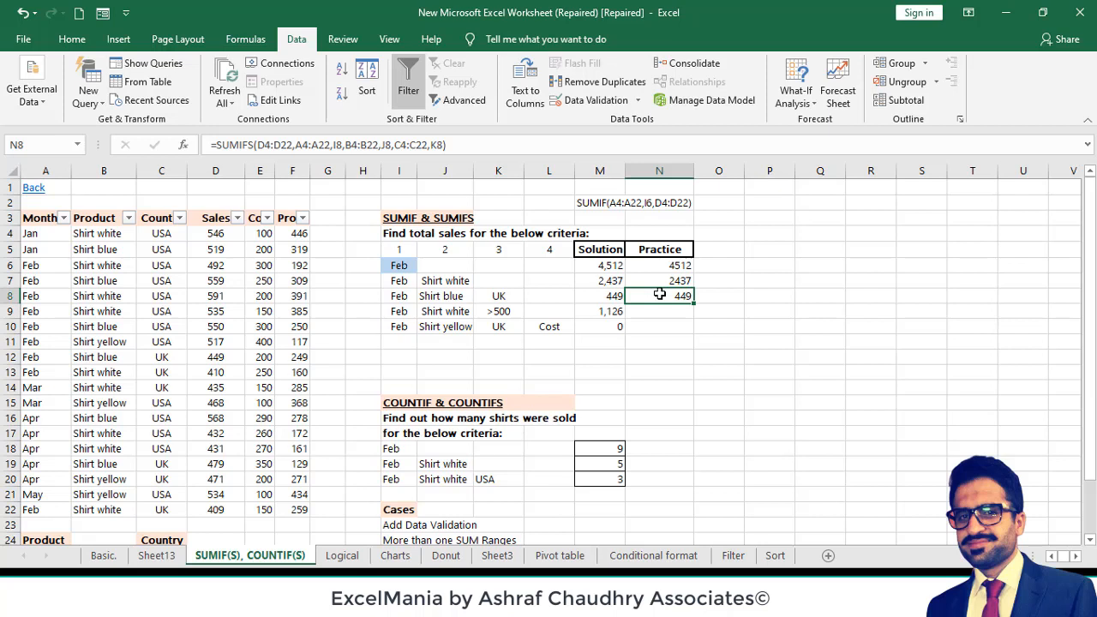
click(600, 311)
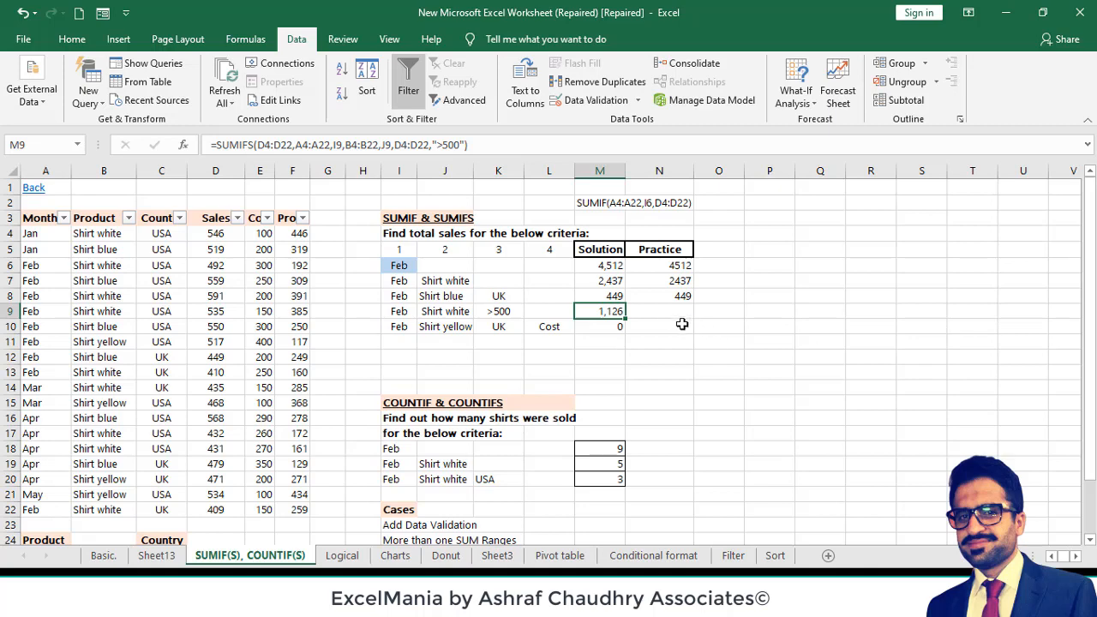
- Start a SUMIFS formula in Practice cell N9 with Sales range D4:D22 as the sum range
click(657, 314)
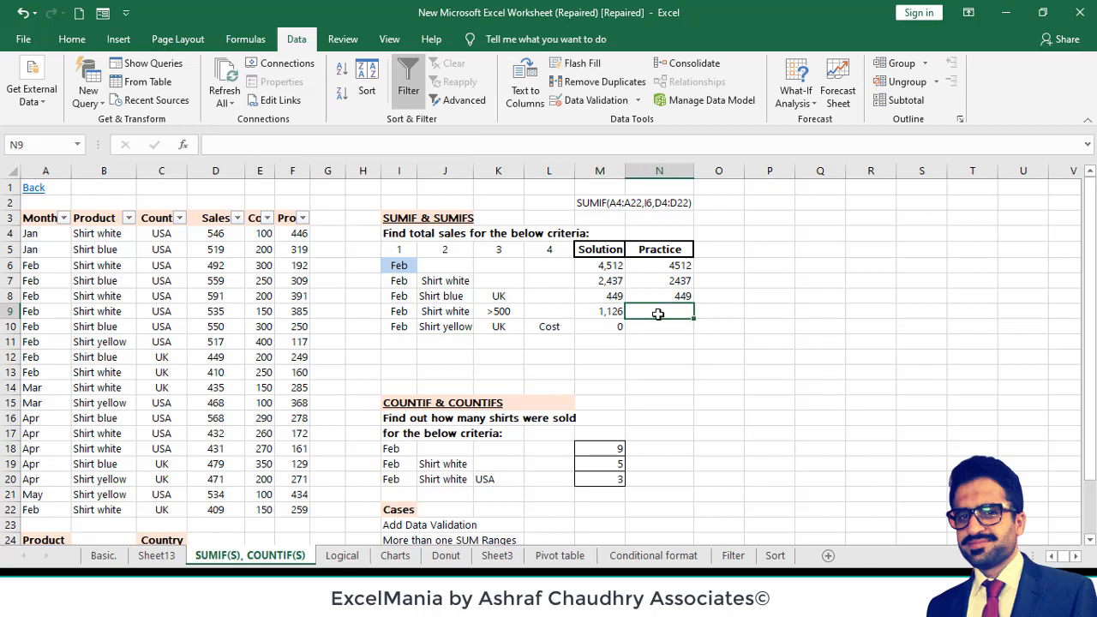
text(=)
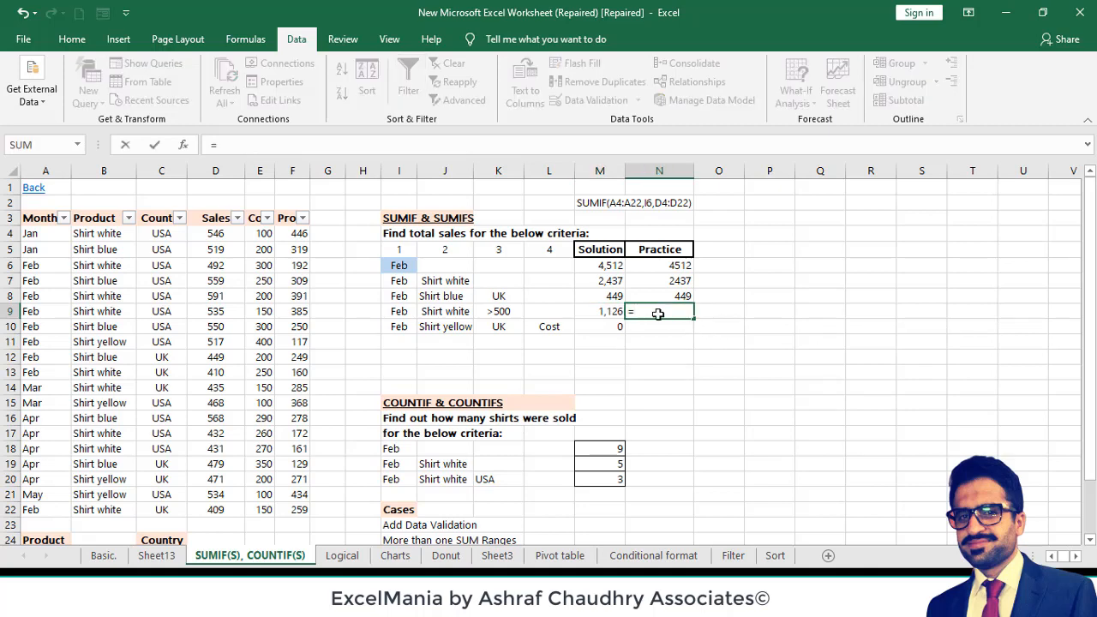
text(SUMIS)
key(ctrl+Return)
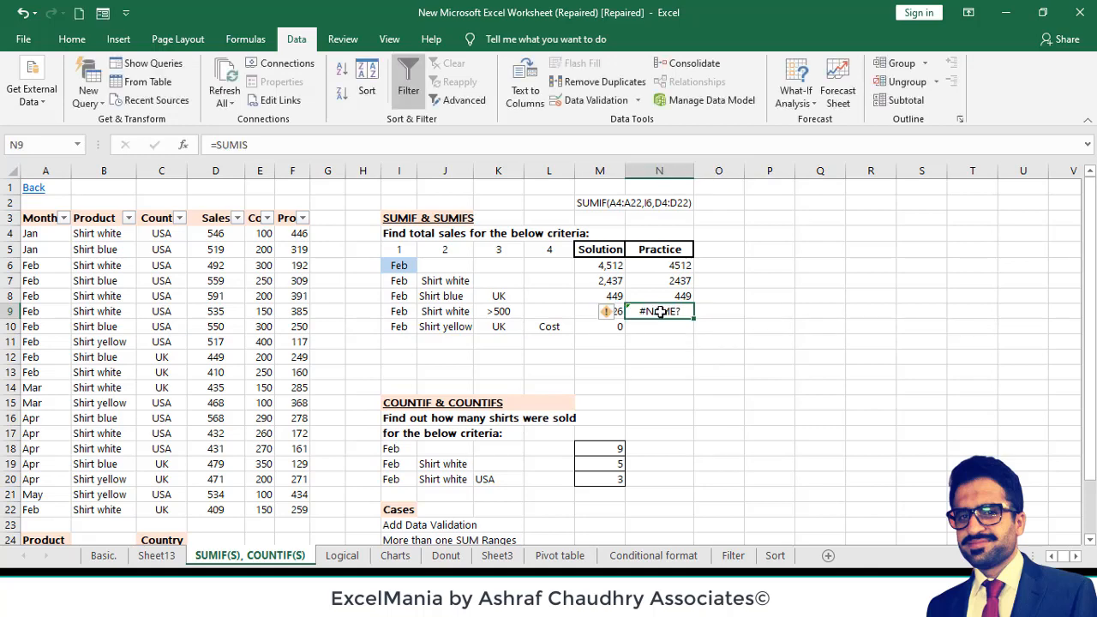
double_click(661, 312)
key(BackSpace)
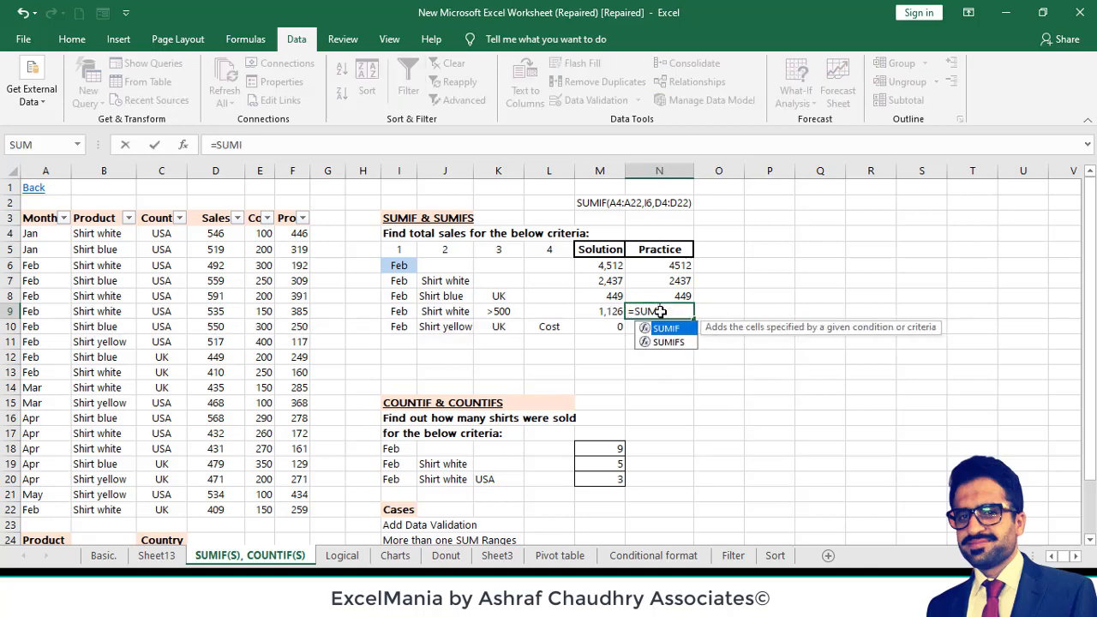
text(FS()
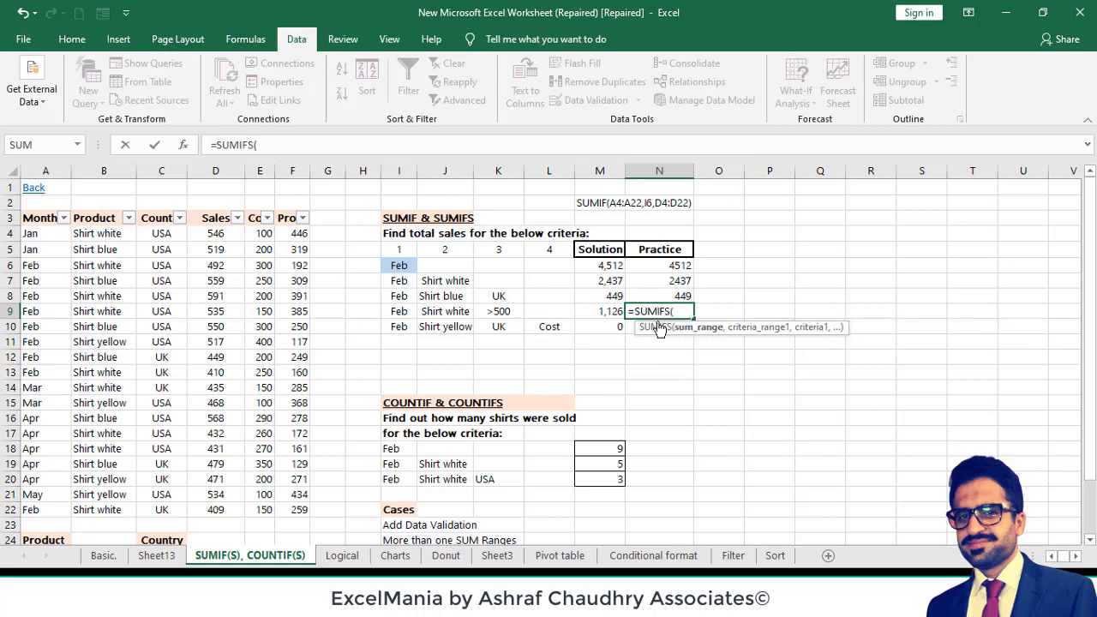
click(200, 234)
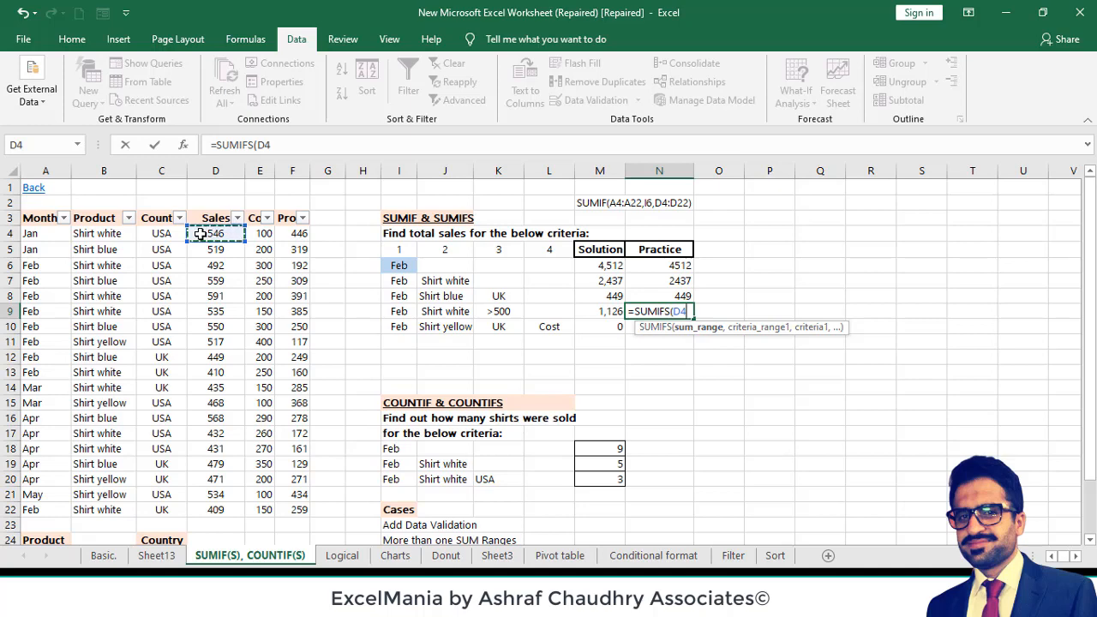
key(ctrl+shift+Down)
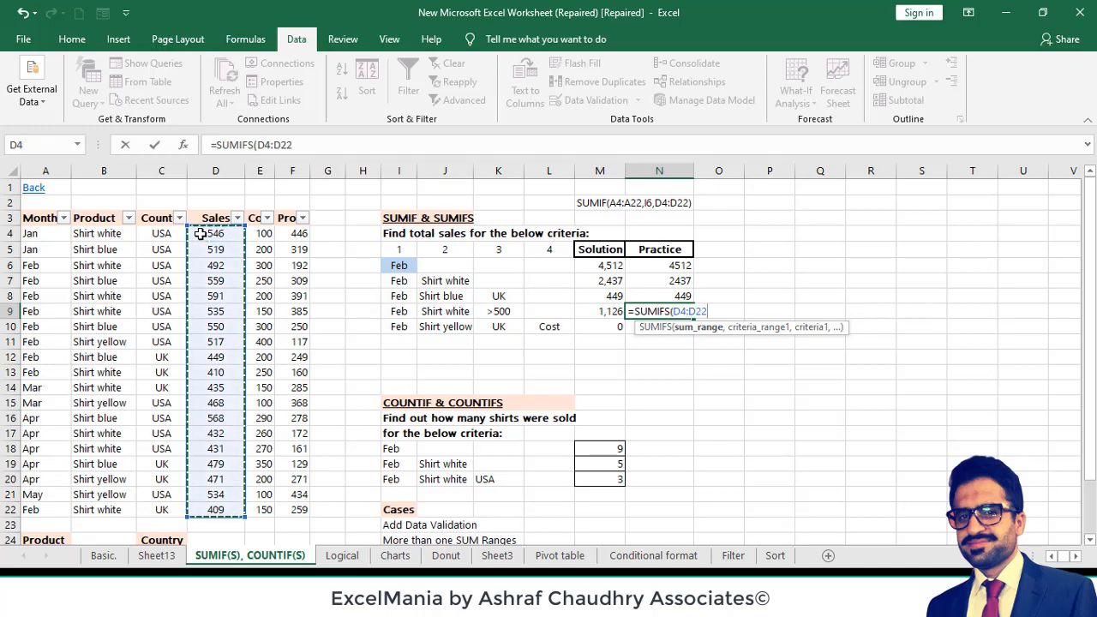
text(,)
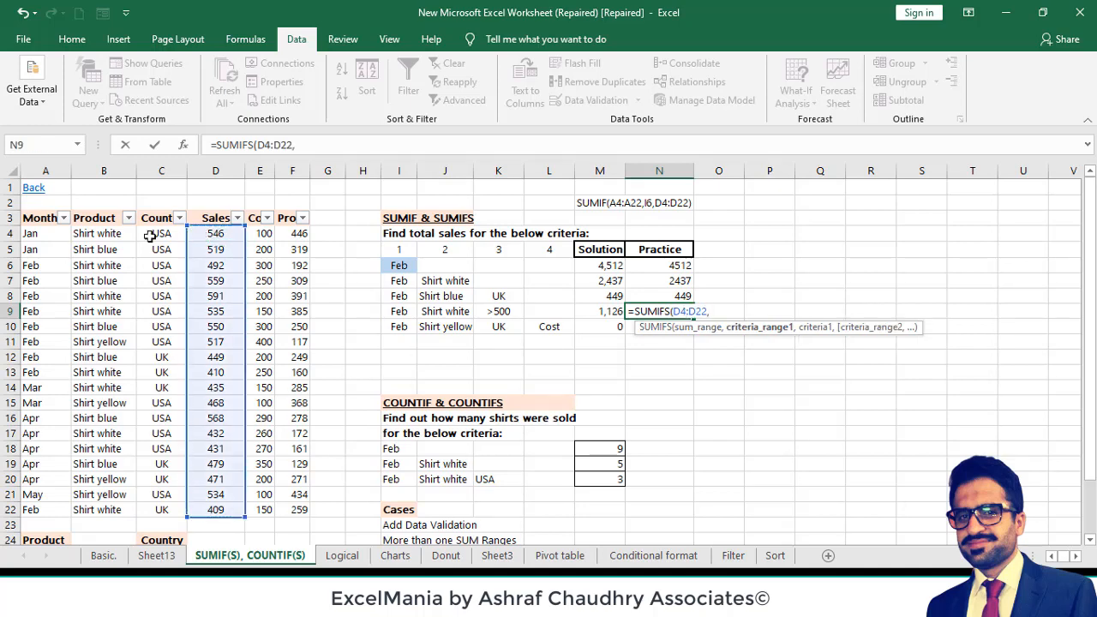
- Add the month criterion to the N9 formula, matching Month range A4:A22 against I9
click(43, 236)
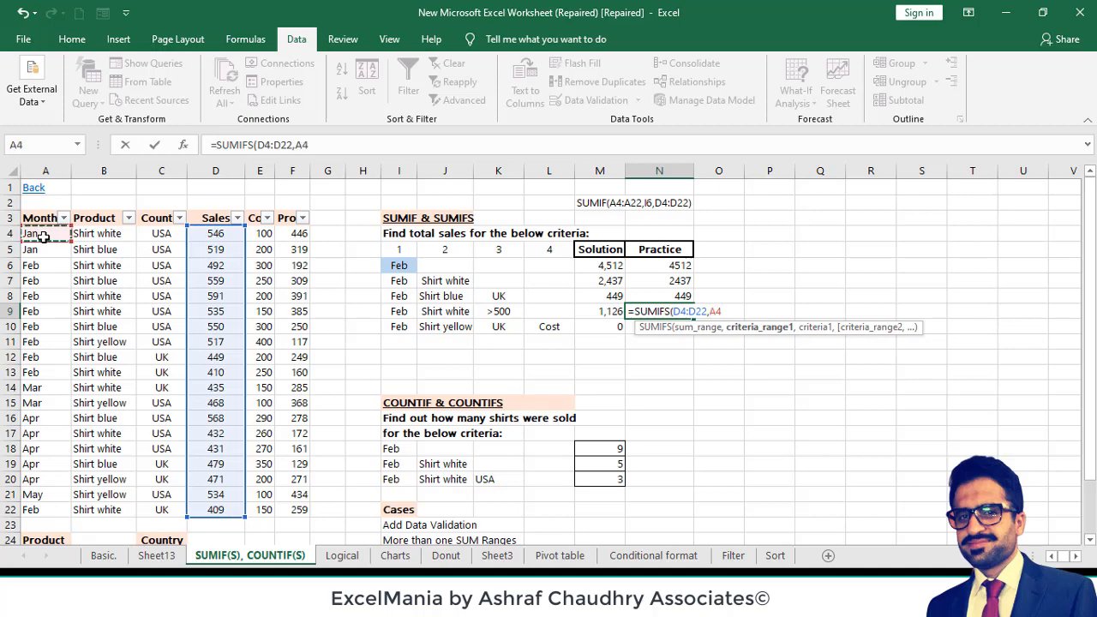
key(ctrl+shift+Down)
text(,)
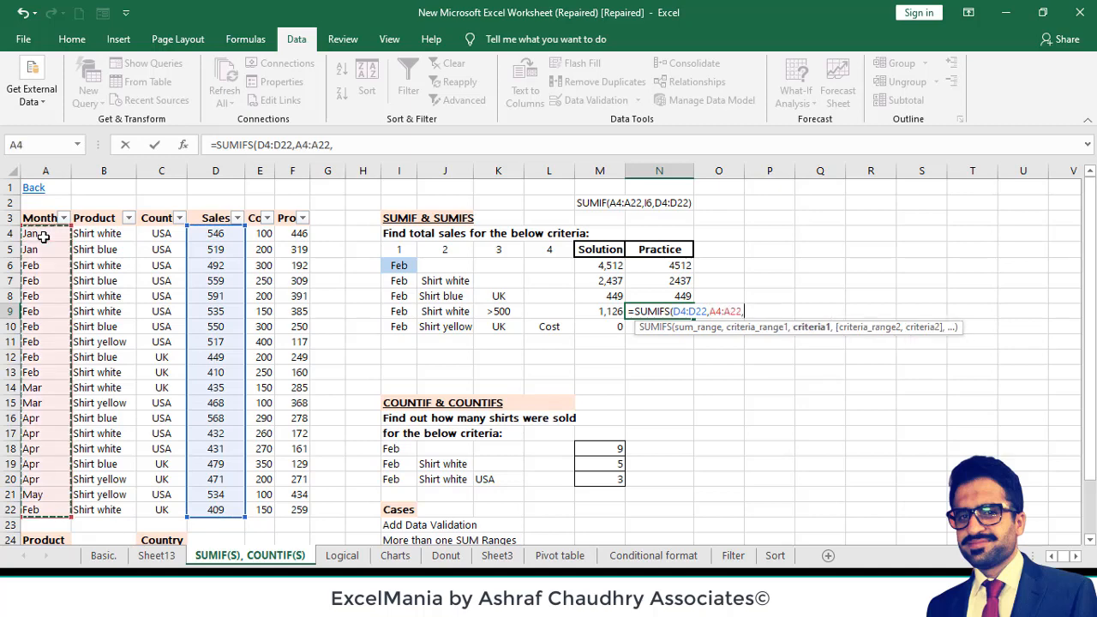
click(398, 314)
text(,)
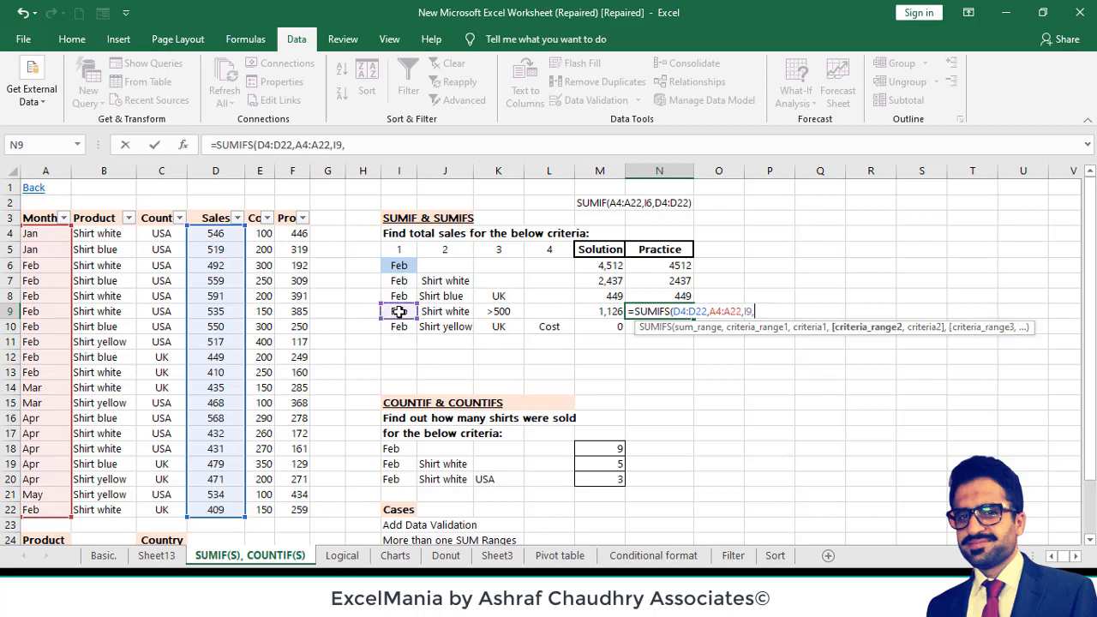
- Add the product criterion to the N9 formula, matching Product range B4:B22 against J9
click(112, 235)
key(ctrl+shift+Down)
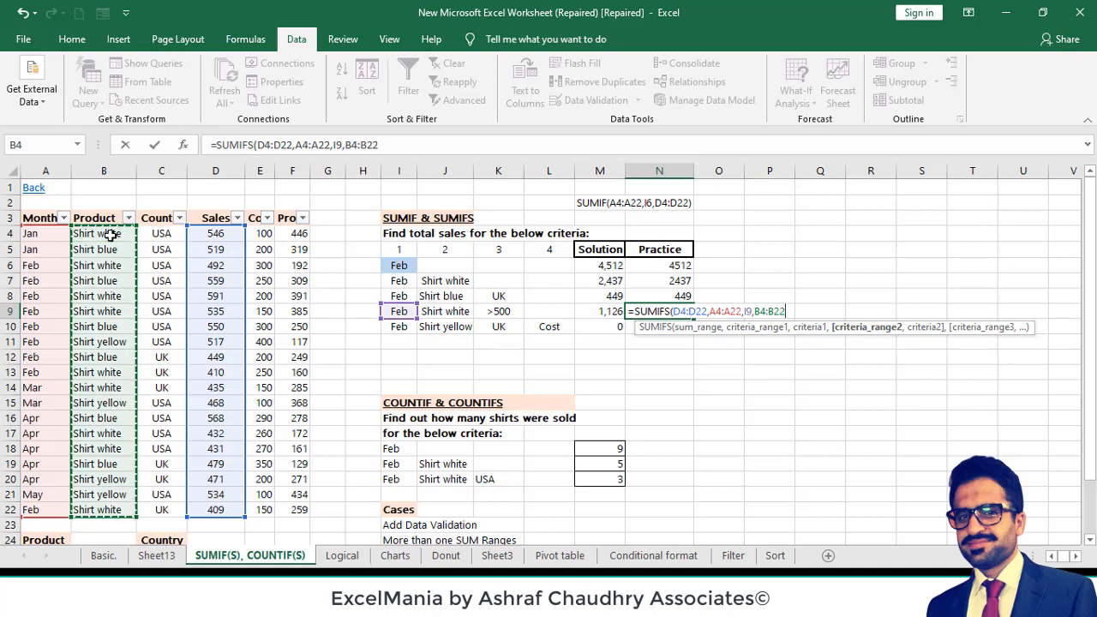
text(,)
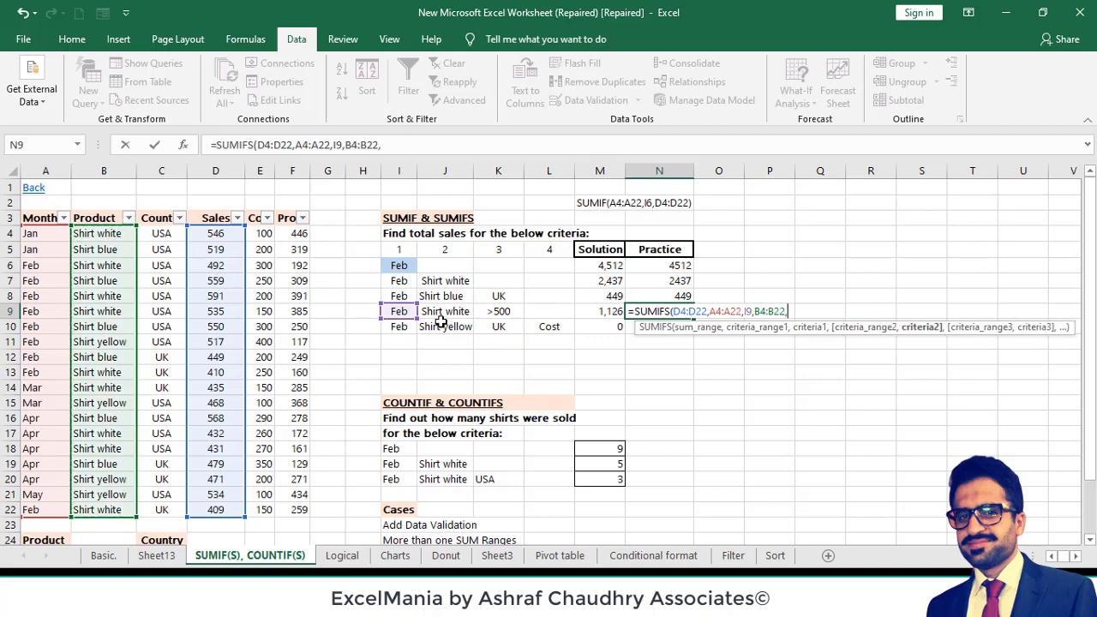
click(444, 314)
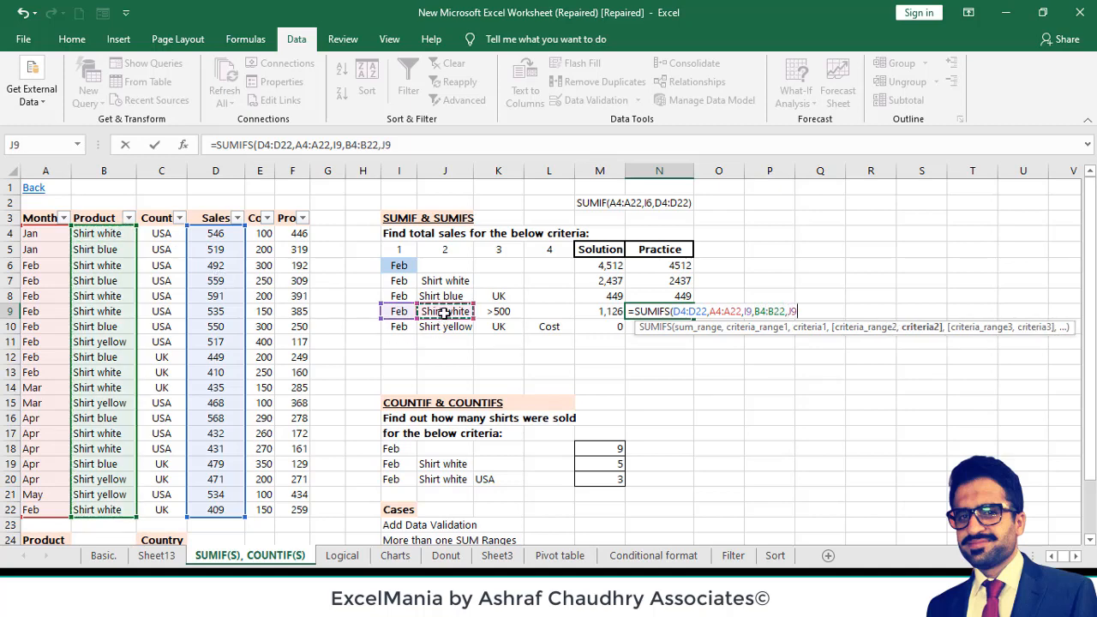
text(,)
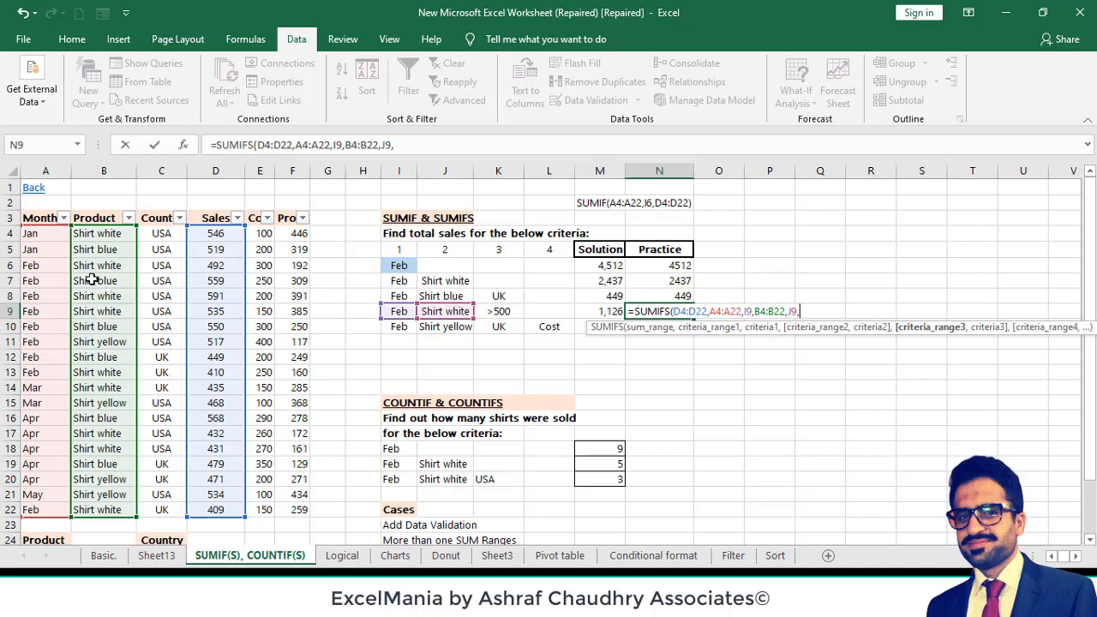
- Add Sales range D4:D22 as the third criteria range in the N9 formula
click(203, 234)
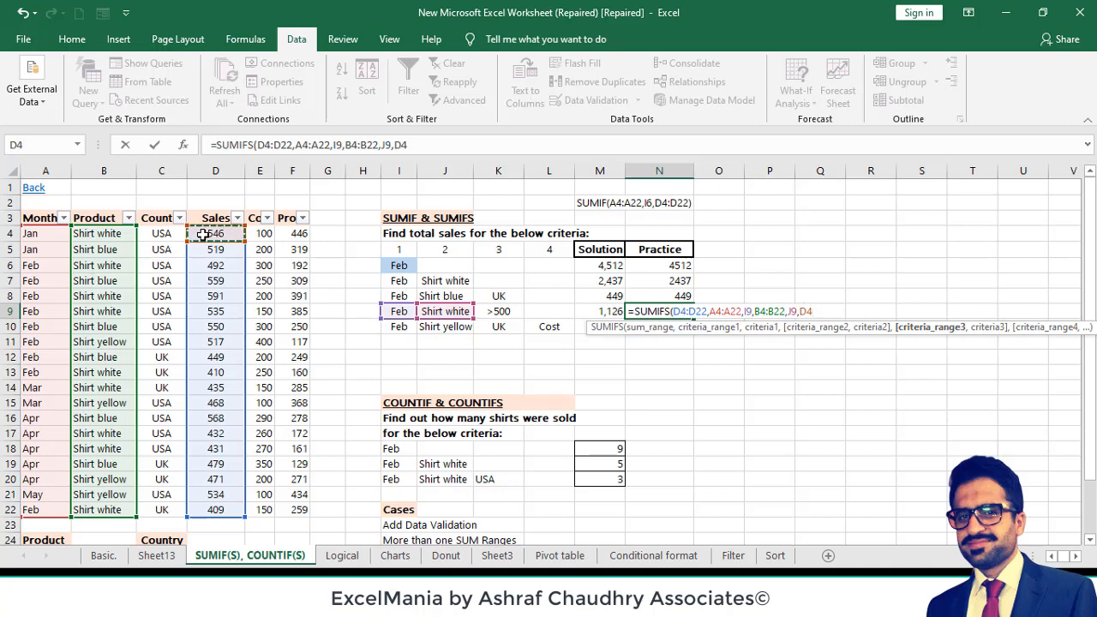
key(ctrl+shift+Down)
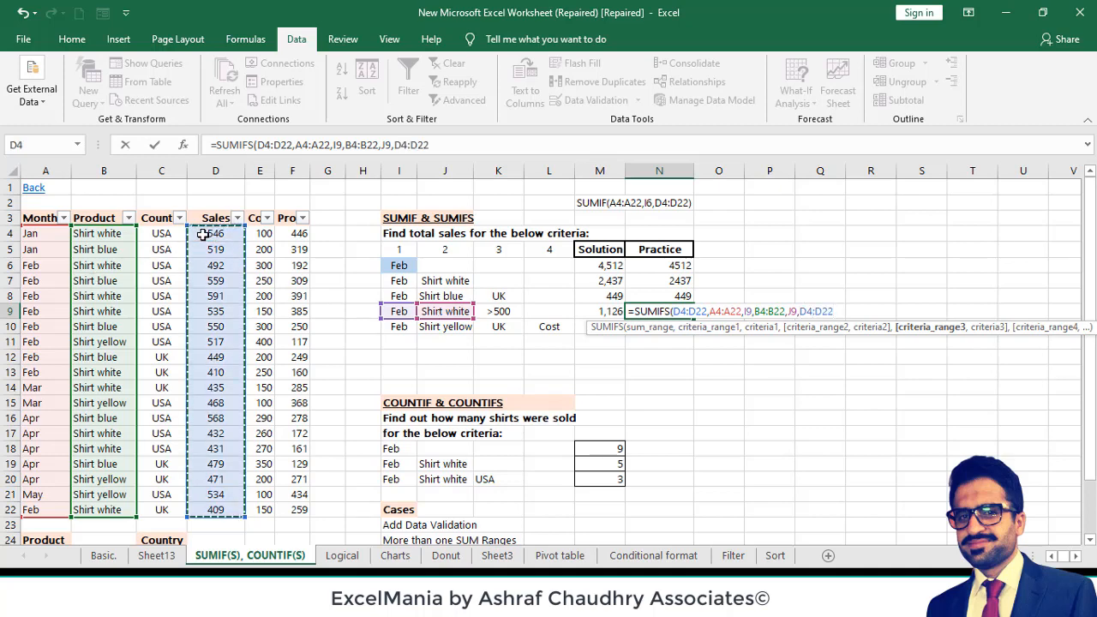
text(,)
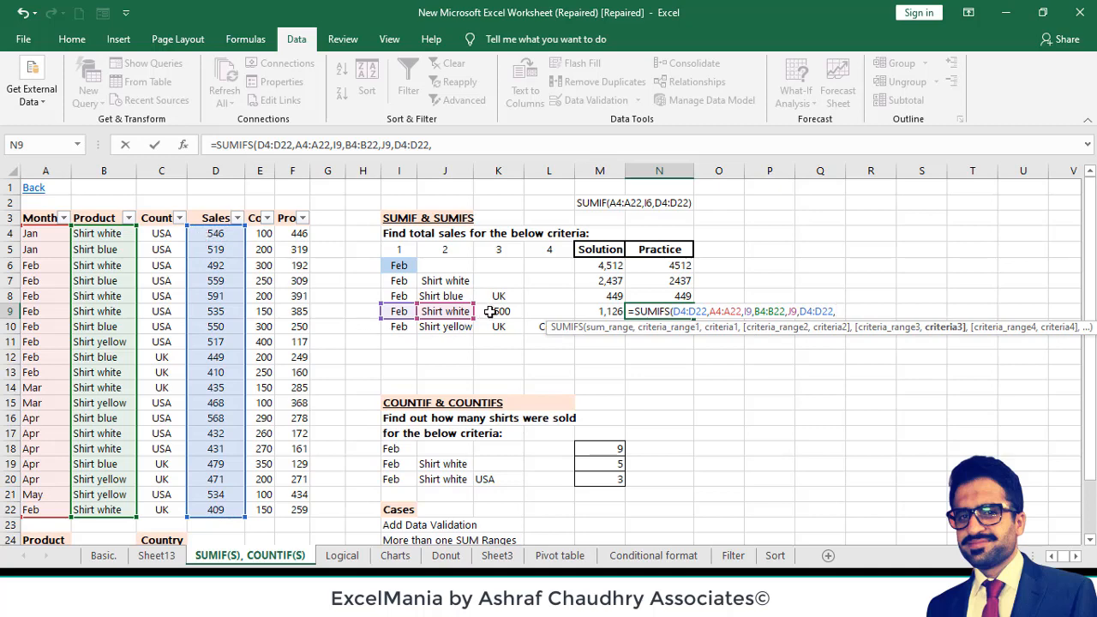
click(489, 312)
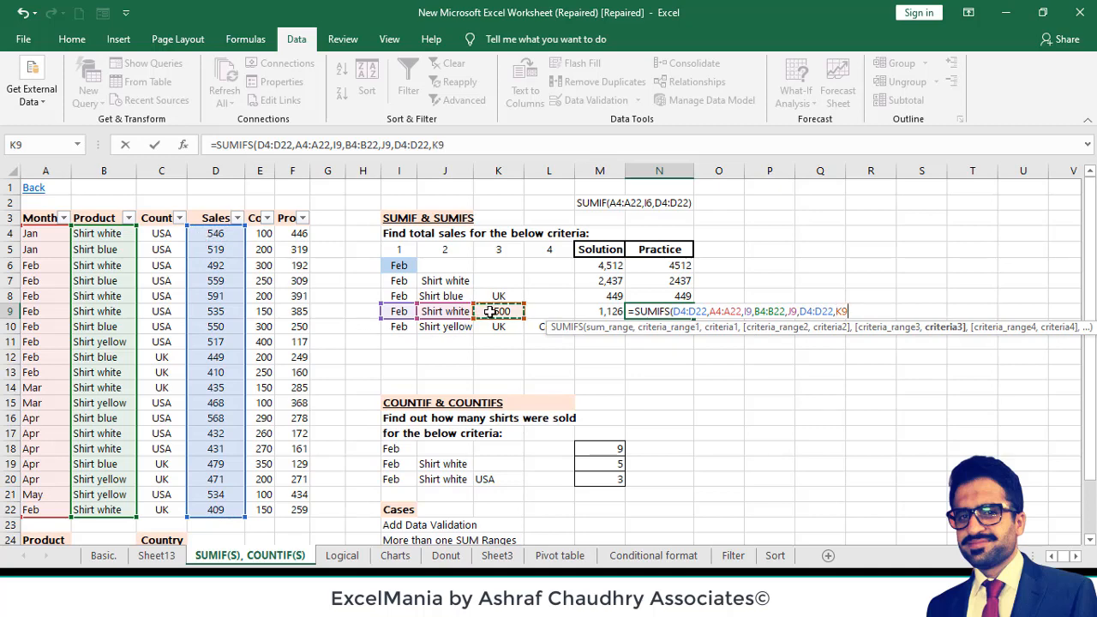
click(456, 141)
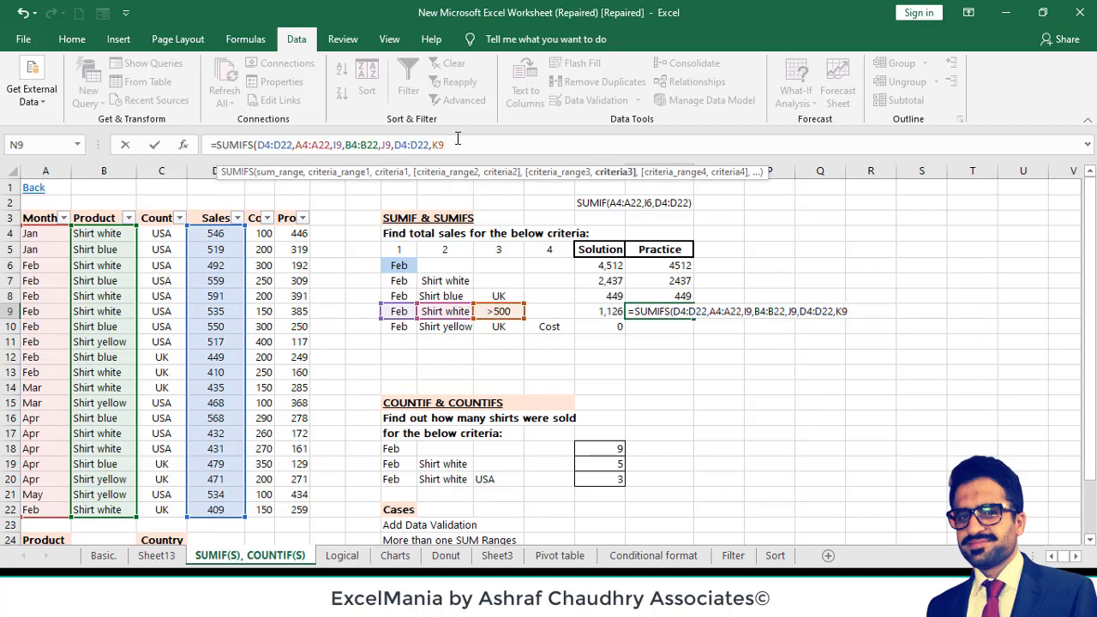
key(BackSpace)
key(BackSpace)
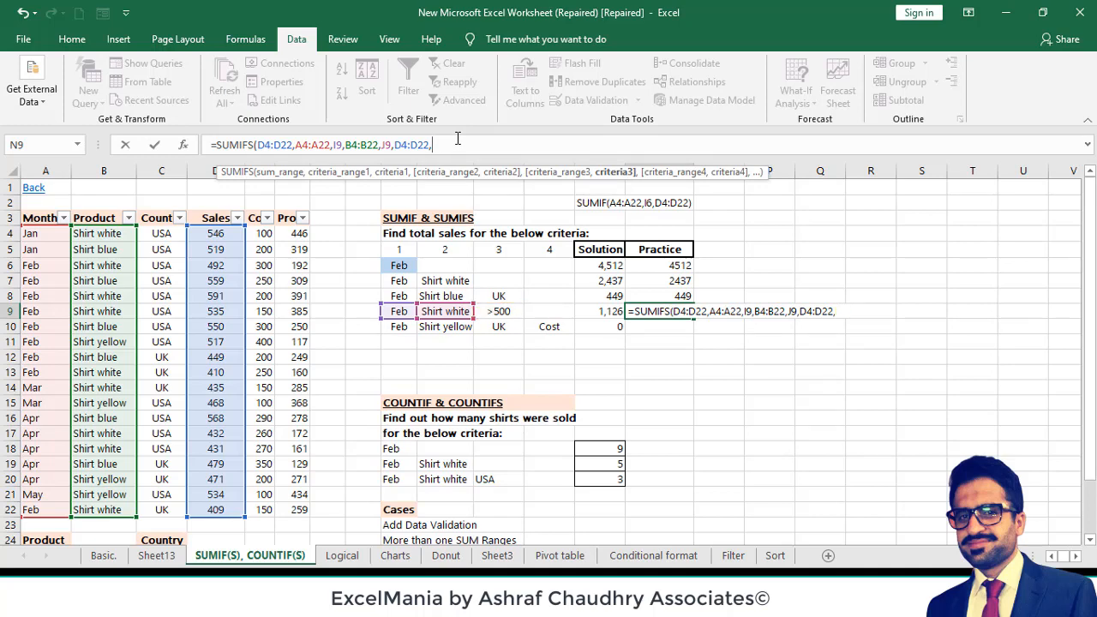
- Enter ">500" as the third criterion and complete N9 as =SUMIFS(D4:D22,A4:A22,I9,B4:B22,J9,D4:D22,">500")
text(>500)
click(435, 146)
text("))
key(Return)
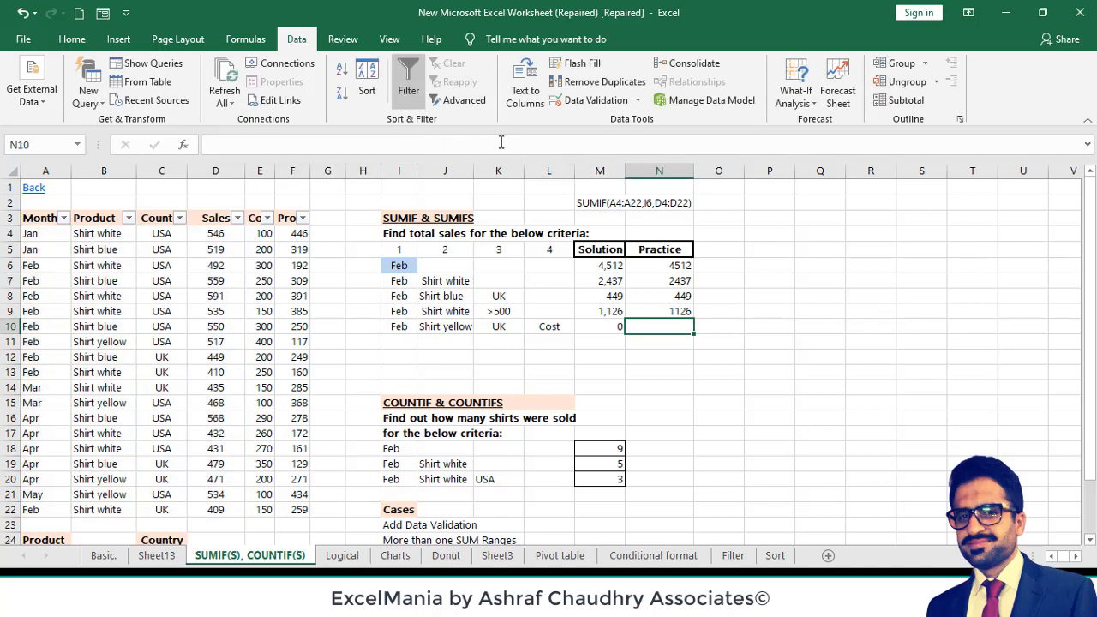
- Examine the N9 formula with its K9 criterion, and how the row 10 criteria and the L10 options feed the M10 formula
click(666, 309)
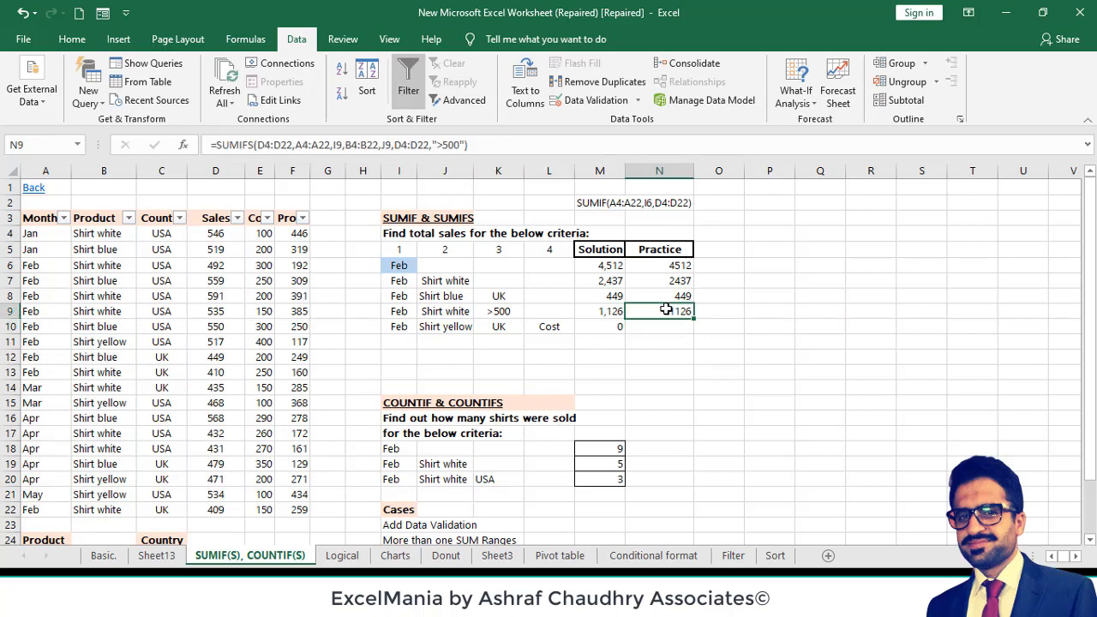
click(498, 312)
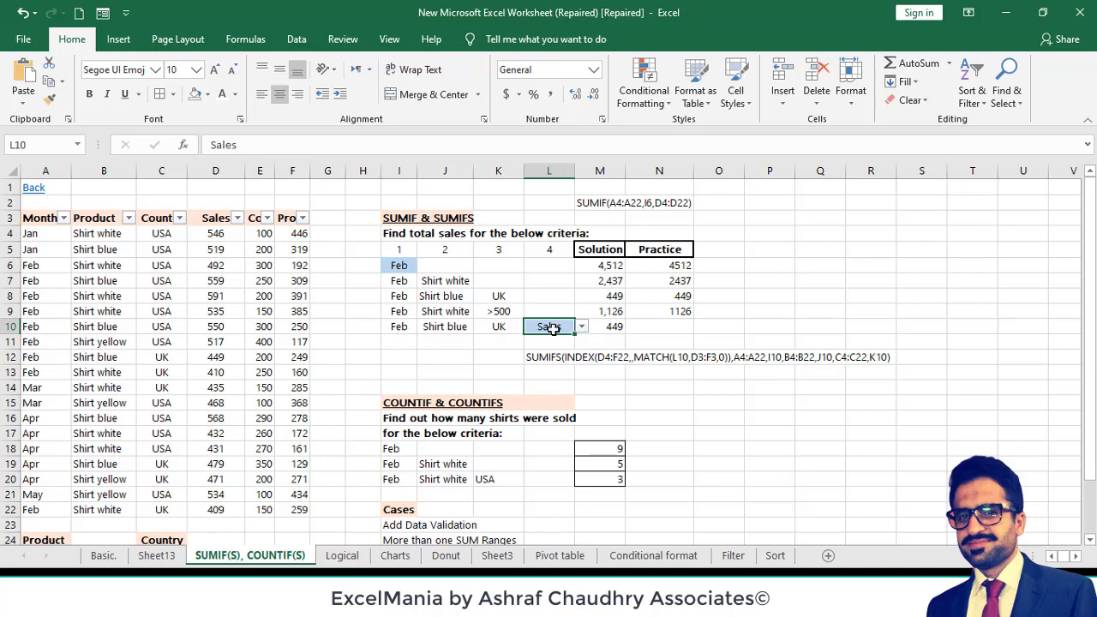
click(407, 330)
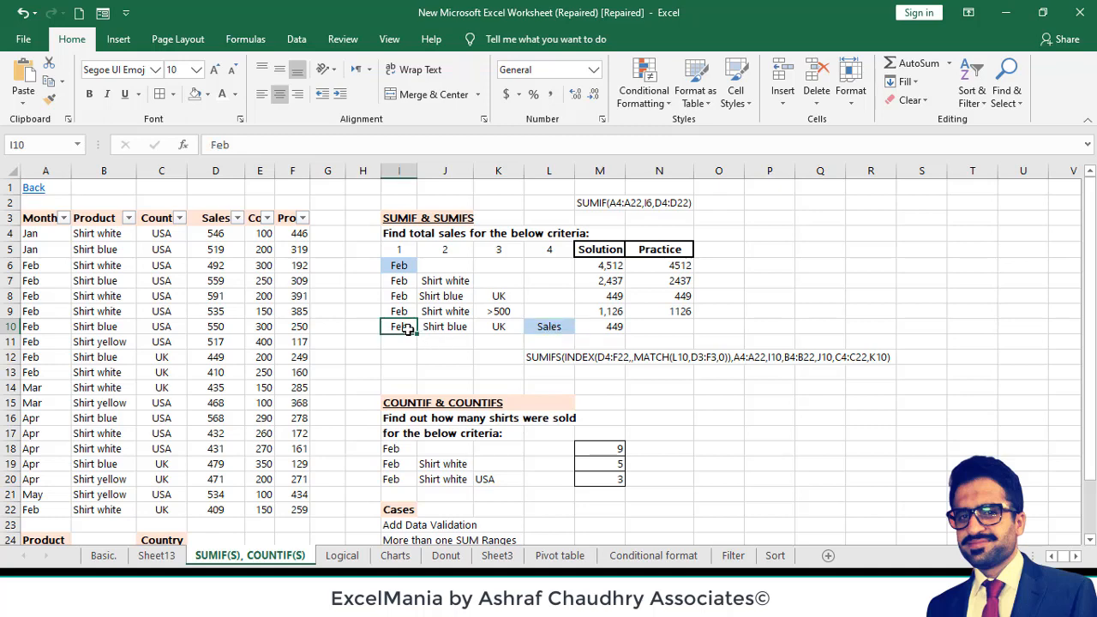
click(448, 326)
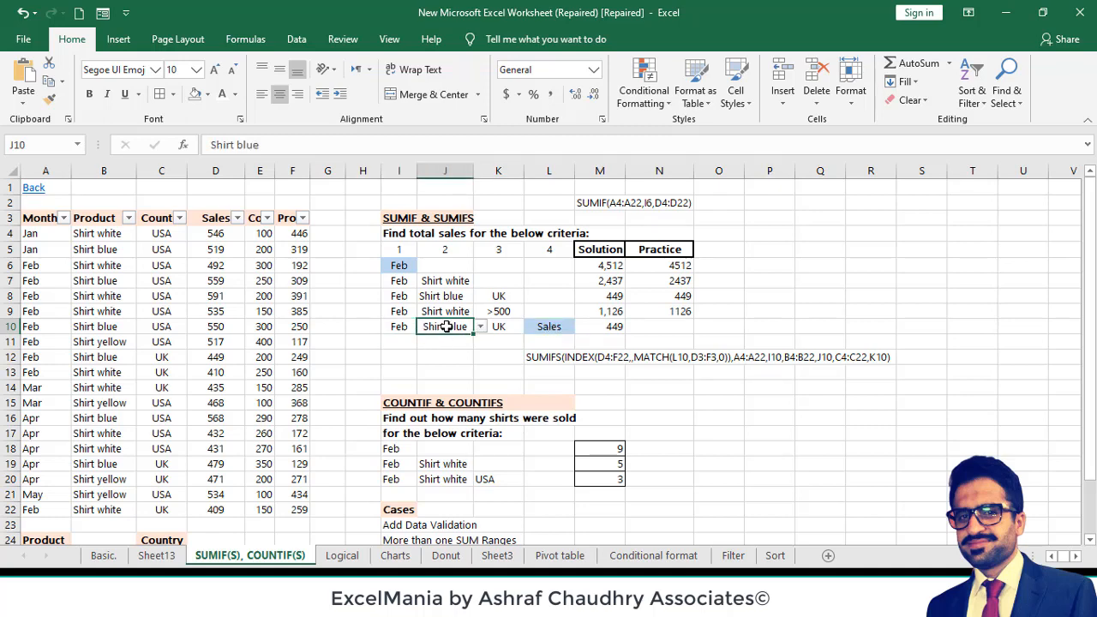
click(508, 327)
click(563, 325)
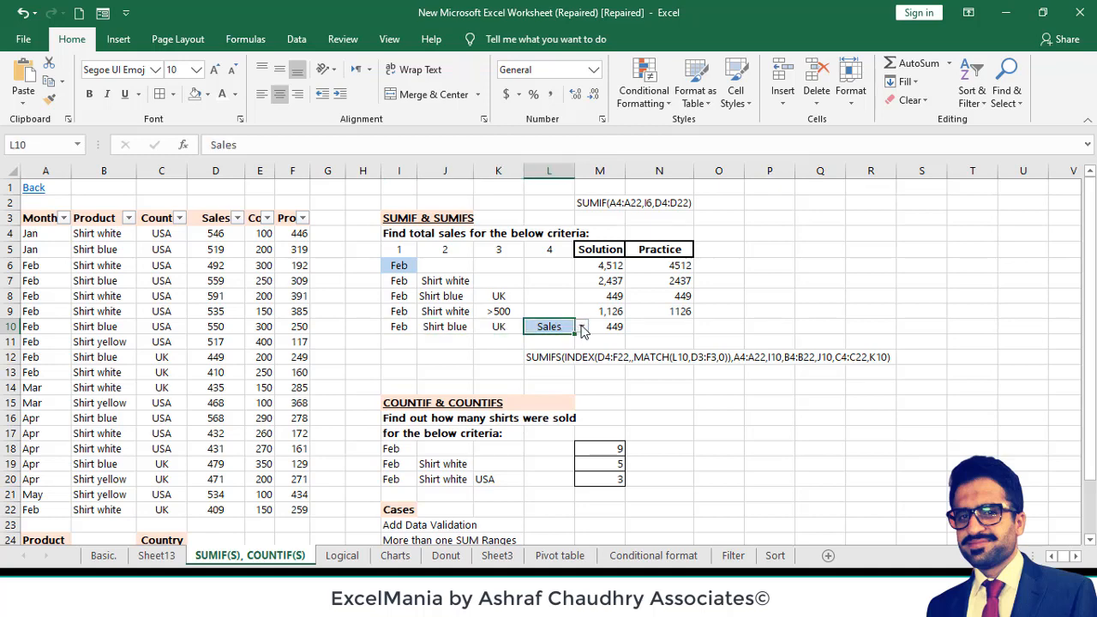
click(582, 328)
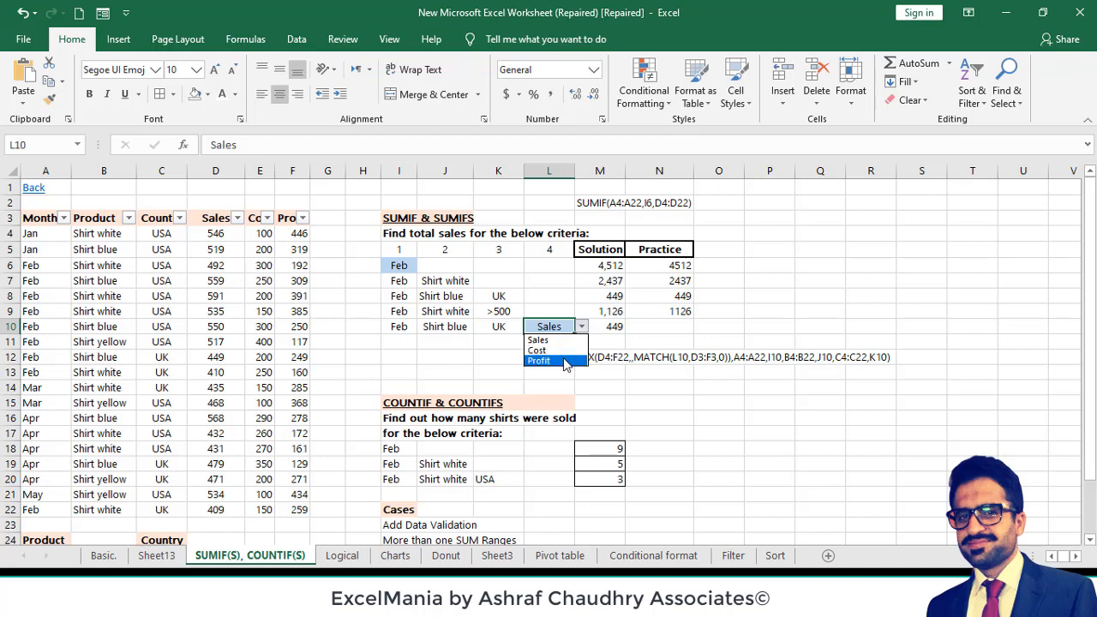
key(Escape)
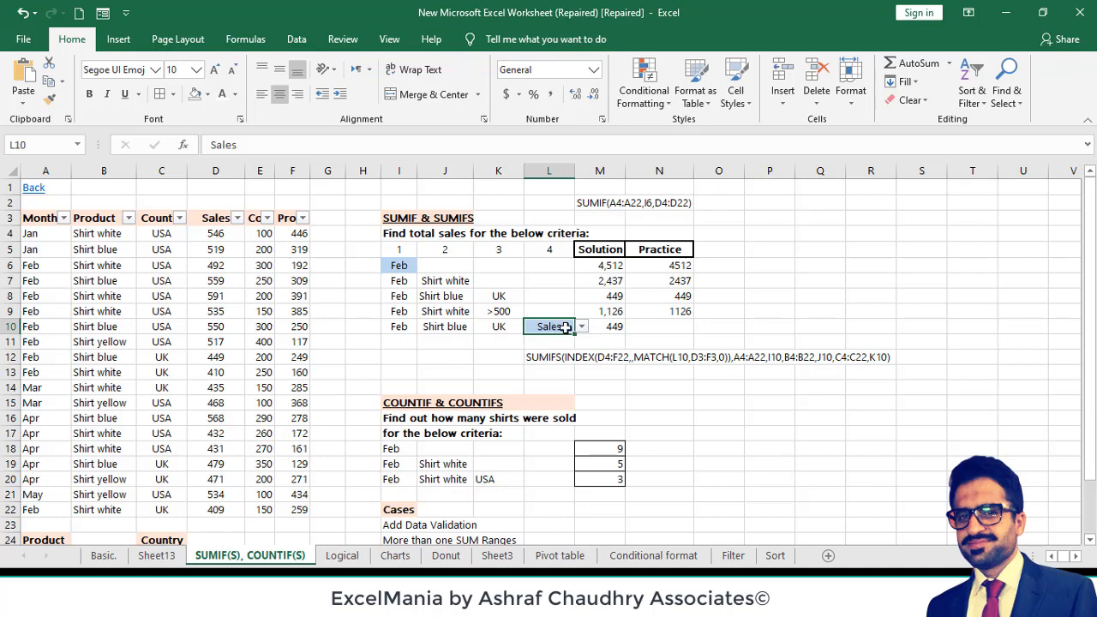
click(601, 325)
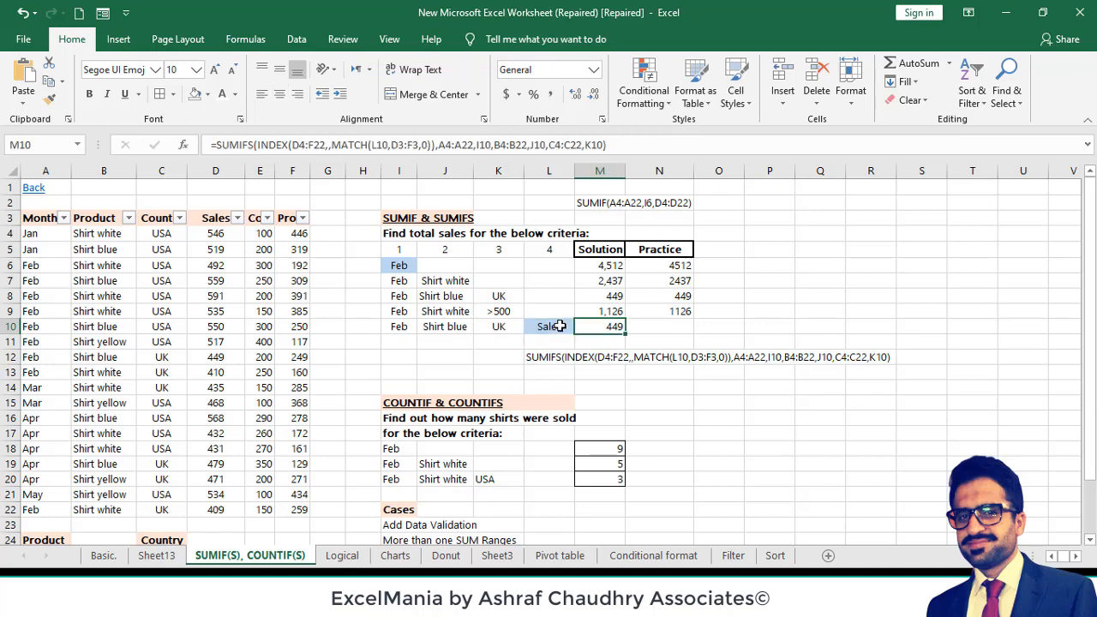
click(557, 326)
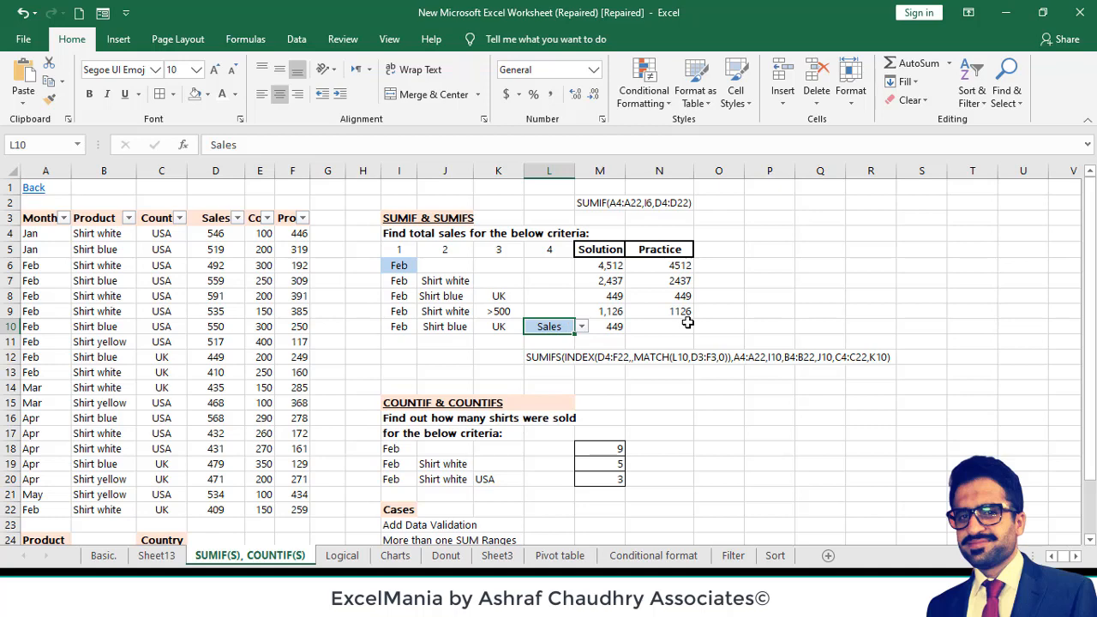
click(602, 327)
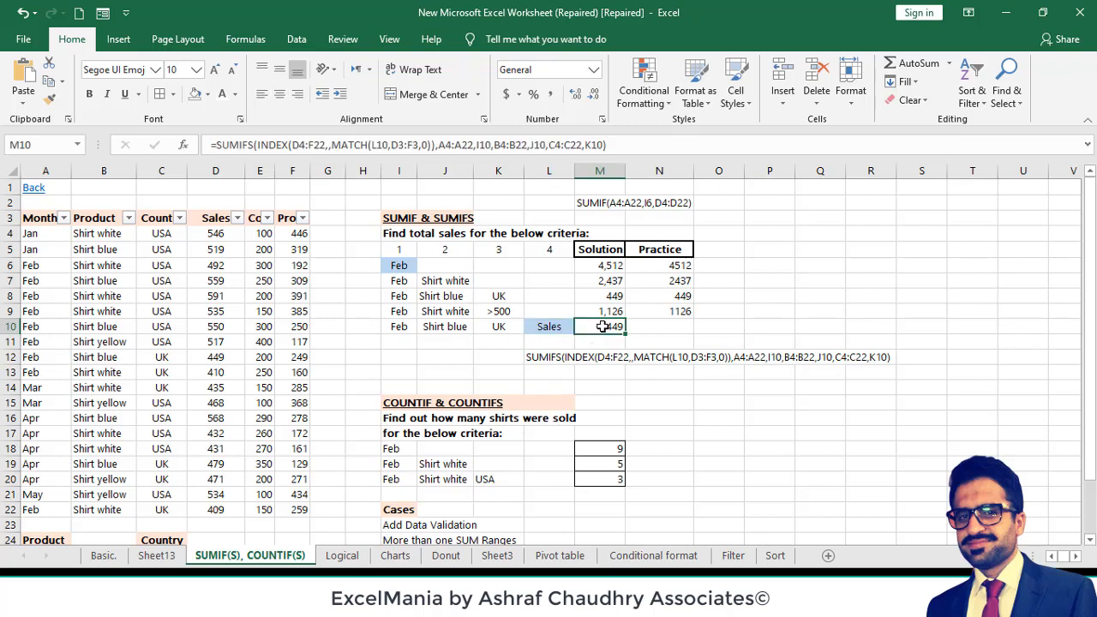
click(555, 326)
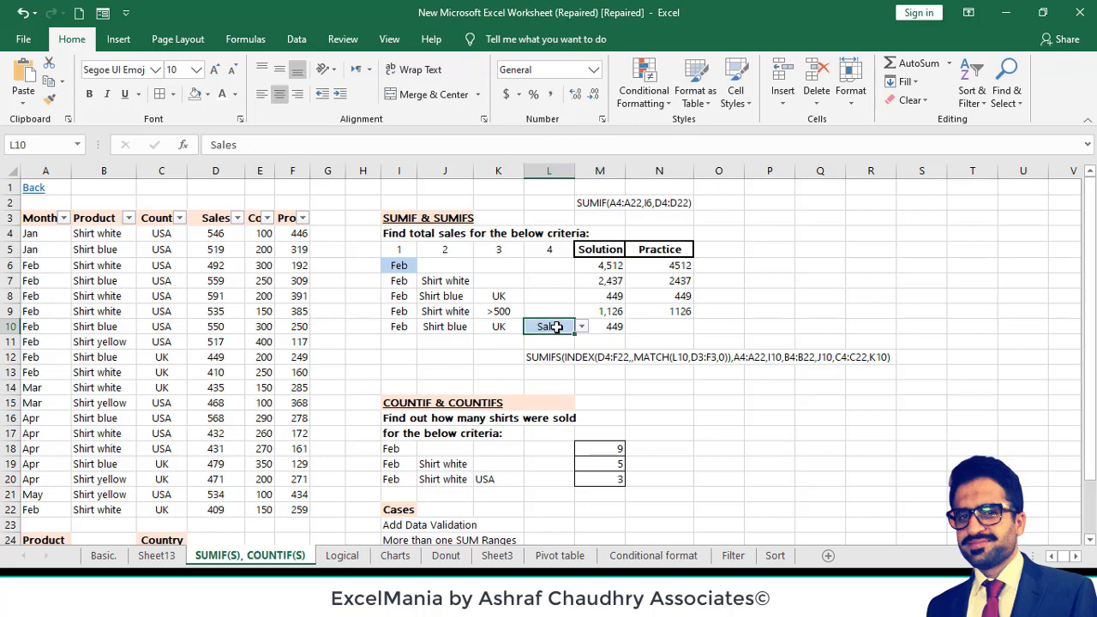
click(267, 250)
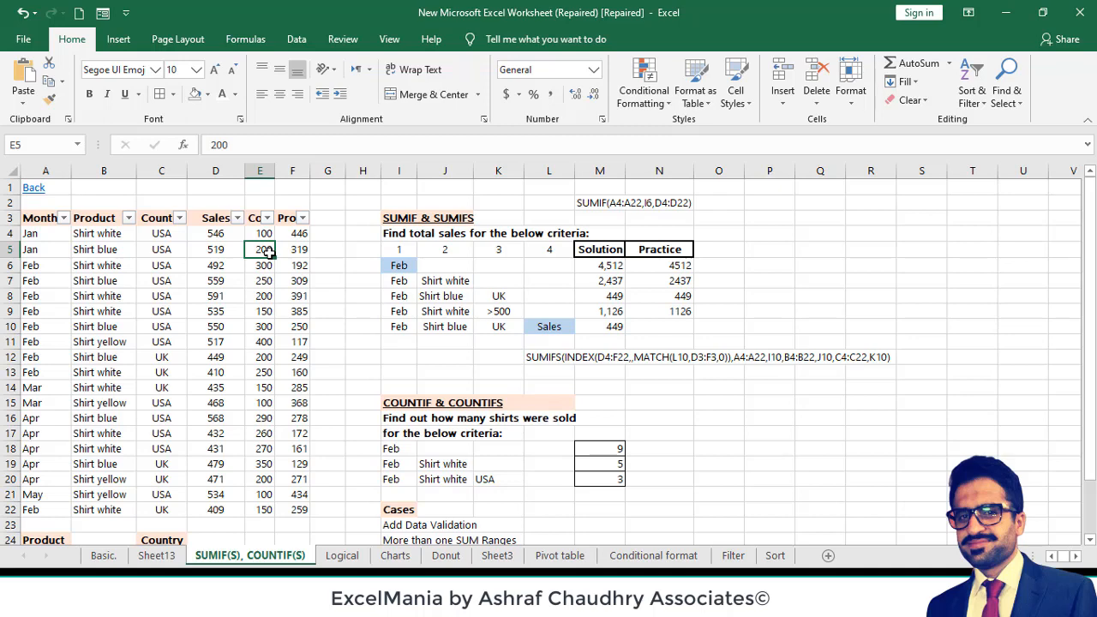
click(555, 329)
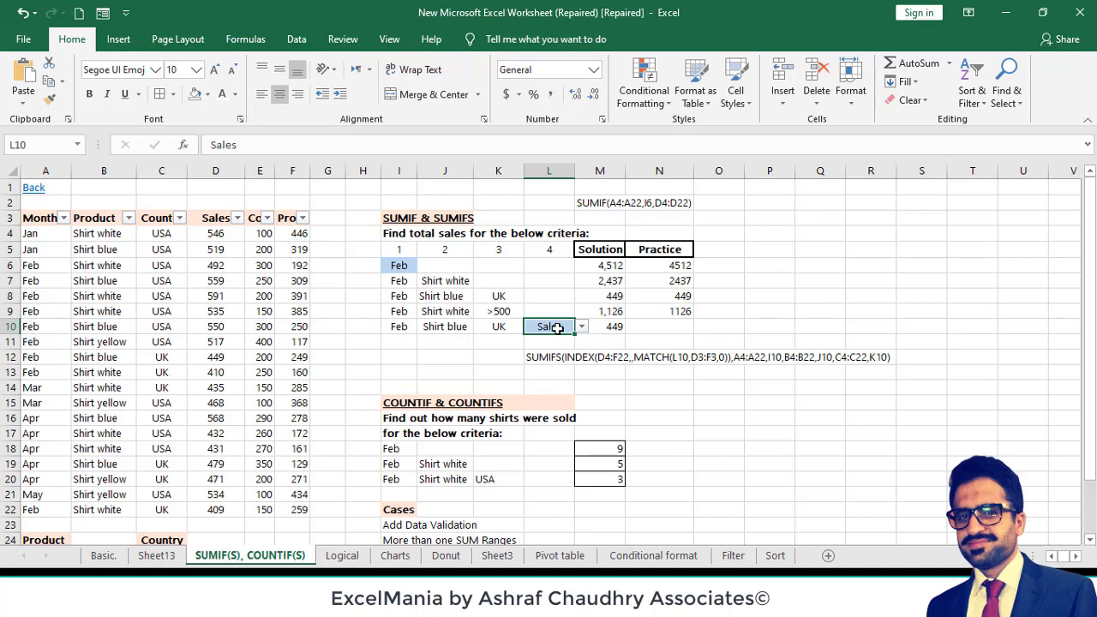
- Review the month, product, country and column criteria in row 10, cells I10 to L10
click(458, 327)
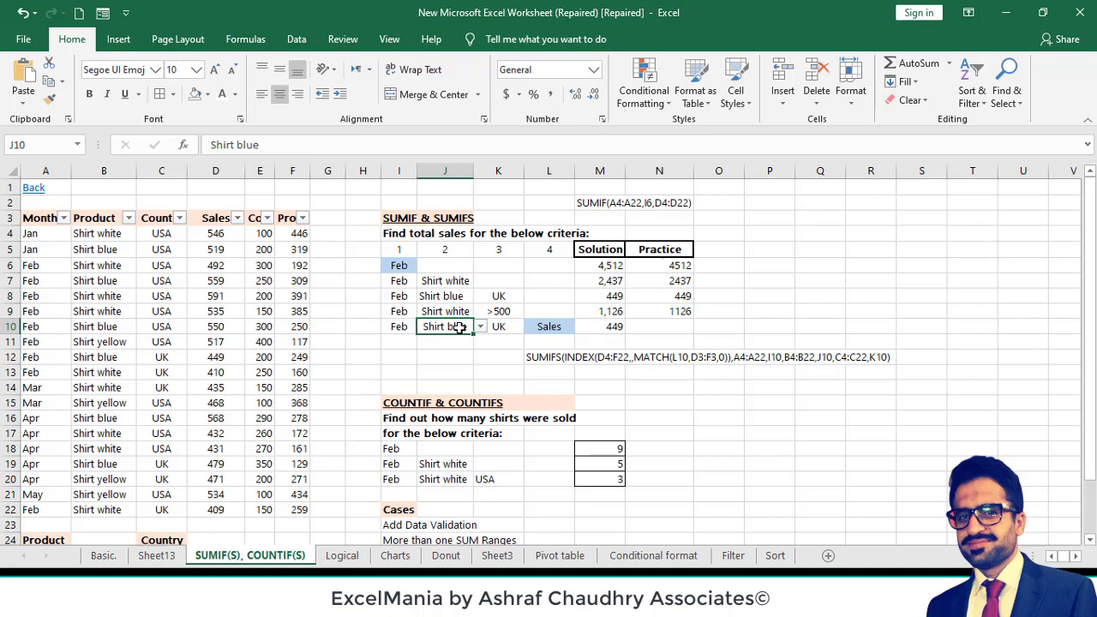
click(404, 328)
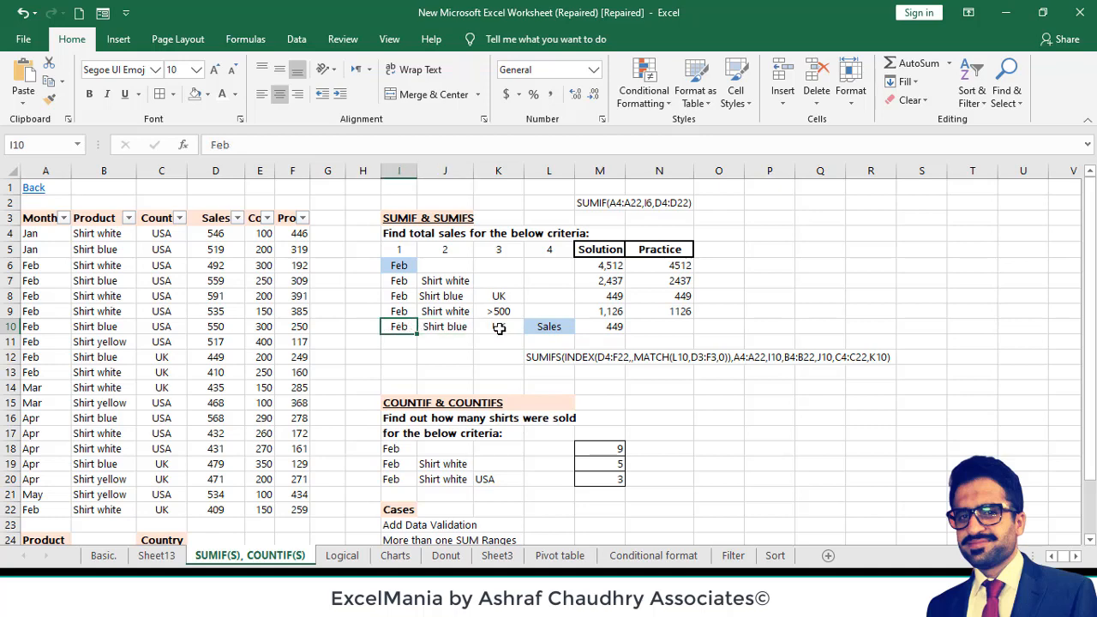
click(499, 328)
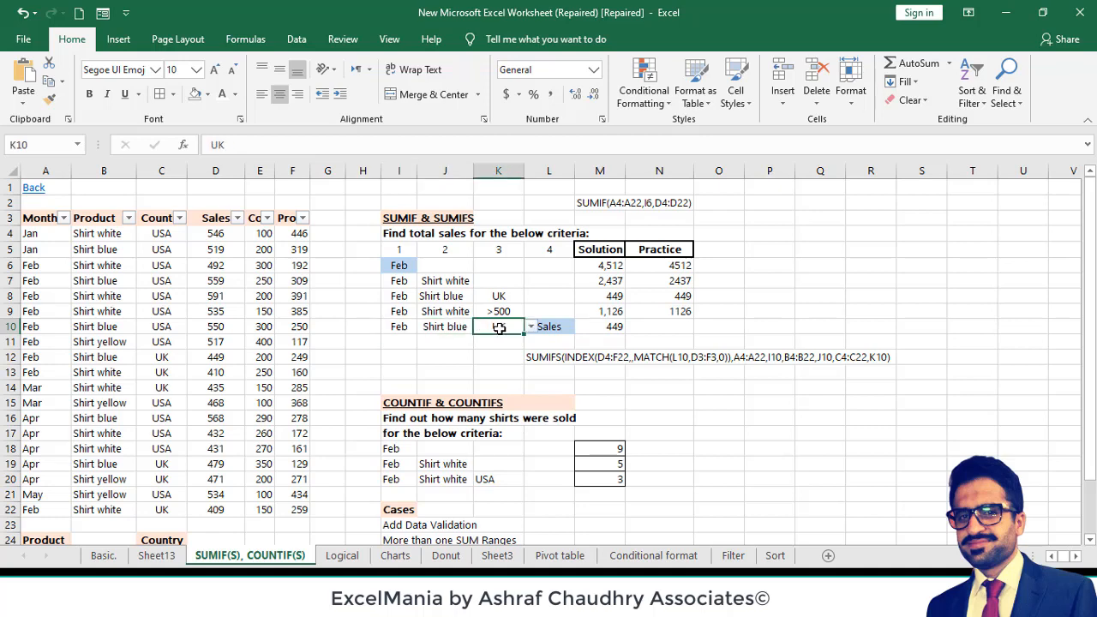
click(445, 327)
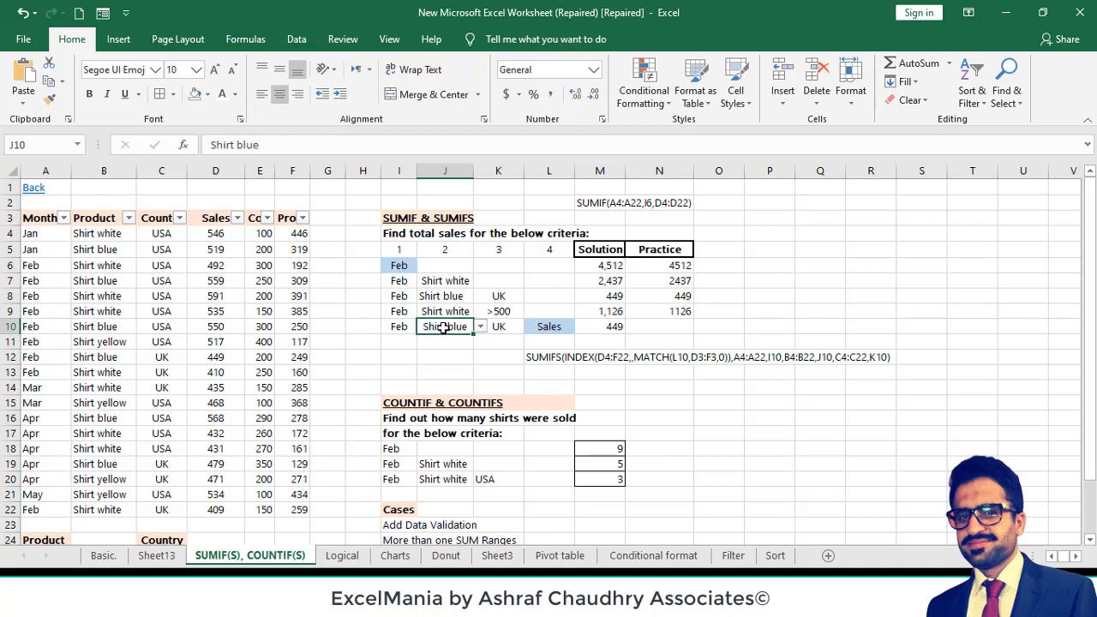
click(548, 331)
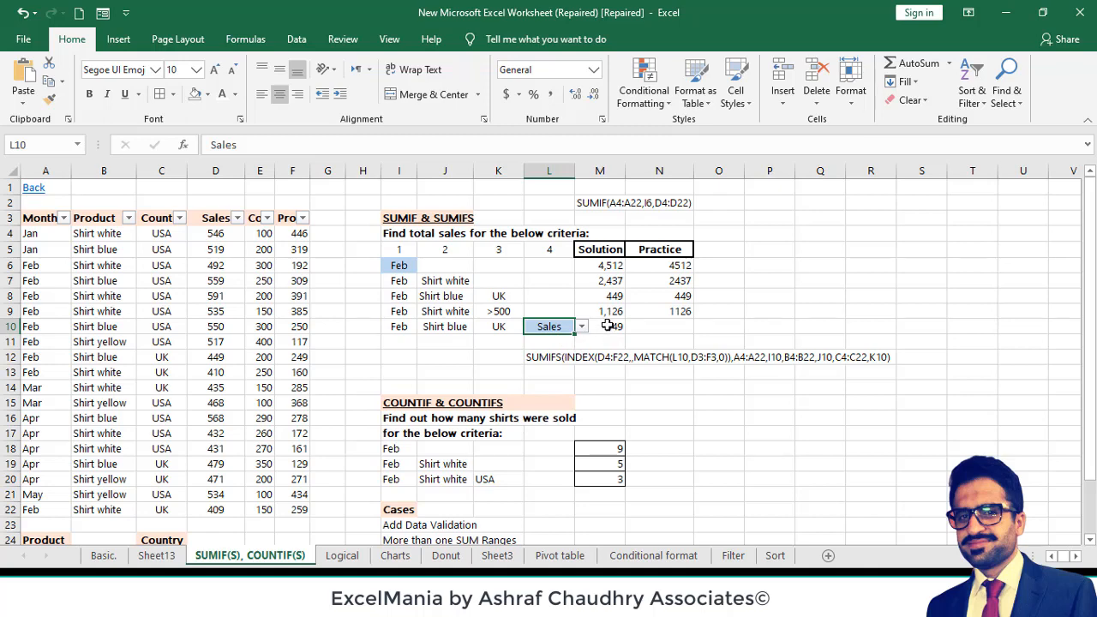
- Start a SUMIFS formula in N10 with a nested INDEX function as its sum range
click(640, 324)
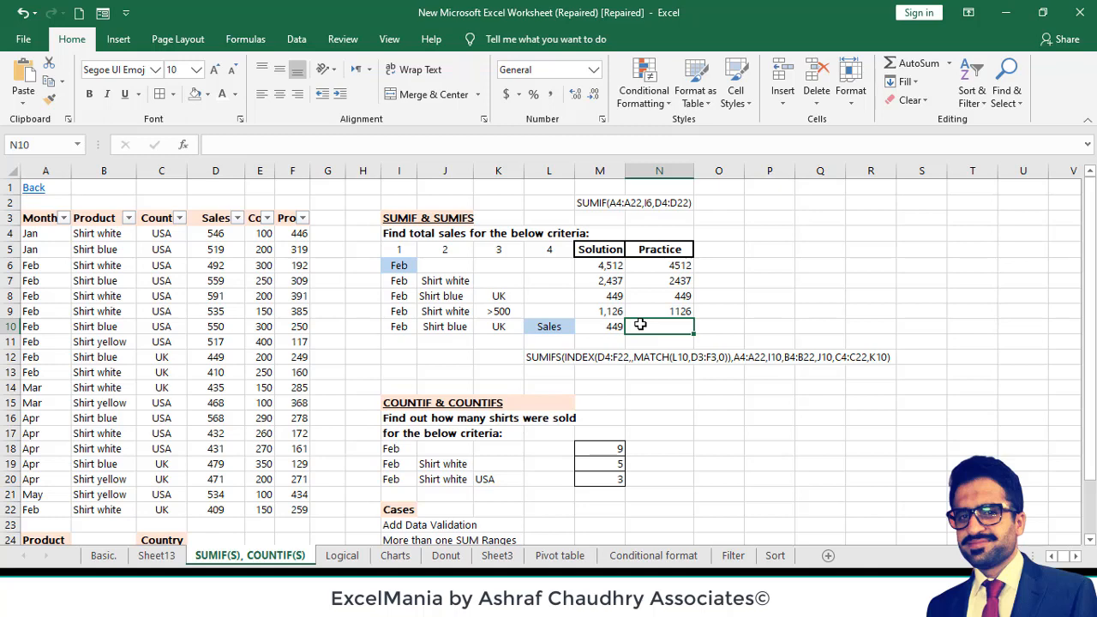
text(=S)
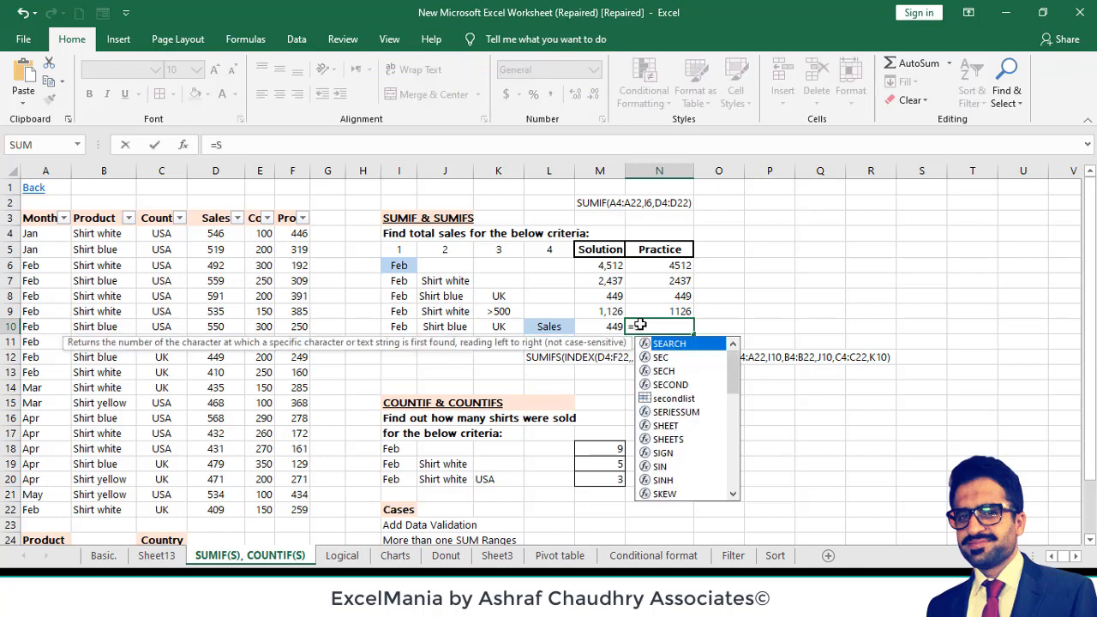
text(UMIFS()
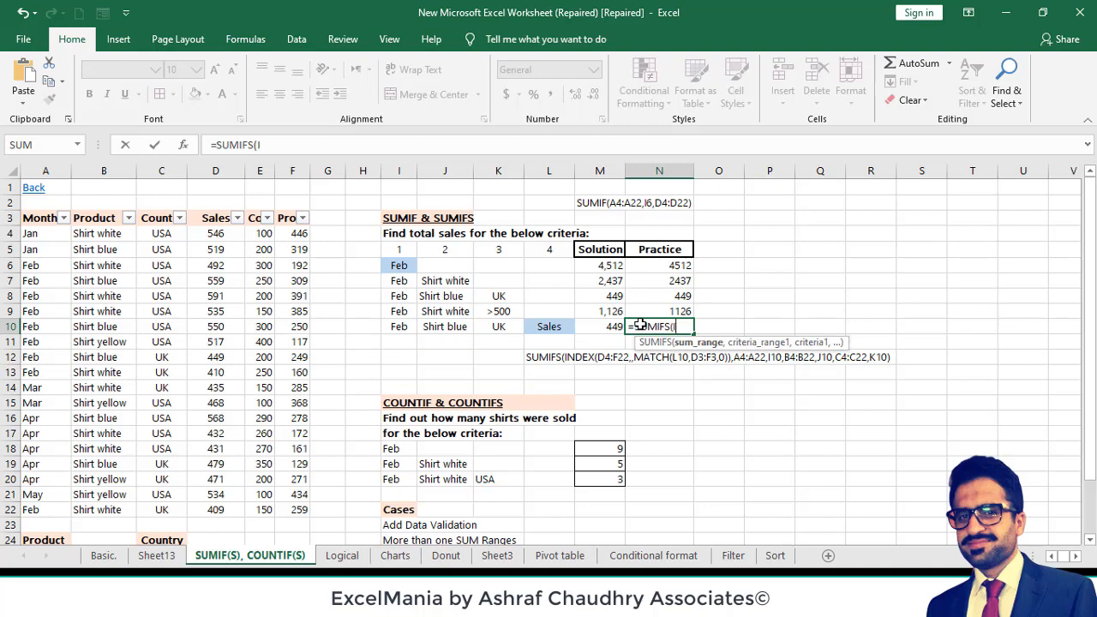
text(INDEX()
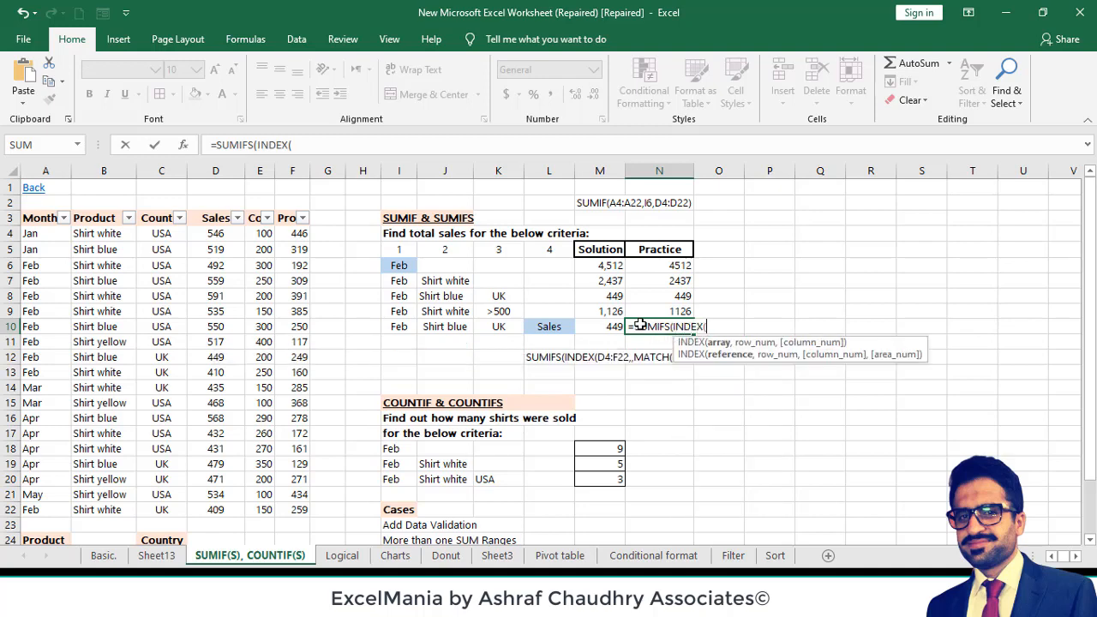
- Set the INDEX array in the N10 formula to D4:F22, covering the Sales, Cost and Profit data
click(211, 233)
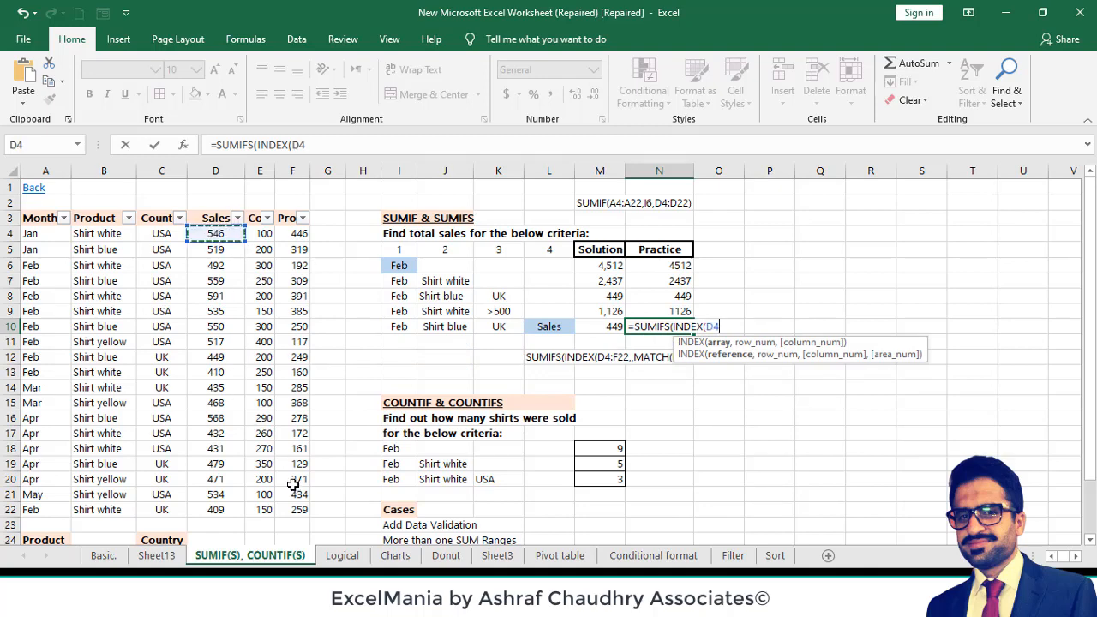
drag(215, 233, 216, 509)
key(shift+Right)
key(shift+Right)
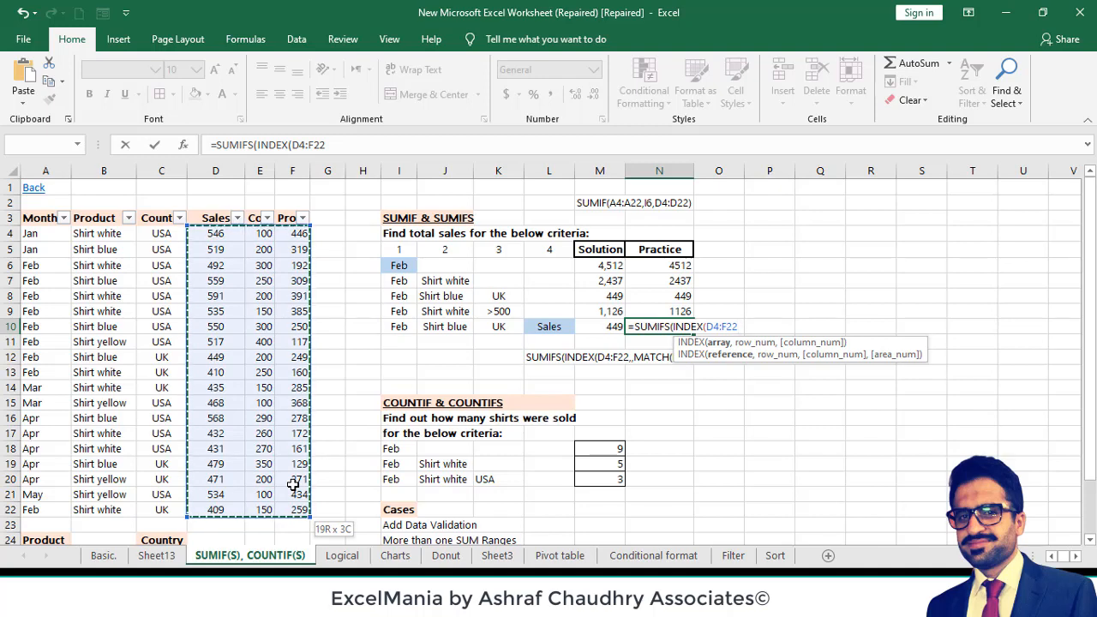
text(,)
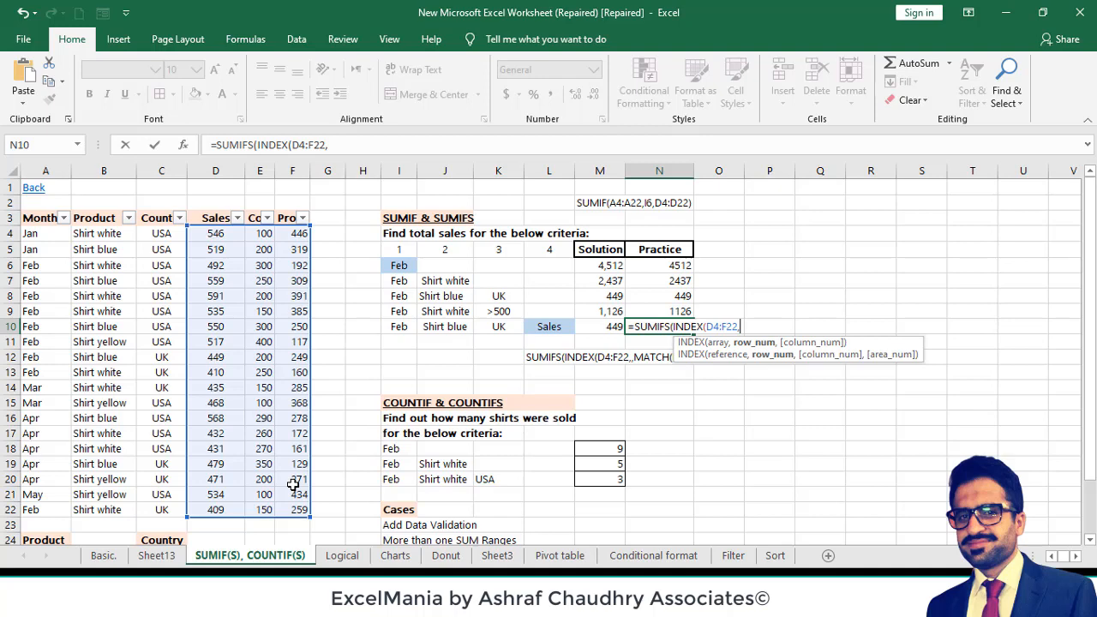
- Nest MATCH(L10,D3:F3,0) in the N10 formula's INDEX function and close the INDEX function
text(MATCH)
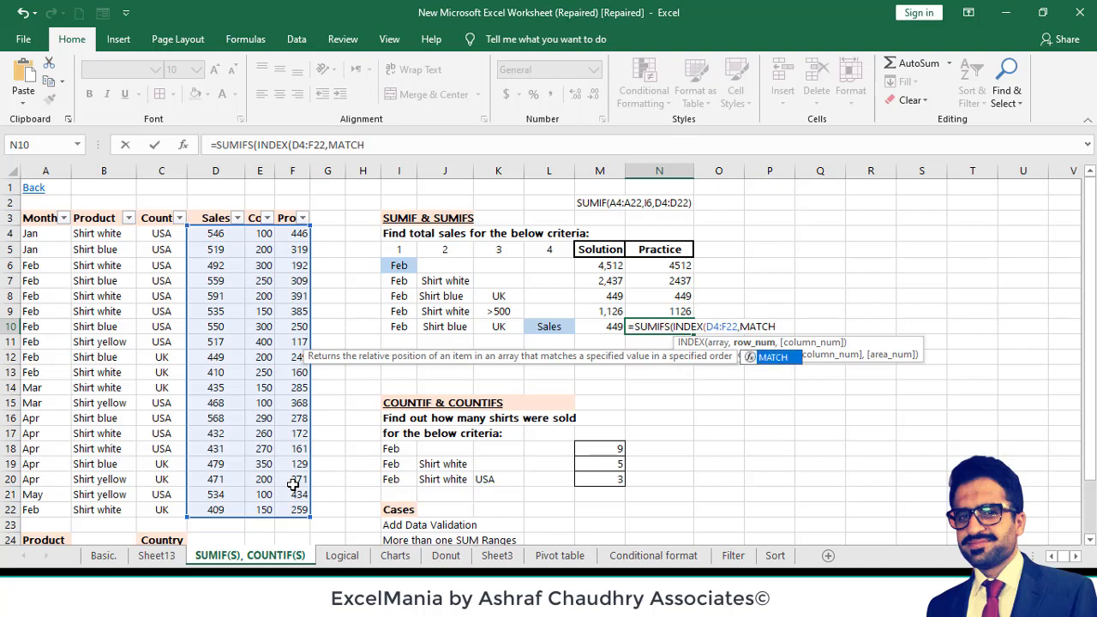
text(()
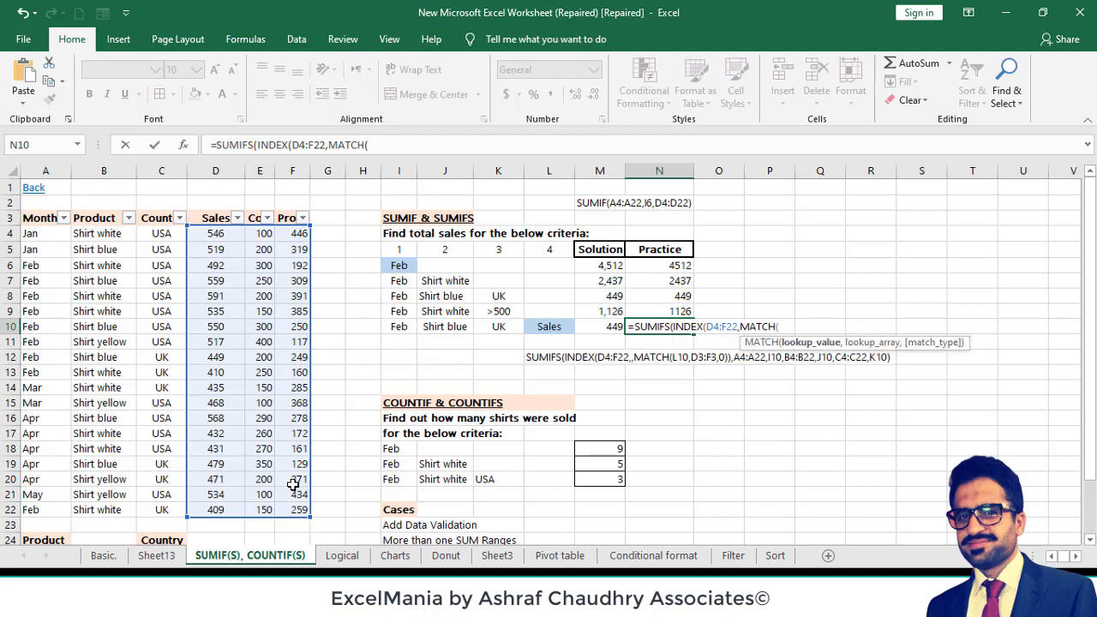
click(557, 326)
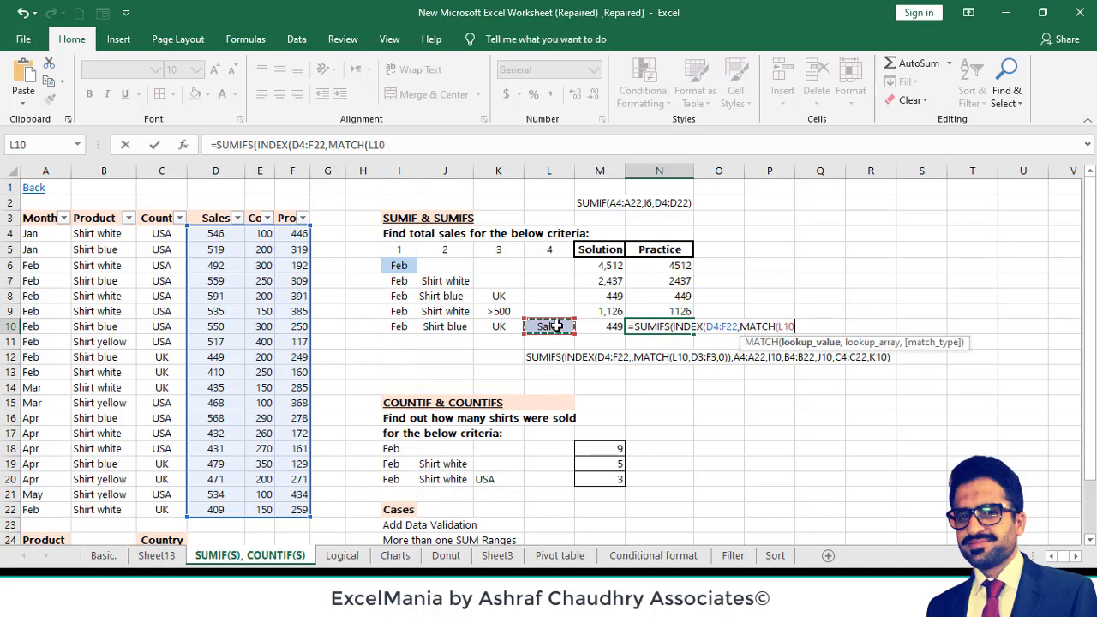
text(,)
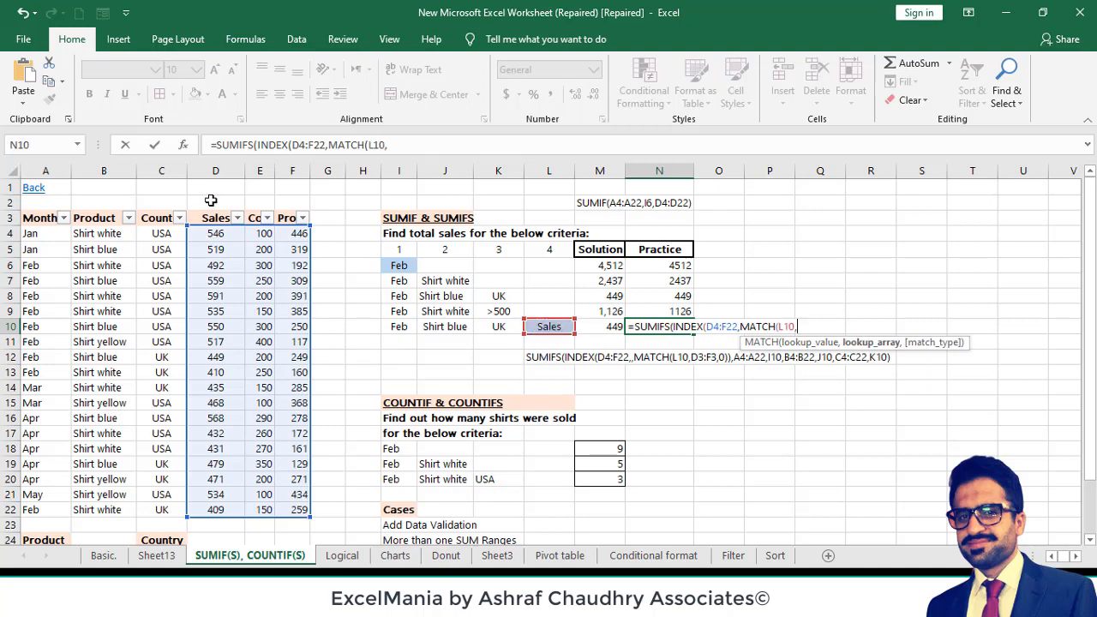
drag(211, 216, 289, 220)
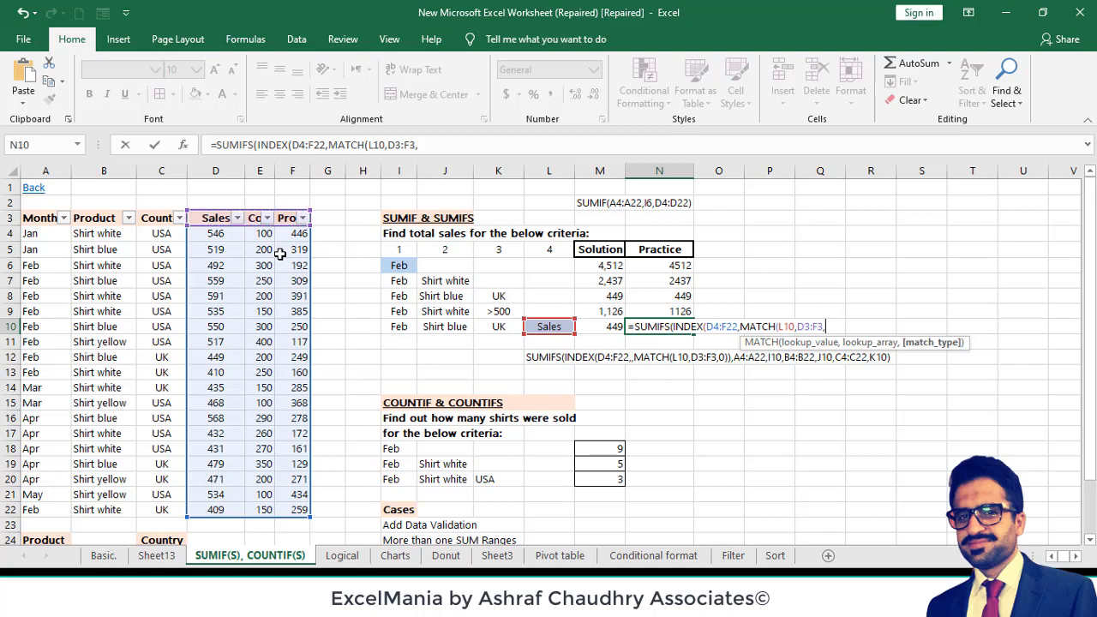
text(,0)
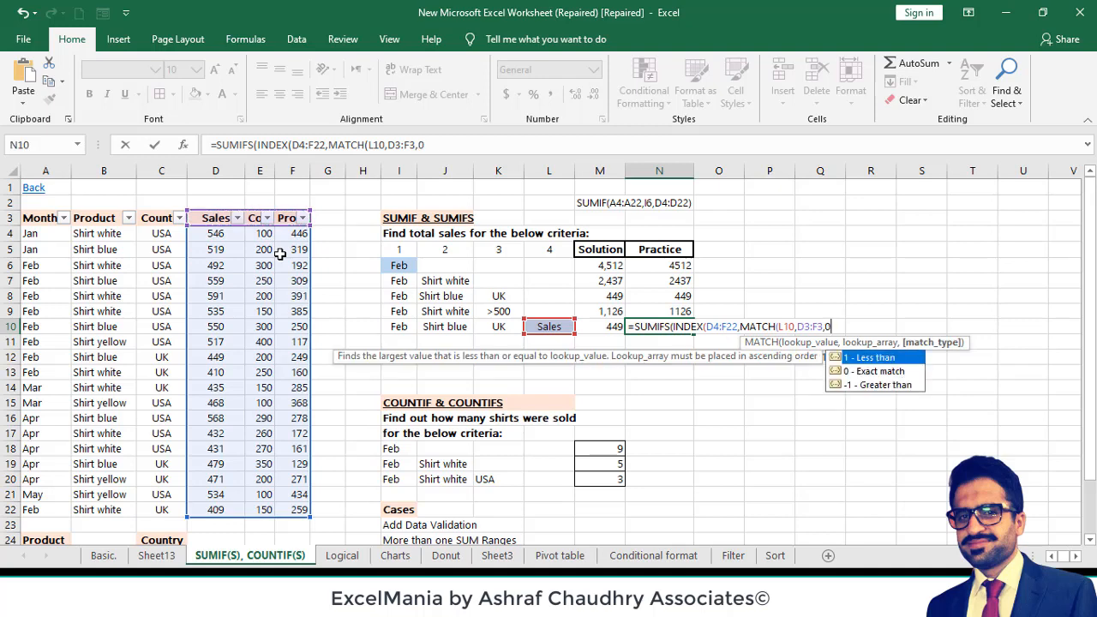
text()))
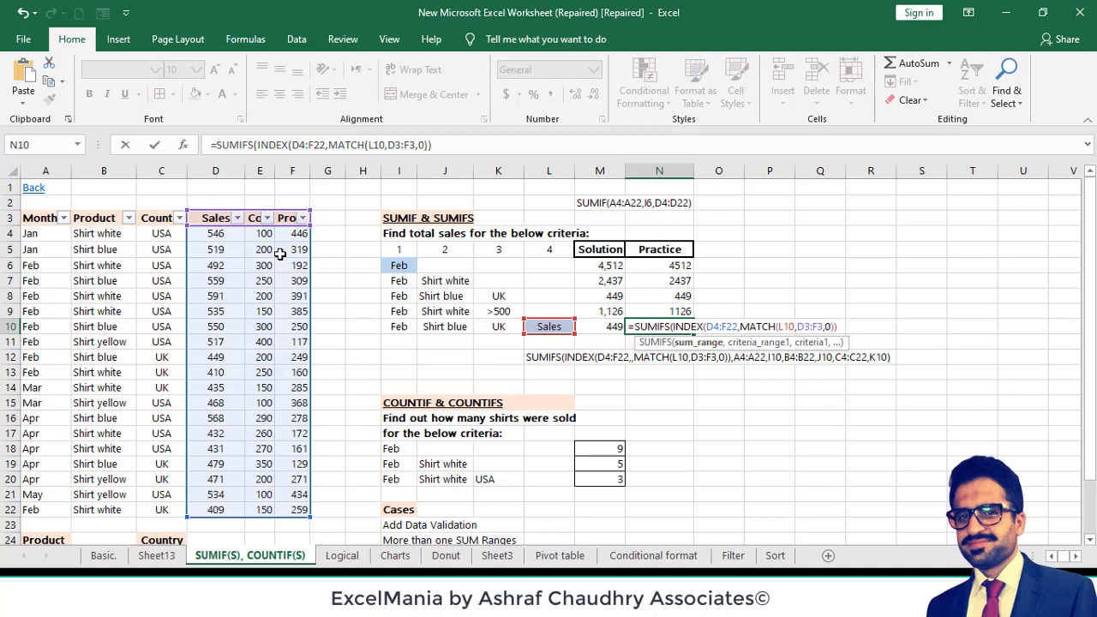
text(,)
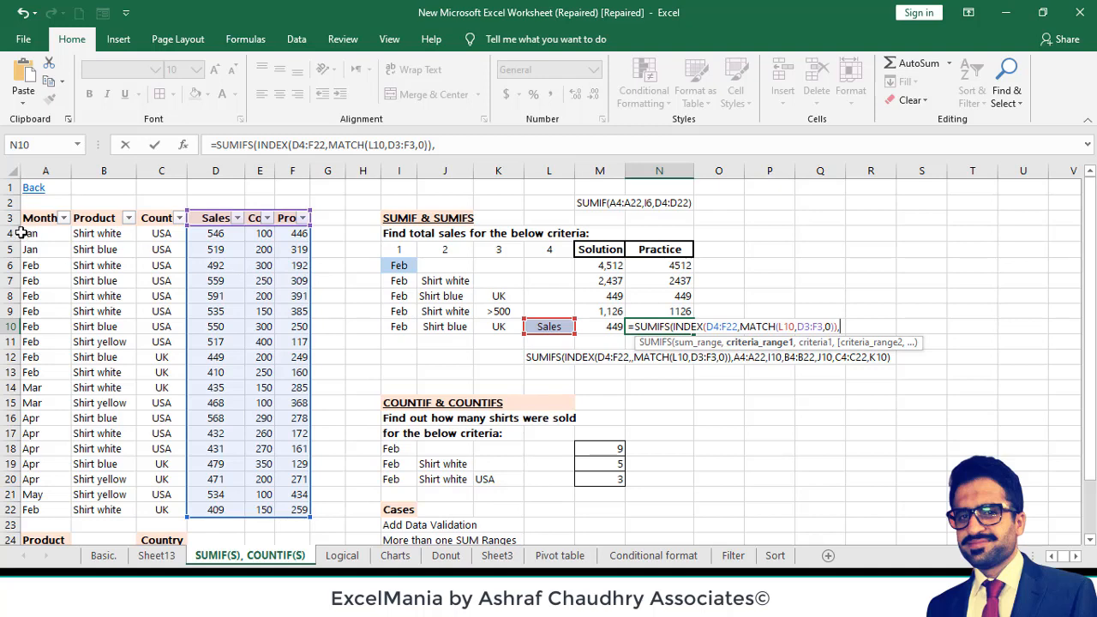
- Add the month criterion to the N10 formula, matching Month range A4:A22 against I10
drag(36, 233, 58, 507)
text(,)
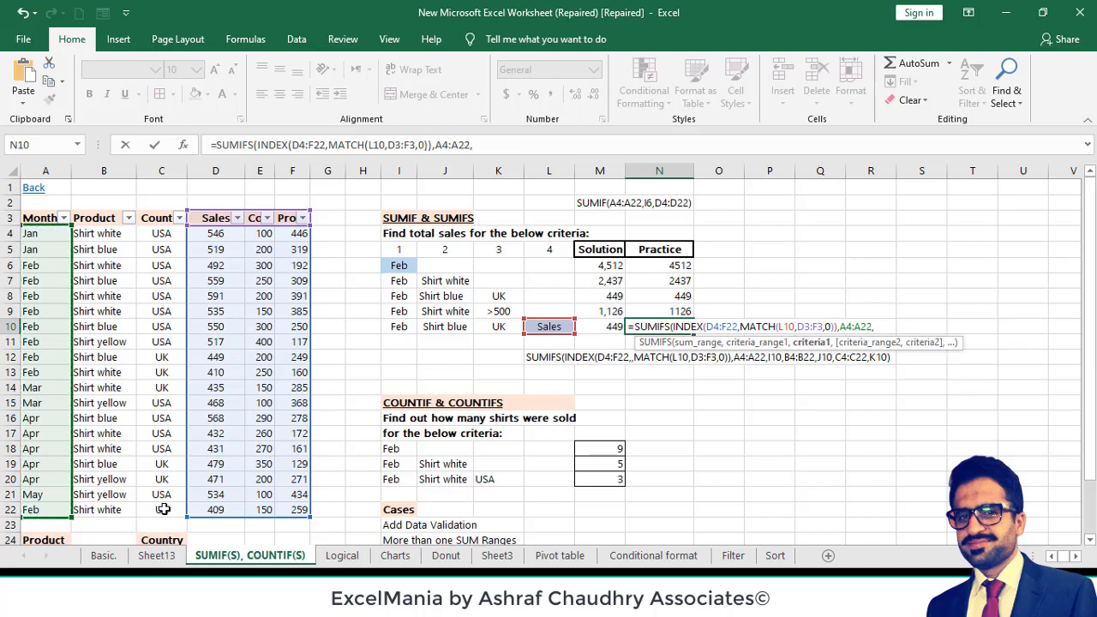
click(393, 326)
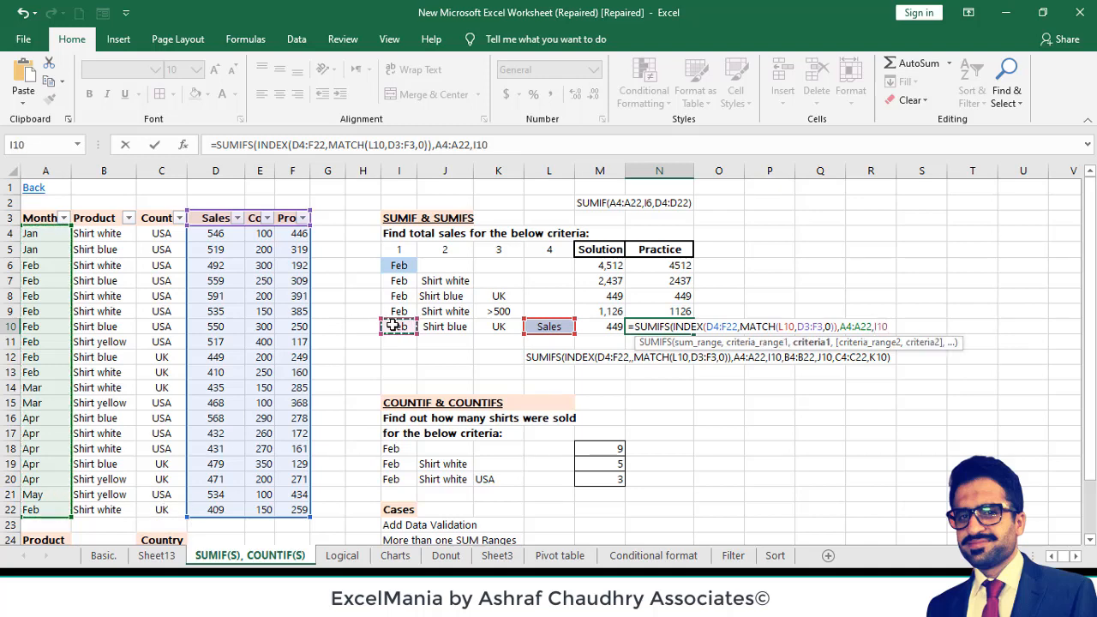
text(,)
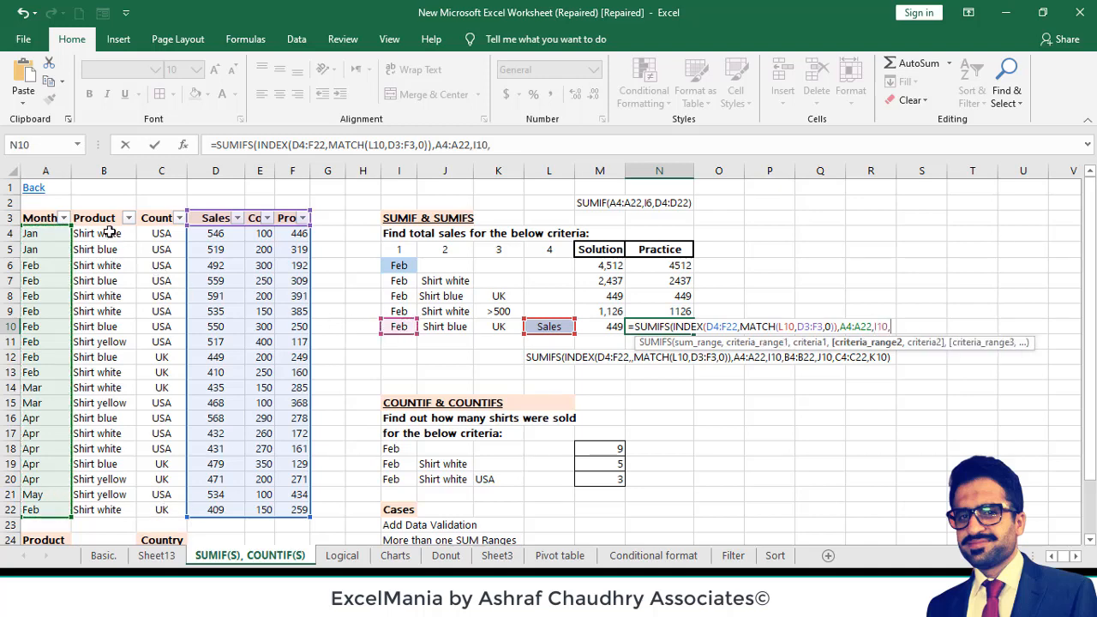
- Add the product criterion to the N10 formula, matching Product range B4:B22 against J10
drag(114, 240, 111, 509)
text(,)
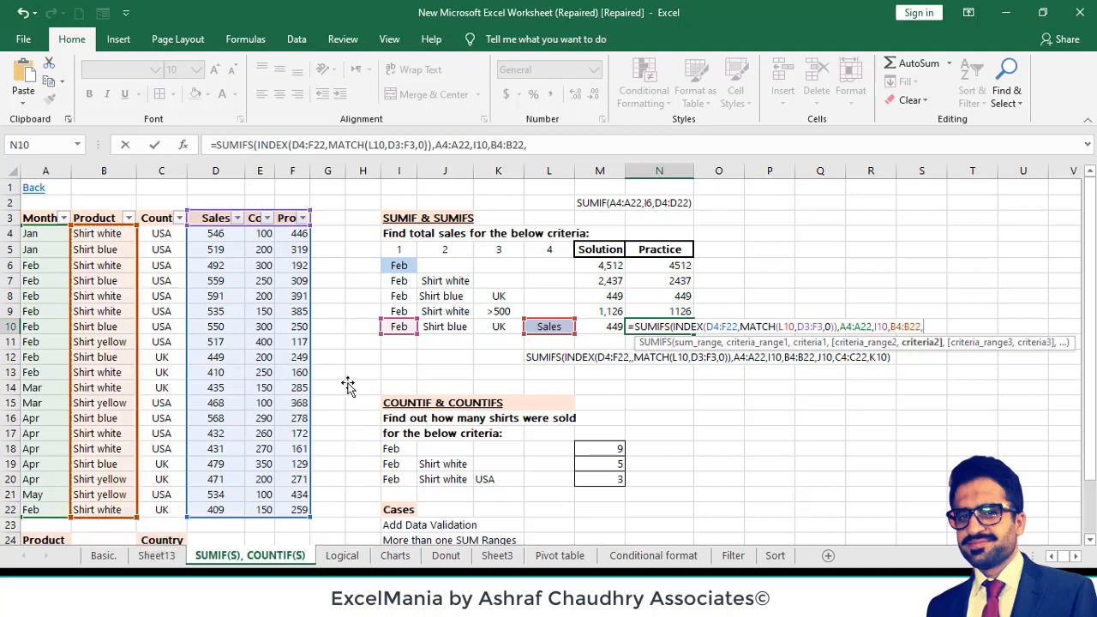
click(458, 328)
text(,)
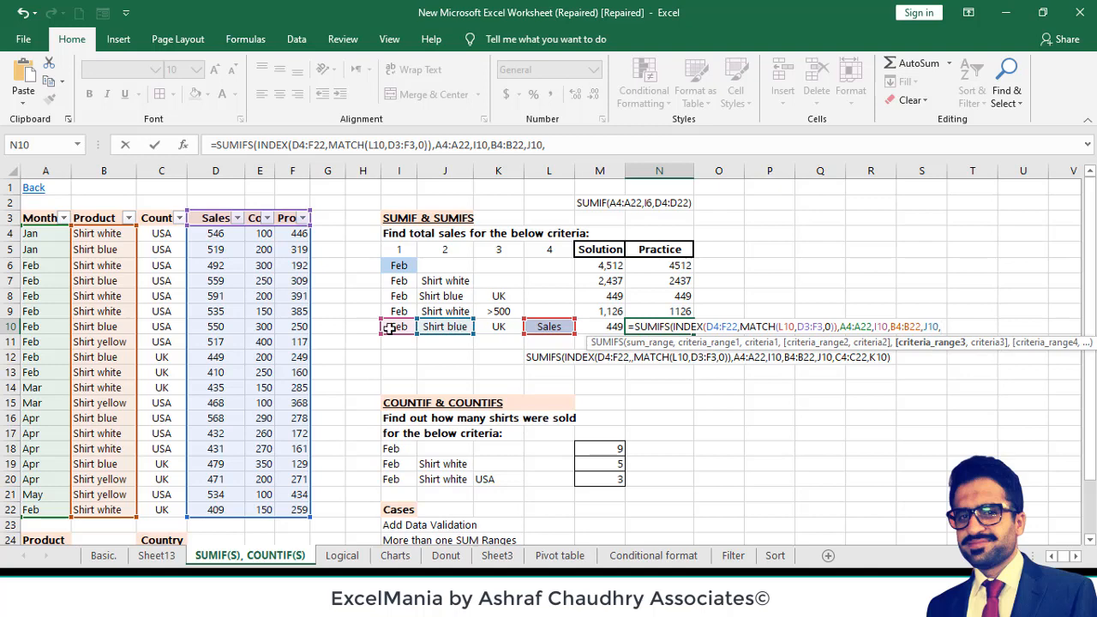
- Add the country criterion matching C4:C22 against K10 and complete the N10 formula
drag(158, 229, 161, 510)
text(,)
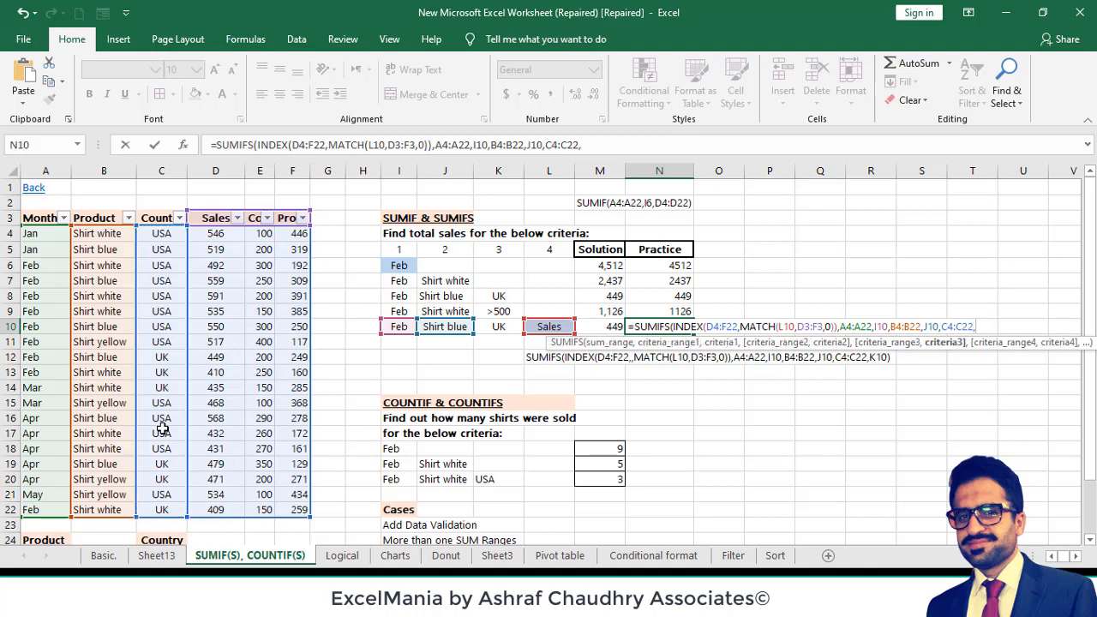
click(499, 329)
text())
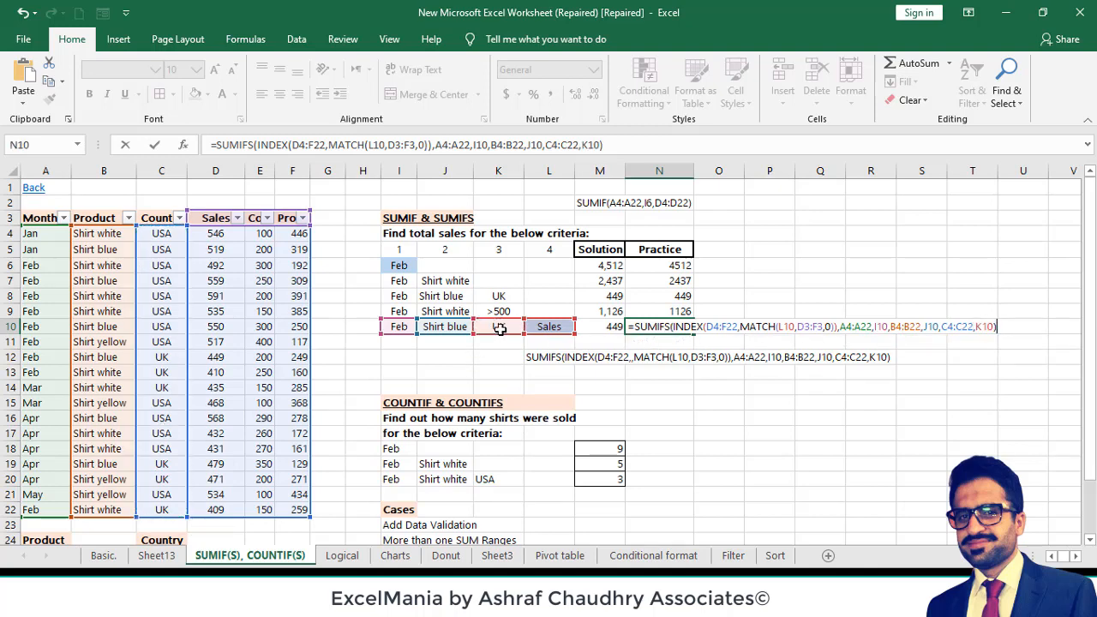
key(Return)
- Insert an empty row argument before MATCH in the N10 formula so it reads INDEX(D4:F22,,MATCH(L10,D3:F3,0))
key(Up)
click(328, 146)
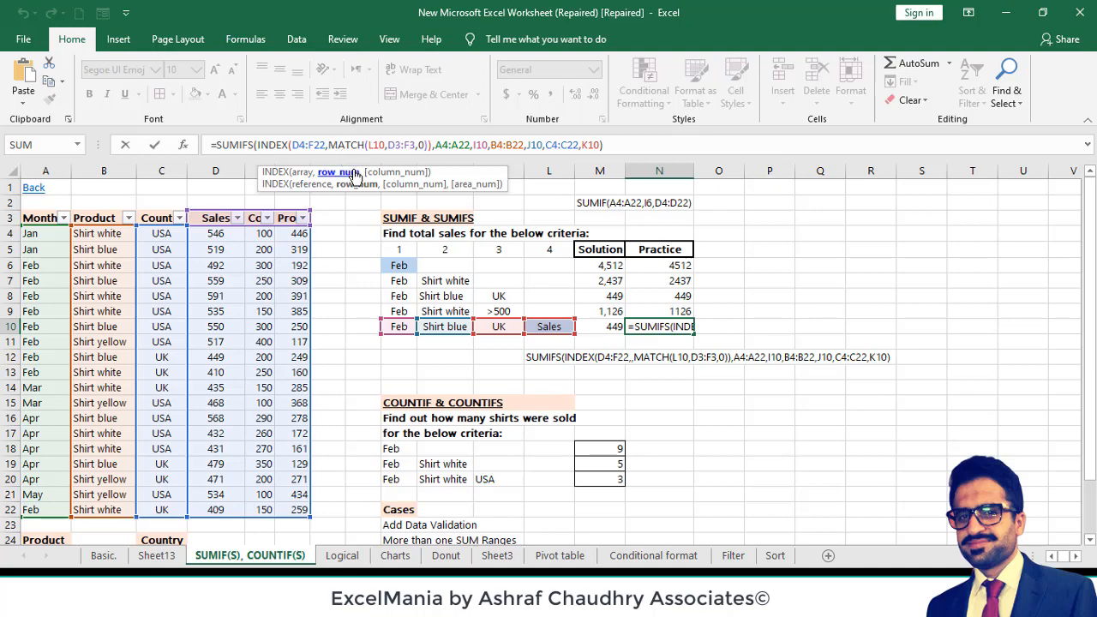
text(,)
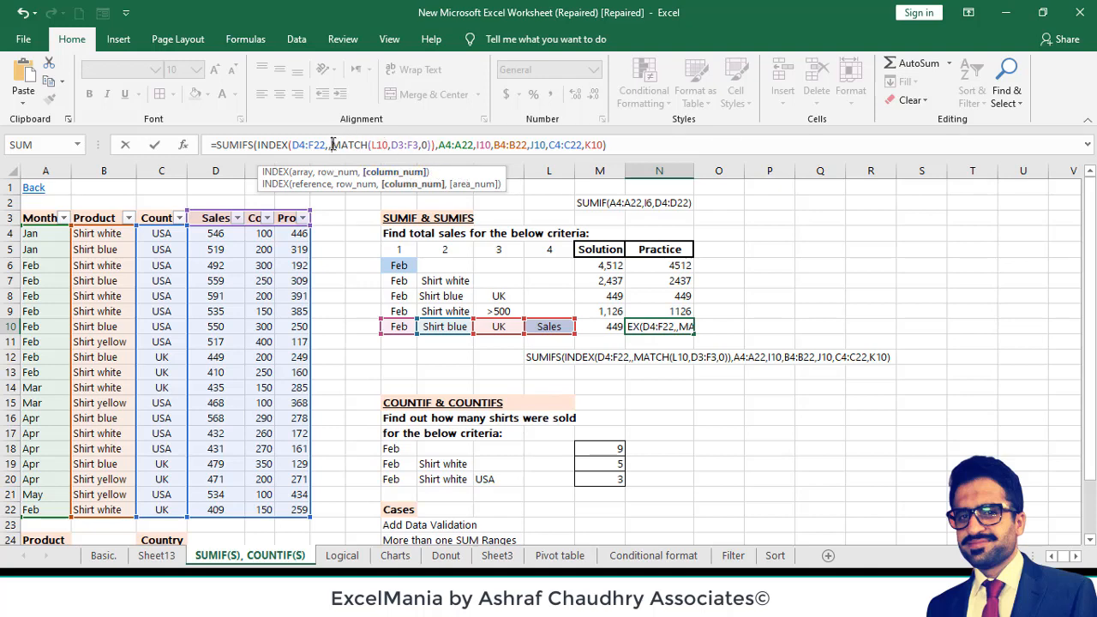
drag(333, 145, 431, 146)
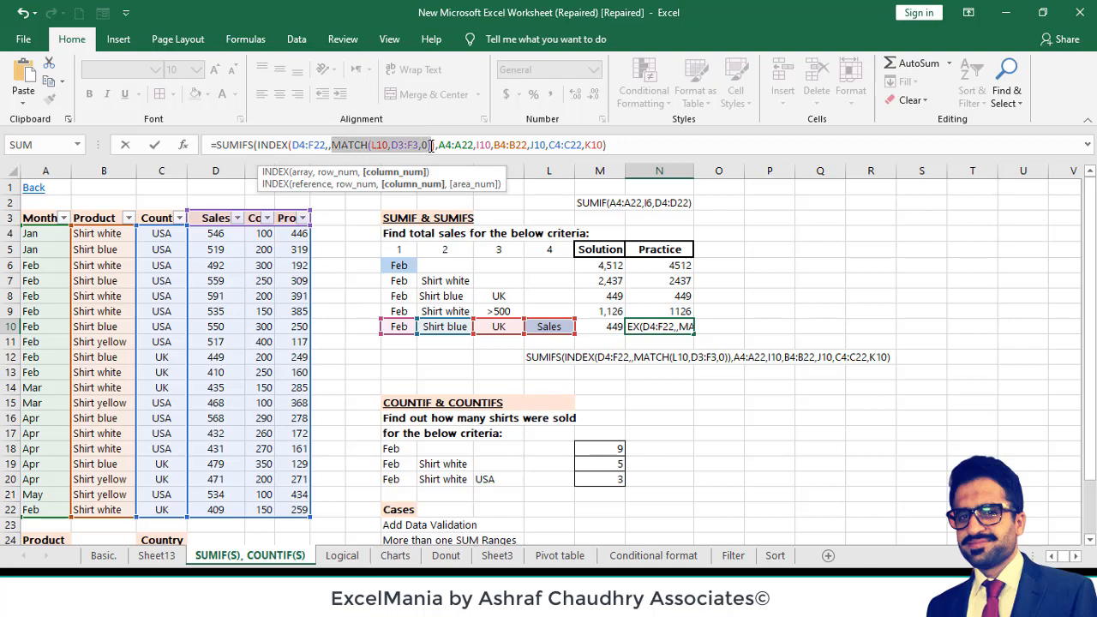
click(329, 145)
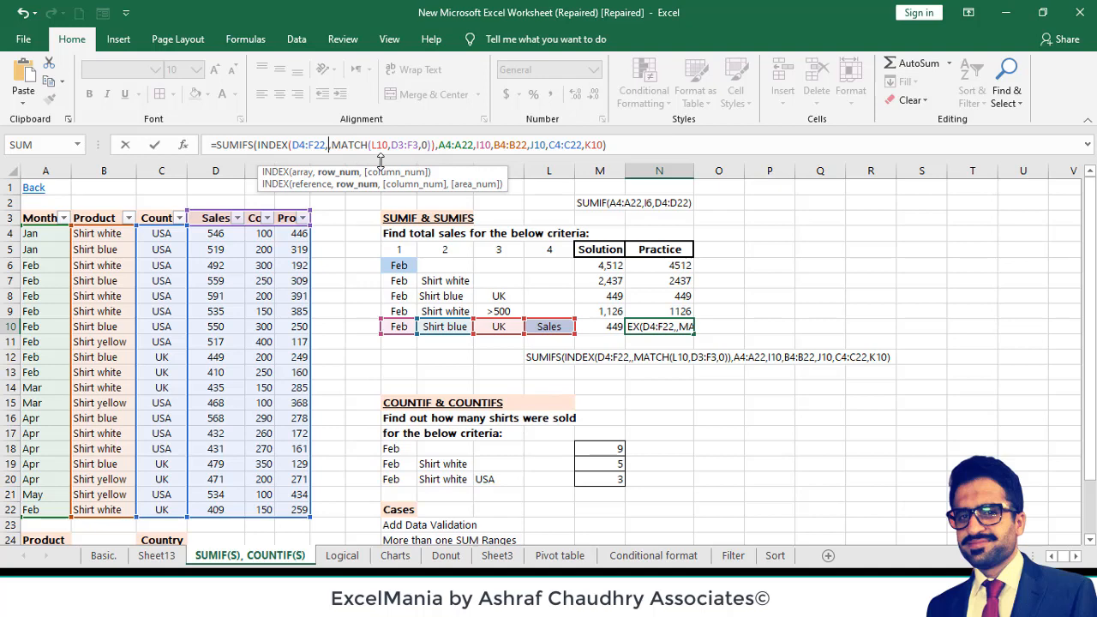
key(Return)
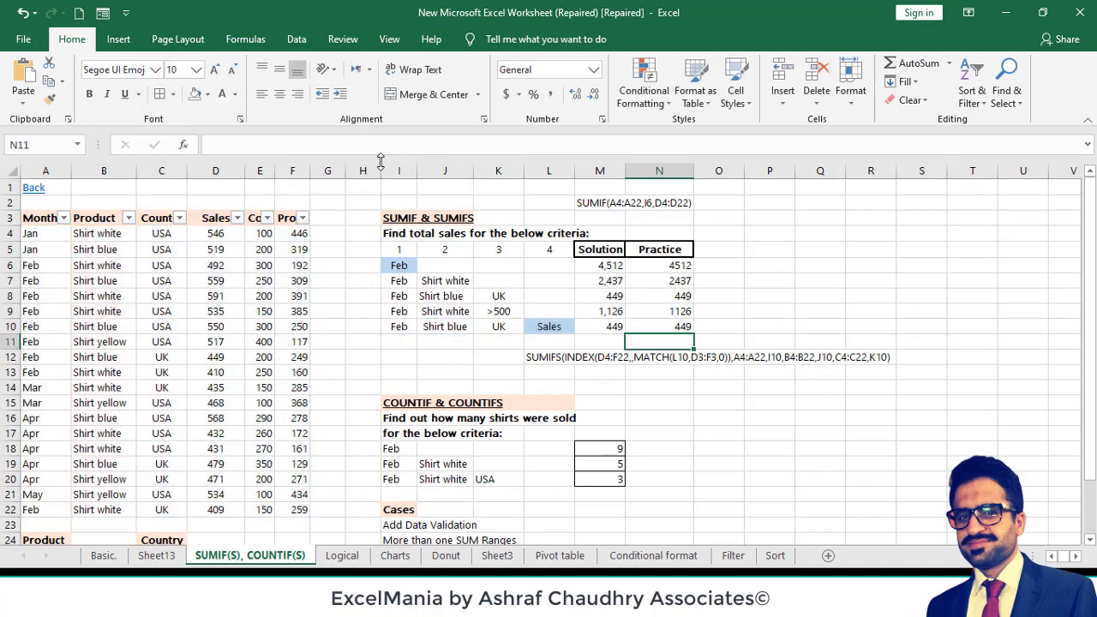
- Set the column choice in L10 to Profit and check the Practice result in N10
click(679, 328)
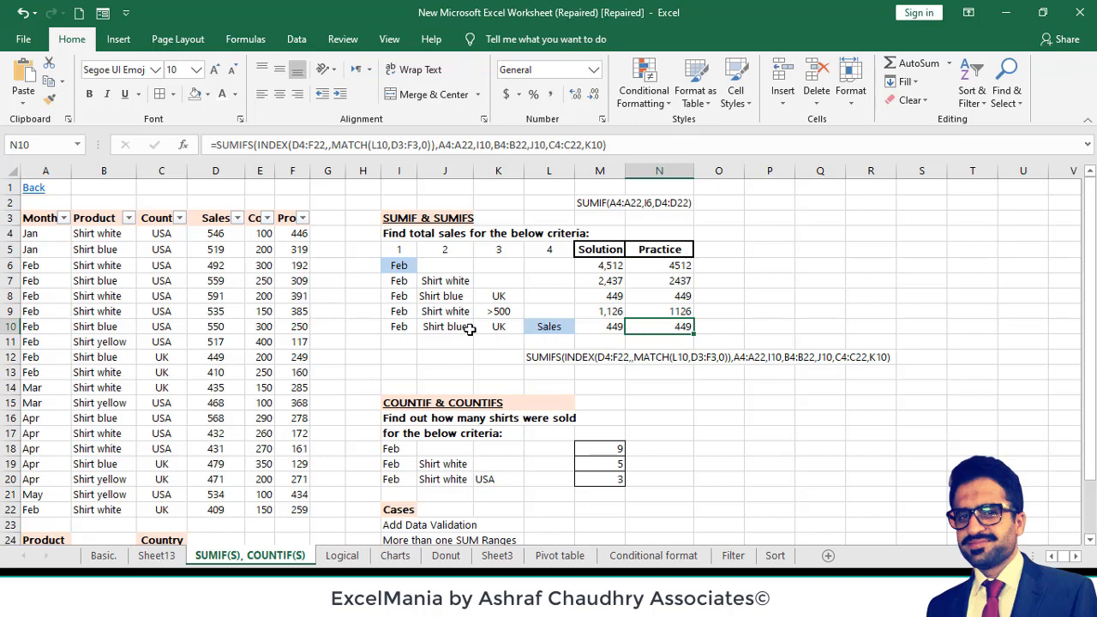
click(498, 326)
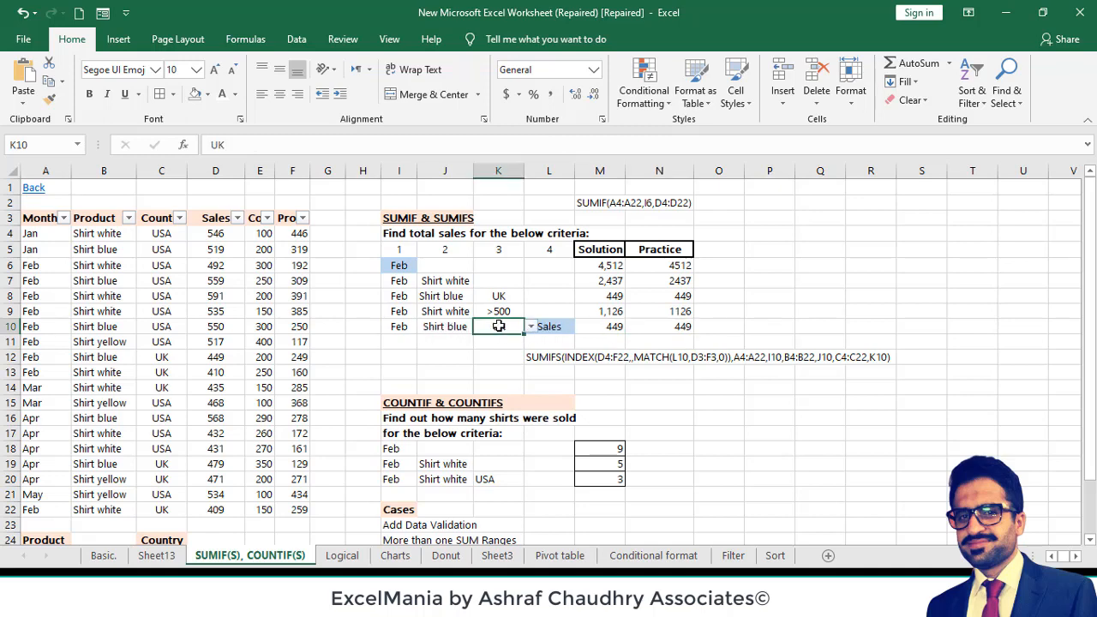
click(549, 326)
click(581, 327)
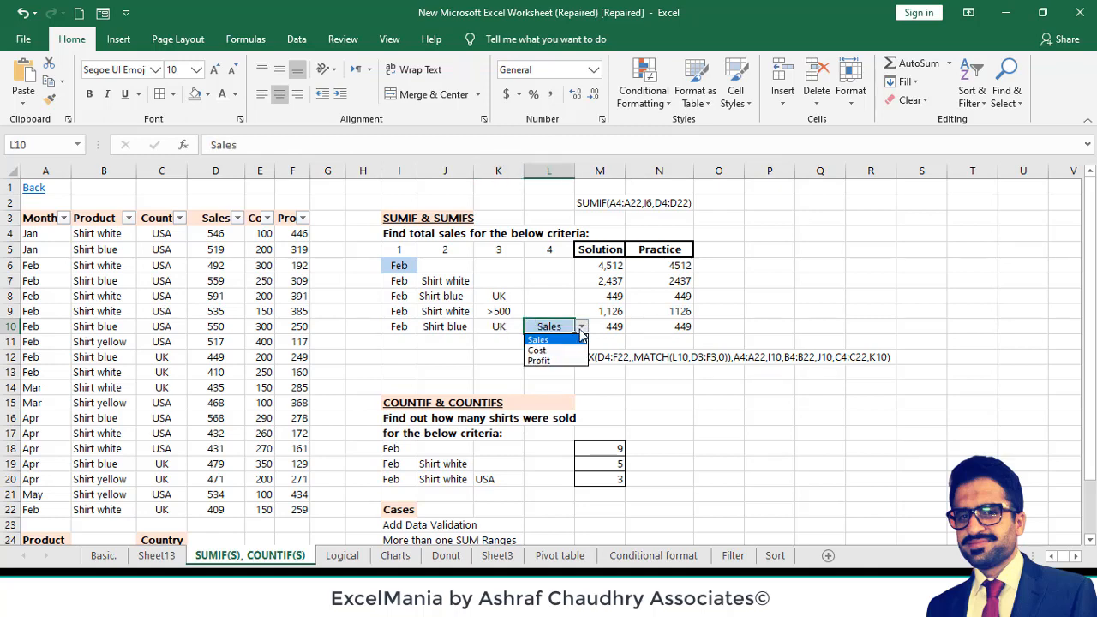
click(573, 364)
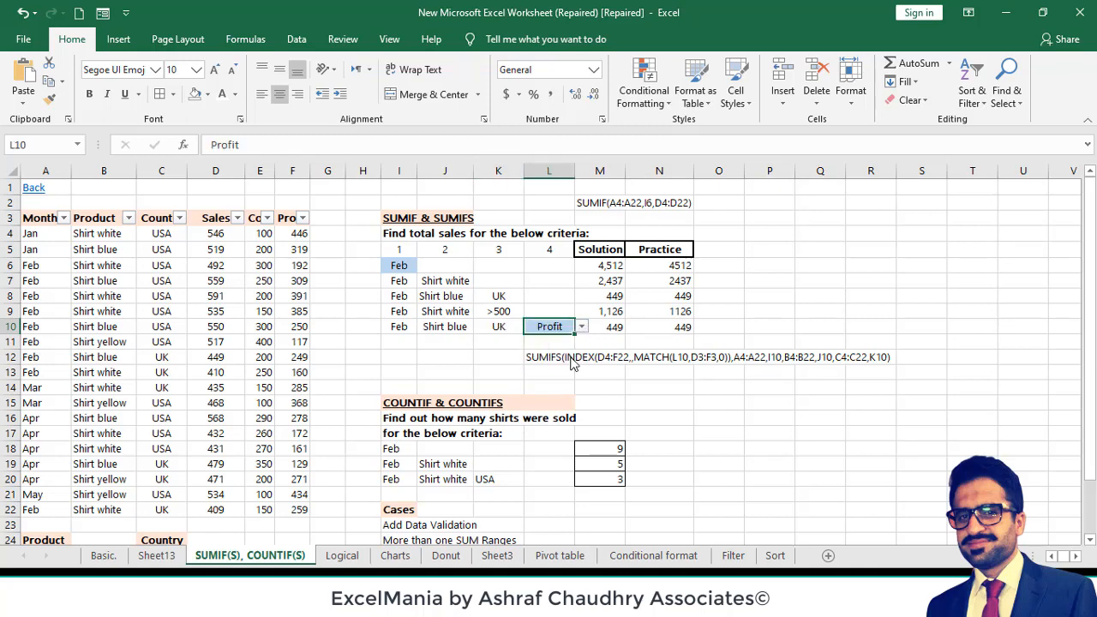
click(673, 327)
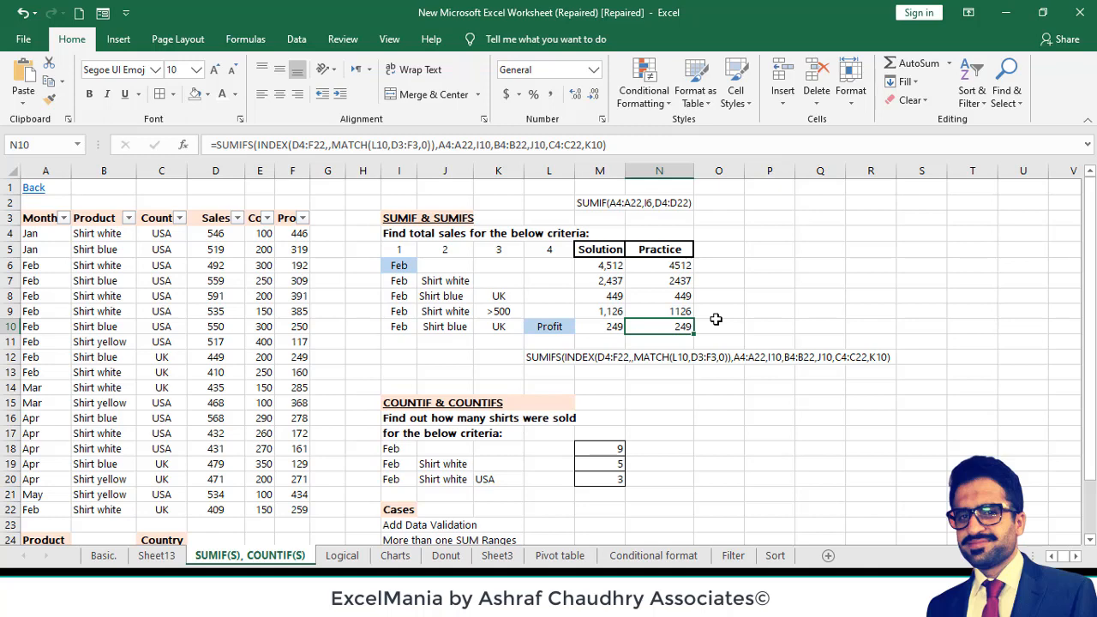
- Examine the COUNTIF formula in M18 with its Month range and the Feb criterion in I18
click(596, 451)
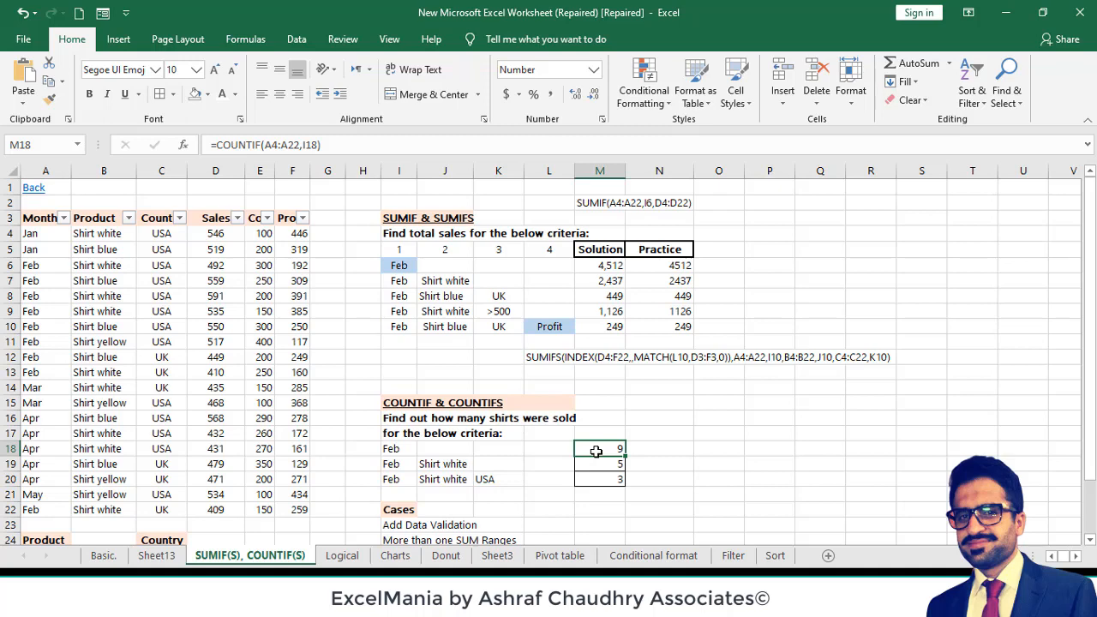
click(398, 449)
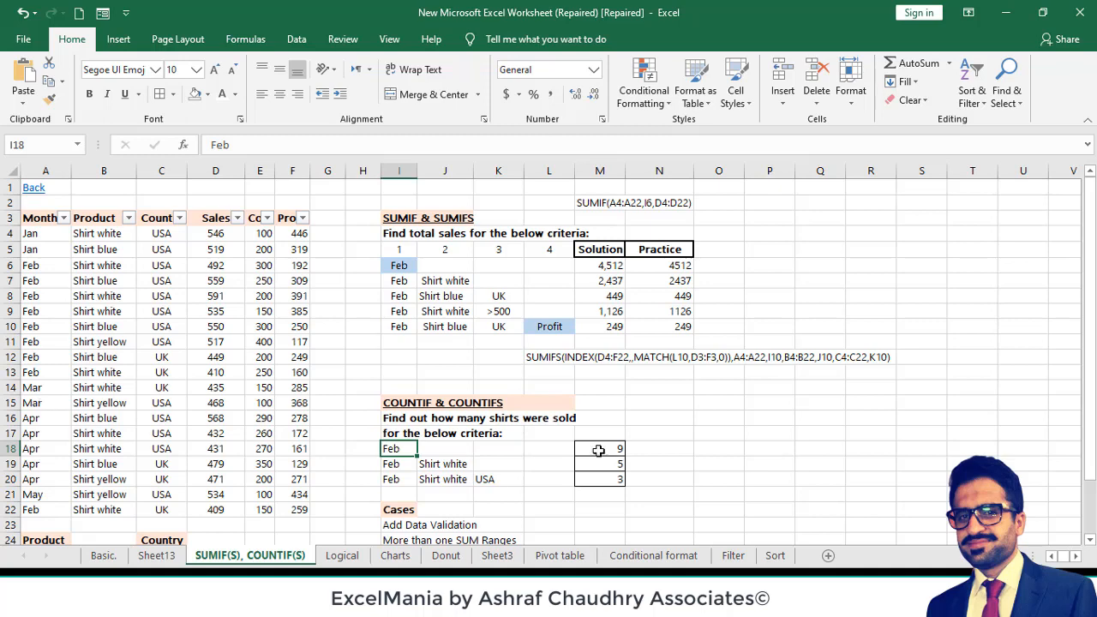
double_click(605, 448)
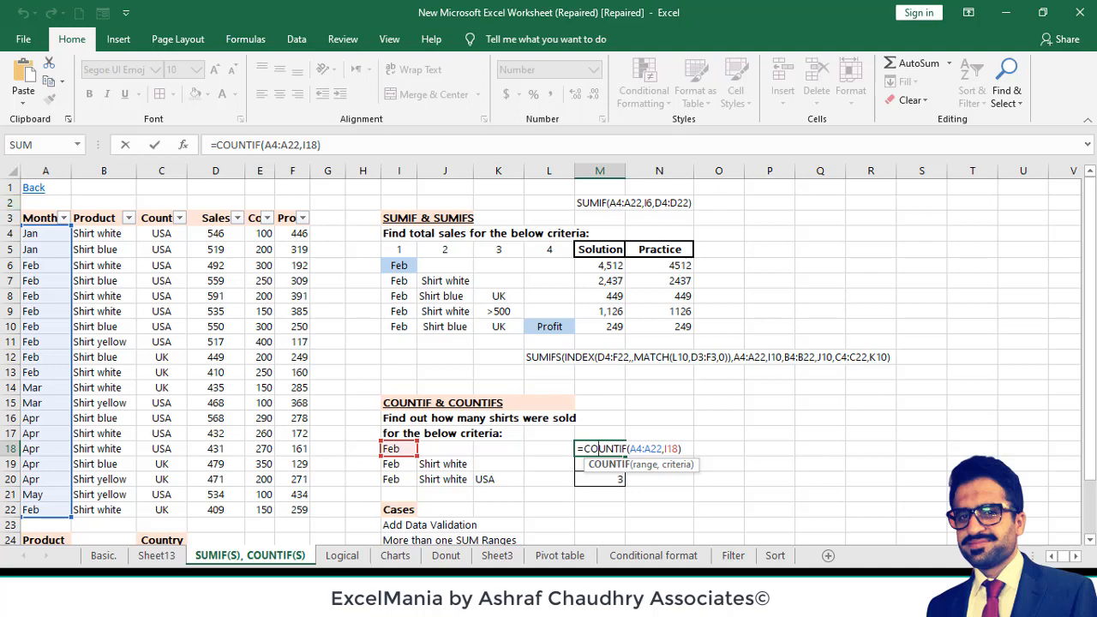
key(ctrl+Return)
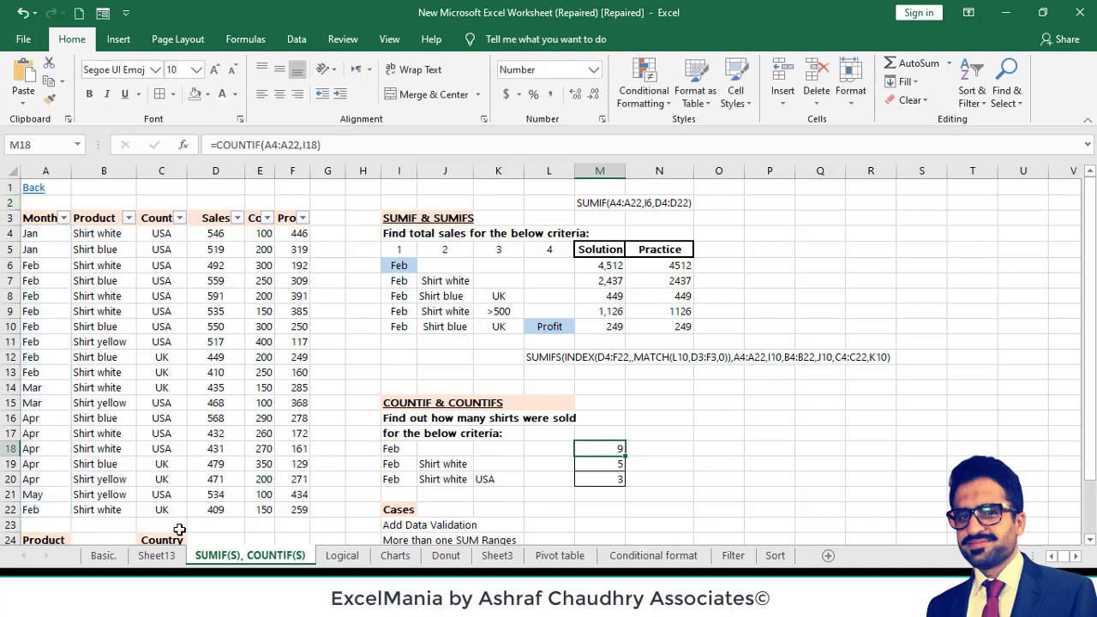
- Examine the COUNTIFS formula in M19 with its month and product criteria in I19 and J19
click(605, 463)
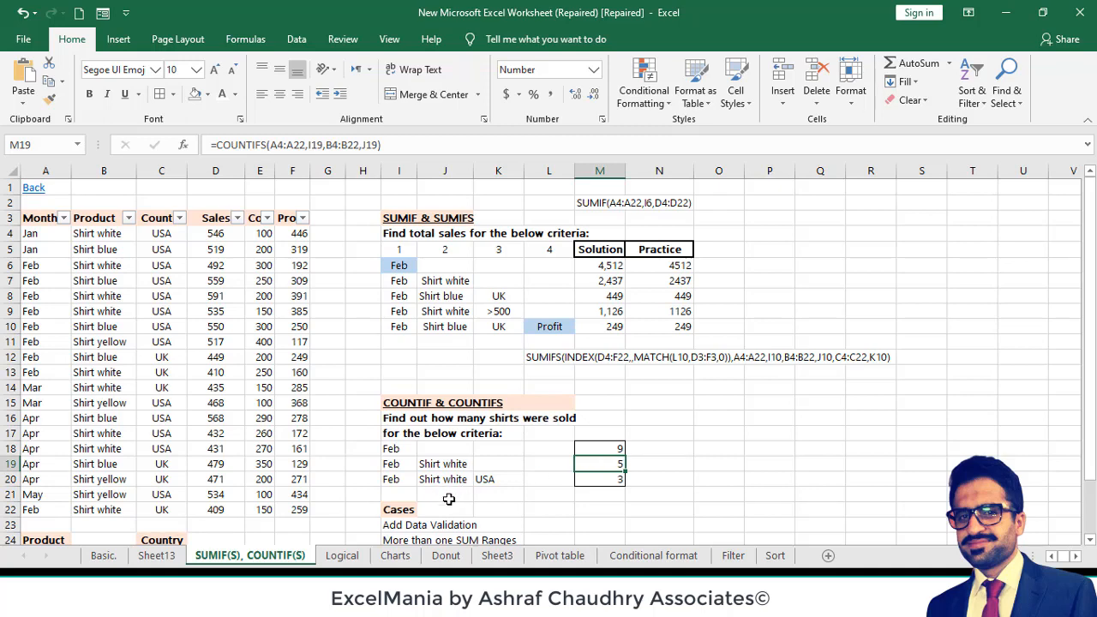
double_click(584, 463)
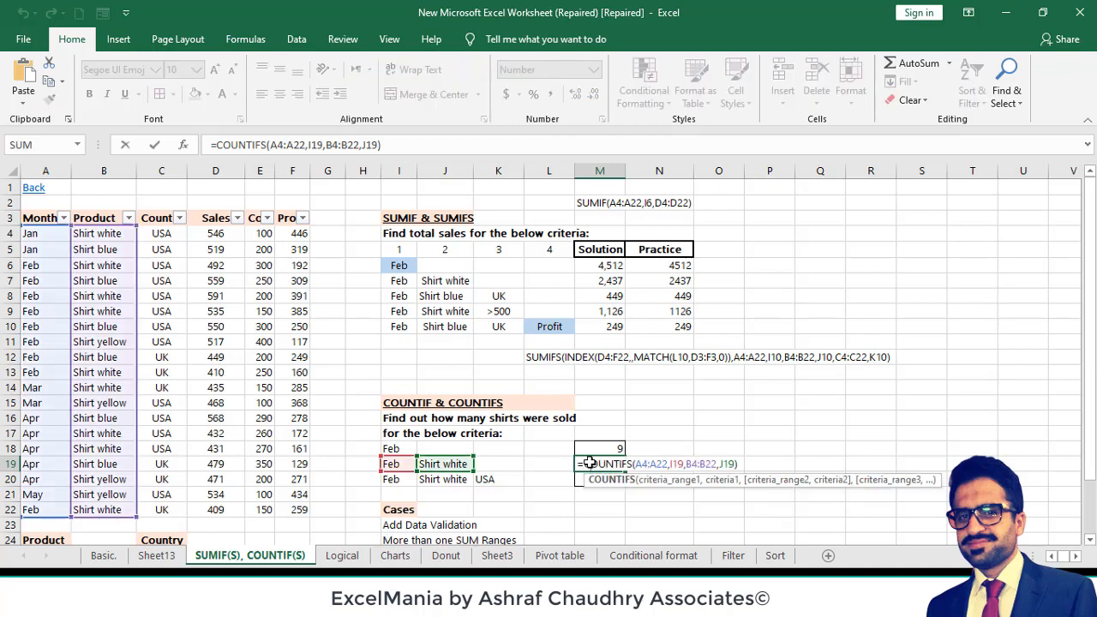
key(Escape)
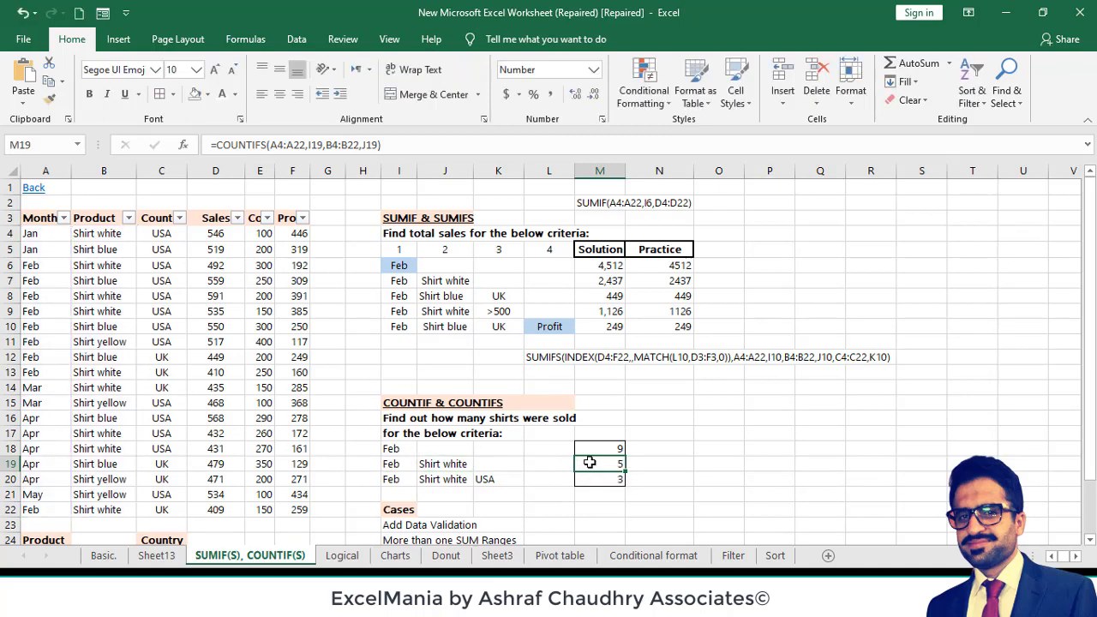
click(449, 463)
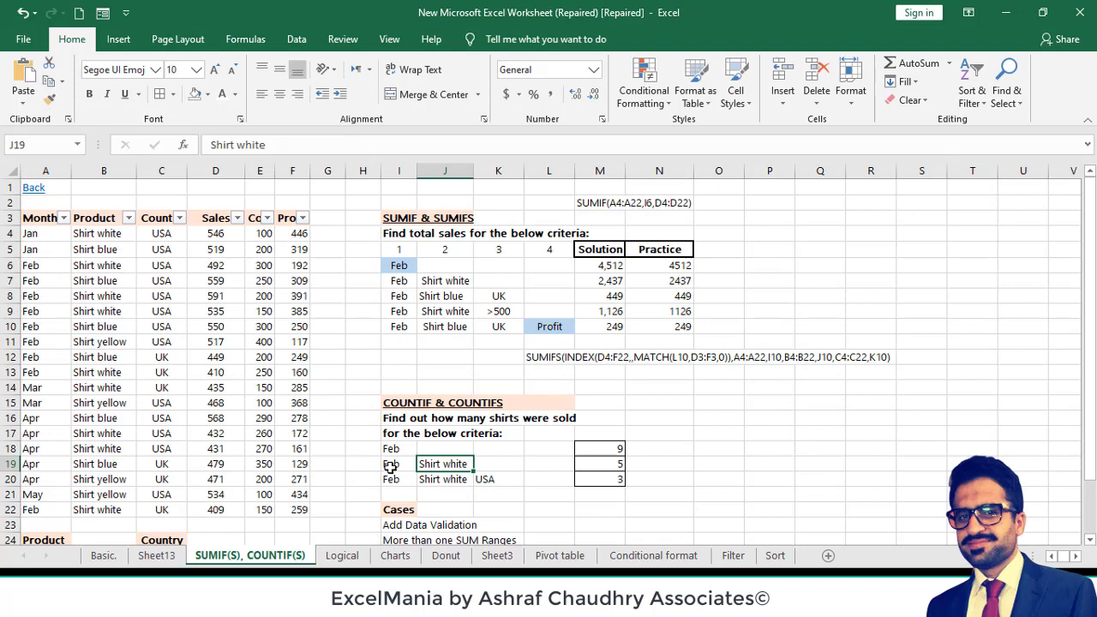
click(385, 465)
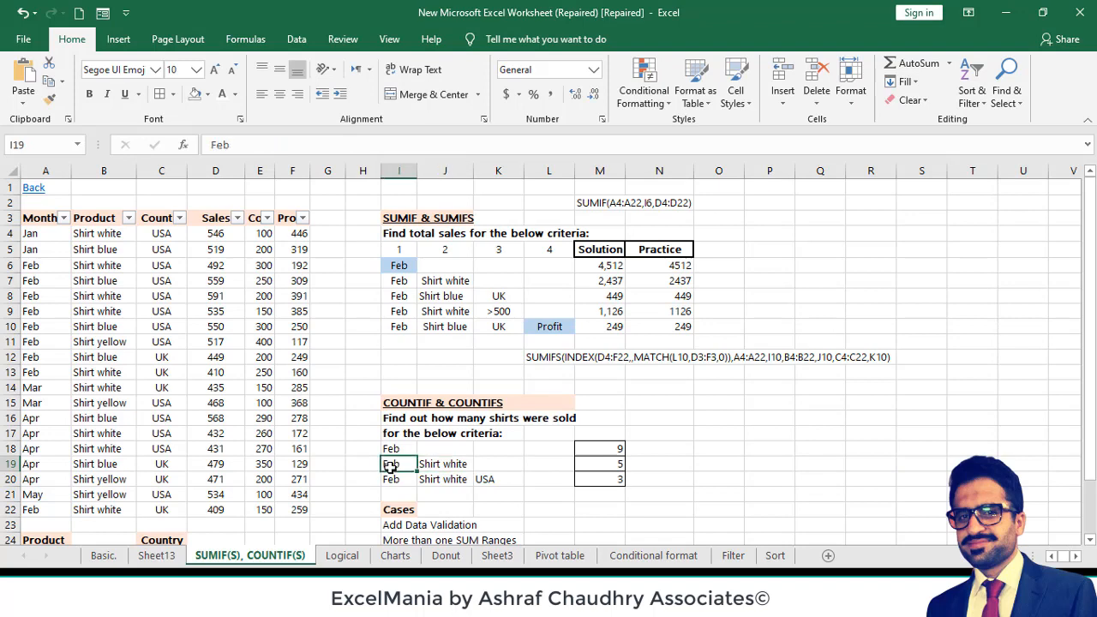
- Examine the COUNTIFS formula in M20 with its month, product and country criteria, and the Cases list below it
click(454, 481)
click(392, 479)
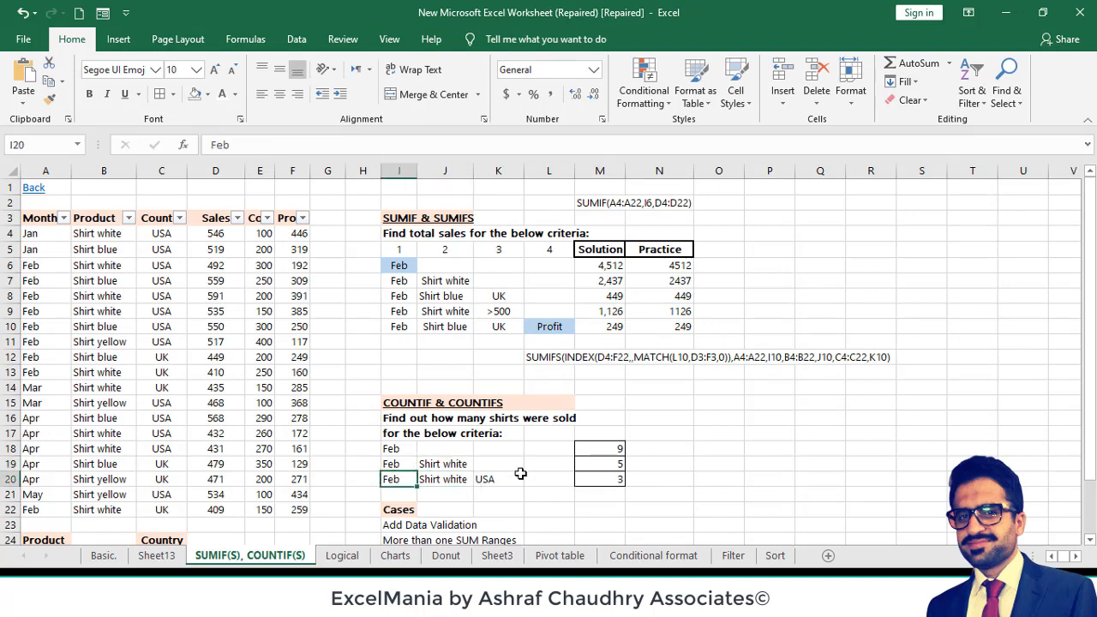
click(588, 477)
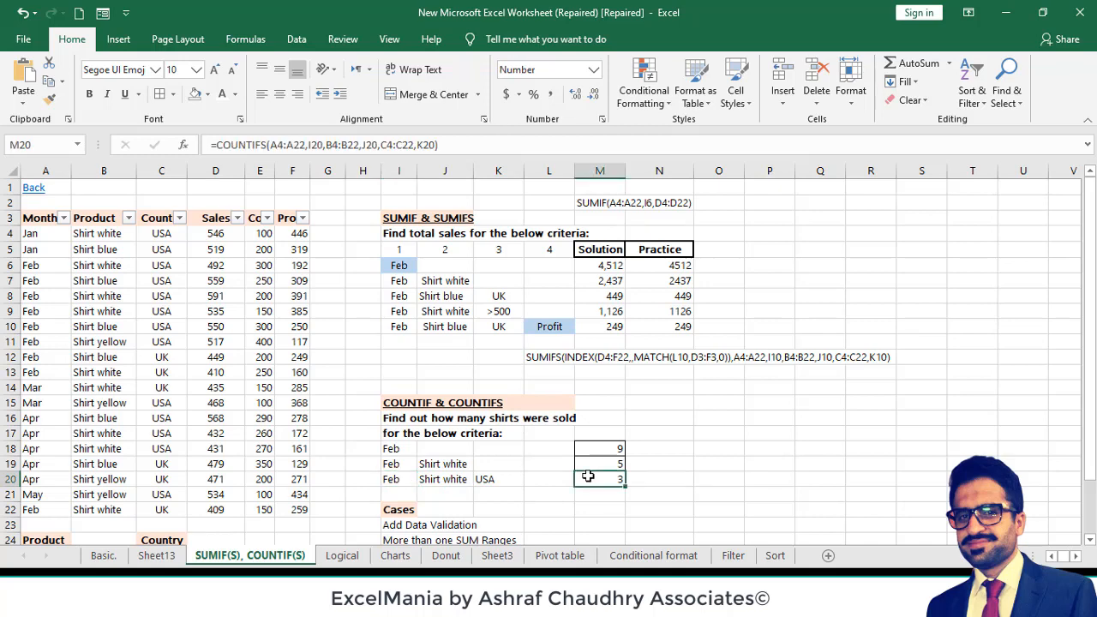
key(Down)
key(Down)
key(Down)
key(Down)
key(Down)
key(Down)
key(Down)
key(Down)
key(Down)
key(Down)
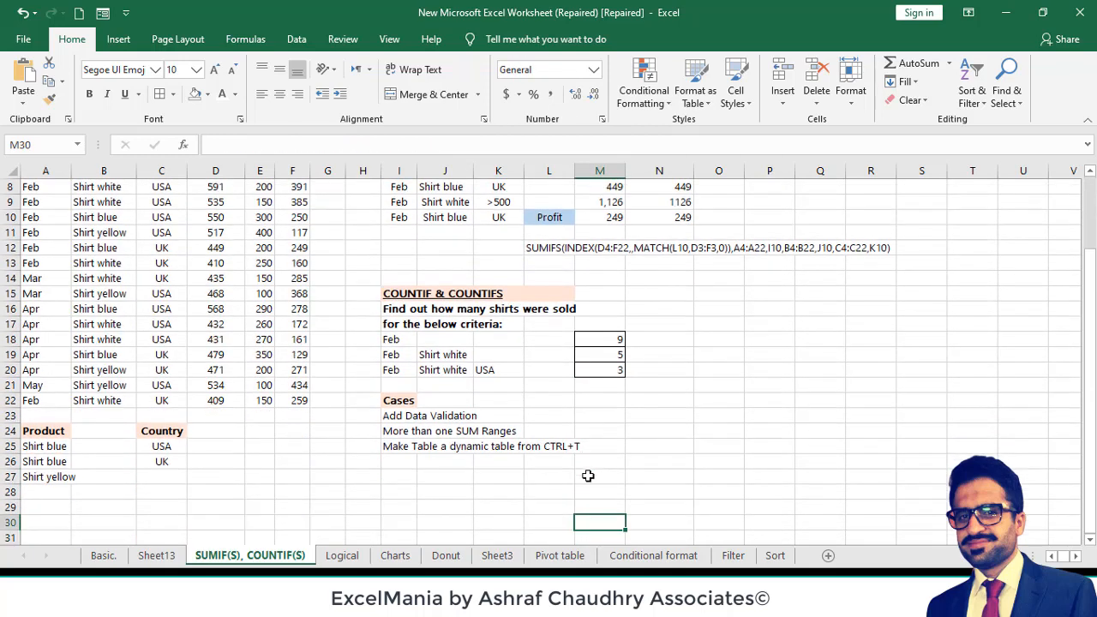
key(Up)
key(Up)
key(Up)
key(Up)
key(Up)
key(Up)
key(Up)
key(Up)
key(Up)
key(Up)
key(Up)
key(Up)
key(Up)
key(Up)
key(Up)
key(Up)
key(Up)
key(Up)
key(Up)
key(Up)
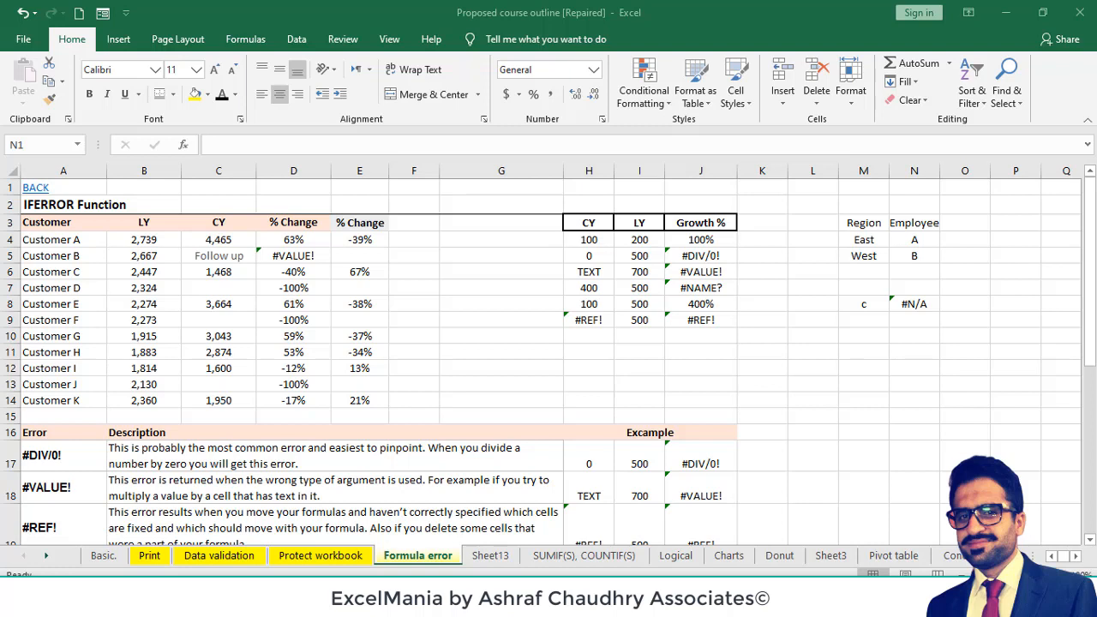
- Look over the IFERROR table and the error descriptions on the Formula error sheet of the Proposed course outline workbook
key(Down)
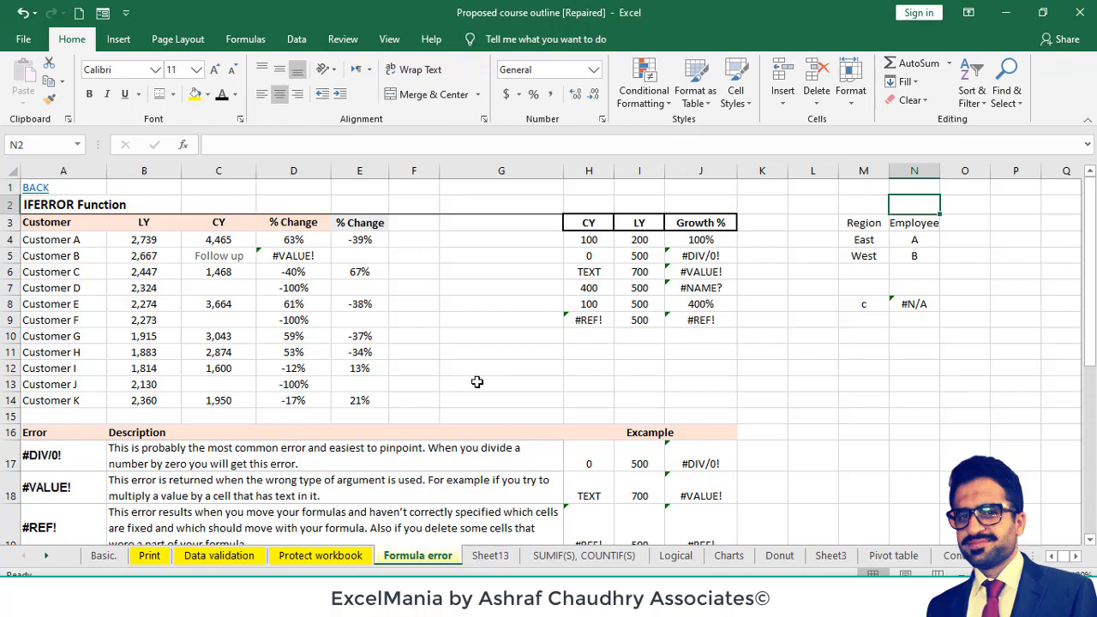
key(Down)
key(Down)
key(Down)
key(Down)
key(Down)
key(Down)
key(Down)
key(Down)
key(Down)
key(Down)
key(Down)
key(Down)
key(Down)
key(Down)
key(Down)
key(Down)
key(Down)
key(Down)
key(Down)
key(Down)
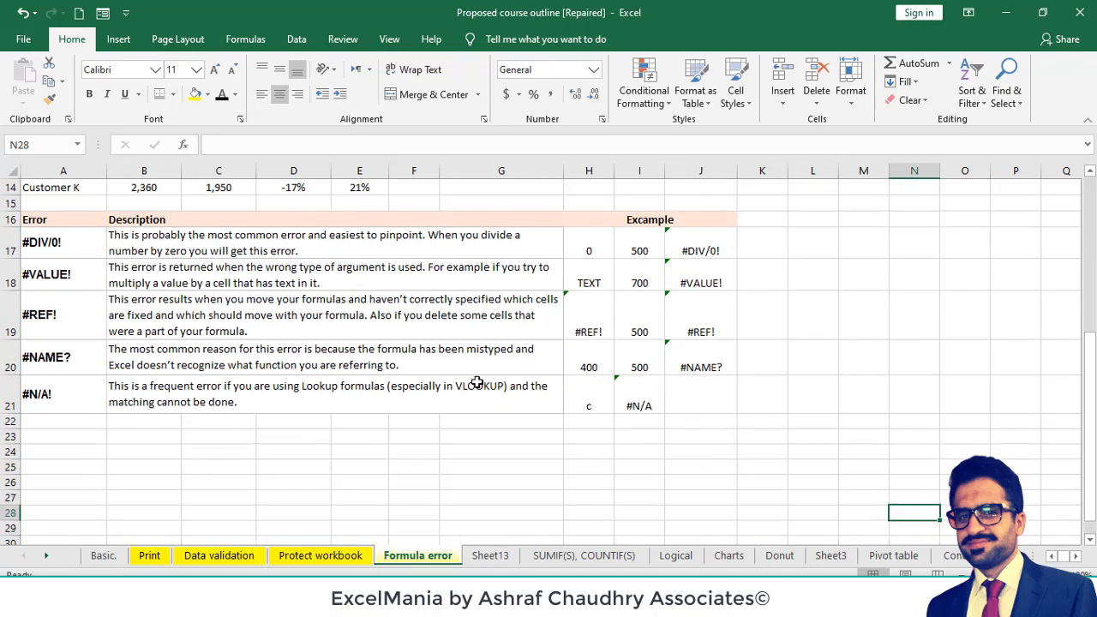
key(Up)
key(Up)
key(Up)
key(Up)
key(Up)
key(Up)
key(Up)
key(Up)
key(Up)
key(Up)
key(Up)
key(Up)
key(Up)
key(Up)
key(Up)
key(Up)
key(Up)
key(Up)
key(Up)
key(Up)
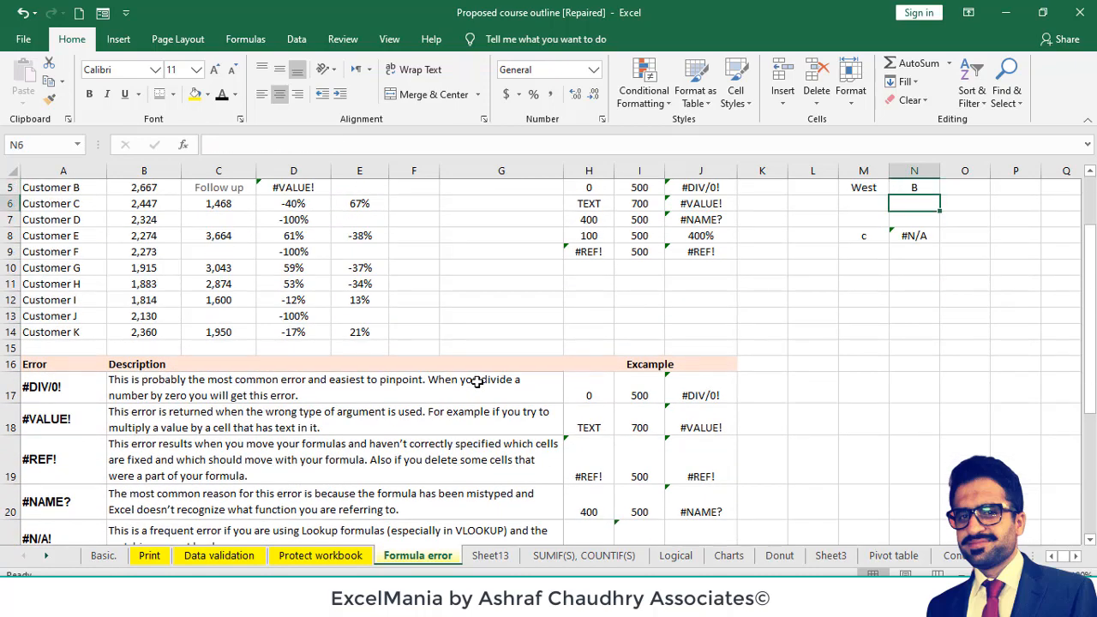
key(Down)
key(Down)
key(Down)
key(Down)
key(Down)
key(Down)
key(Down)
key(Down)
key(Down)
key(Down)
key(Down)
key(Down)
key(Down)
key(Down)
key(Down)
key(Down)
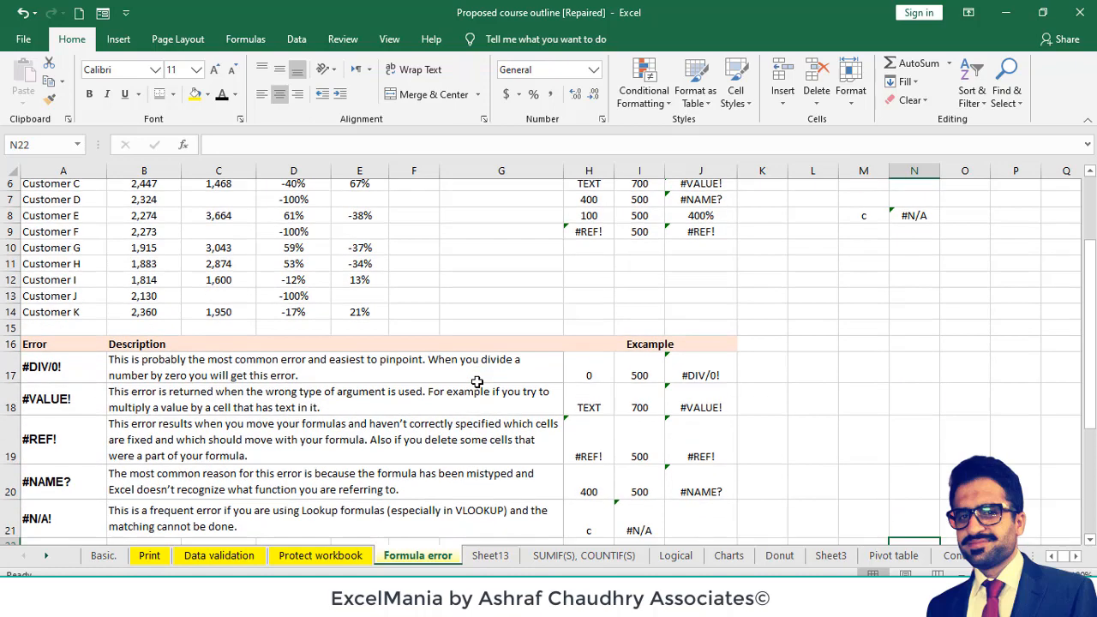
key(Down)
key(Down)
key(Down)
key(Down)
key(Down)
key(Down)
key(Down)
key(Down)
key(Down)
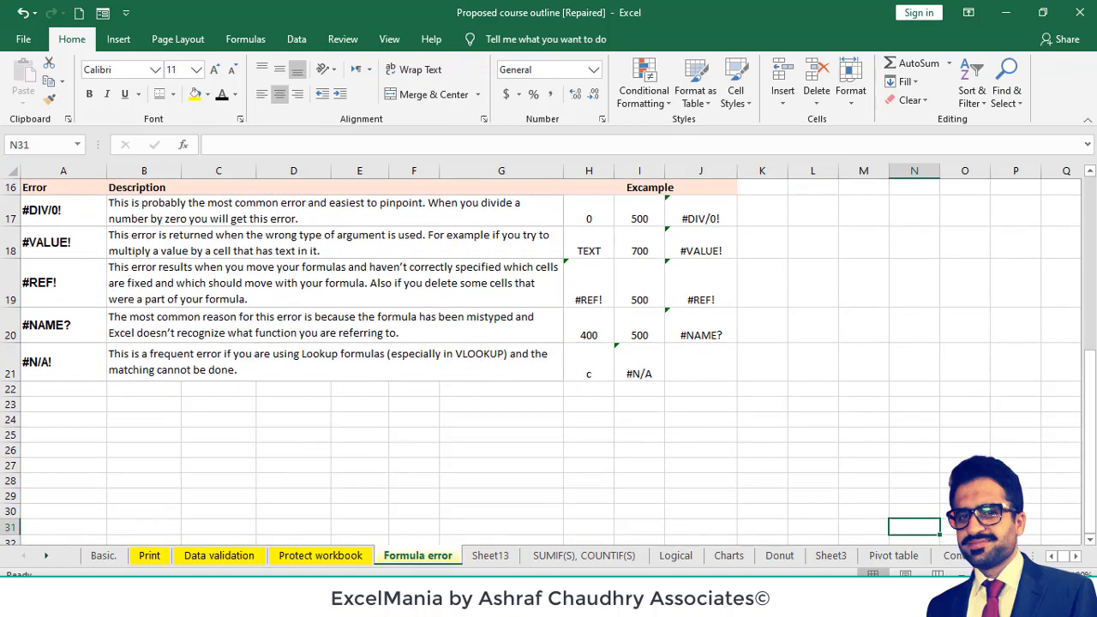
- Highlight the #DIV/0! cell A17 in the error table with a yellow fill
click(1059, 577)
click(1058, 577)
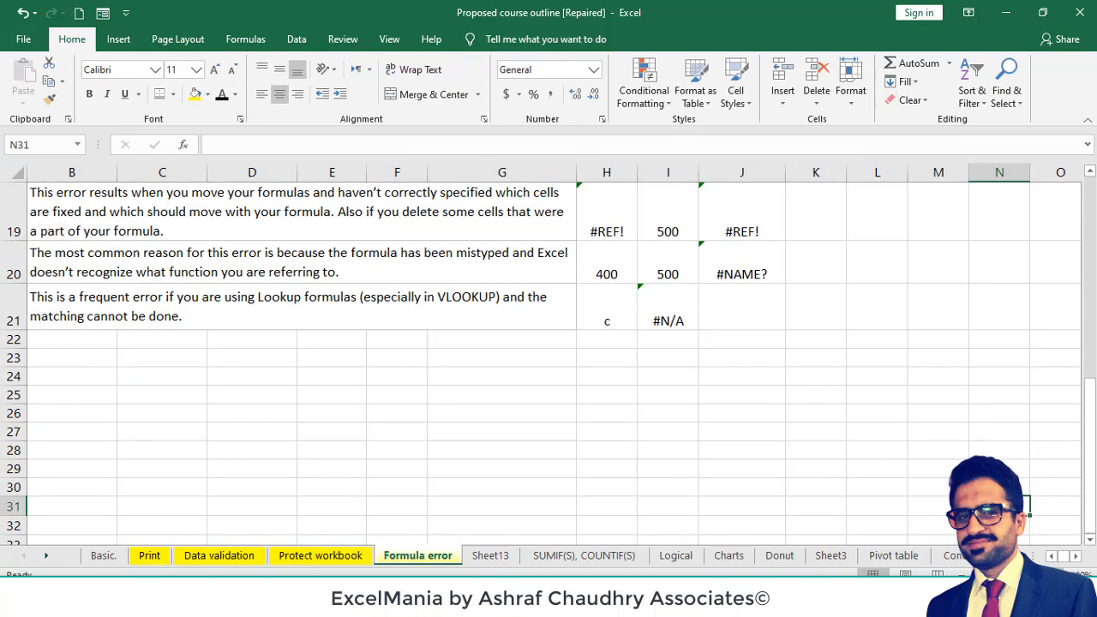
click(1058, 577)
click(822, 439)
key(Left)
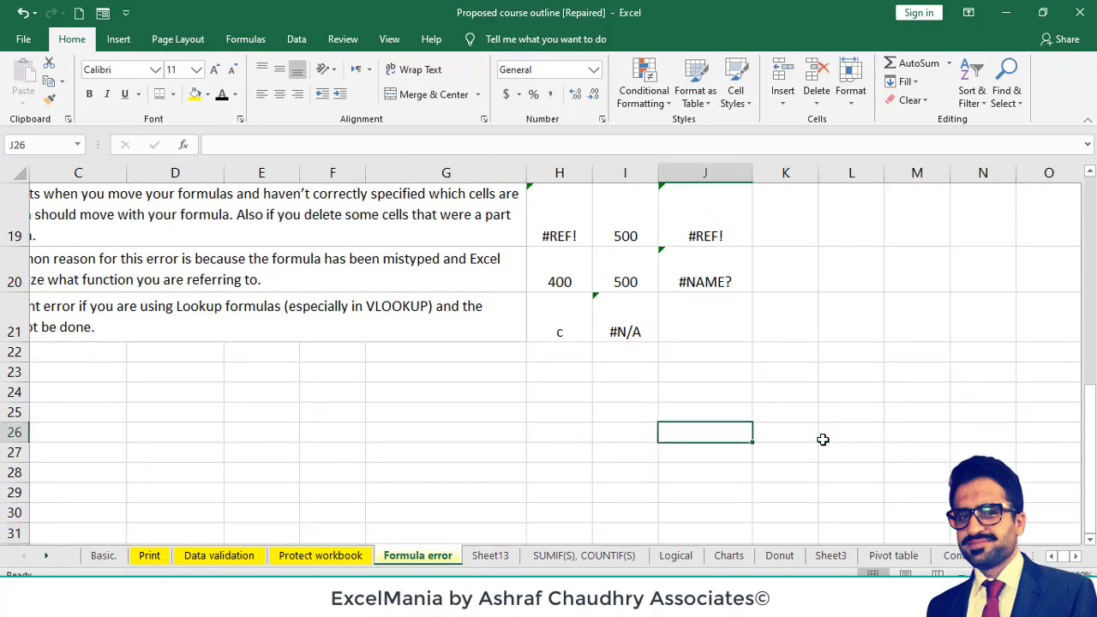
key(Home)
key(Up)
key(Up)
key(Up)
key(Up)
key(Up)
key(Up)
key(Up)
key(Up)
key(Up)
key(Up)
key(Up)
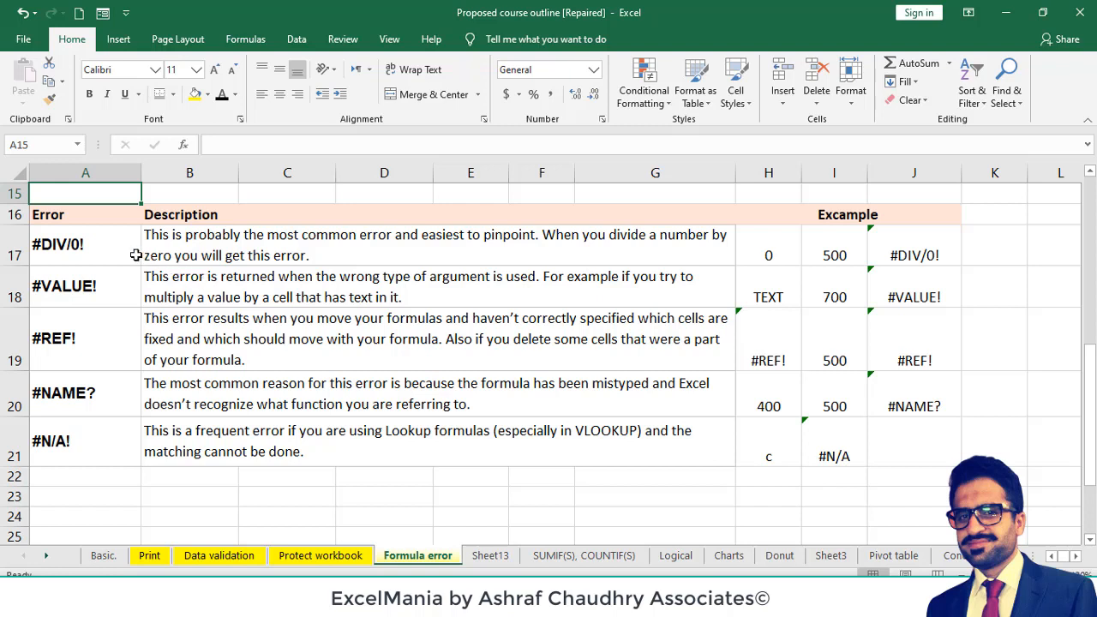
click(110, 248)
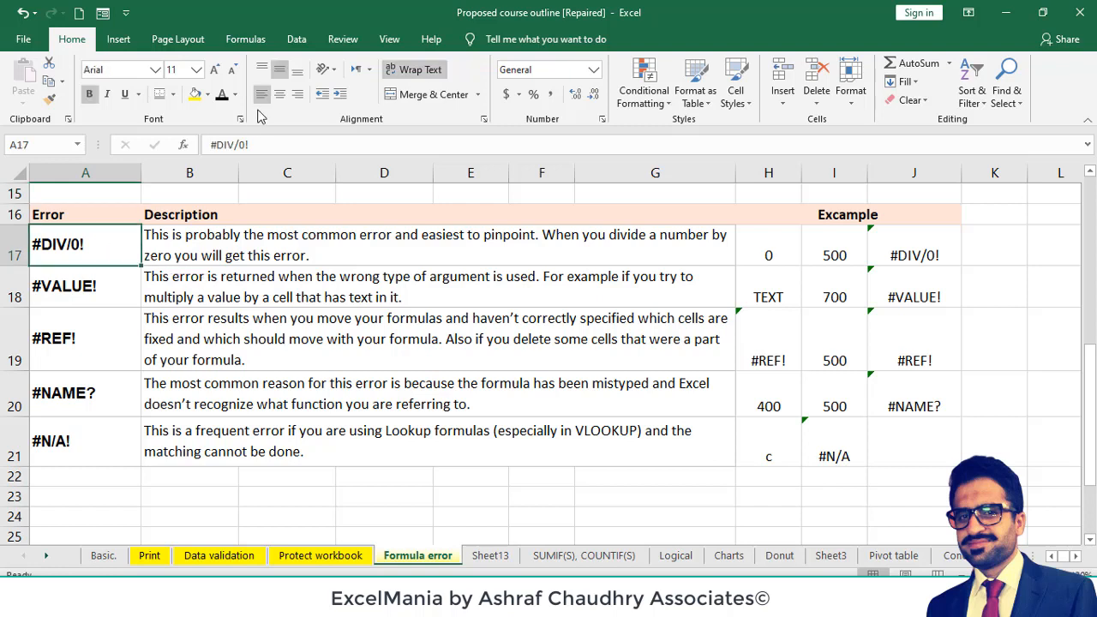
click(196, 94)
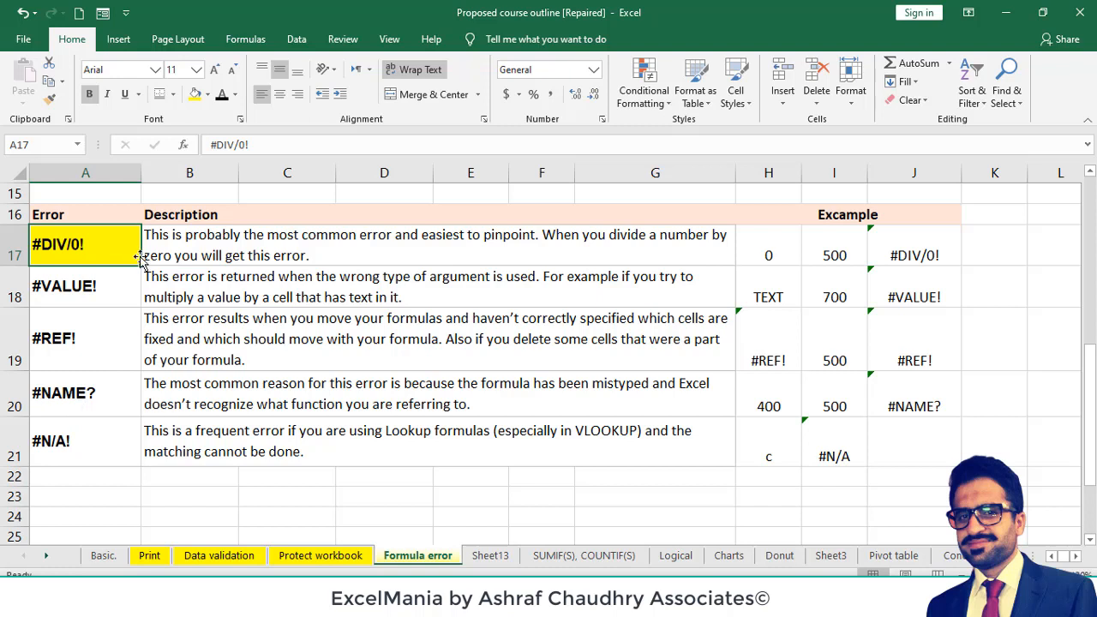
- Examine the #DIV/0! example in row 17, its inputs H17 and I17 and the formula in J17
click(232, 256)
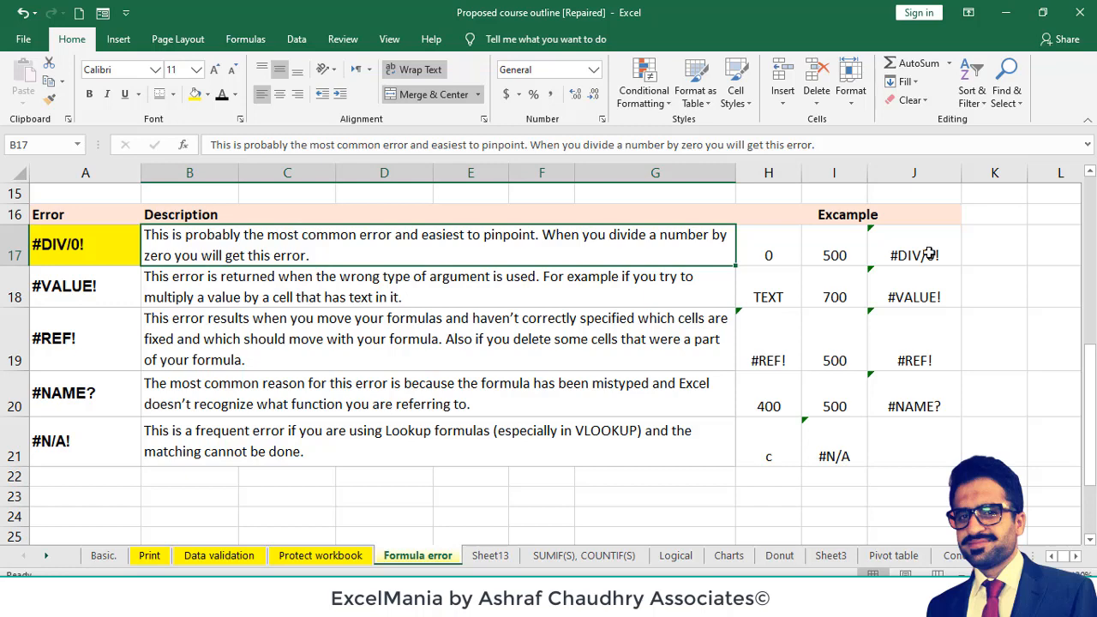
click(776, 240)
click(818, 246)
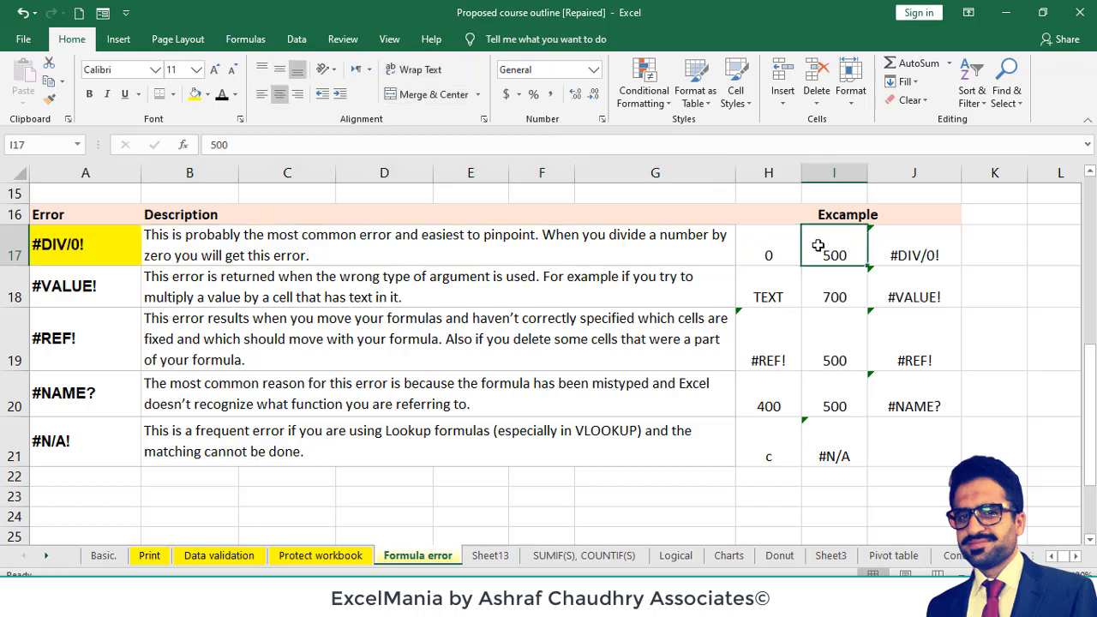
double_click(900, 247)
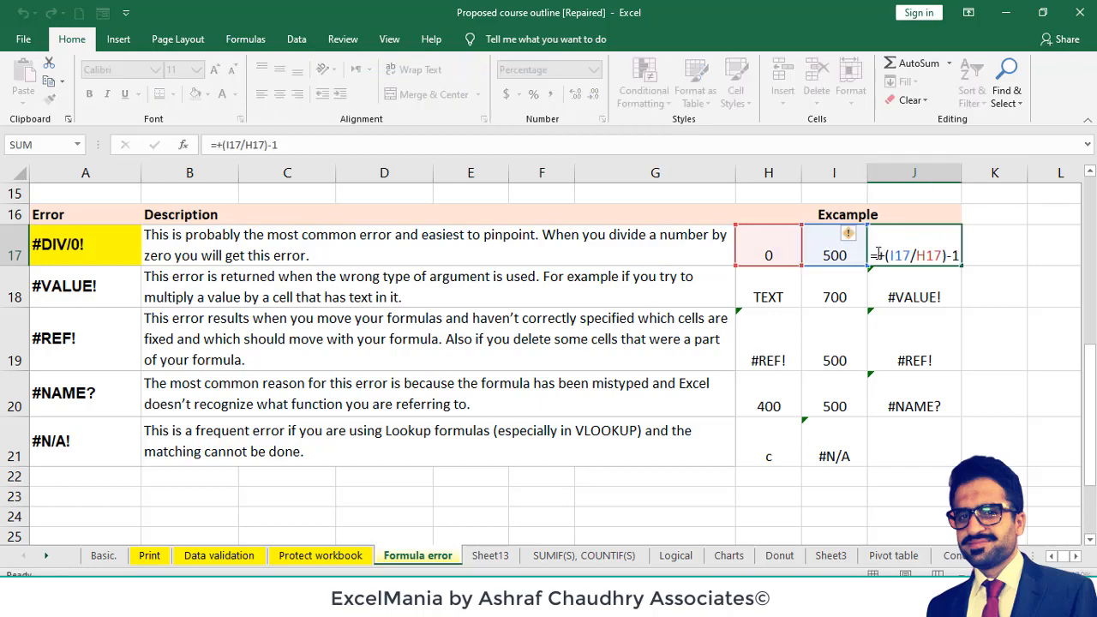
key(Escape)
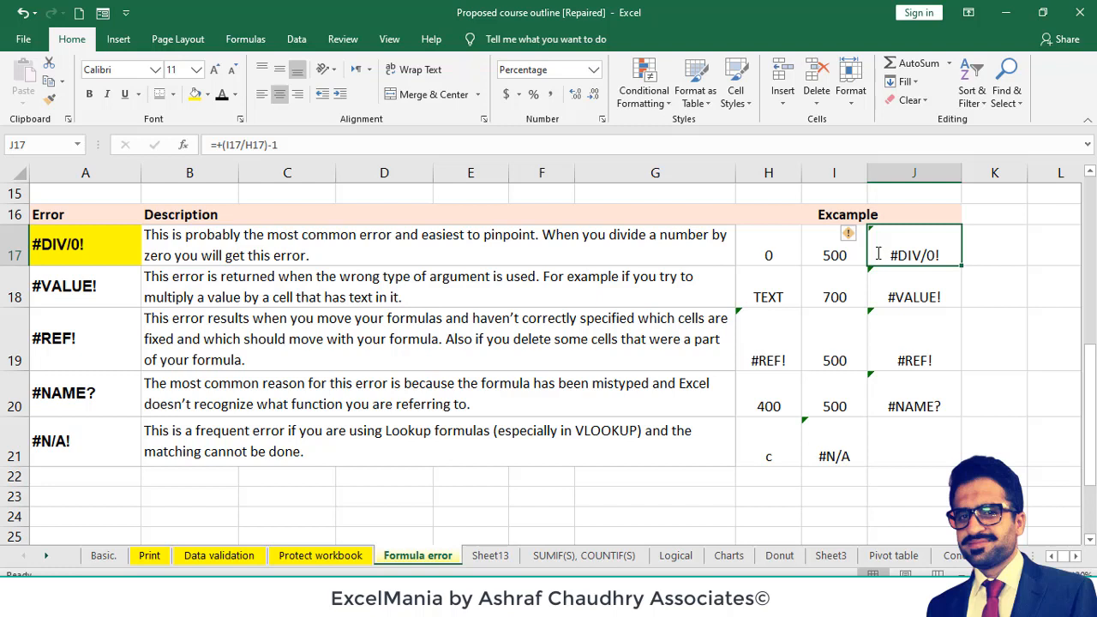
- Highlight the #VALUE! cell A18 with a yellow fill and check its example's text input in H18
click(120, 280)
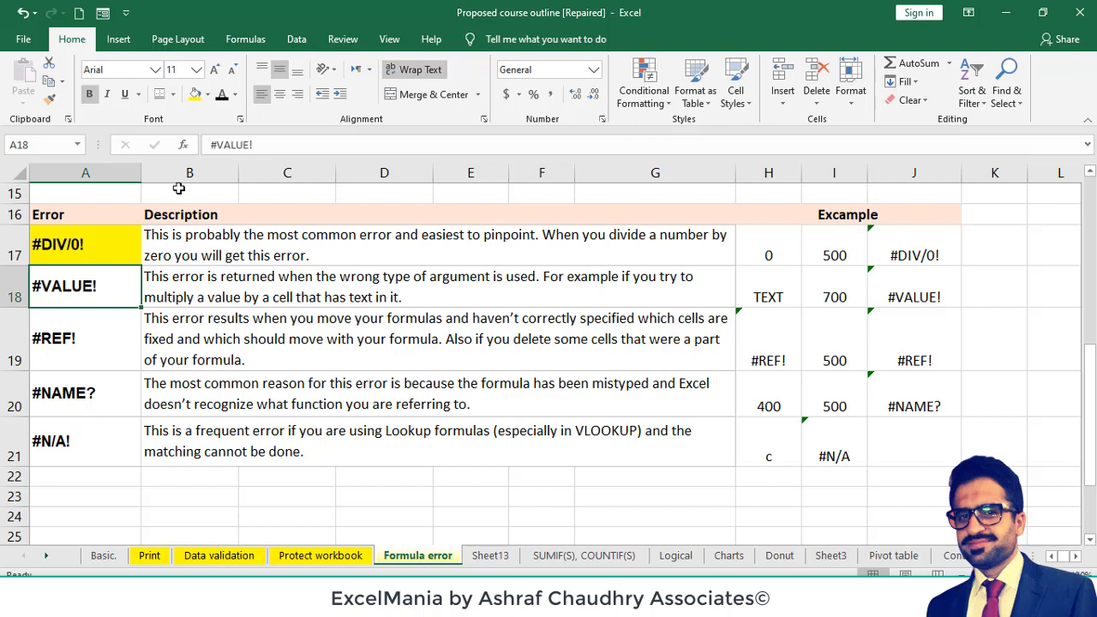
click(195, 95)
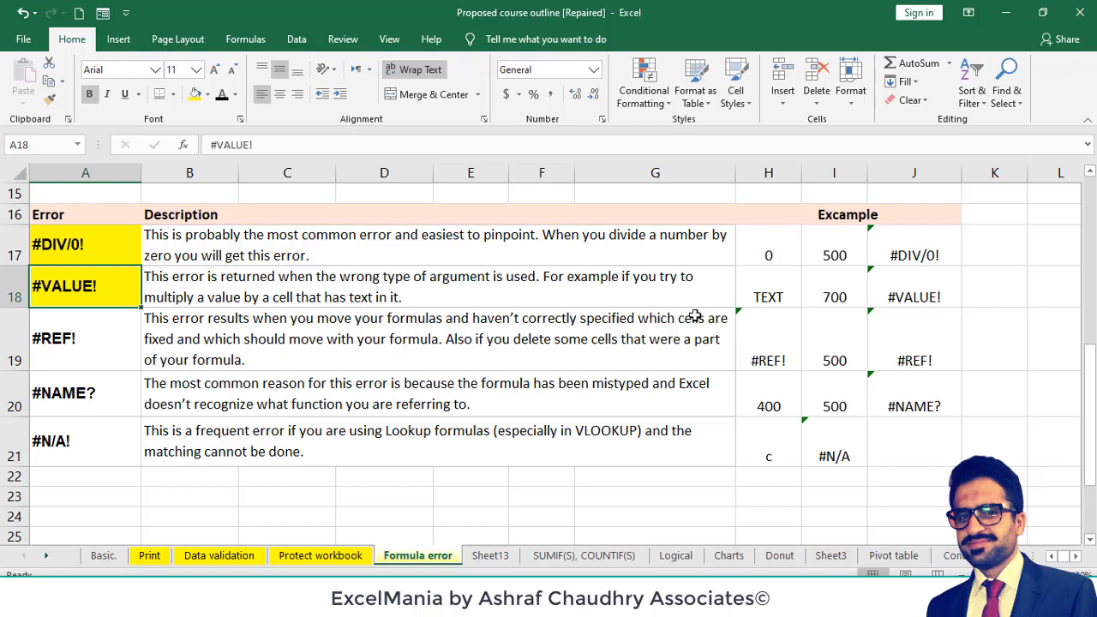
click(772, 296)
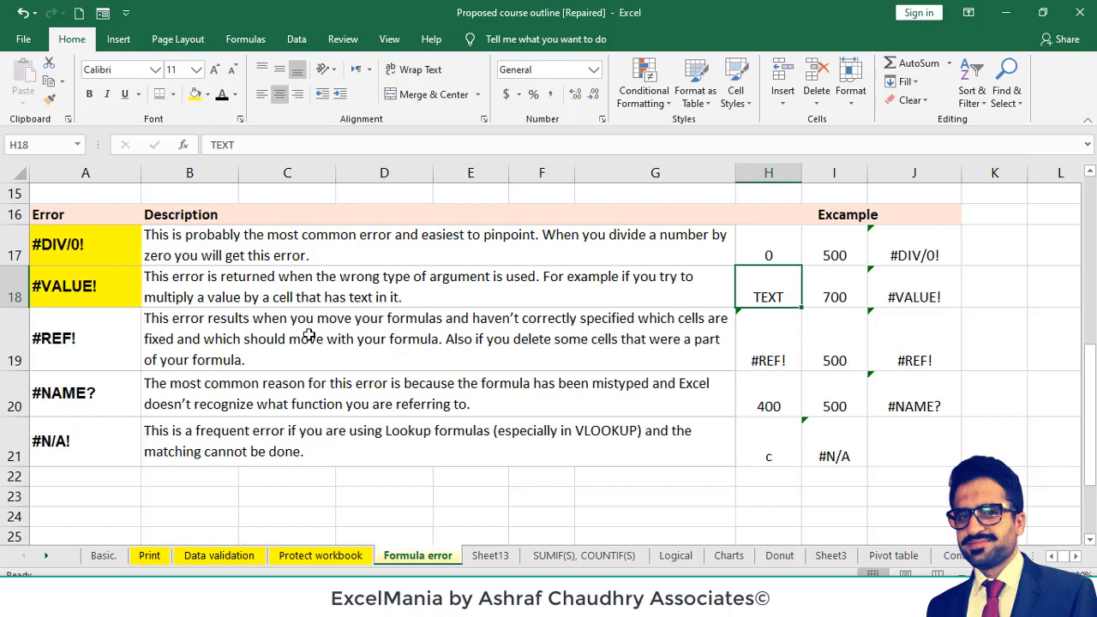
- Highlight the #REF! cell A19 with a yellow fill and check its example's input in H19
click(100, 332)
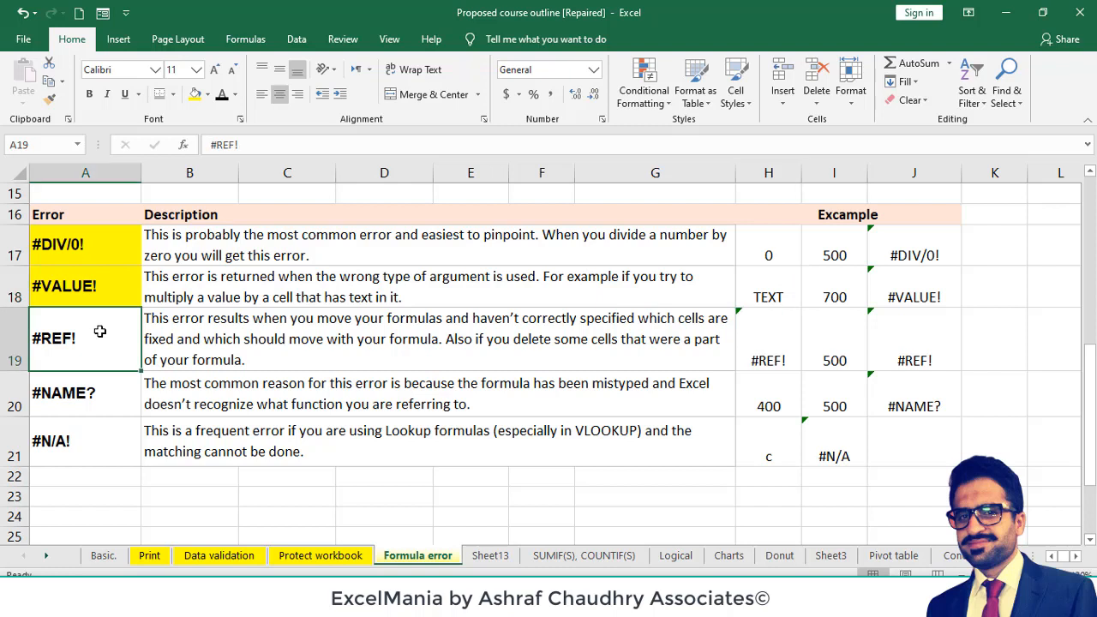
click(194, 94)
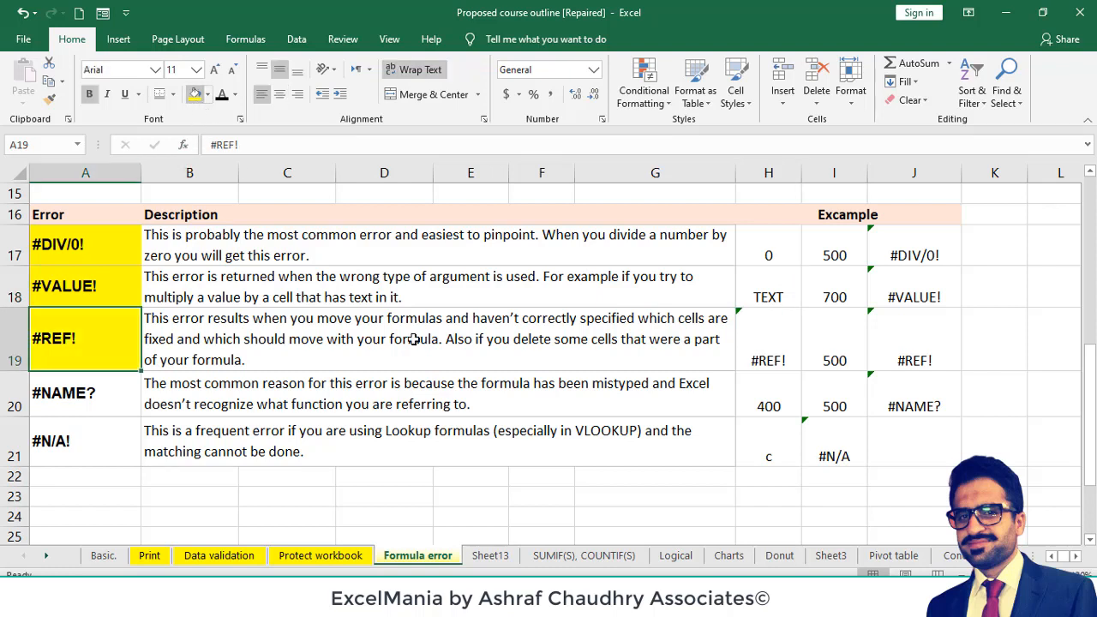
click(757, 355)
- Enter 100 in the empty cell Q18 as a source value for the #REF! example
click(564, 497)
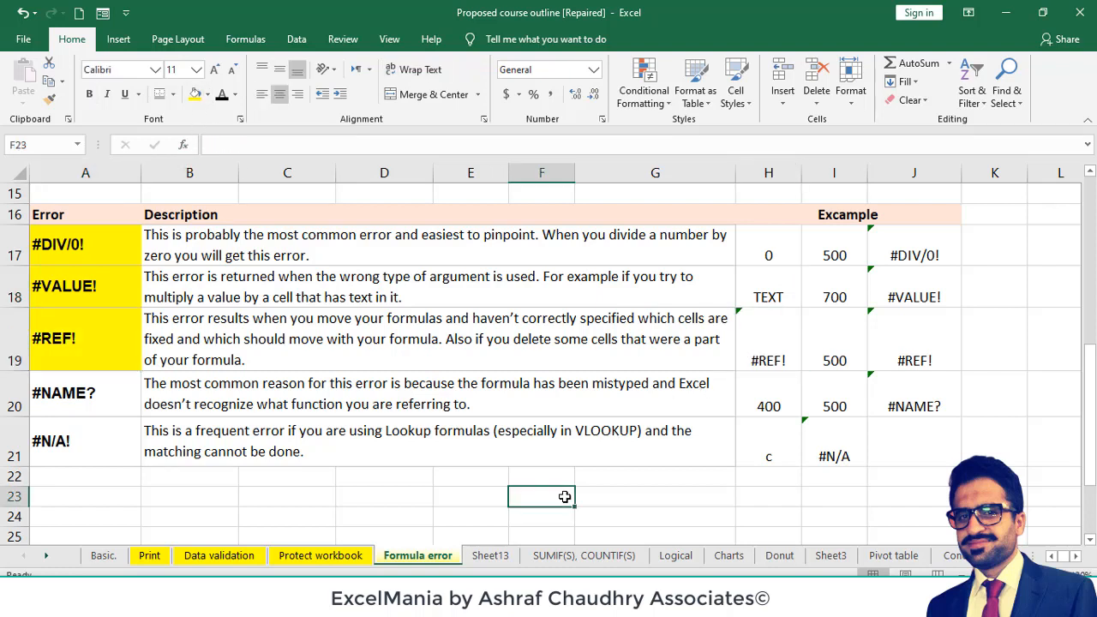
click(1039, 387)
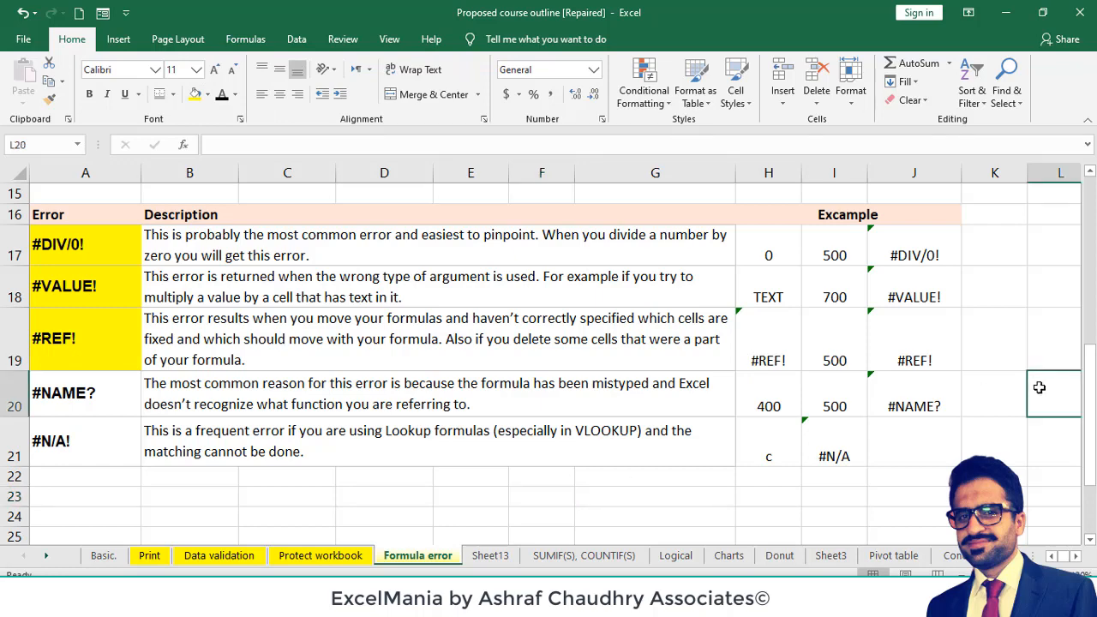
key(Right)
key(Right)
key(Right)
key(Right)
key(Right)
key(Right)
key(Right)
key(Right)
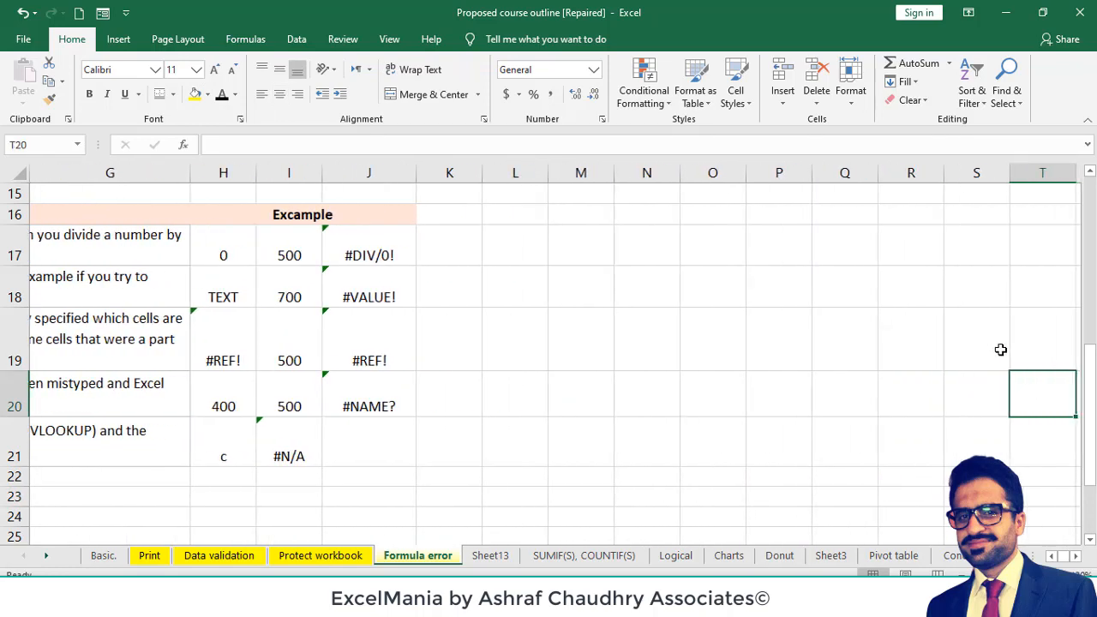
click(837, 279)
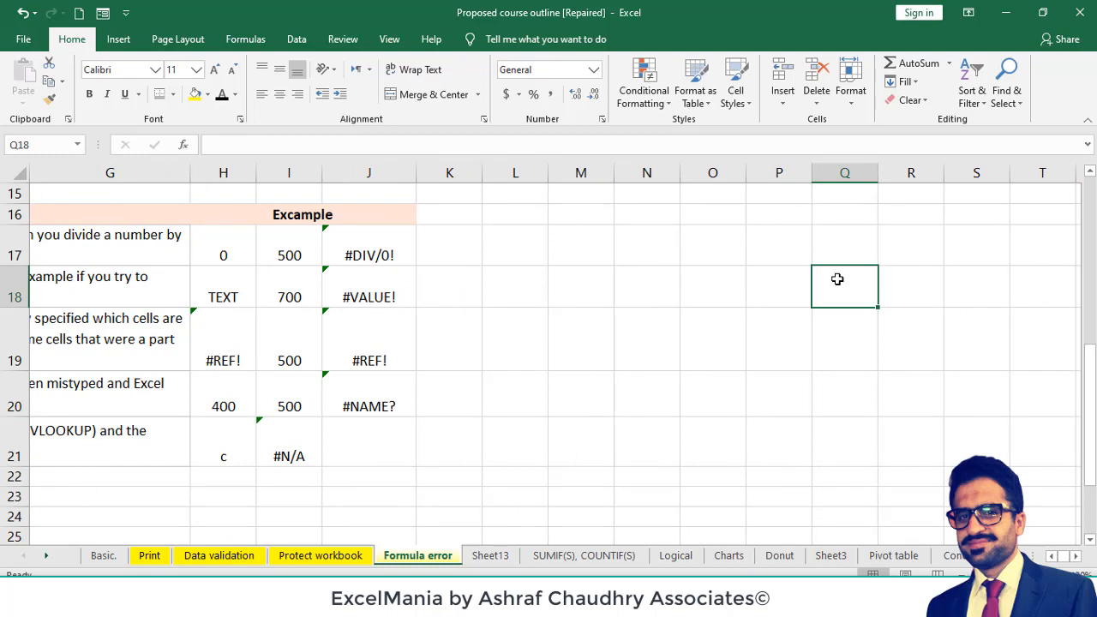
text(100)
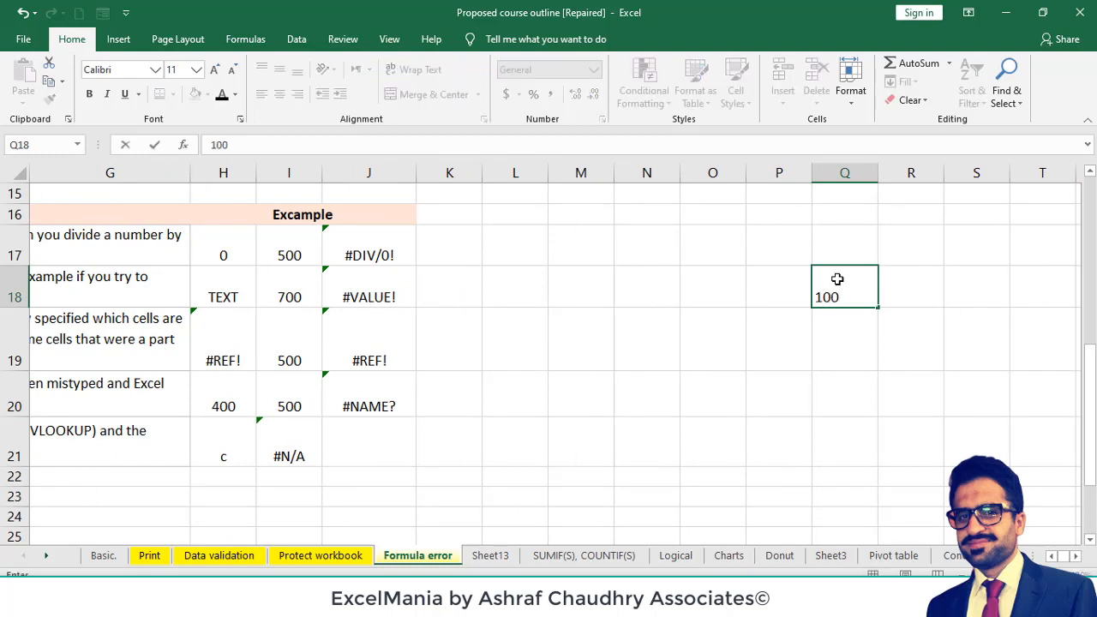
key(Return)
- Link H19 to the value in Q18 and check the growth formula in J19
click(223, 338)
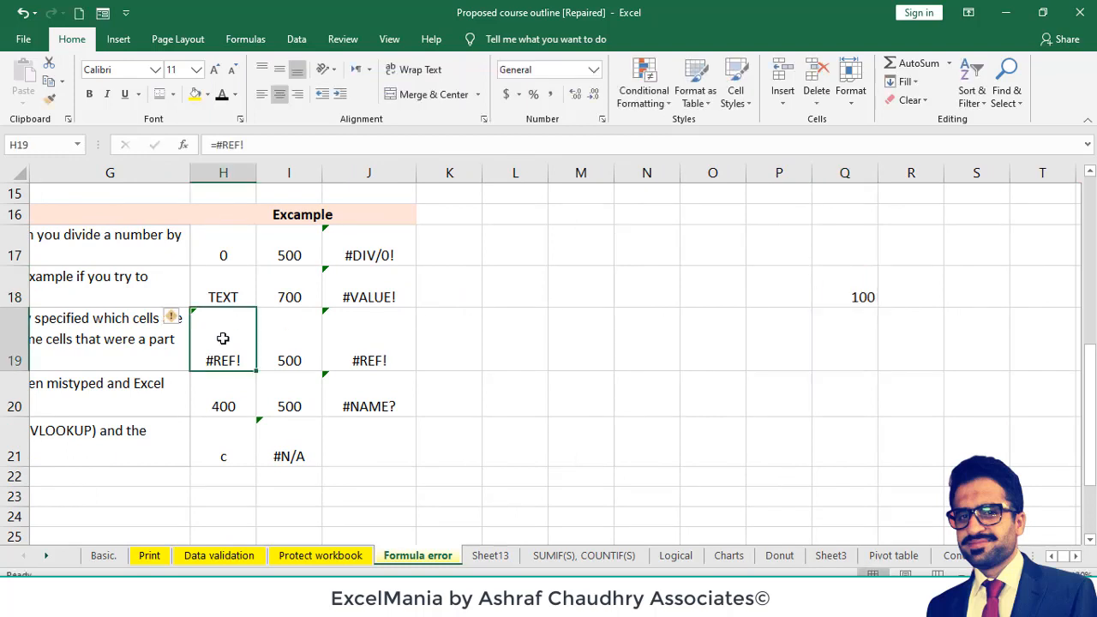
text(=)
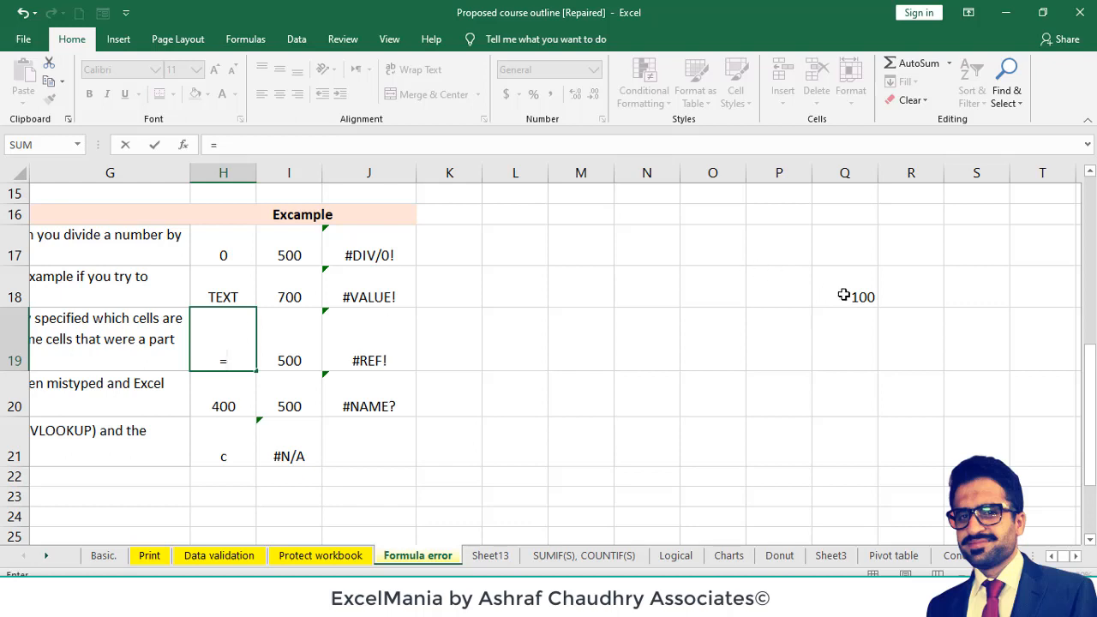
click(844, 295)
key(Return)
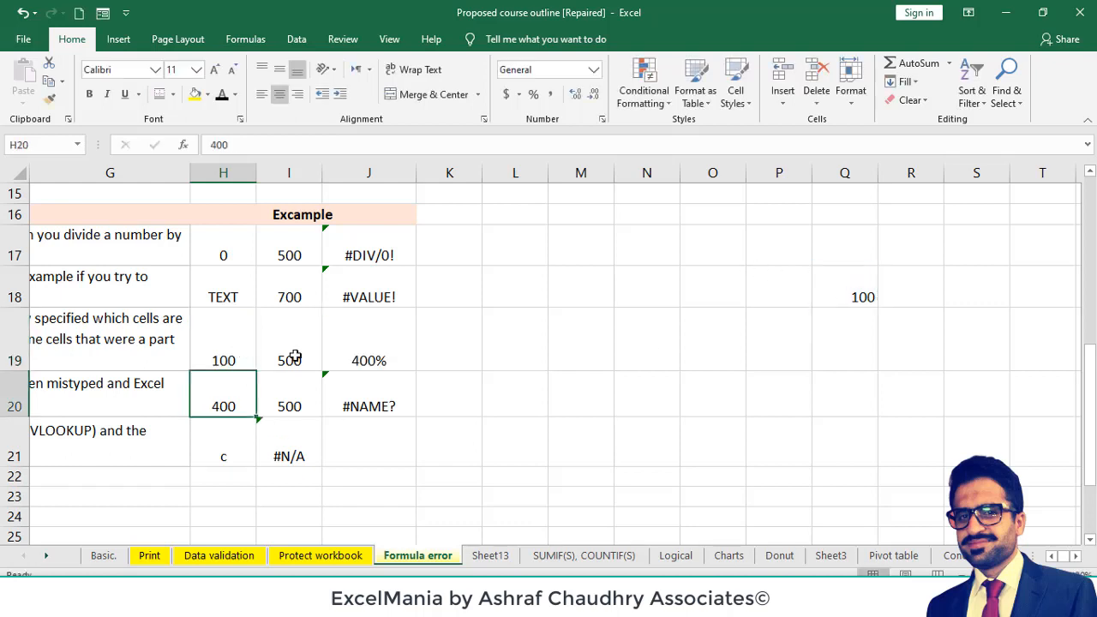
click(341, 354)
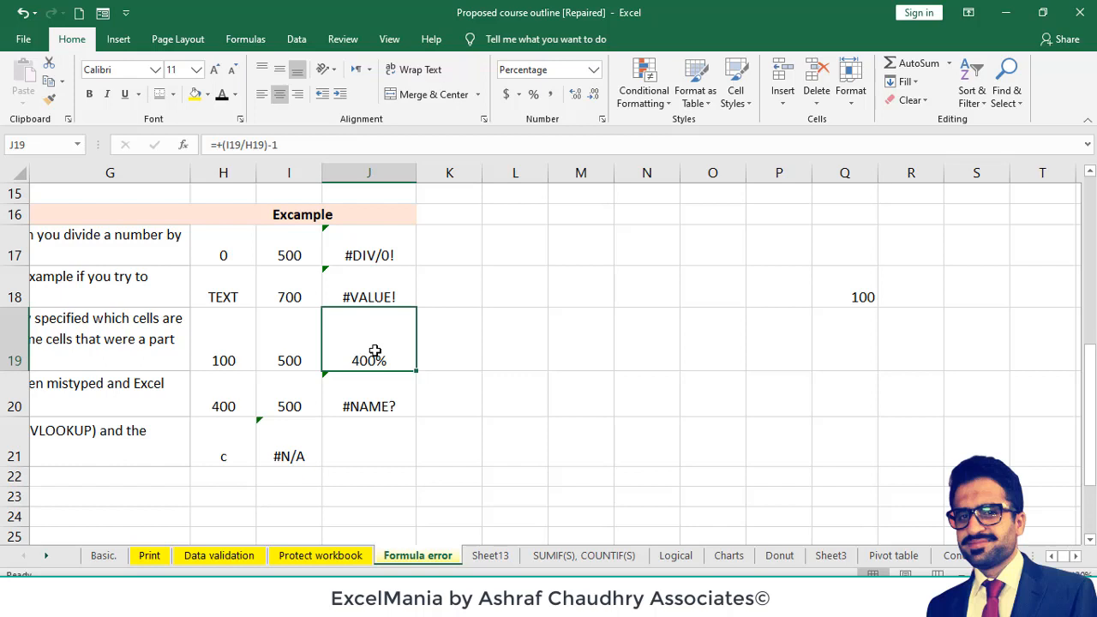
- Delete the whole column Q to break the reference used in H19
click(845, 172)
right_click(846, 173)
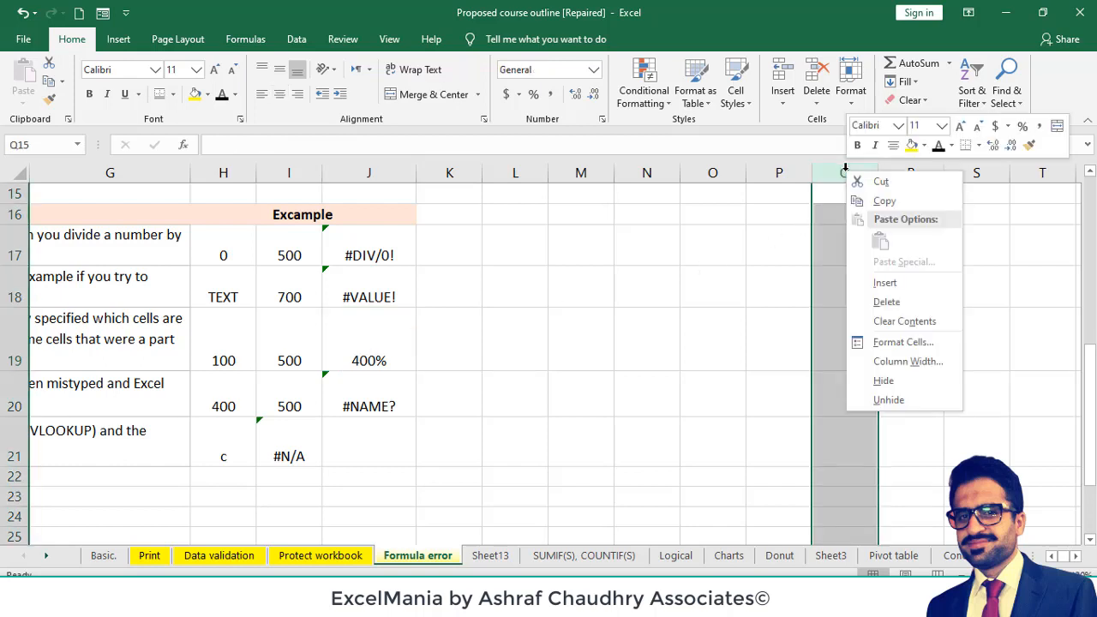
key(Escape)
key(ctrl+minus)
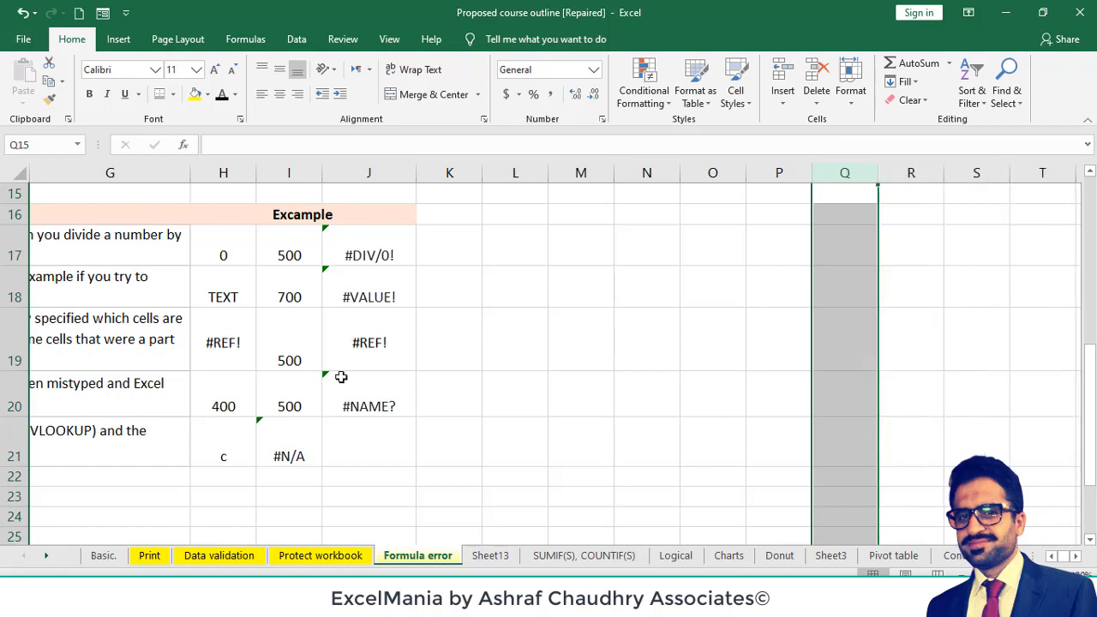
- Examine the broken reference in H19 and the dependent formula in J19 alongside the #REF! description
click(251, 355)
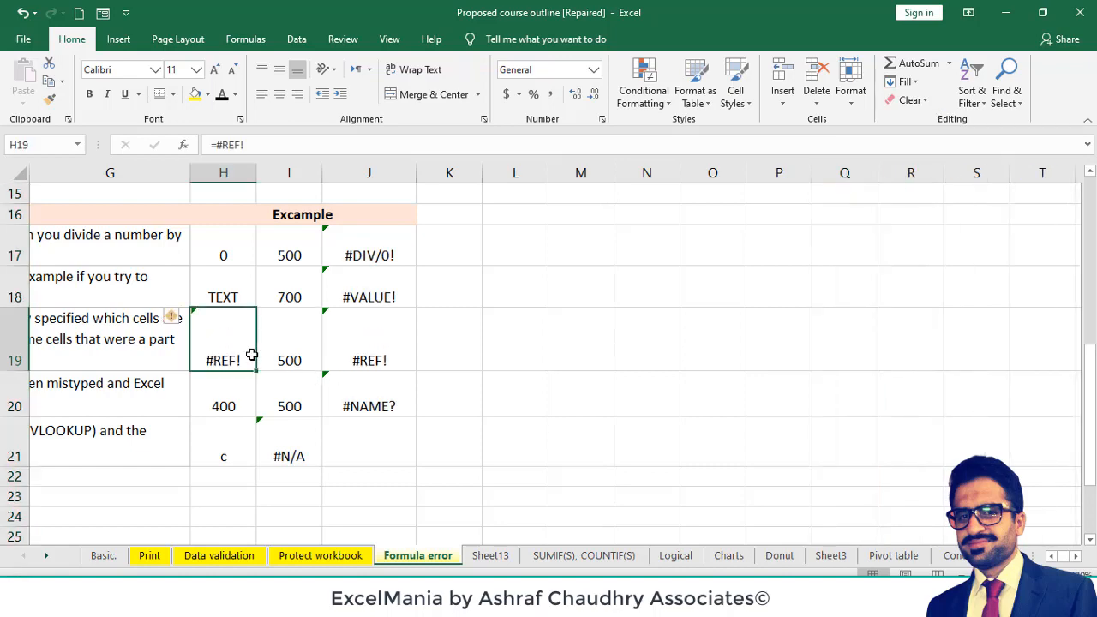
click(343, 354)
key(Left)
key(Home)
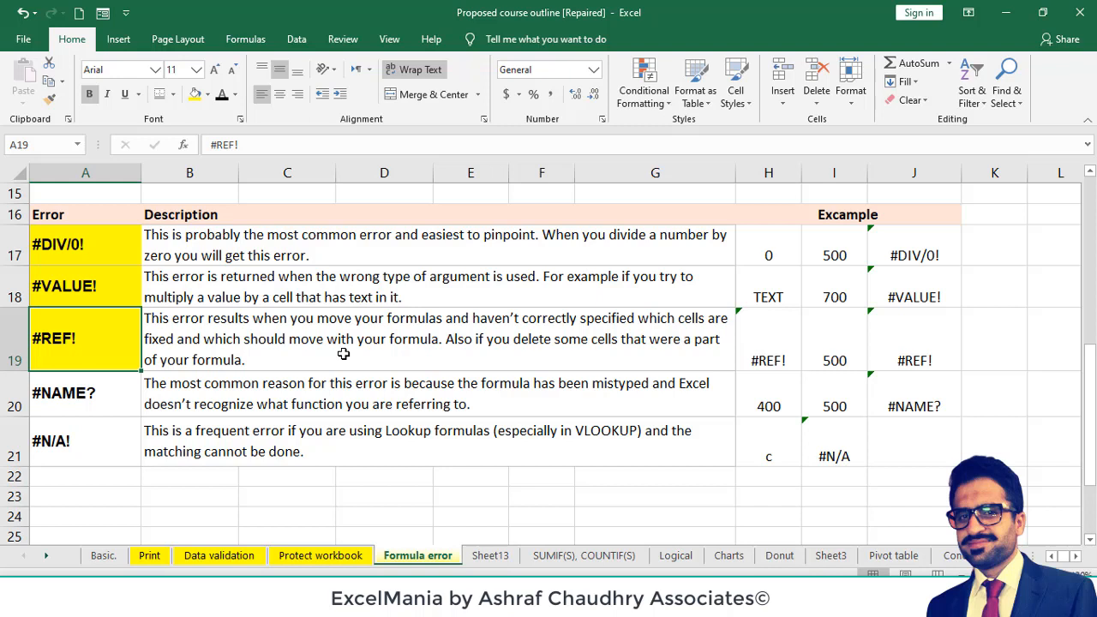
click(760, 344)
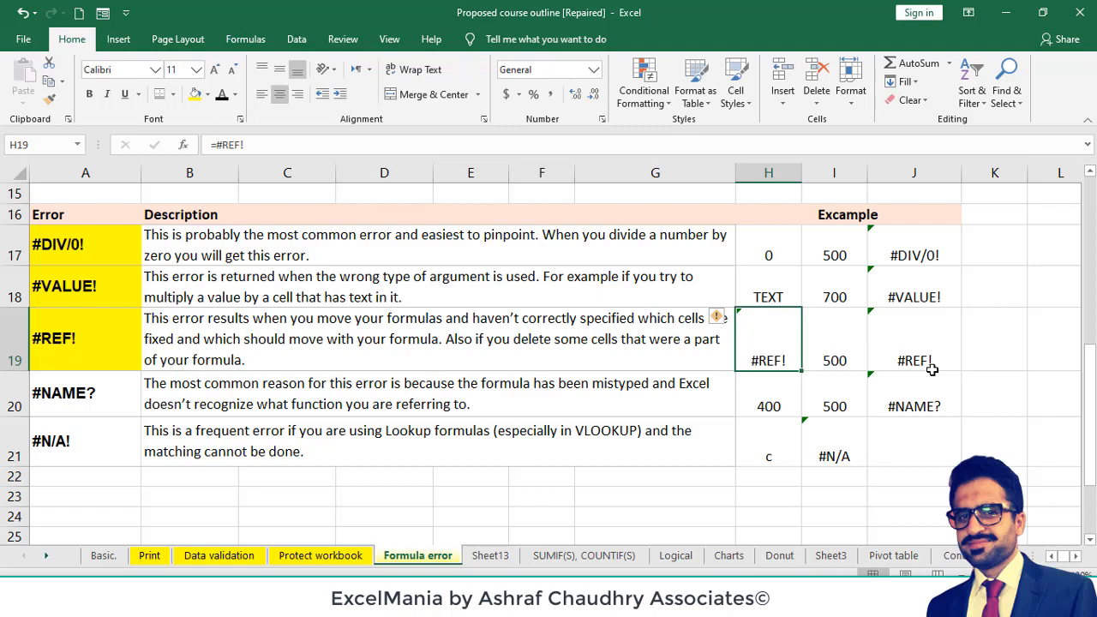
- Highlight the #NAME? example cell J20 with a yellow fill
click(897, 415)
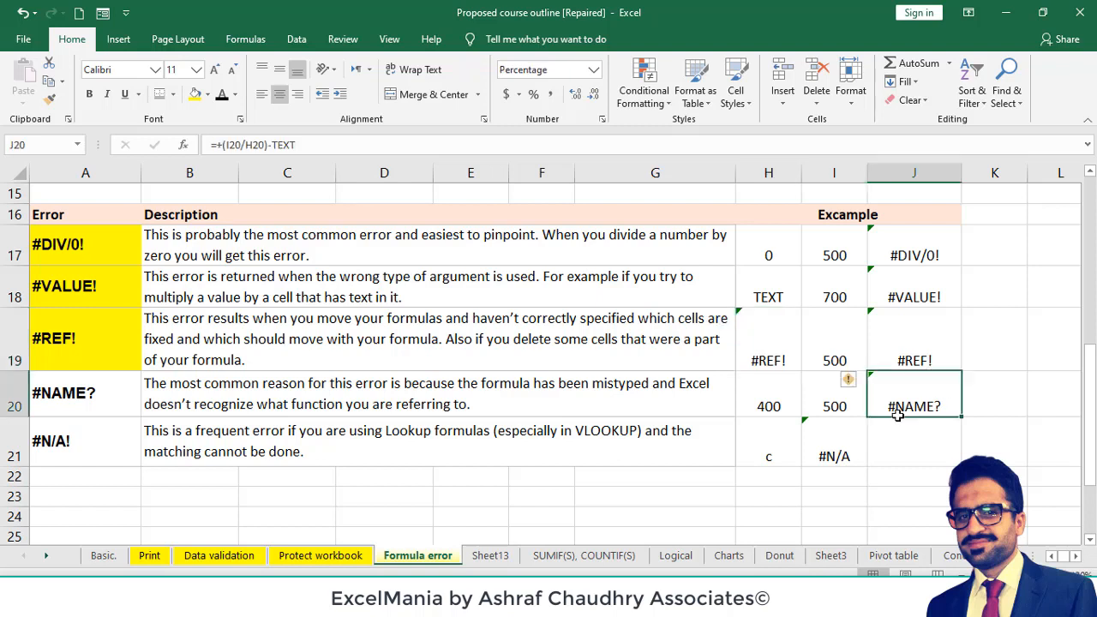
click(196, 95)
- Try replacing TEXT with 1 in the J20 formula, check the result, and undo the edit
double_click(900, 401)
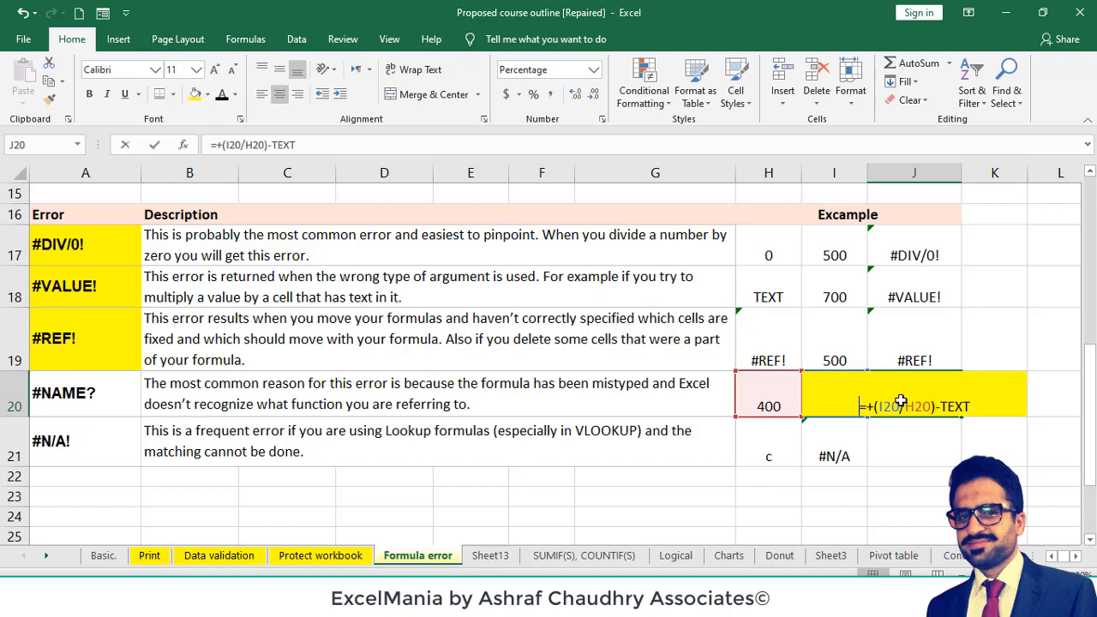
click(977, 408)
key(BackSpace)
key(BackSpace)
key(BackSpace)
key(BackSpace)
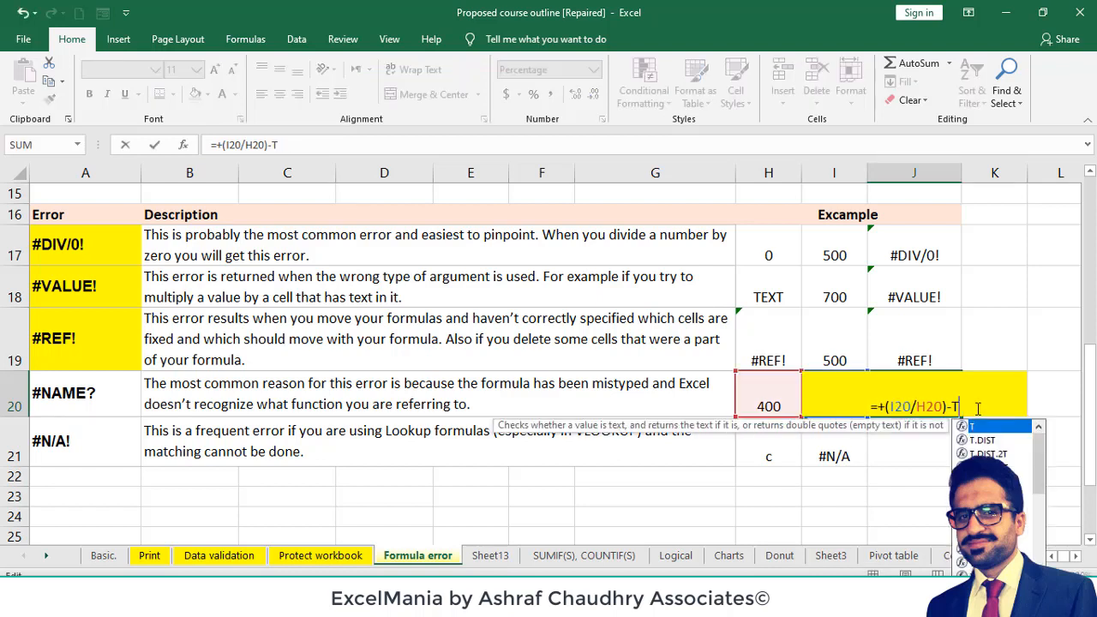
text(1)
key(Return)
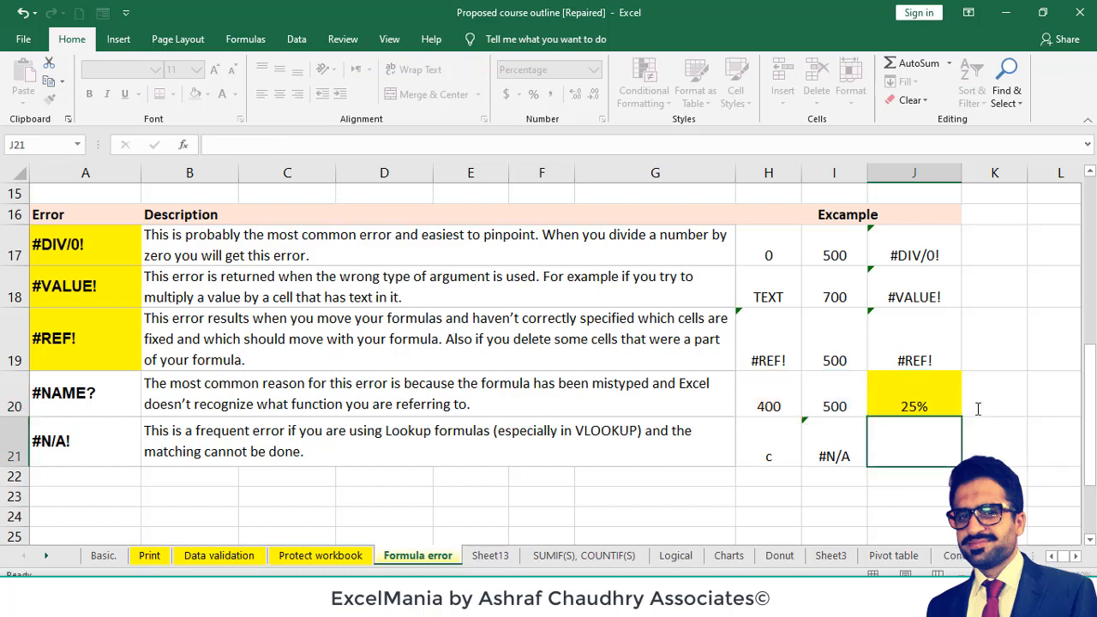
click(919, 403)
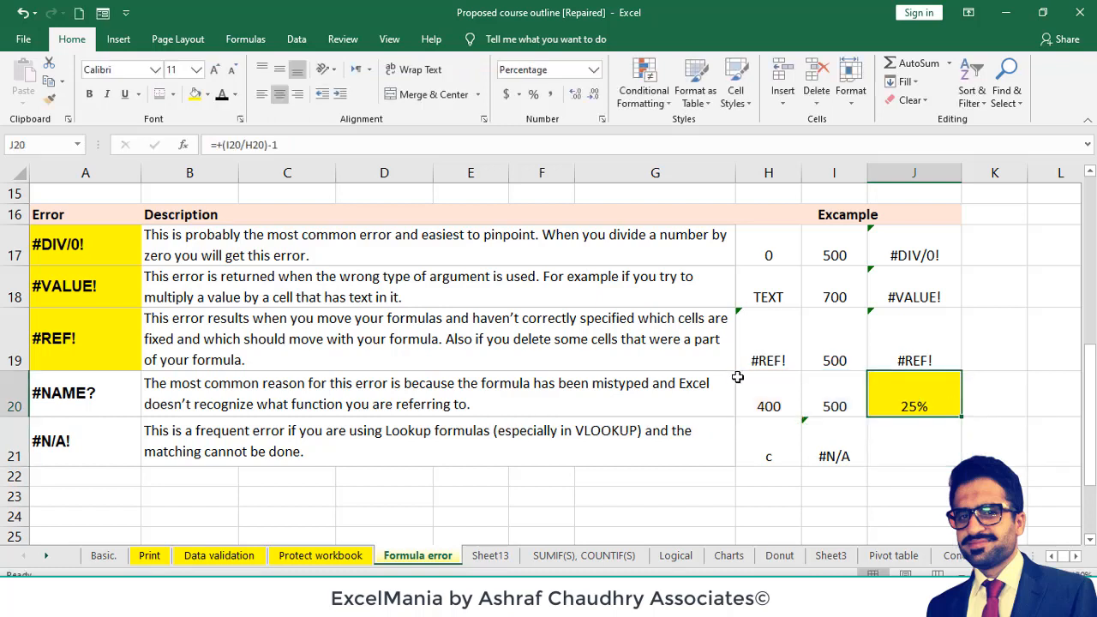
key(ctrl+z)
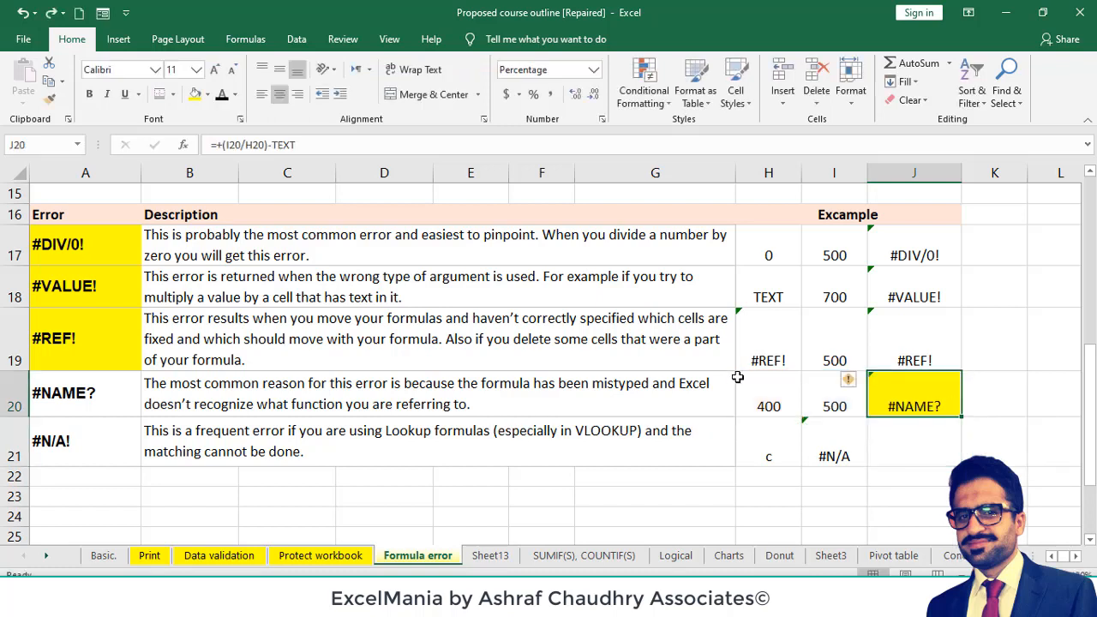
- Replace TEXT with XYZ in the J20 formula so it reads =+(I20/H20)-XYZ, and check the cell
double_click(910, 396)
click(971, 405)
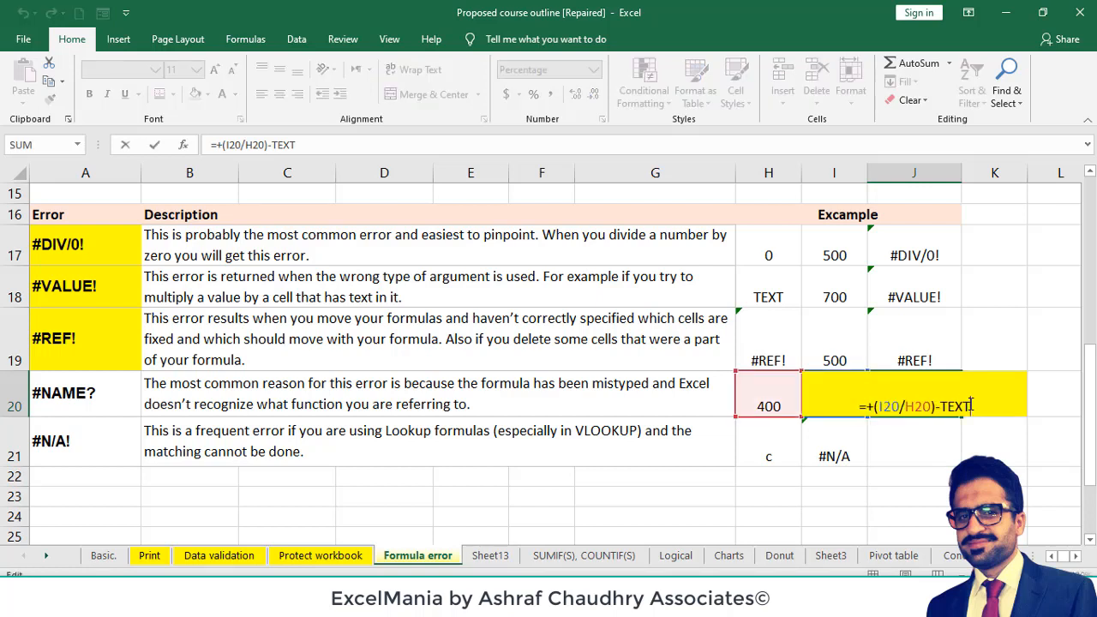
key(BackSpace)
key(BackSpace)
key(BackSpace)
key(BackSpace)
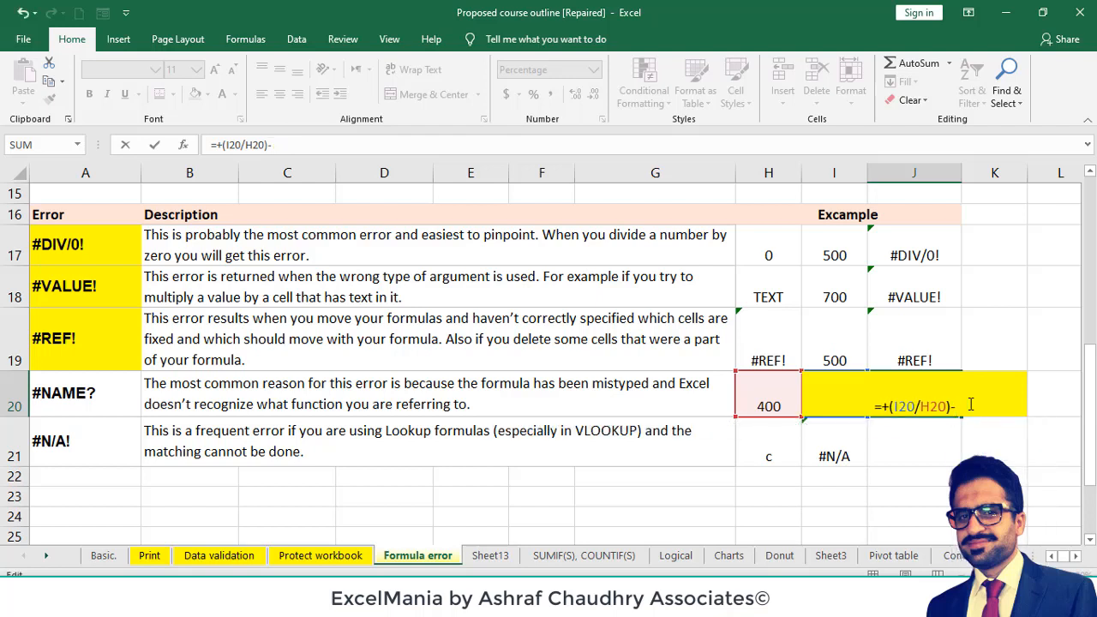
text(XYZ)
key(Return)
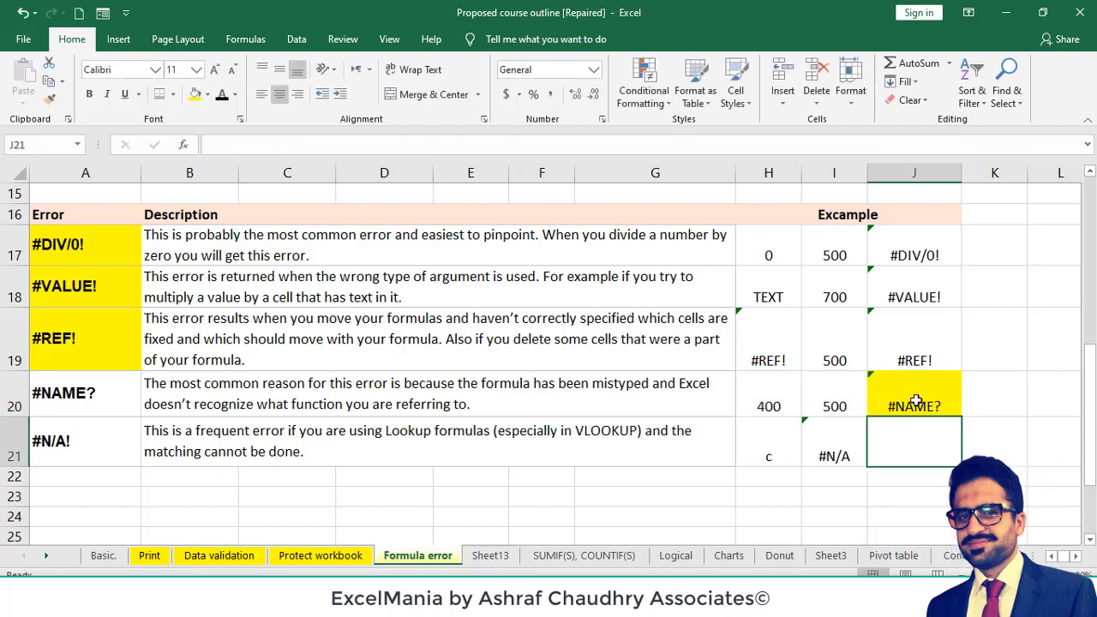
click(915, 401)
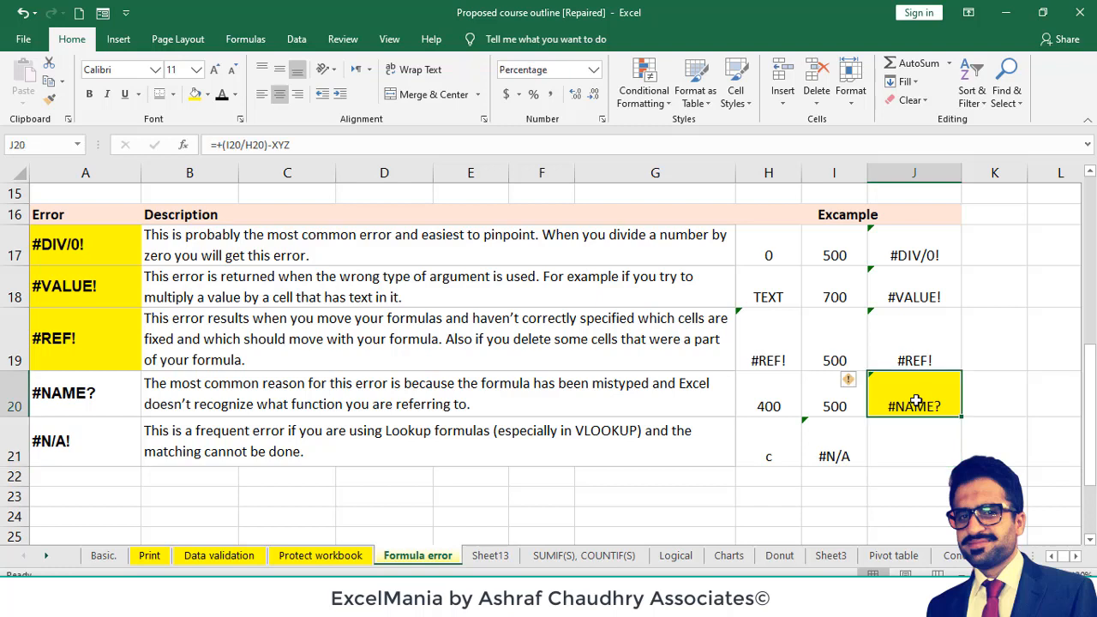
- Examine the #N/A! error in row 21, its description and the lookup input in H21
click(90, 443)
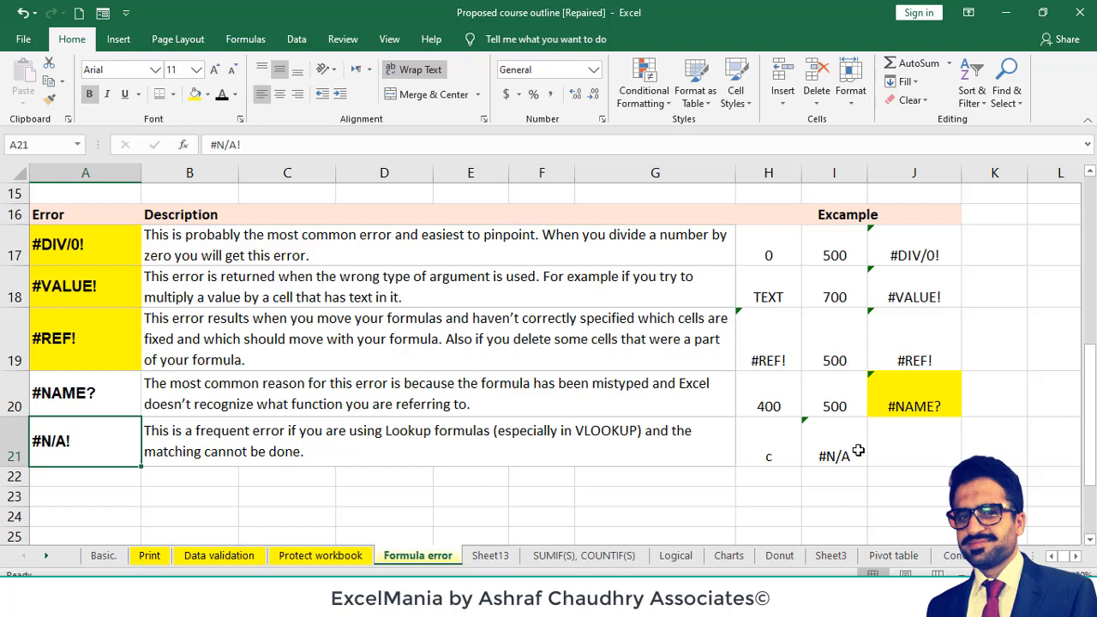
key(Right)
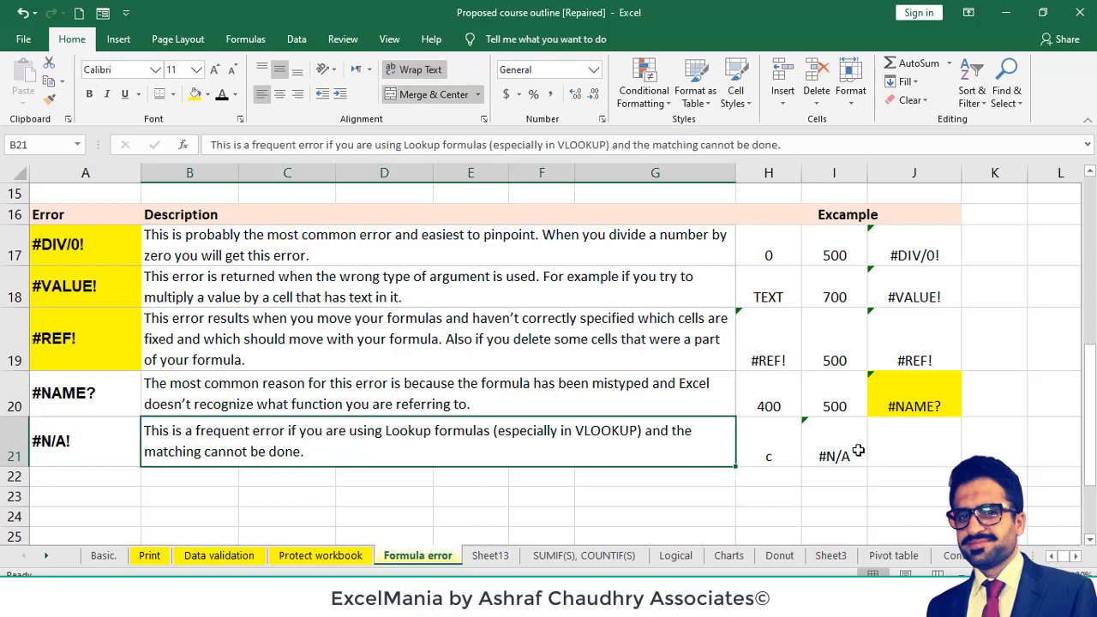
key(Right)
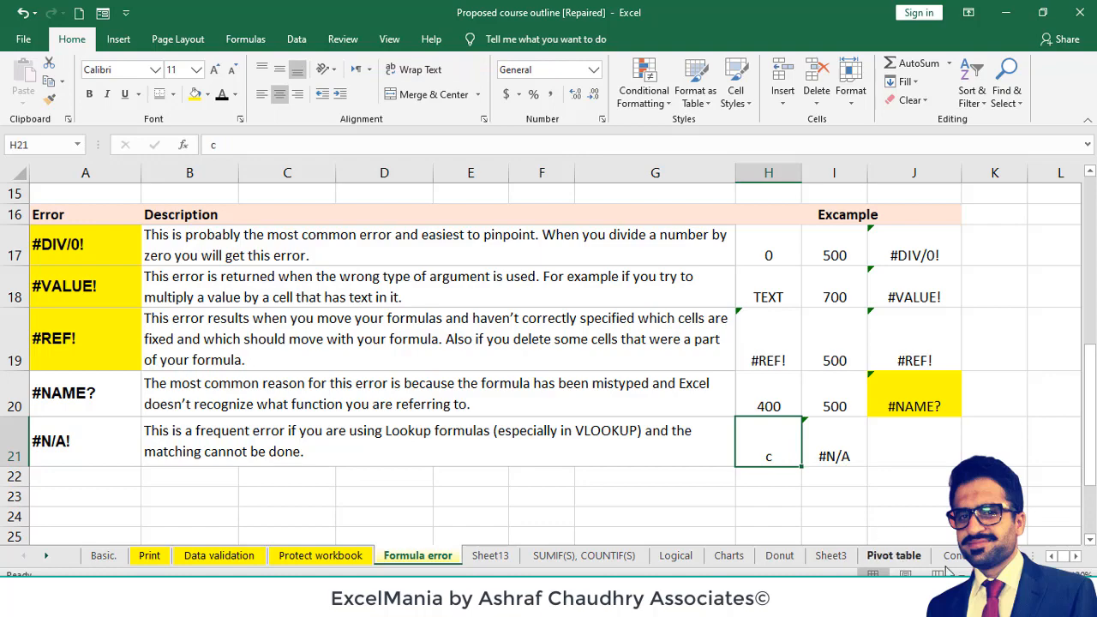
- Highlight the Region and Employee lookup example in M3:N8 with a yellow fill
click(958, 573)
click(958, 572)
click(958, 573)
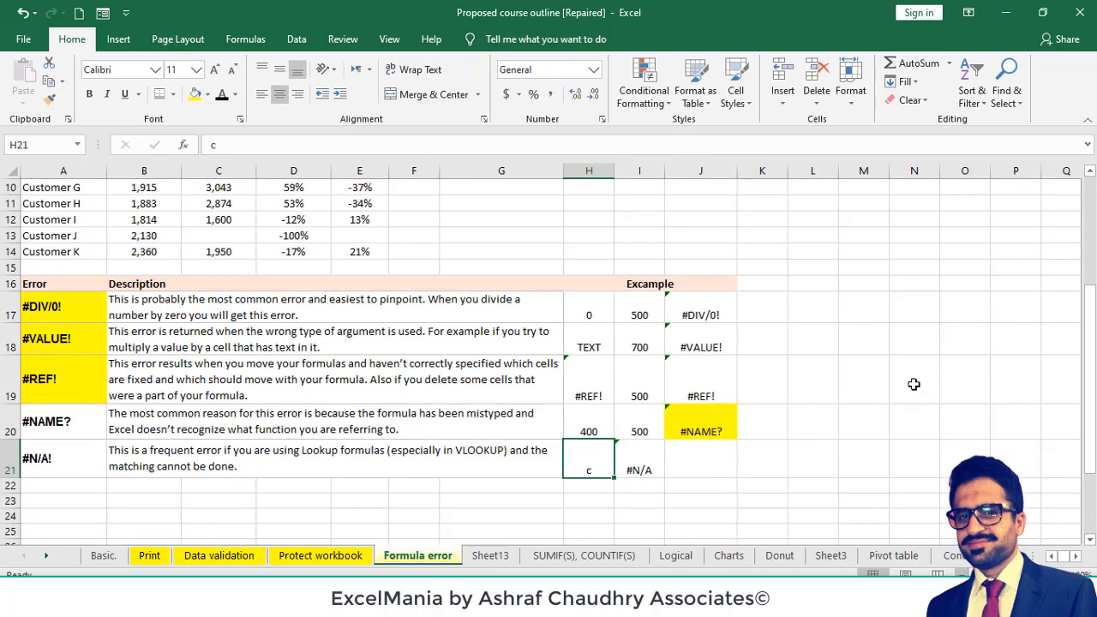
click(878, 340)
key(Up)
key(Up)
key(Up)
key(Up)
key(Up)
key(Up)
key(Up)
key(Up)
key(Up)
key(Up)
key(Up)
key(Up)
key(Up)
key(Up)
key(Up)
key(Up)
key(Up)
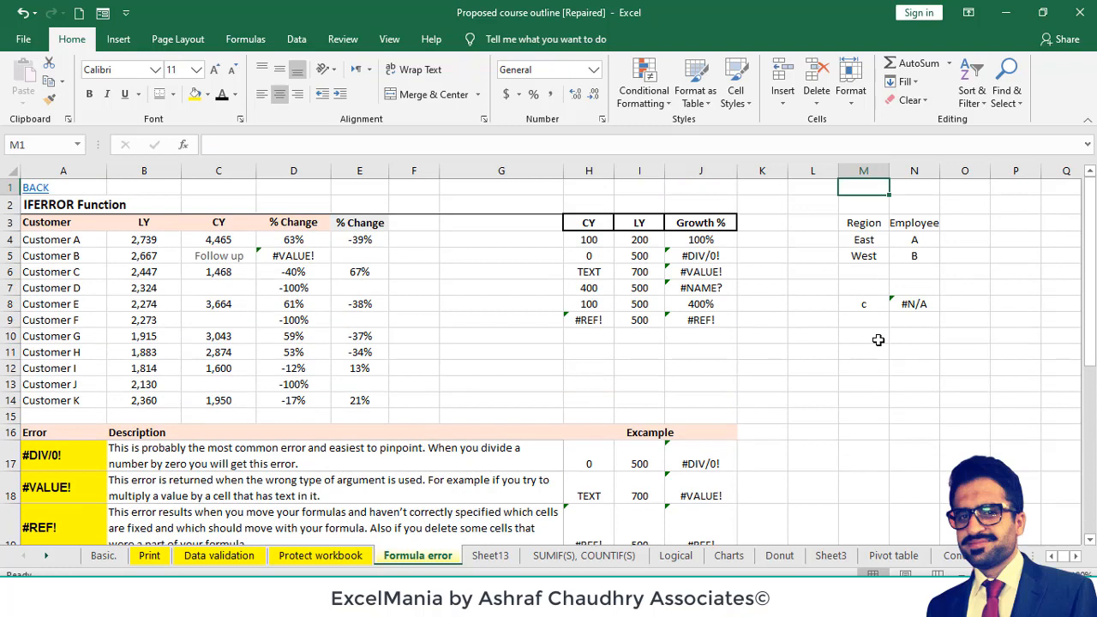
drag(863, 225, 907, 302)
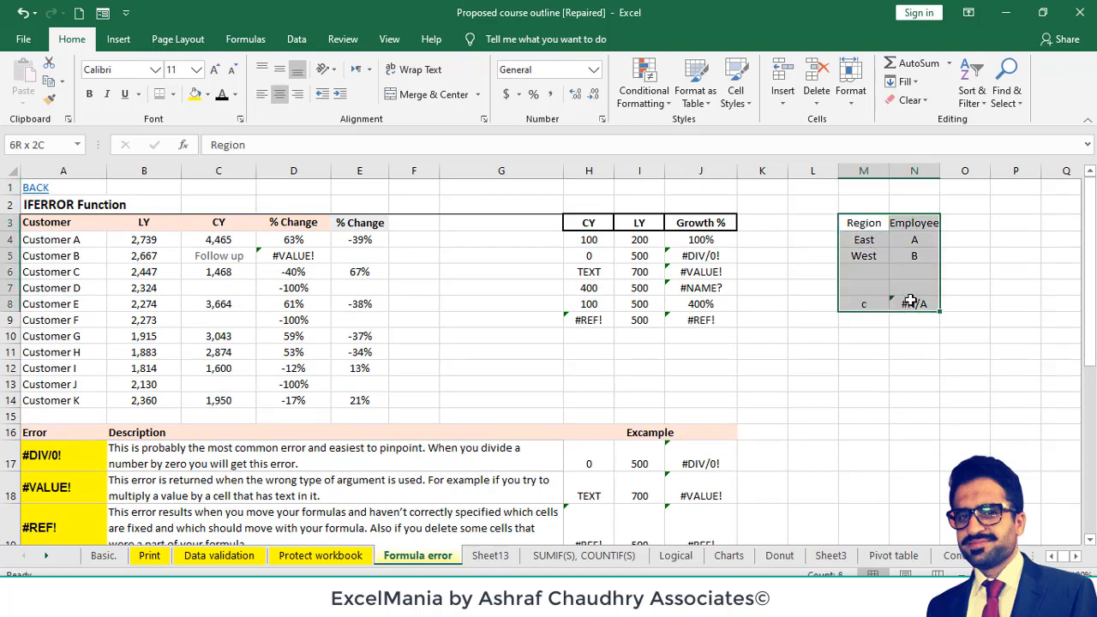
click(196, 96)
- Examine the Region and Employee lookup table and the lookup value in M8
click(857, 225)
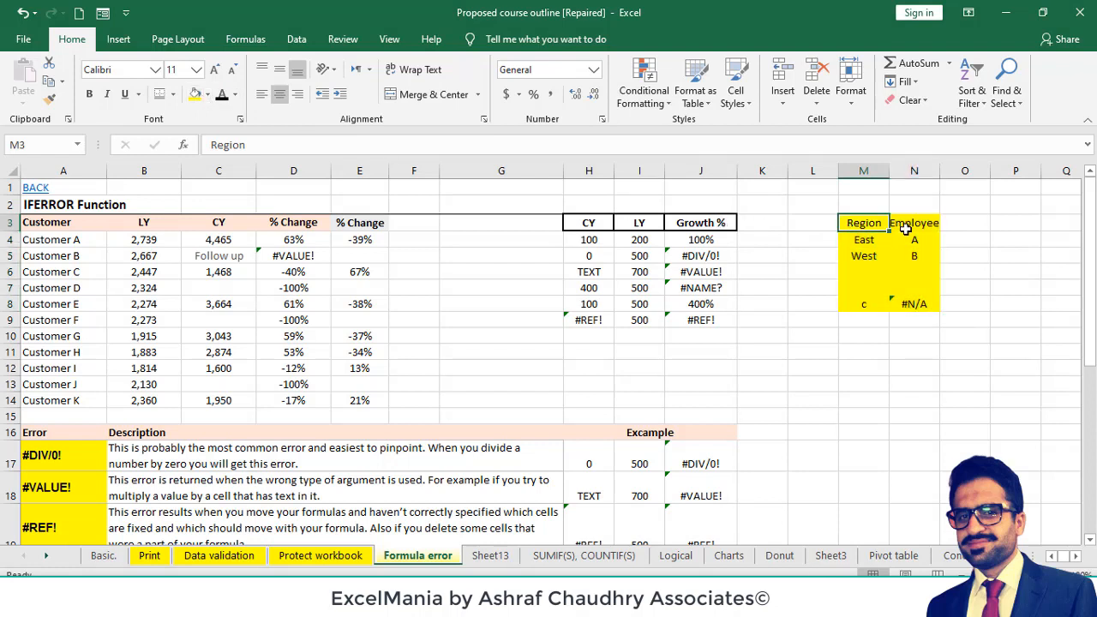
click(915, 252)
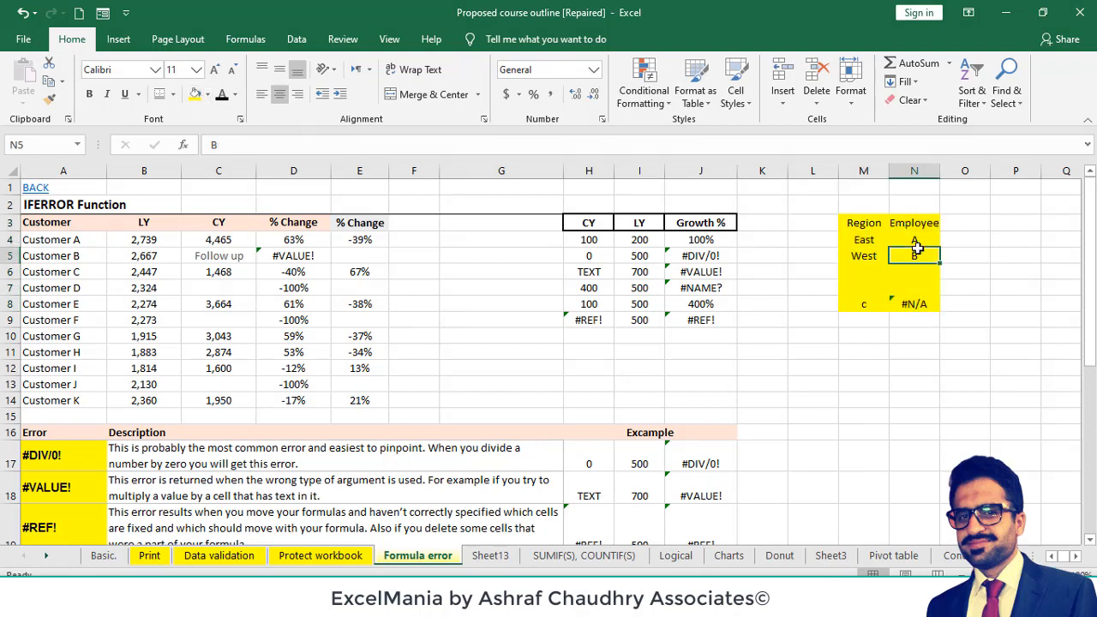
click(866, 304)
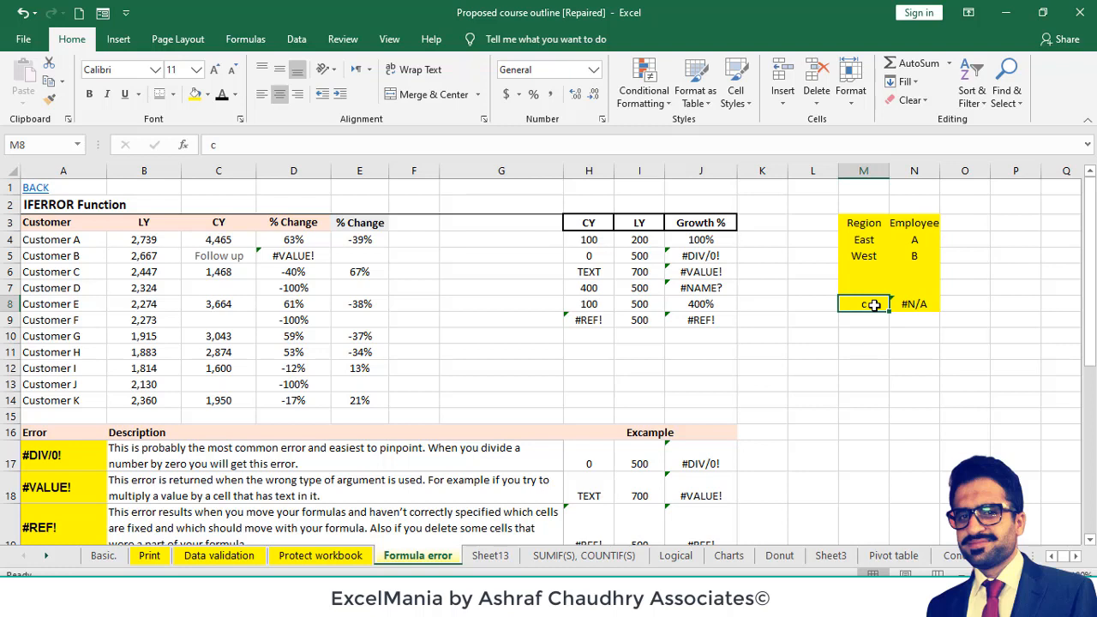
- Examine the VLOOKUP formula in N8 behind the #N/A error
click(906, 304)
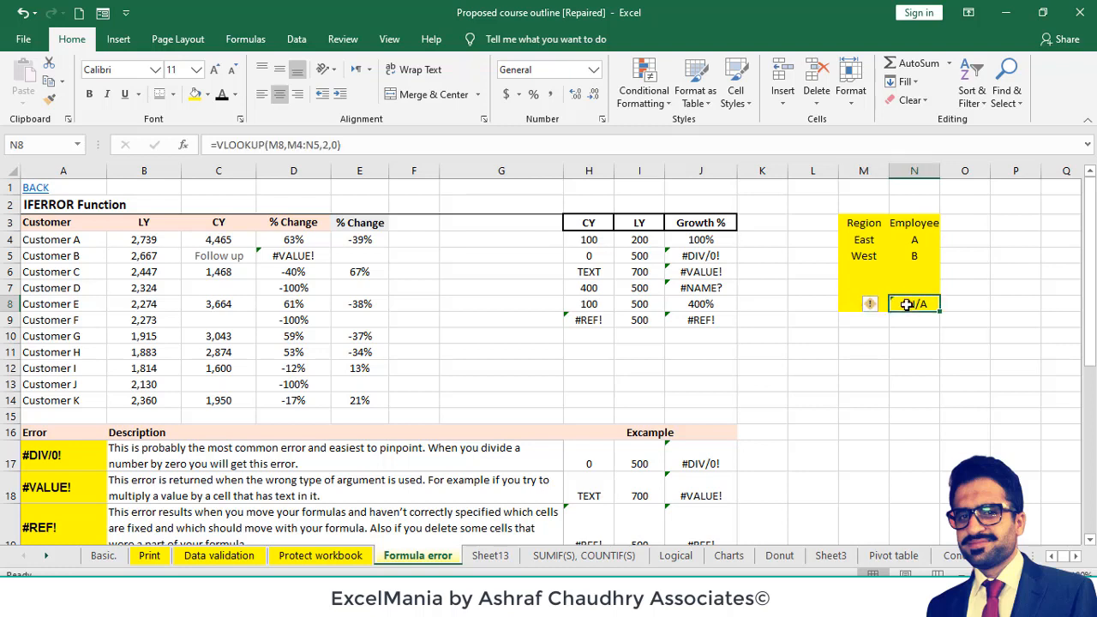
double_click(906, 305)
key(Escape)
click(905, 338)
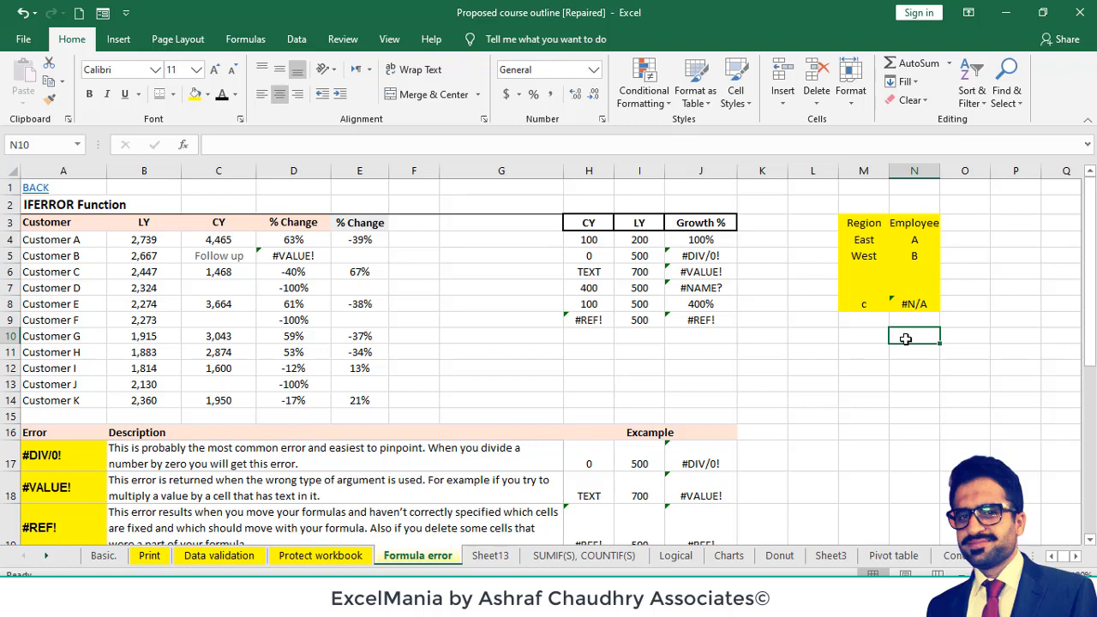
- Check the #VALUE! cell D5 in the customer table and highlight the Follow up cell C5 with a yellow fill
key(Left)
key(Left)
key(Left)
key(Left)
key(Left)
key(Left)
key(Left)
key(Left)
key(Left)
key(Left)
key(Left)
key(Left)
key(Left)
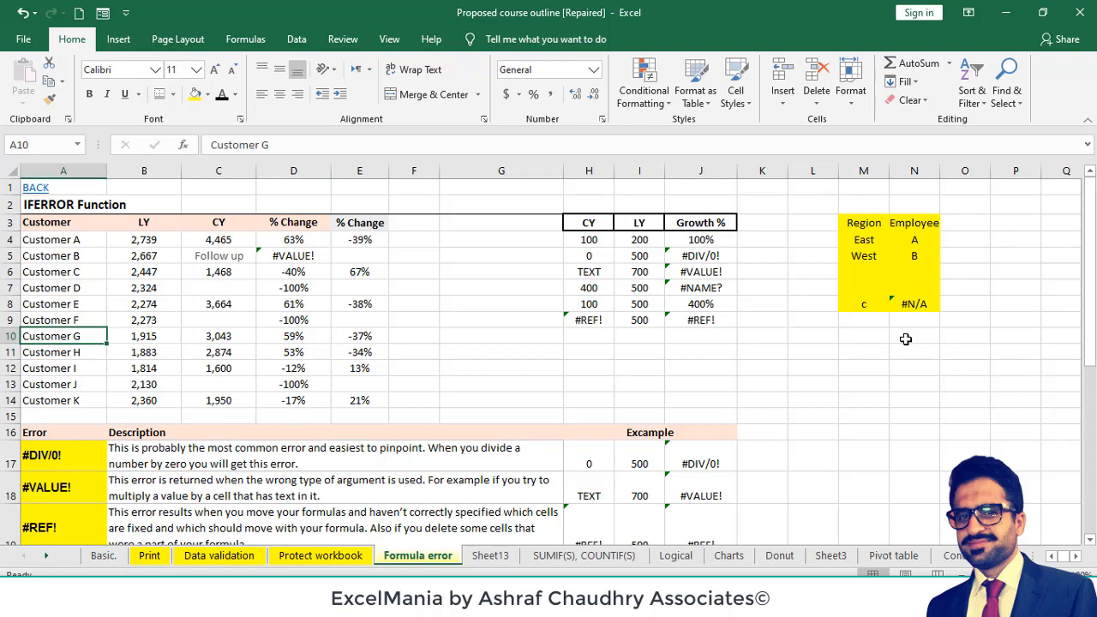
key(Up)
key(Up)
key(Up)
key(Up)
key(Up)
key(Up)
key(Up)
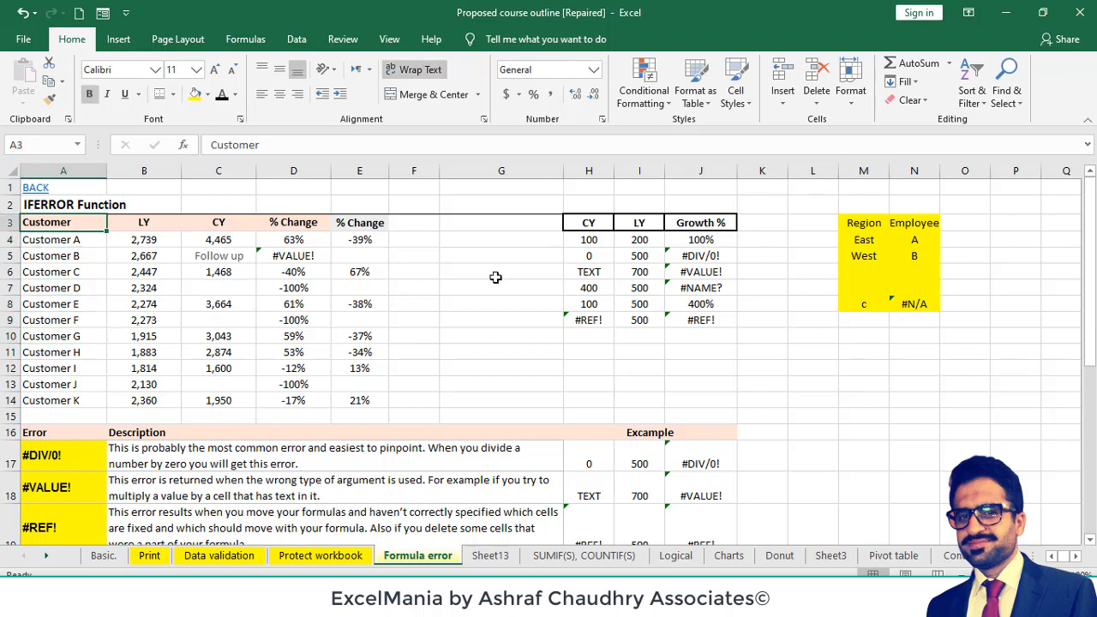
click(294, 258)
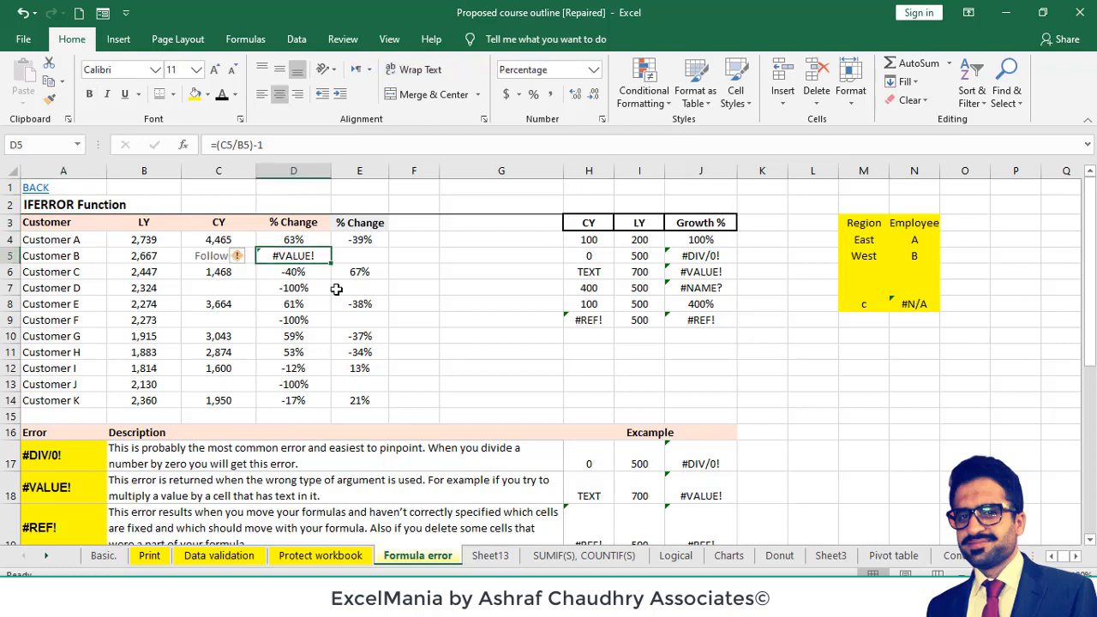
click(218, 249)
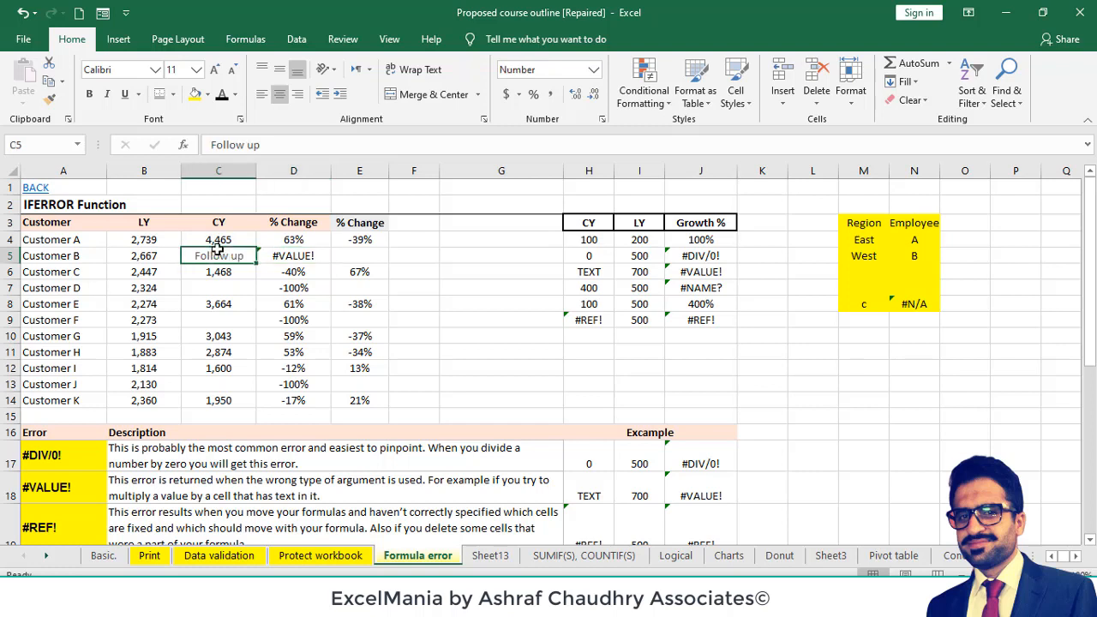
click(195, 94)
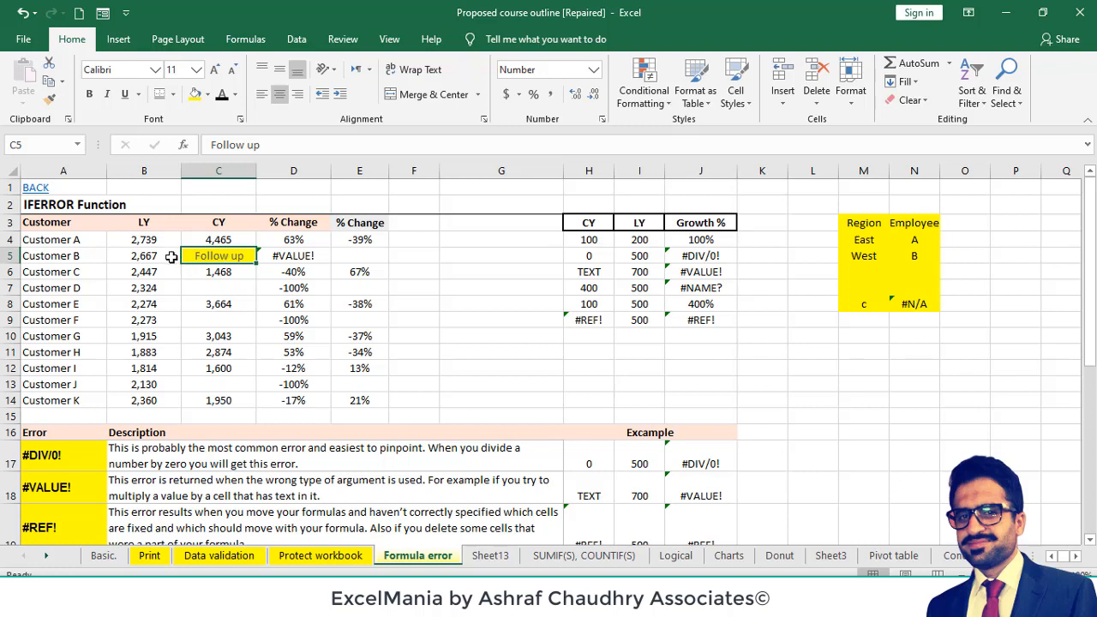
- Highlight the #VALUE! row of the error list, A18:J18, with a yellow fill
click(592, 492)
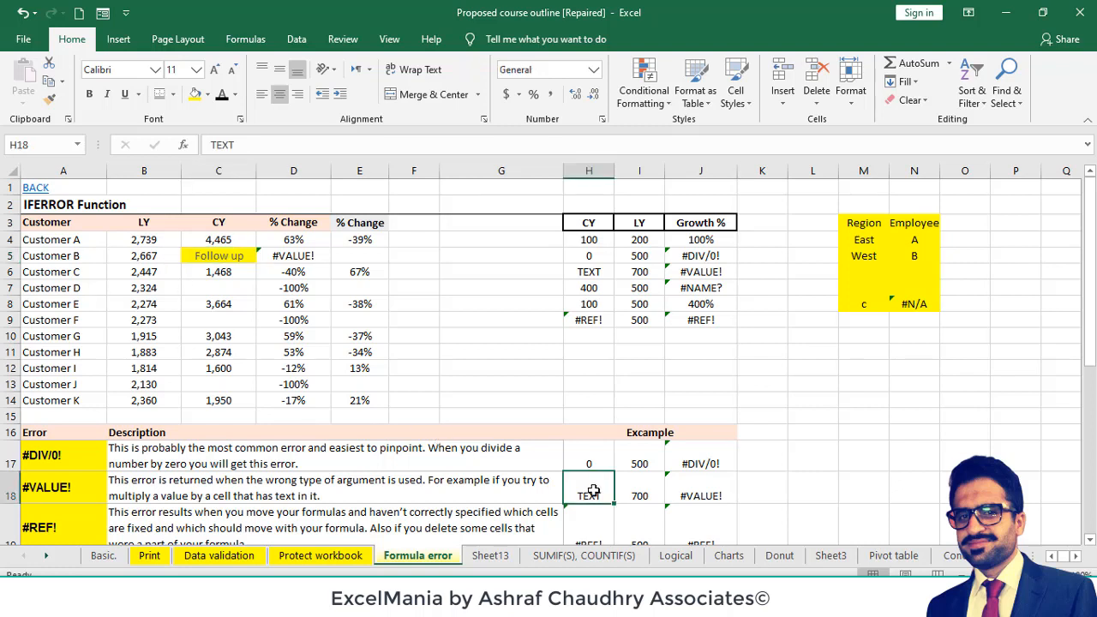
drag(65, 487, 677, 492)
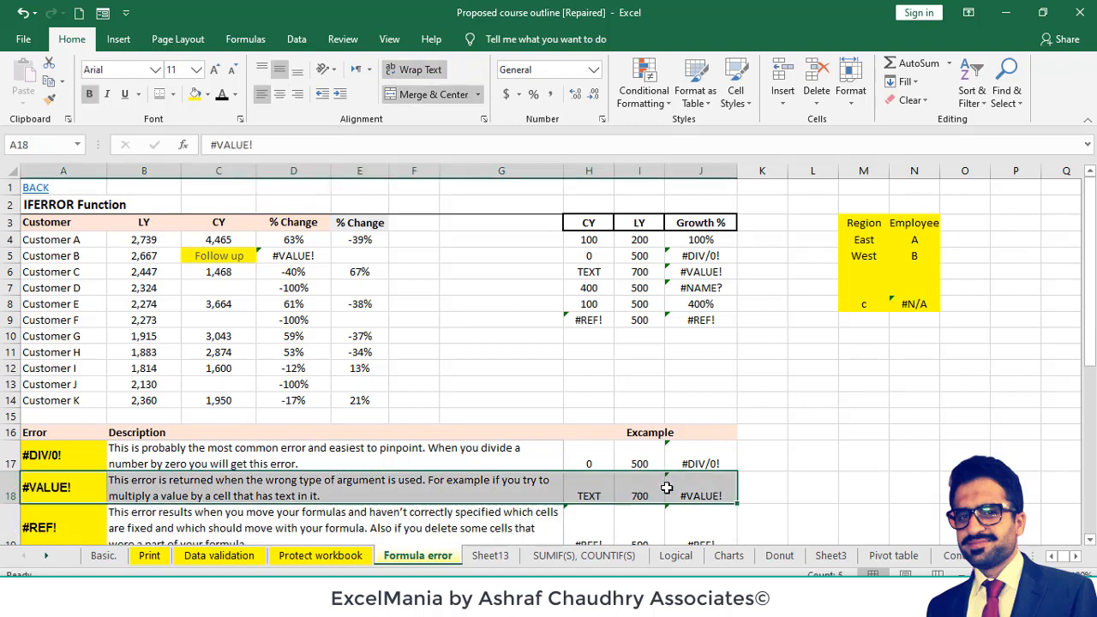
click(196, 96)
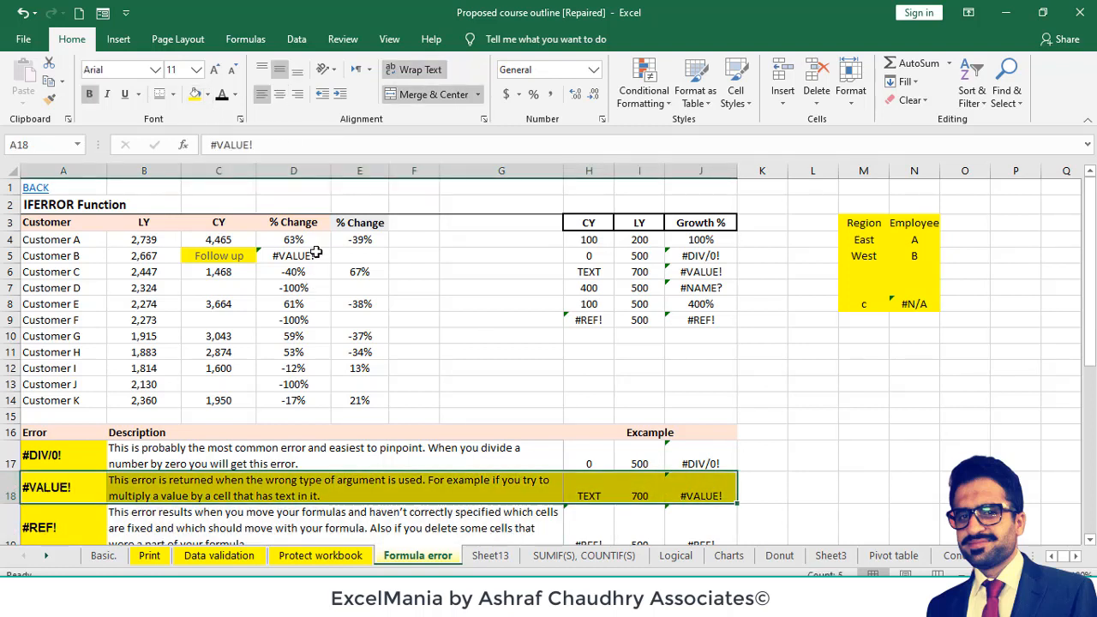
- Examine the D5 formula and the Follow up entry it refers to within the customer table A3:E14
click(315, 254)
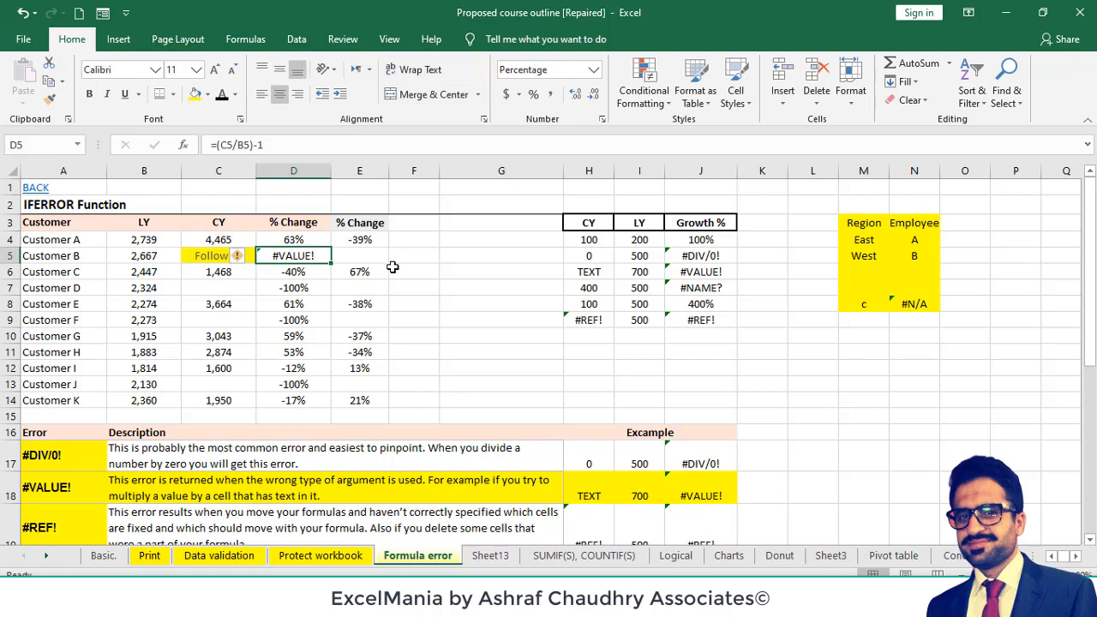
double_click(300, 255)
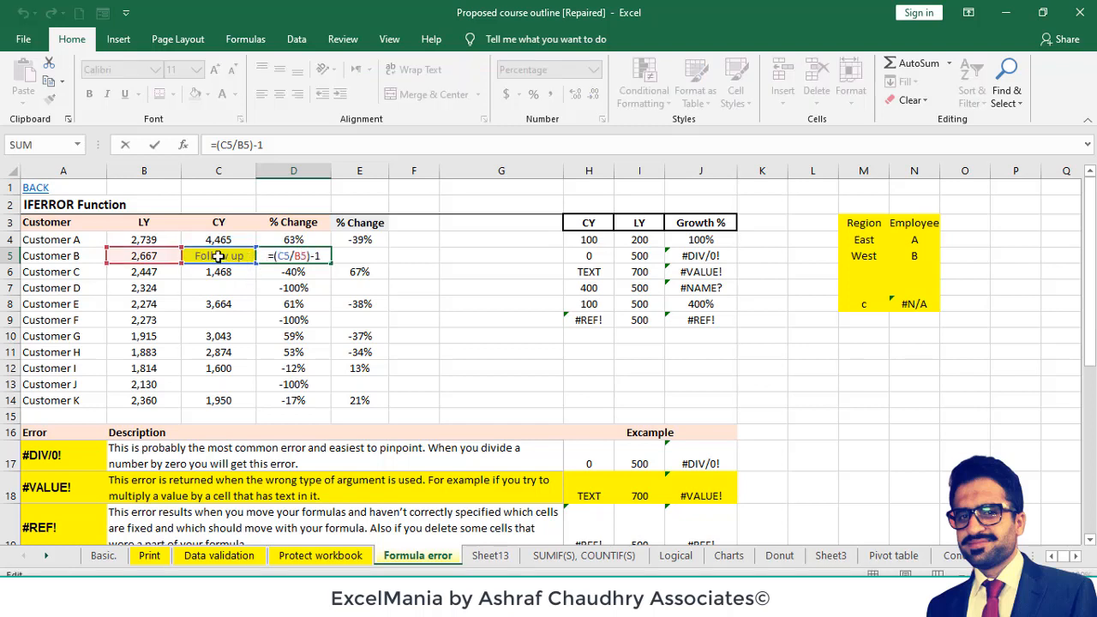
key(Escape)
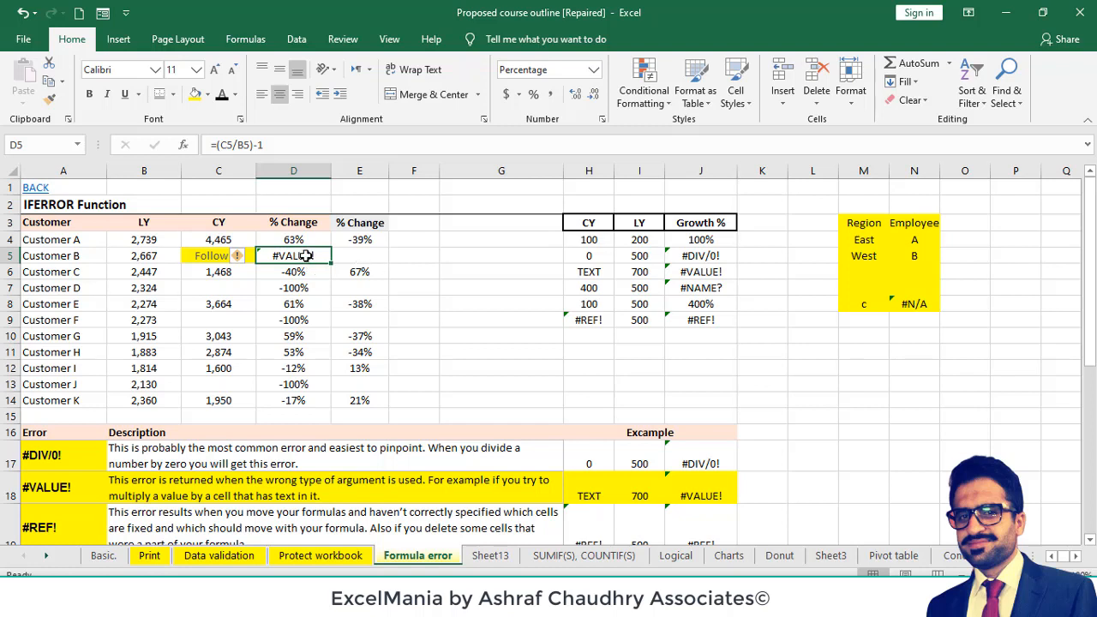
click(72, 224)
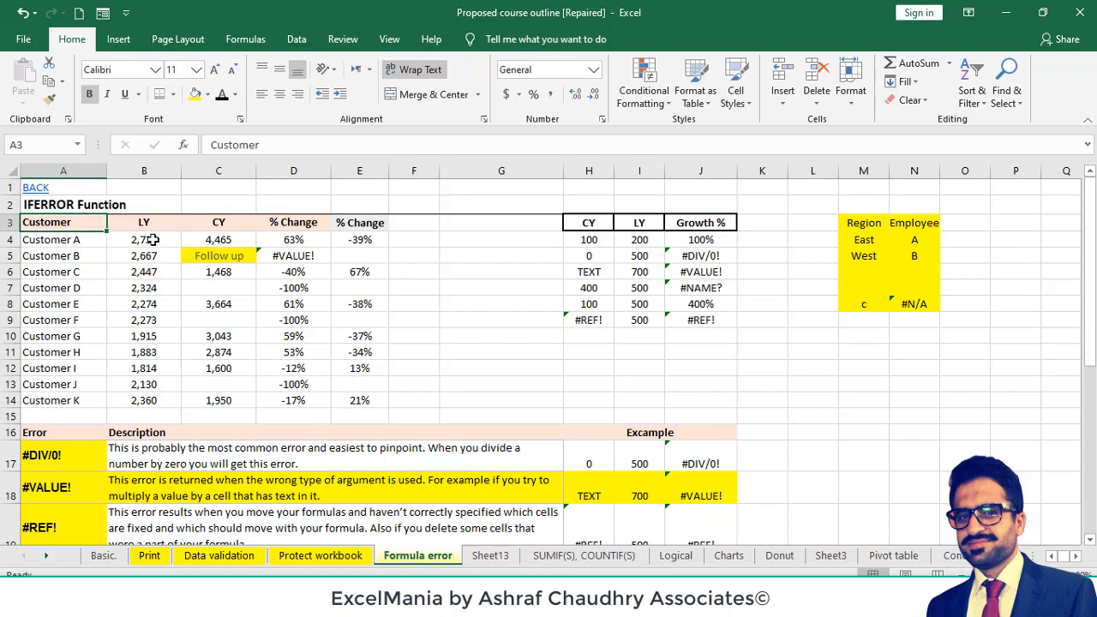
mouse_move(101, 221)
mouse_down()
mouse_move(360, 377)
mouse_move(363, 399)
mouse_up()
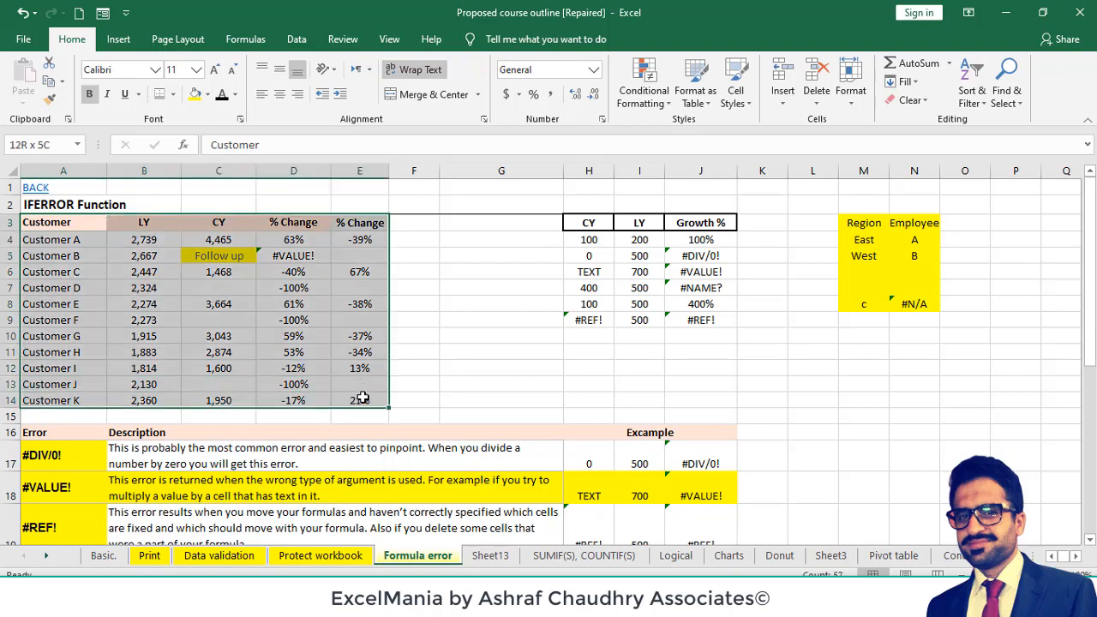
click(212, 255)
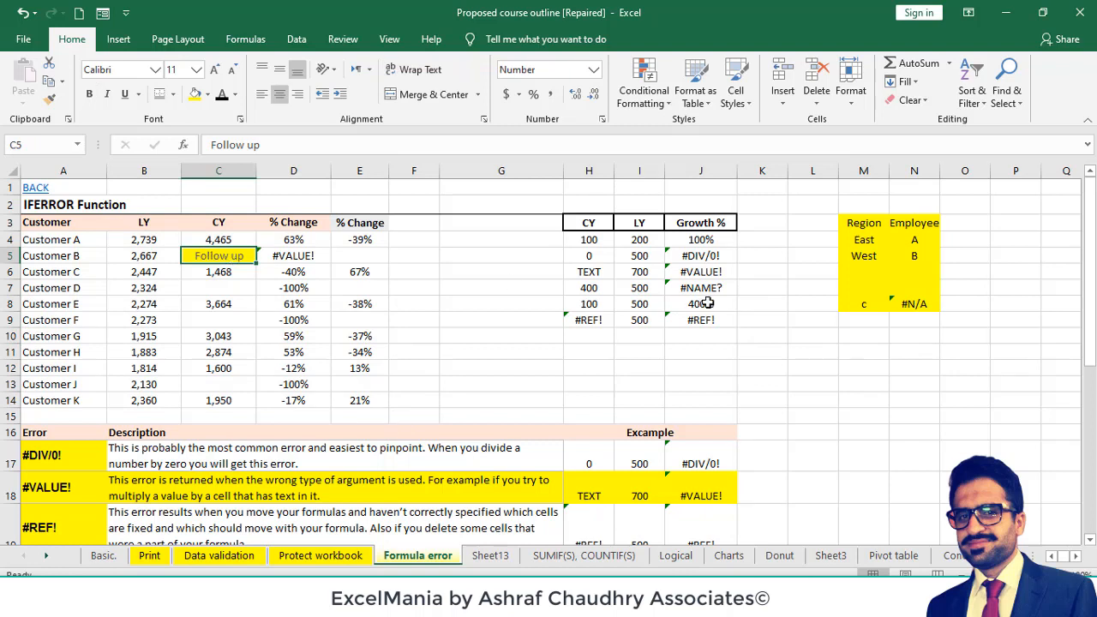
- Compare the lookup value and formula in M8:N8 with the % Change formulas in D5 and E5
click(908, 303)
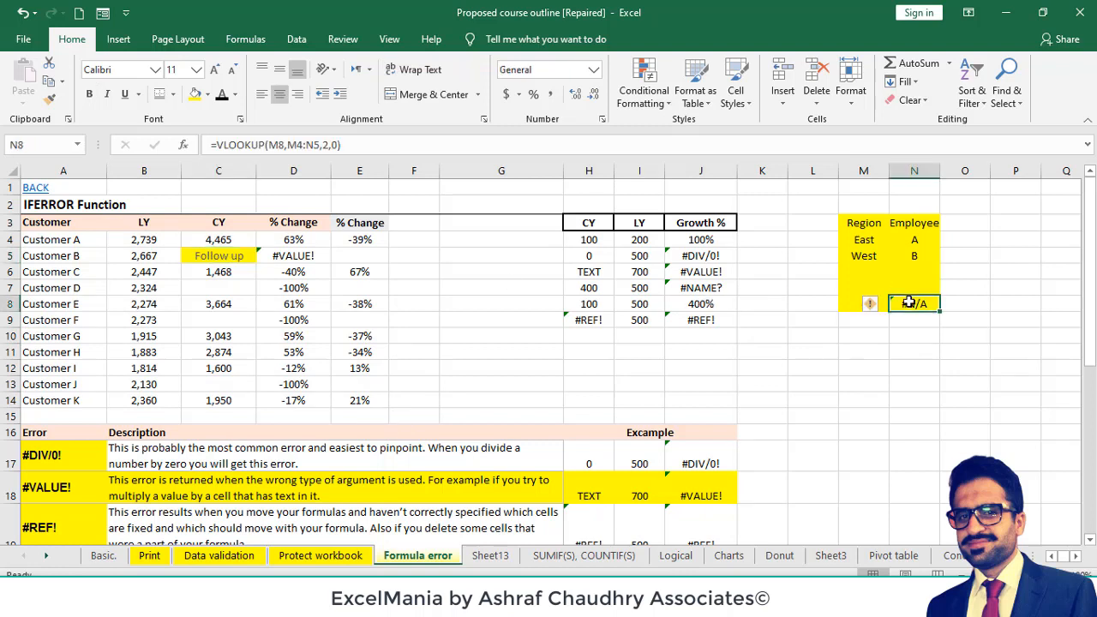
click(859, 301)
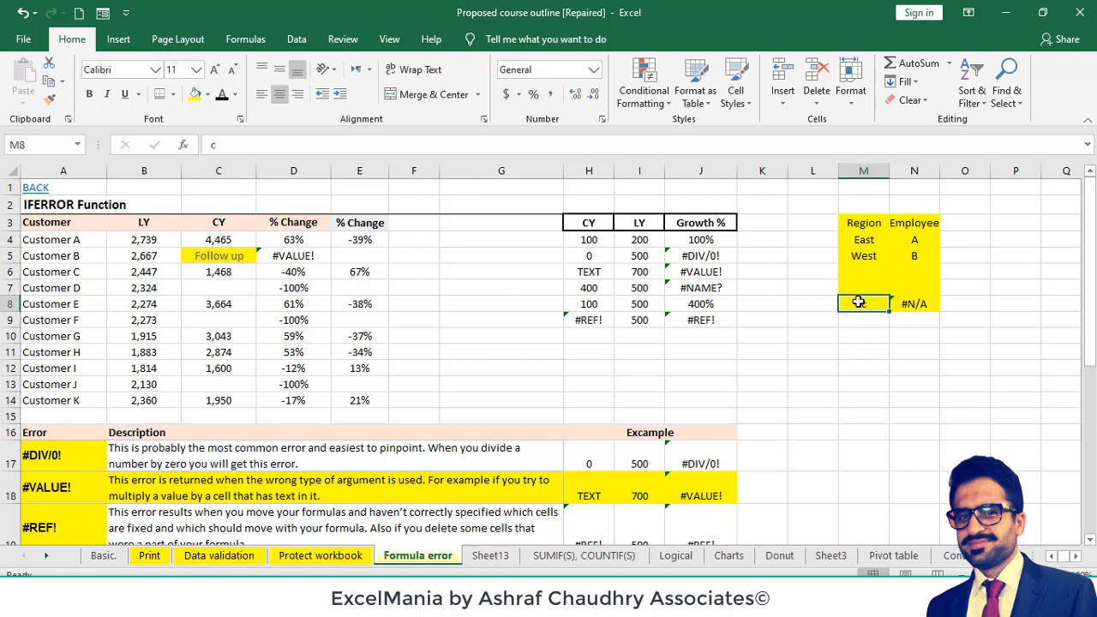
click(912, 302)
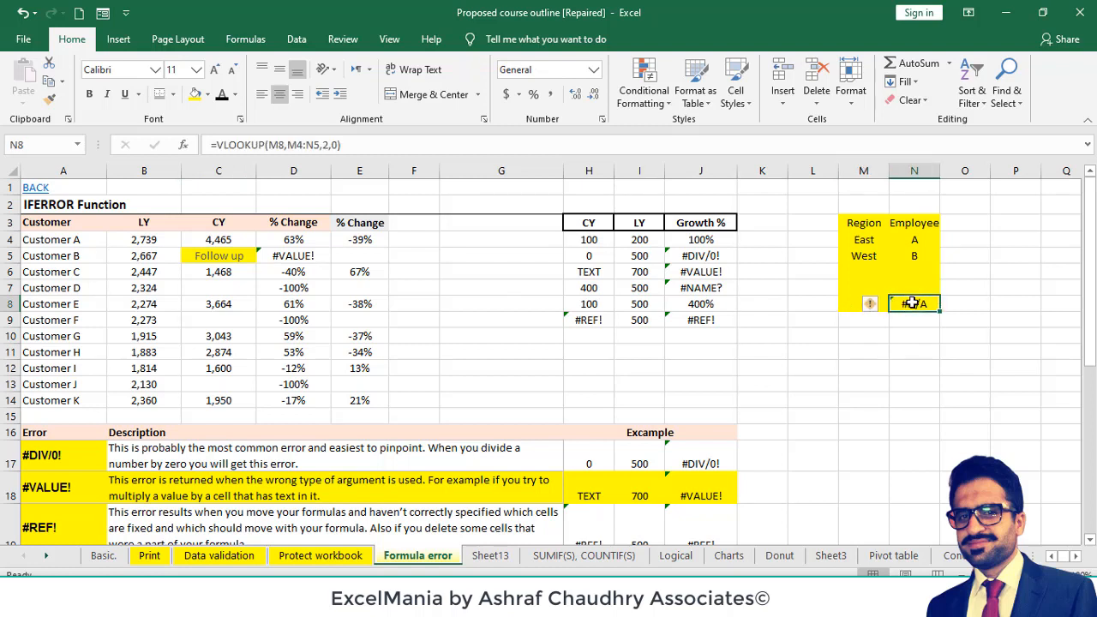
click(851, 303)
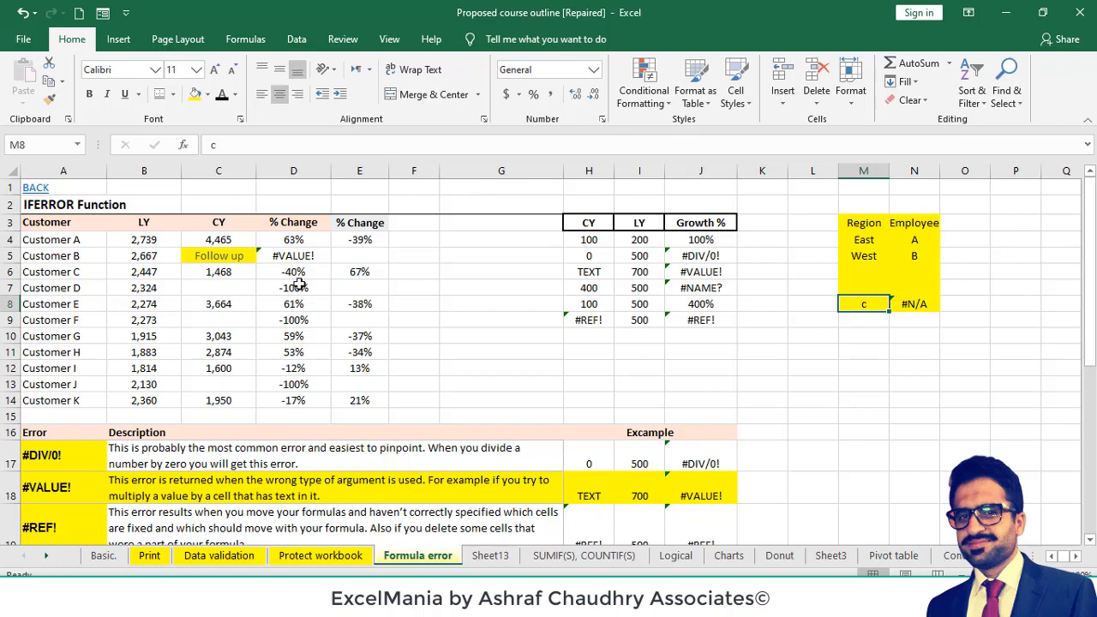
click(290, 255)
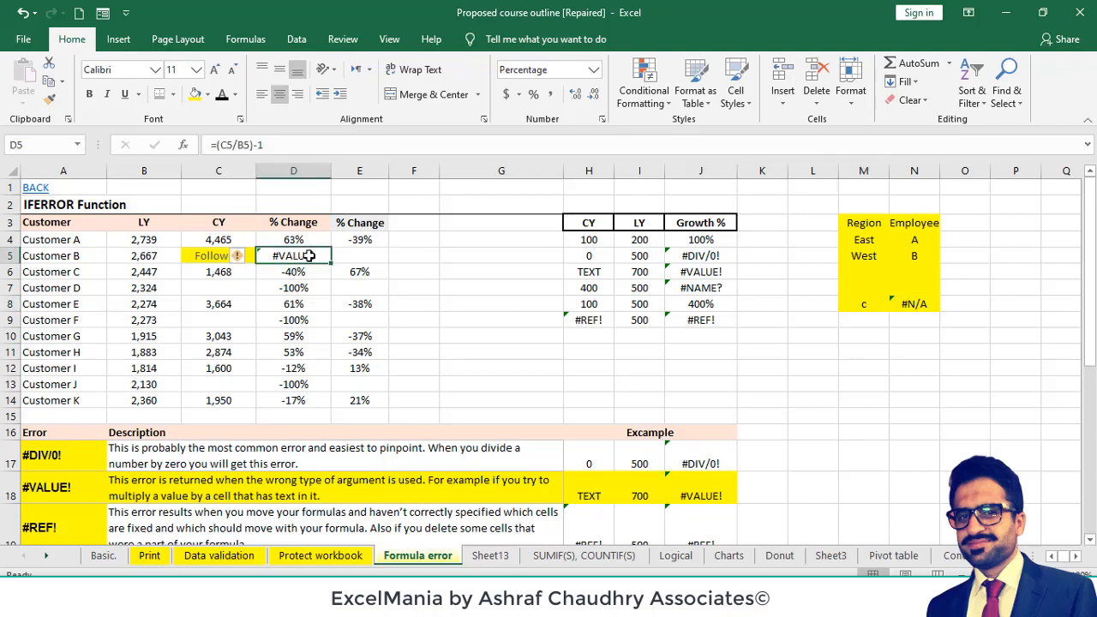
click(369, 256)
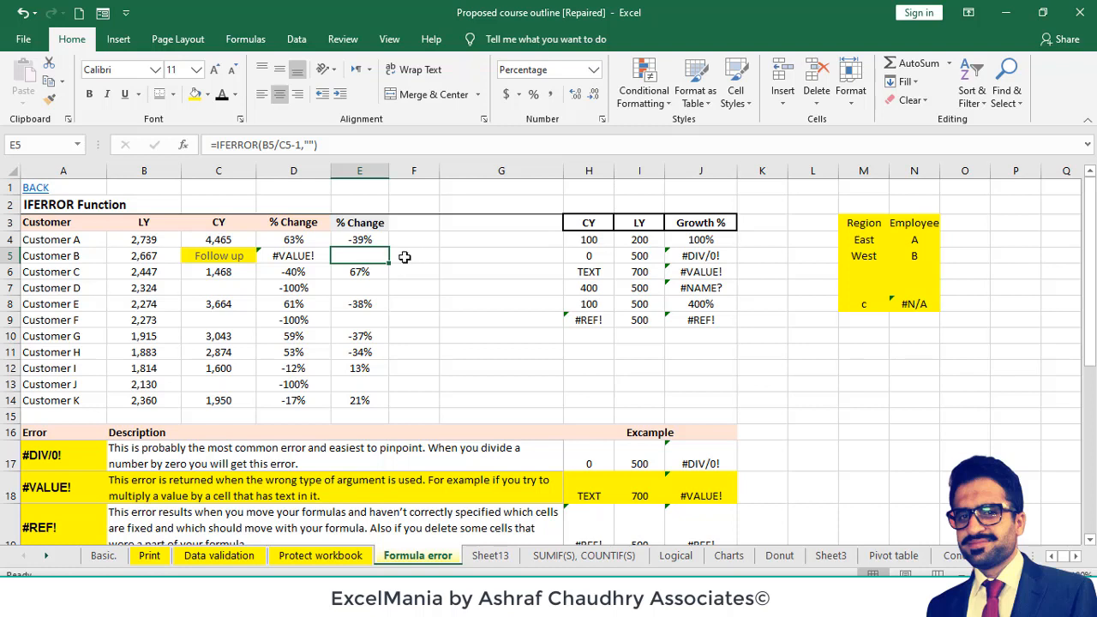
- Enter the formula =(C5/B5)-1 in F5 and widen column F slightly
click(404, 257)
text(=)
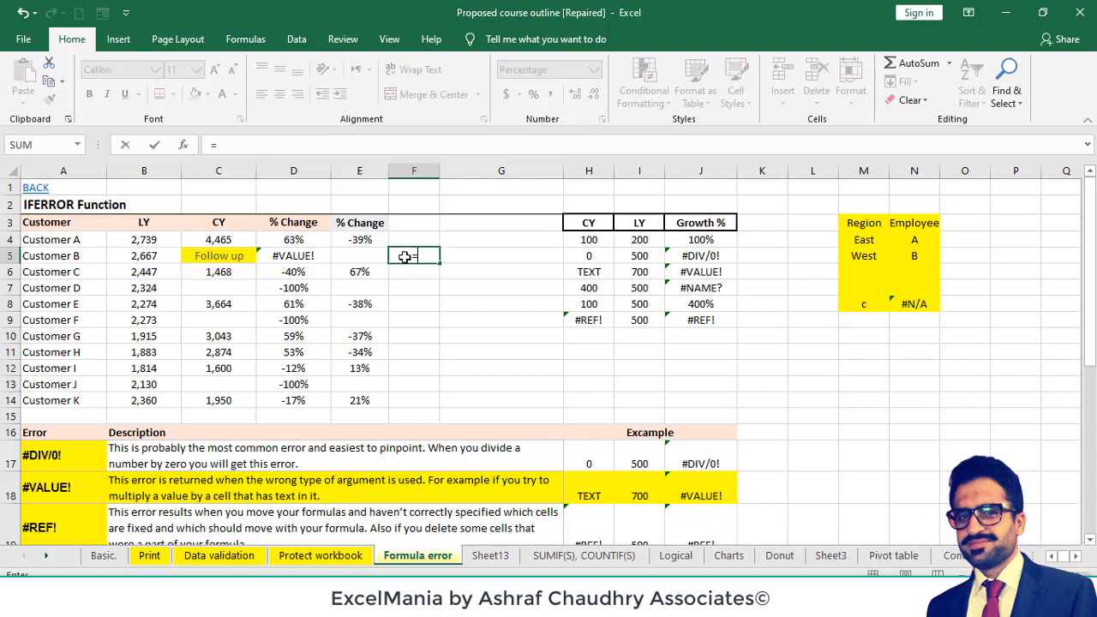
key(Escape)
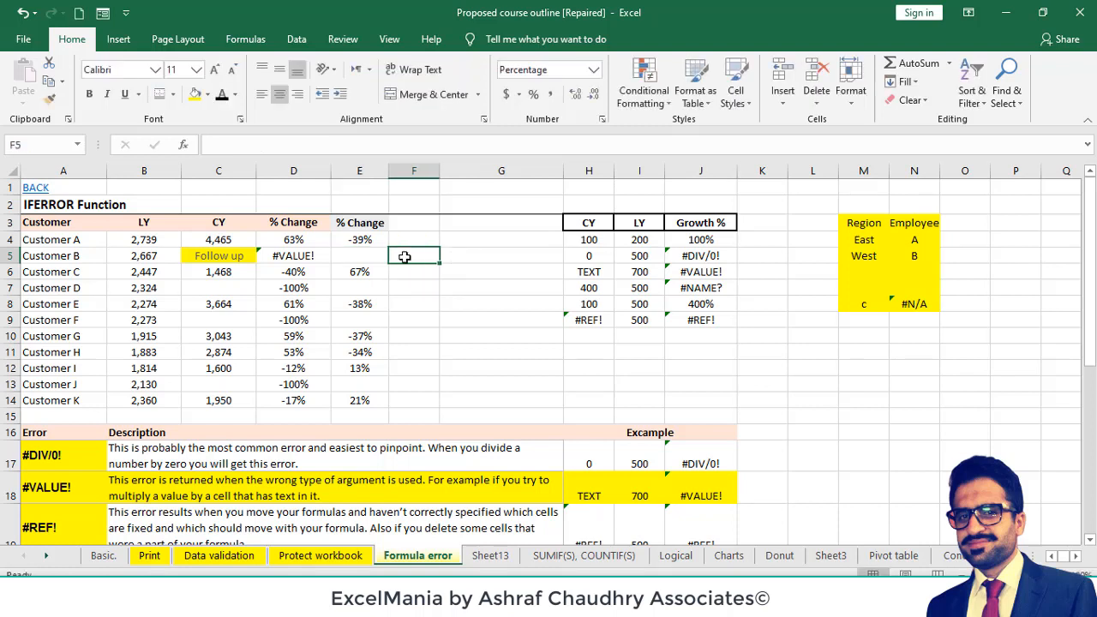
text(=)
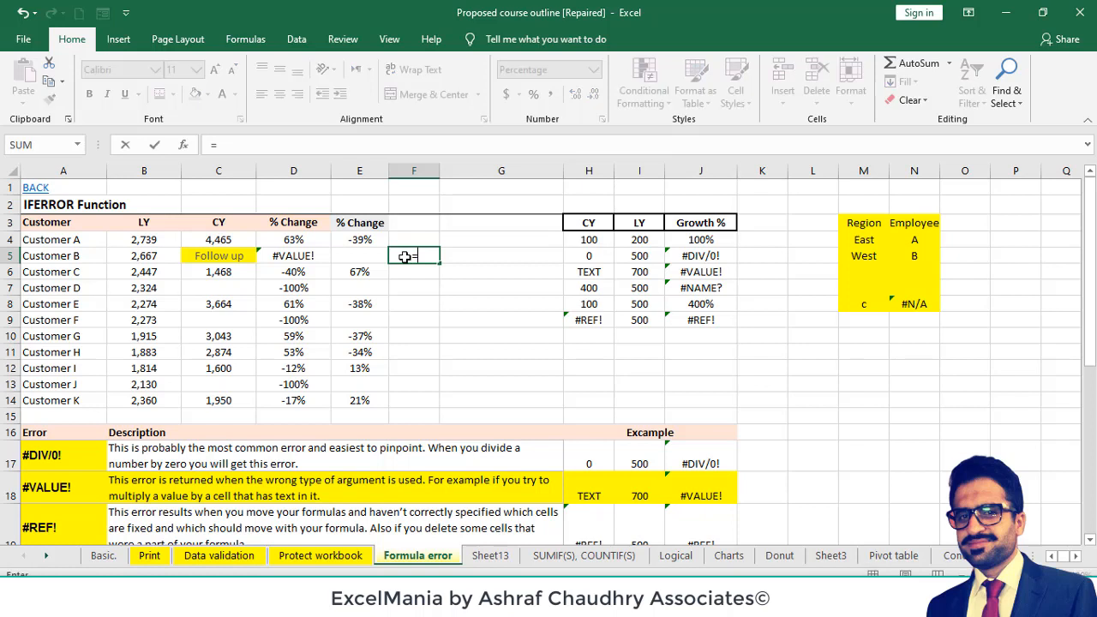
click(235, 257)
text(/)
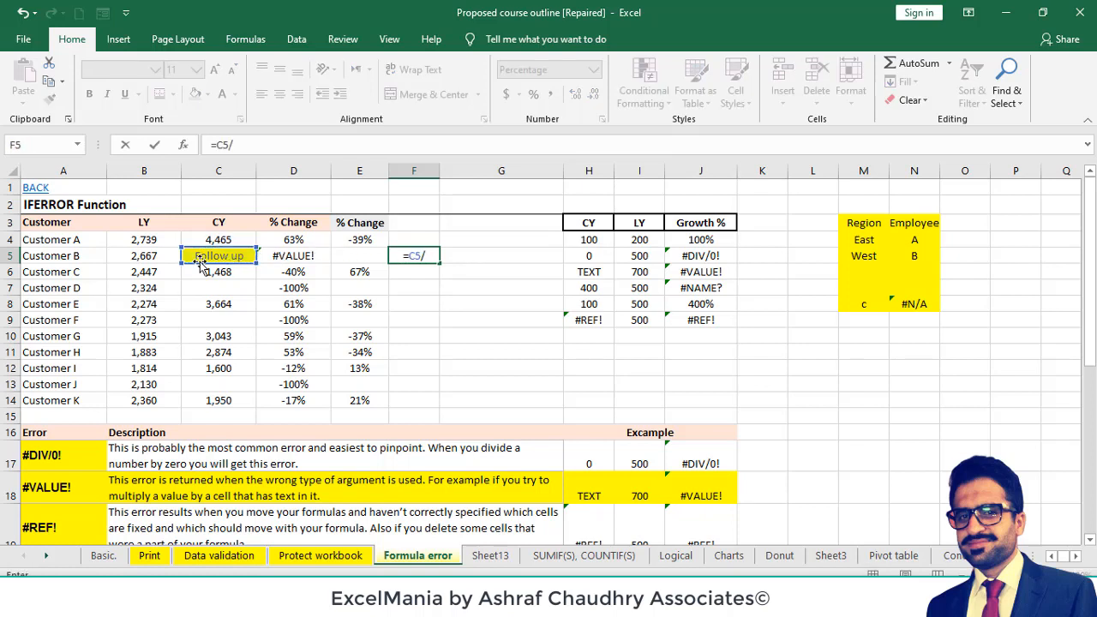
click(163, 258)
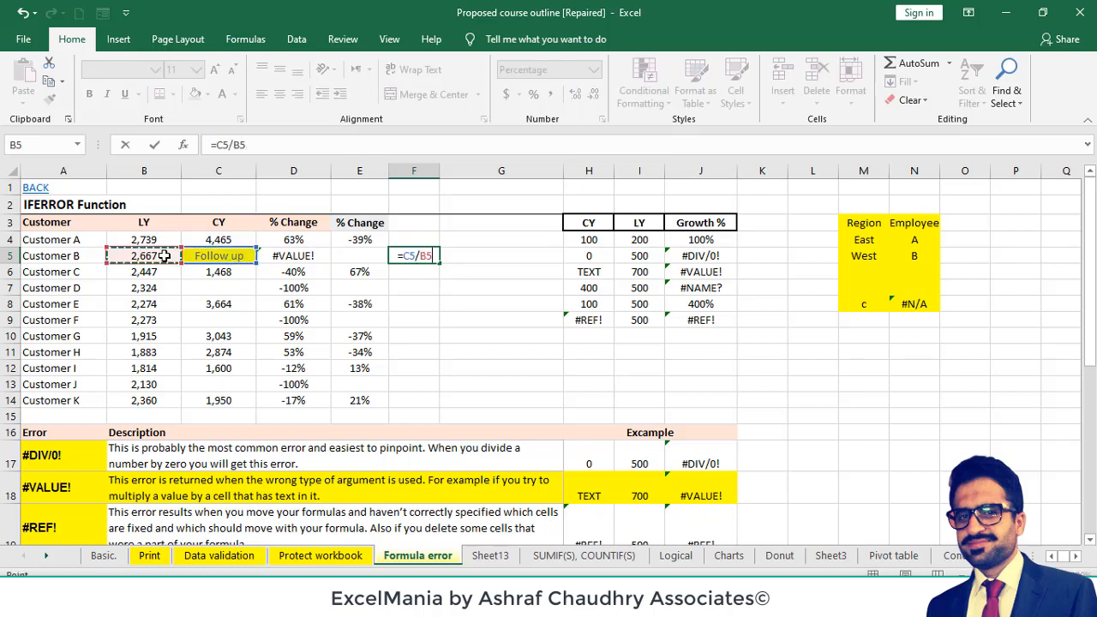
click(304, 144)
text())
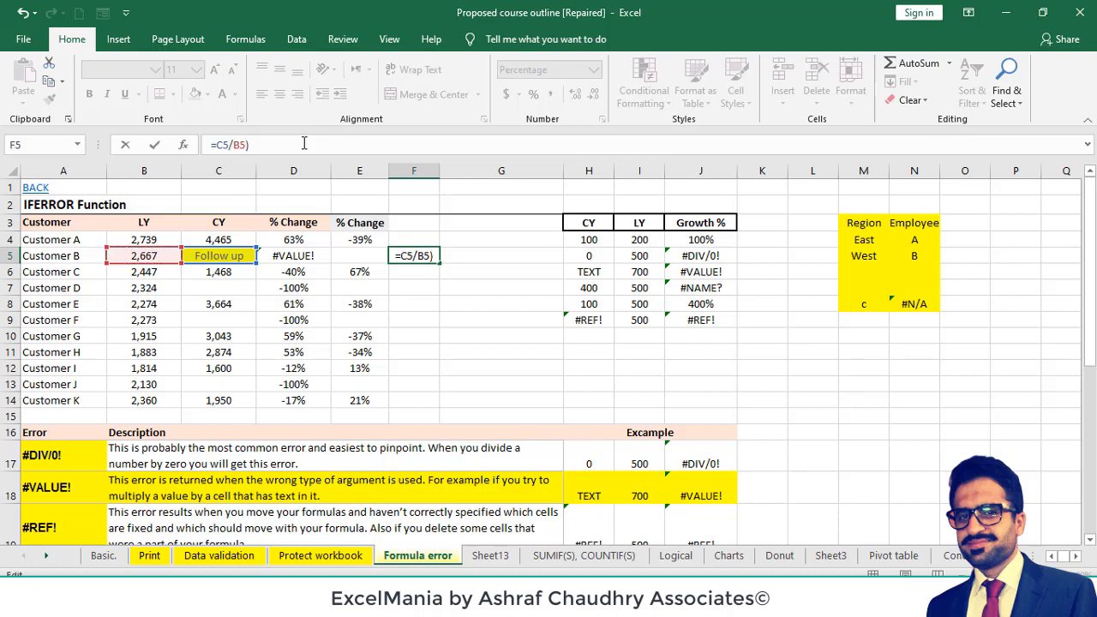
text(-1)
click(219, 147)
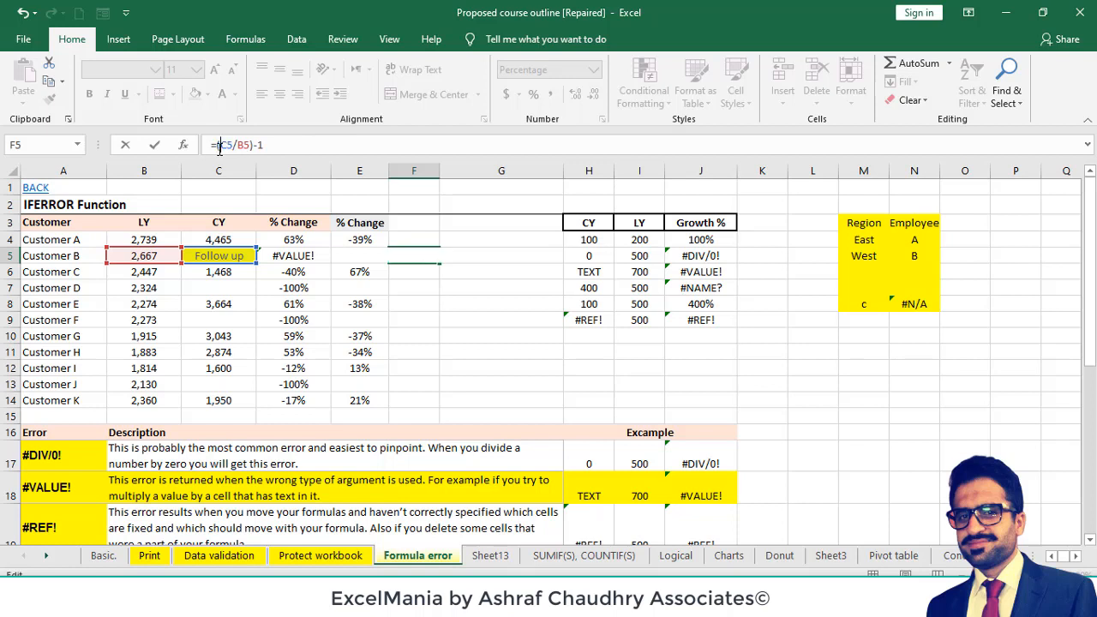
text(()
key(Return)
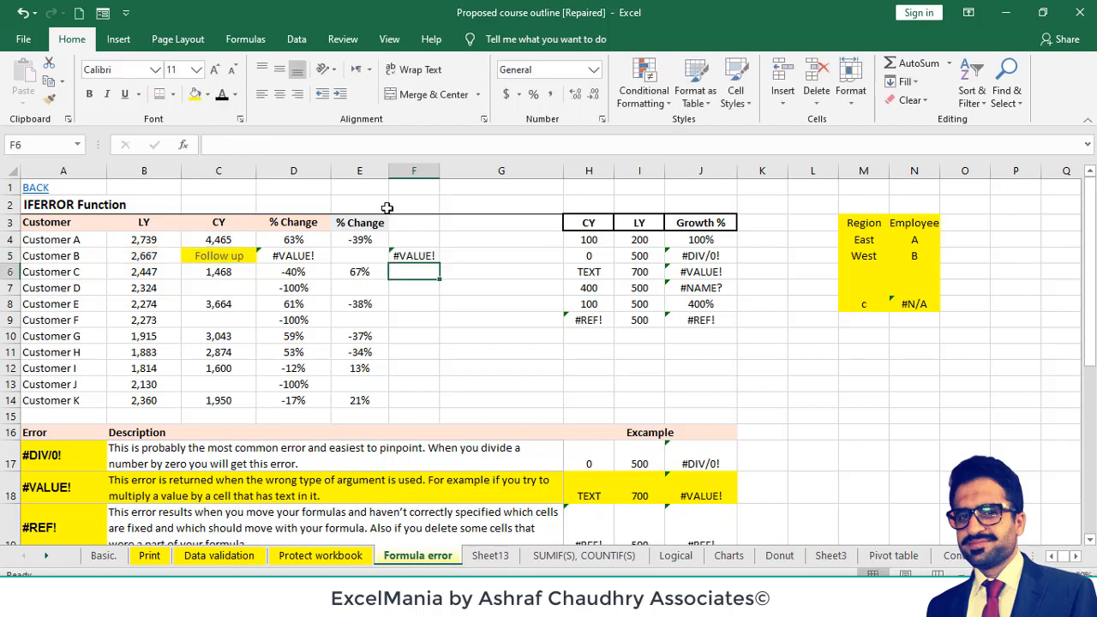
click(429, 256)
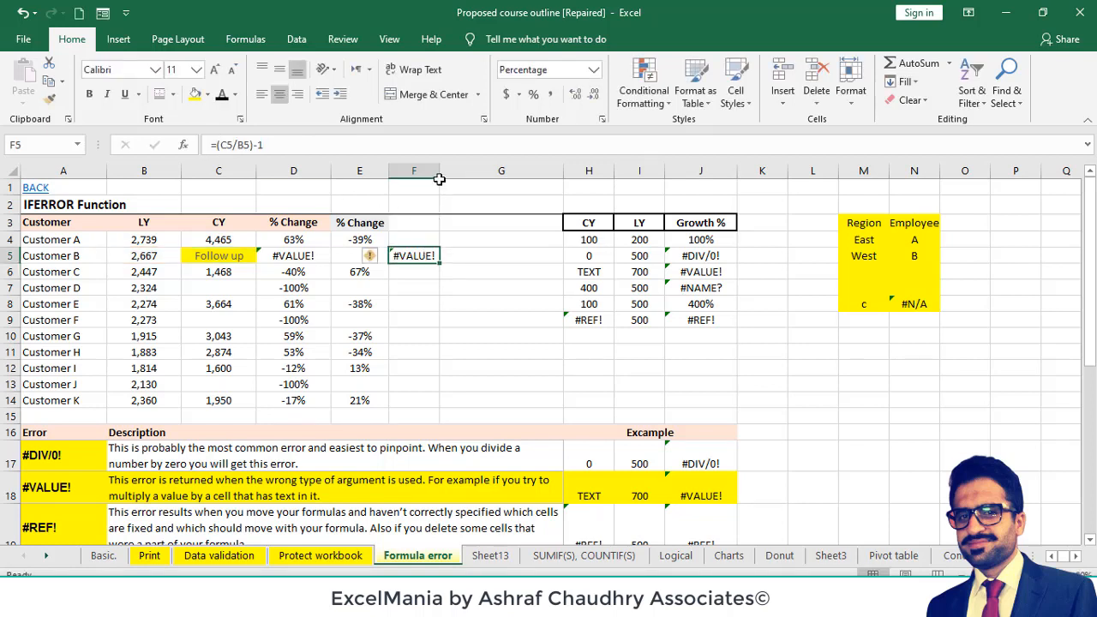
drag(439, 179, 450, 174)
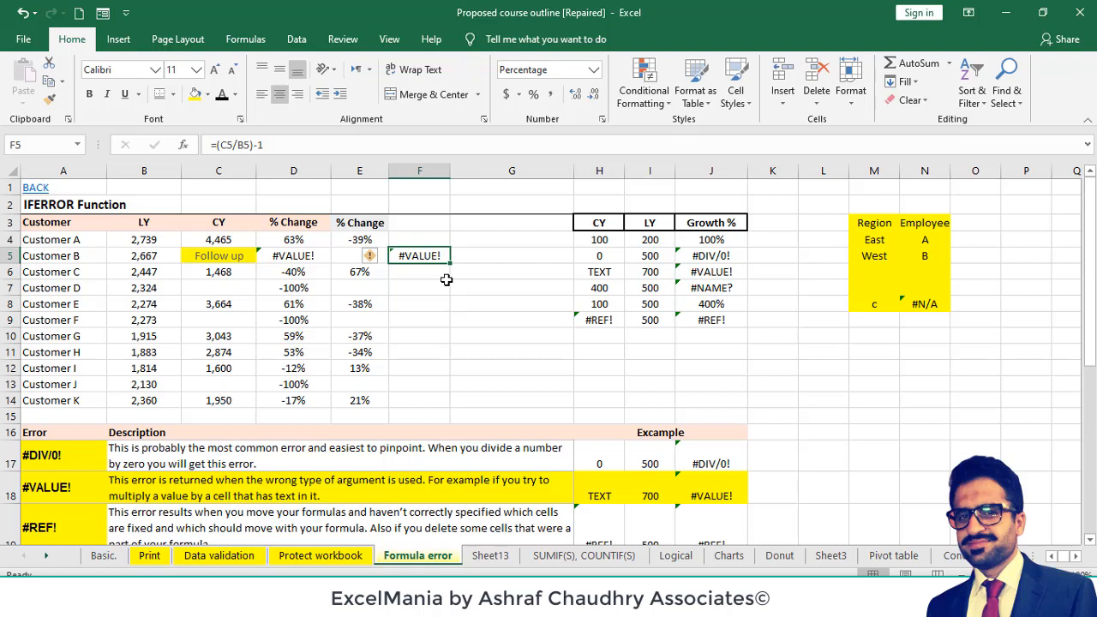
- Wrap the F5 formula in IFERROR, removing the inner closing parenthesis so C5/B5-1 is the value argument
click(219, 147)
text(IFER)
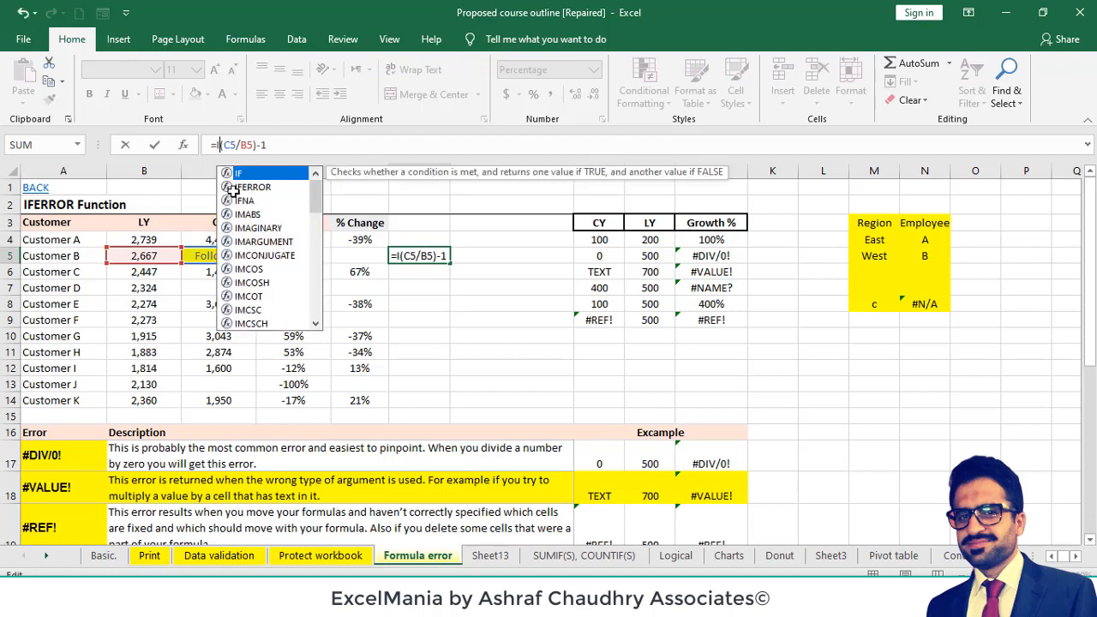
text(ROR)
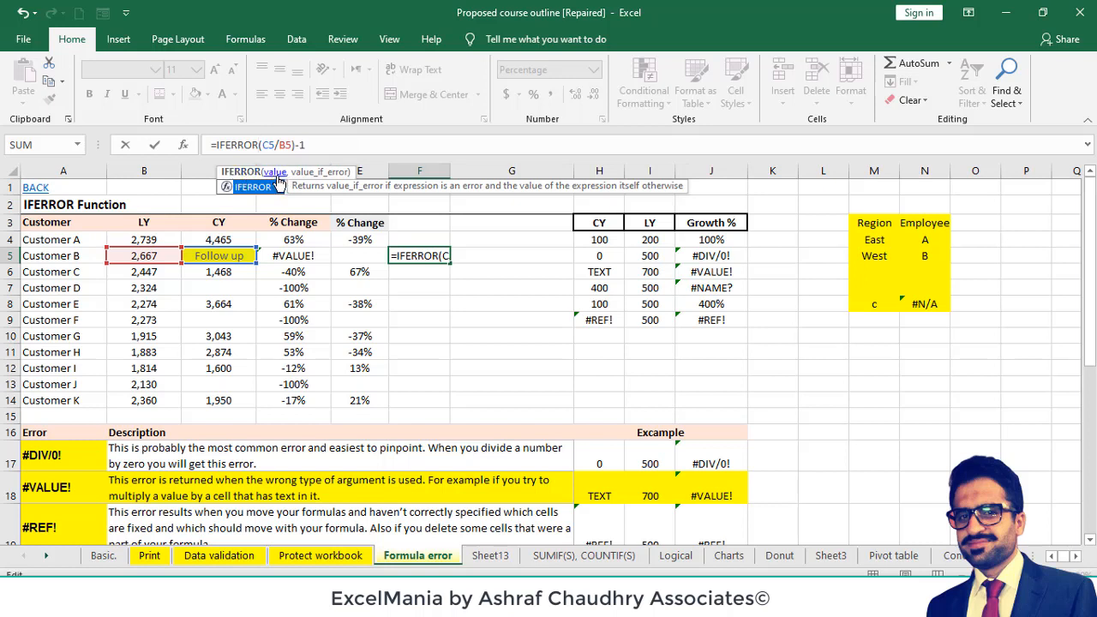
click(274, 172)
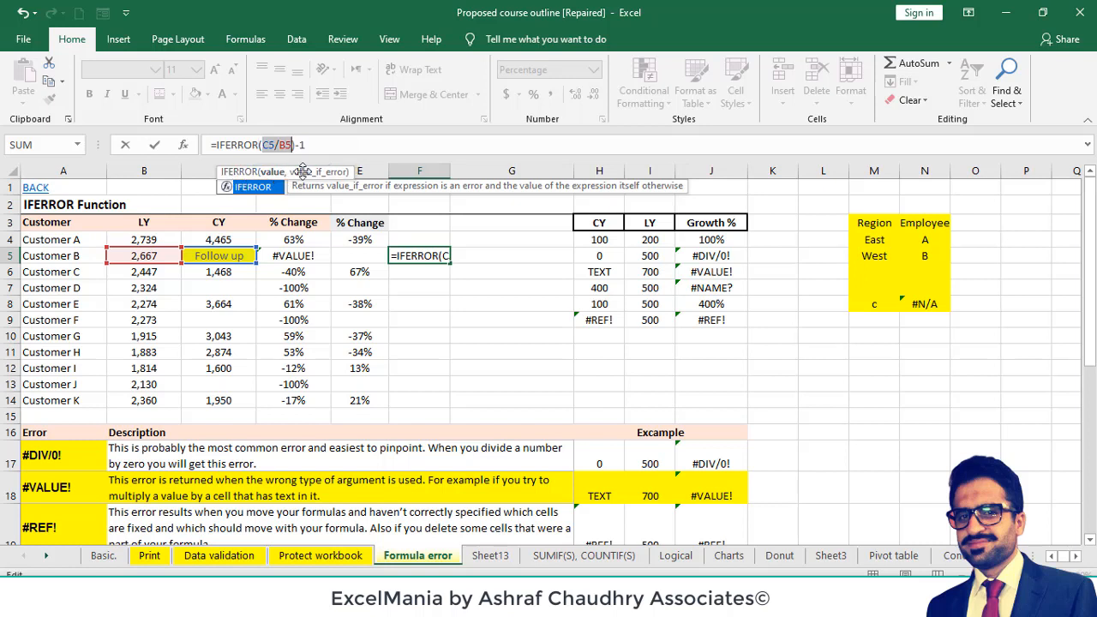
click(319, 144)
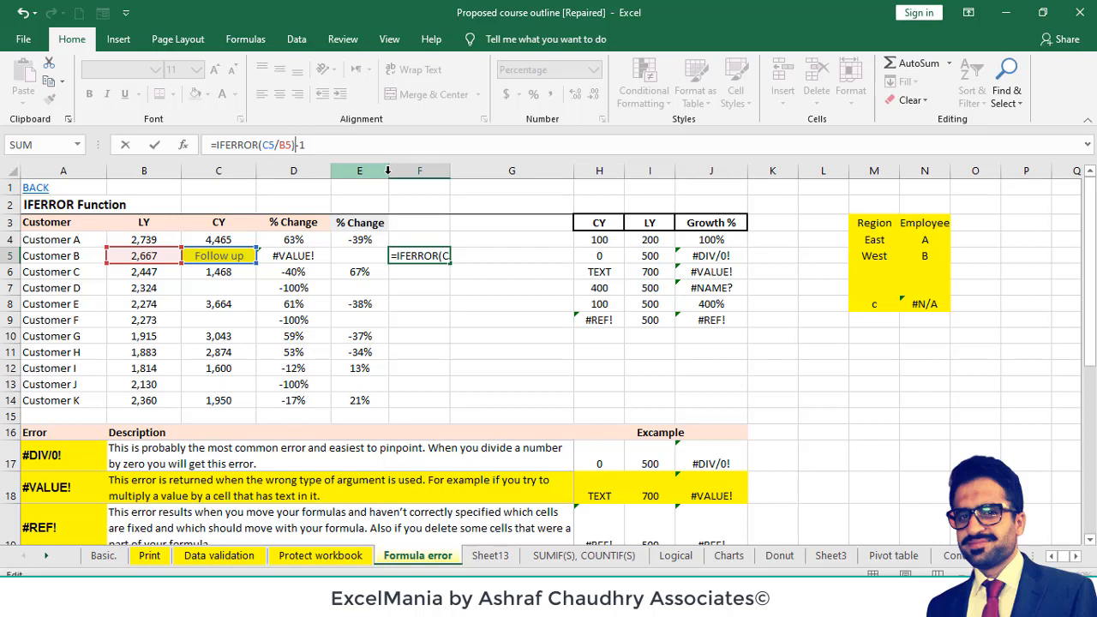
key(BackSpace)
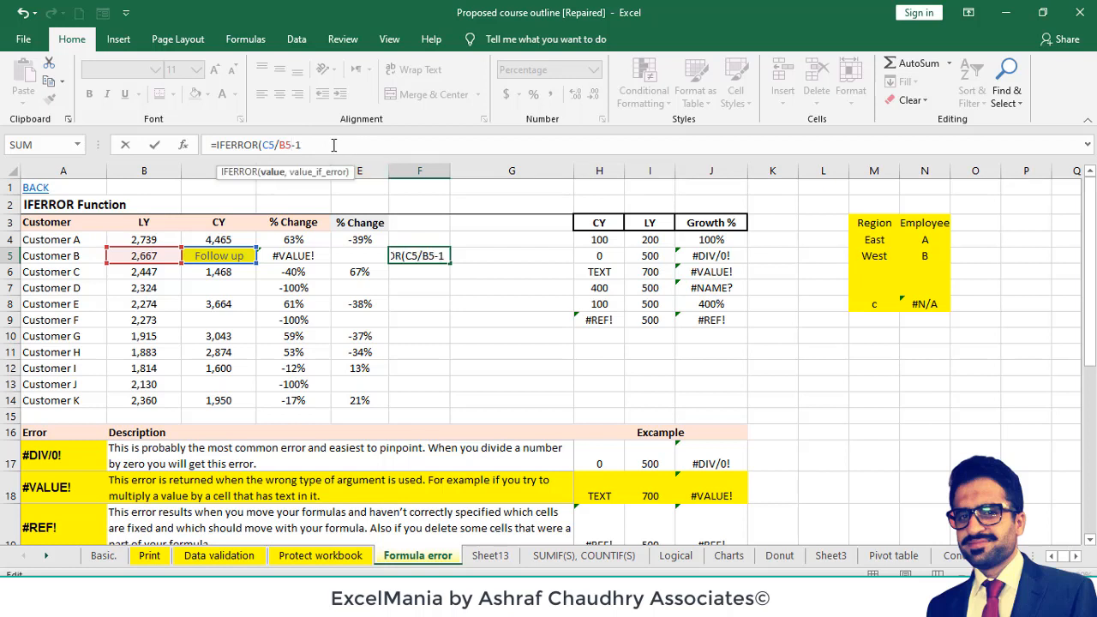
- Complete F5 as =IFERROR(C5/B5-1," Formula error") and autofit column F to its contents
text(,)
text(")
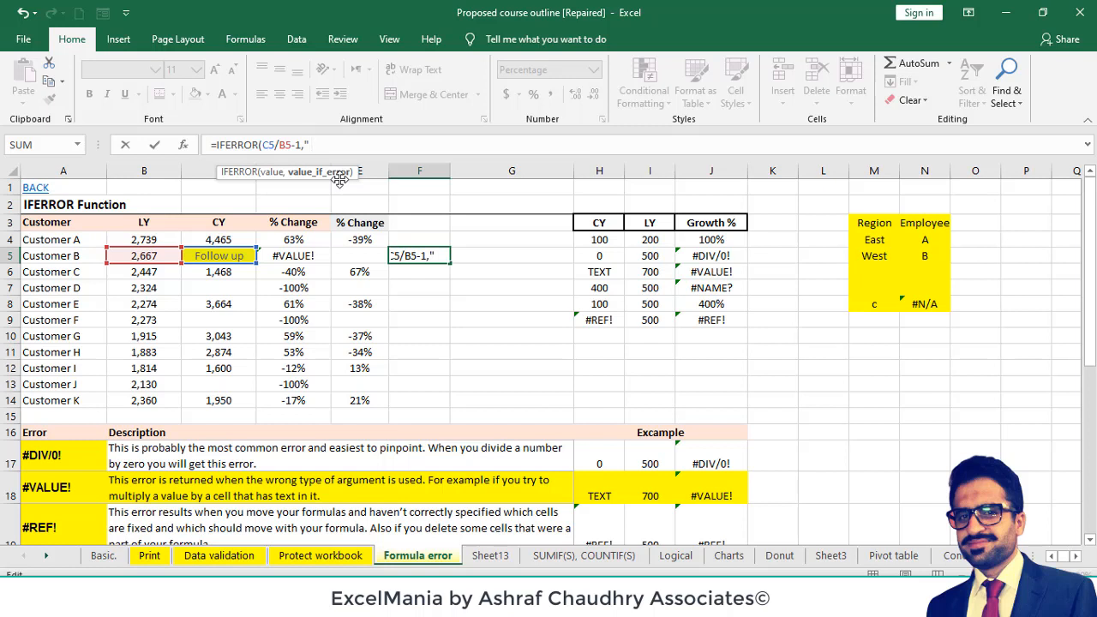
text( Formula )
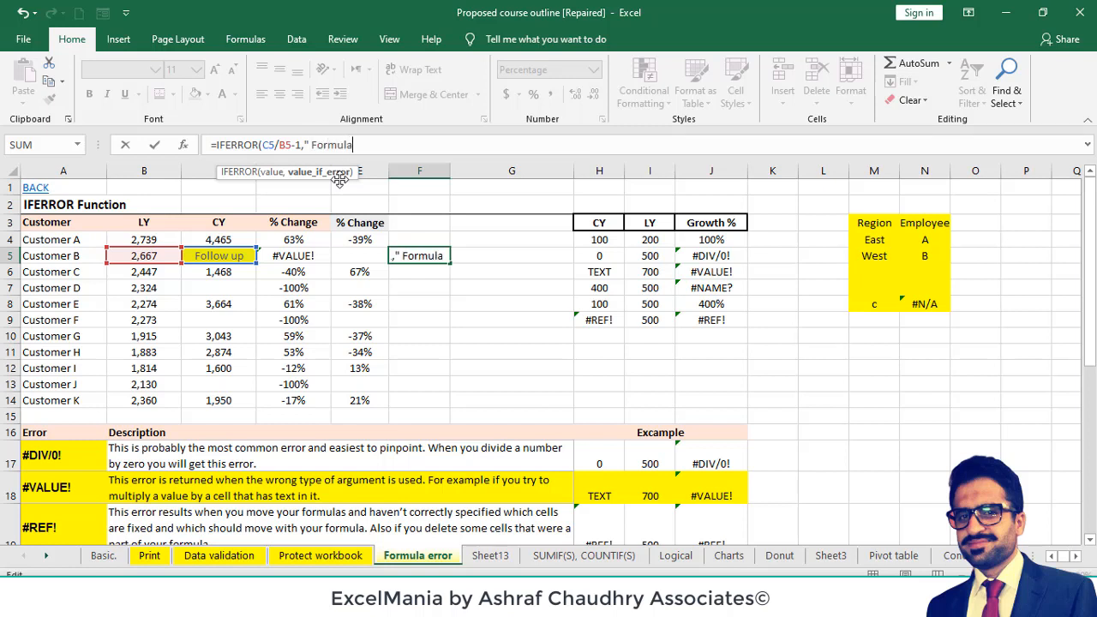
text(error")
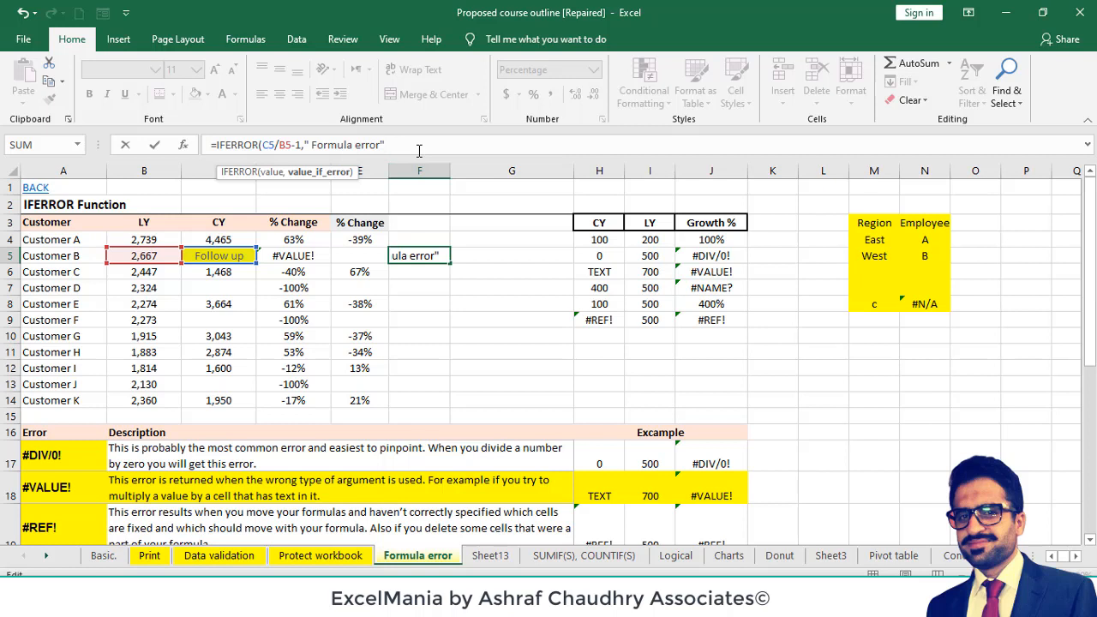
text())
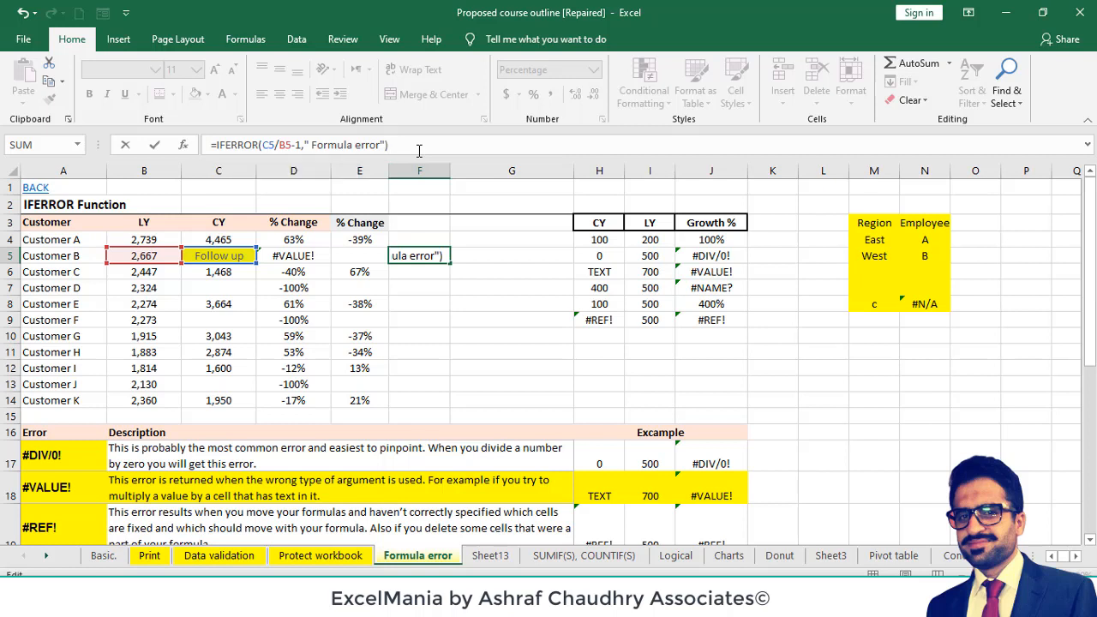
key(Return)
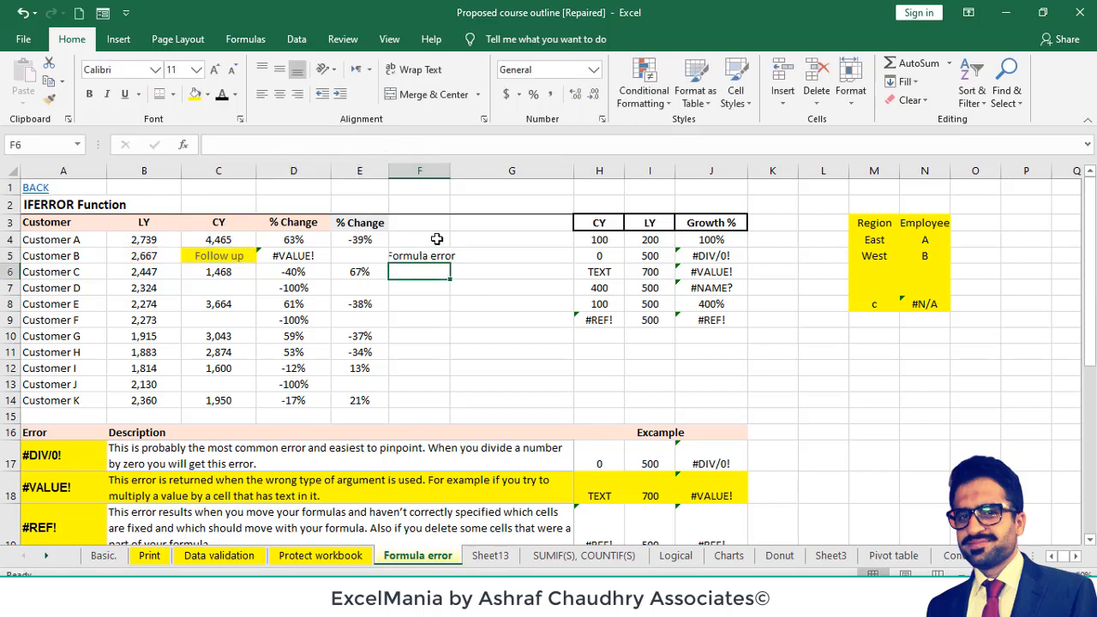
double_click(450, 170)
- Compare the error text argument of the IFERROR formula in F5 with the plain formula in D5
click(429, 255)
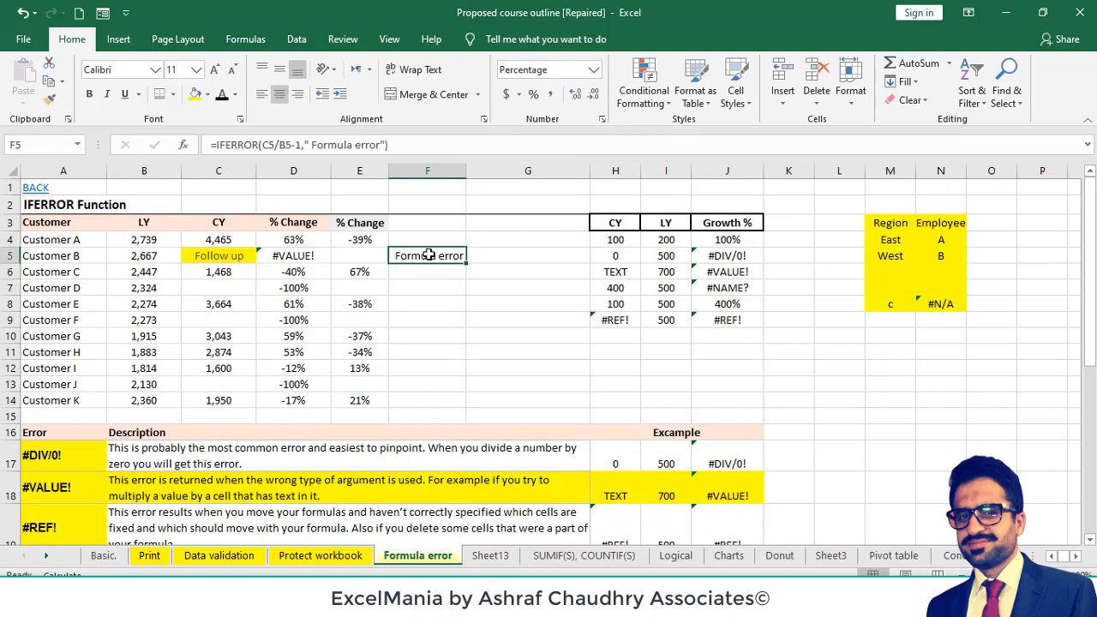
drag(312, 144, 379, 144)
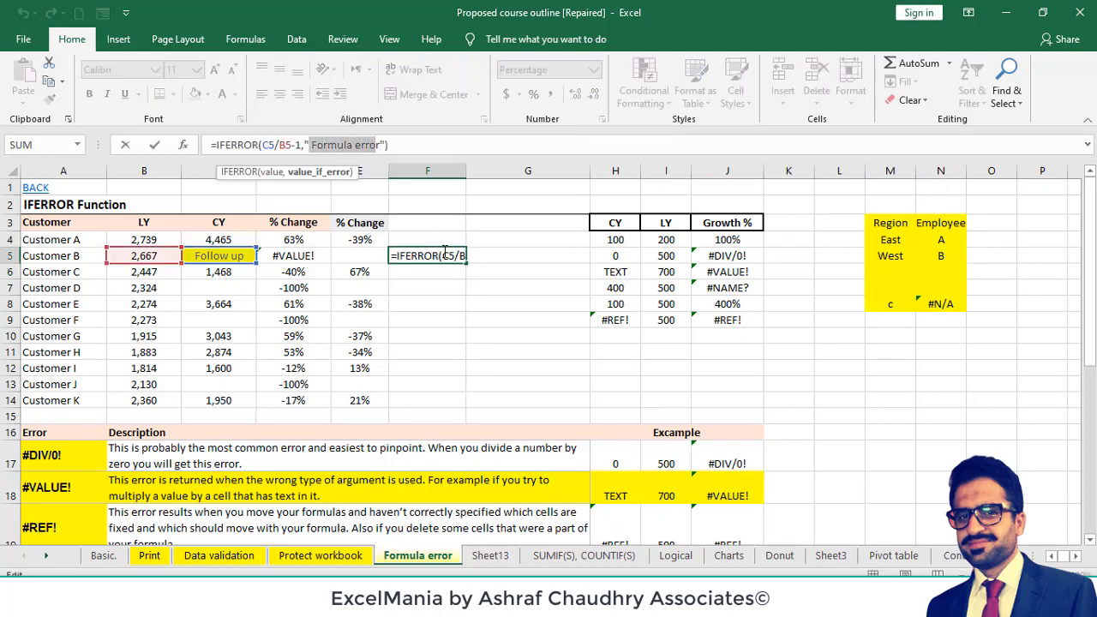
key(Escape)
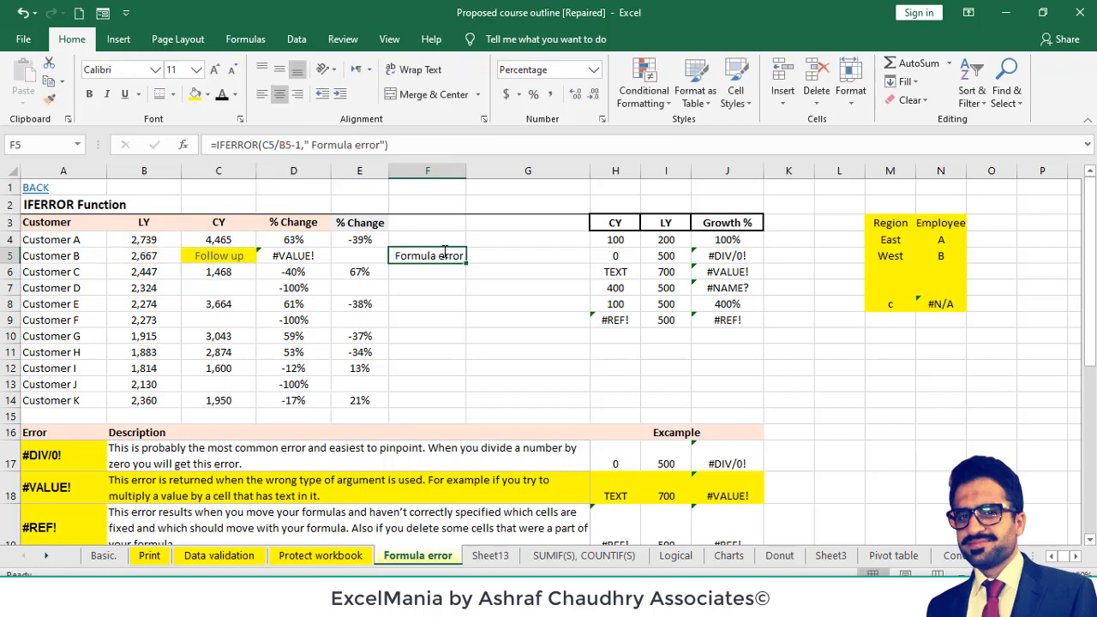
click(317, 256)
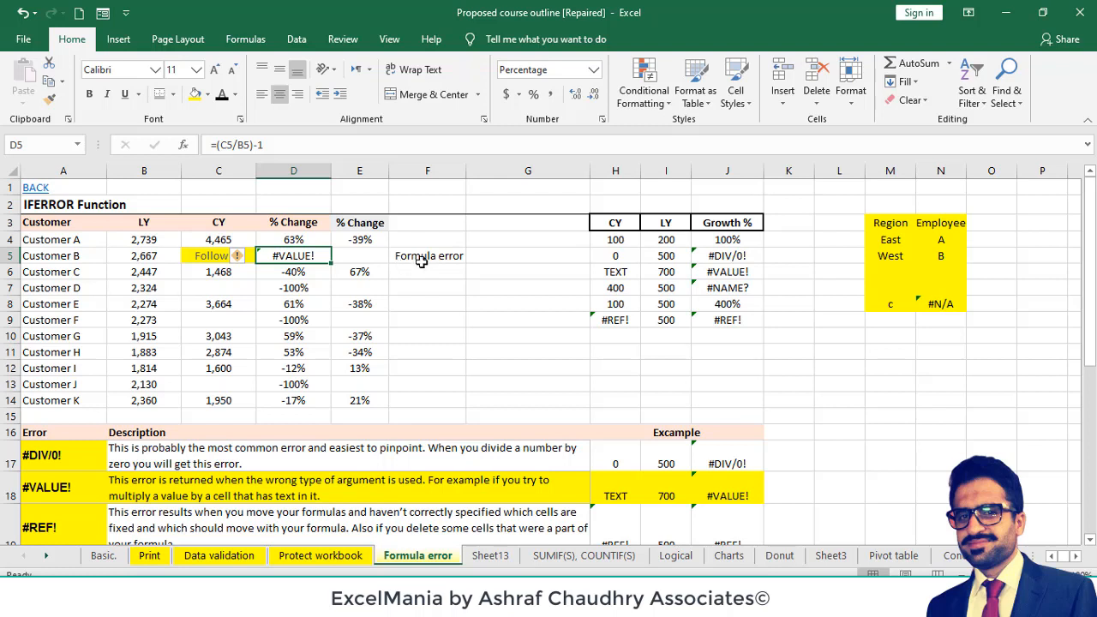
click(437, 259)
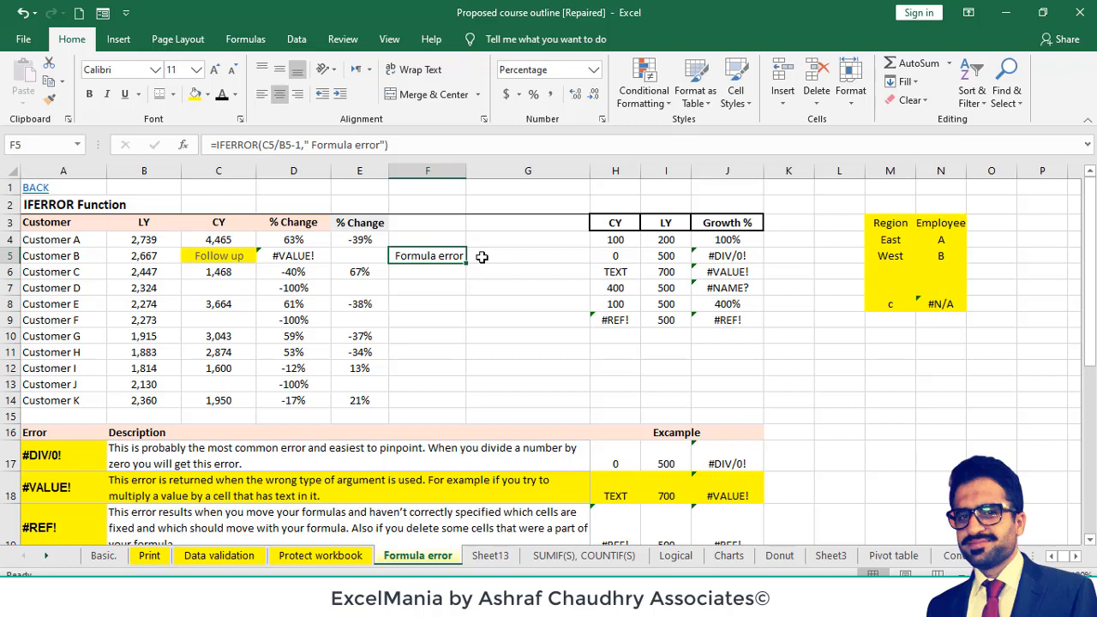
- Examine the IFERROR formula in E4, then Customer F's CY cell and the % Change formula in D9
click(362, 240)
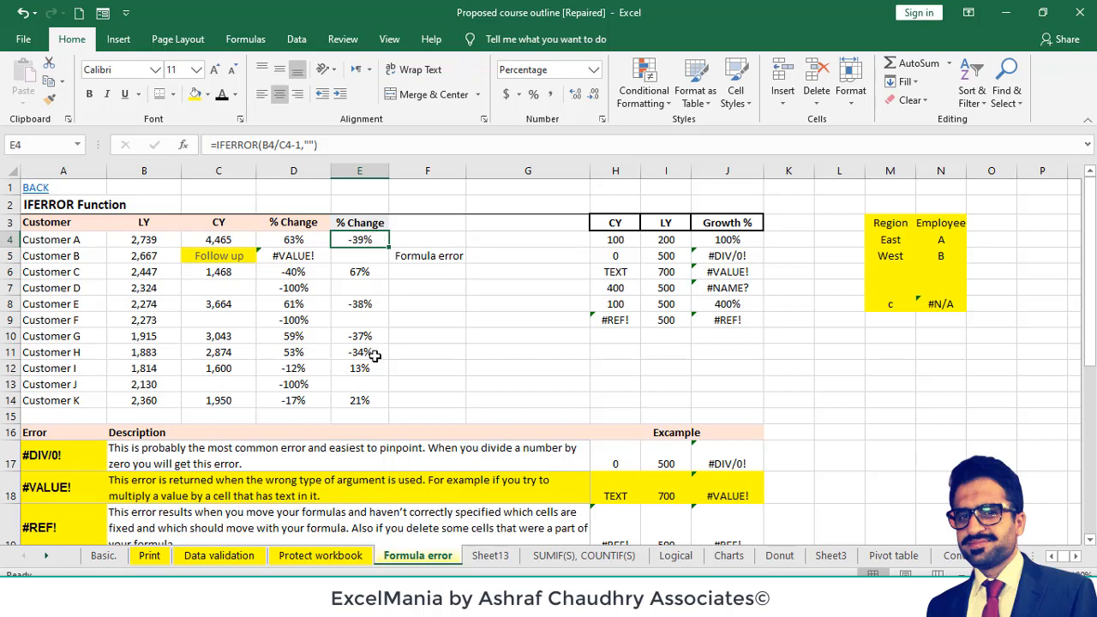
click(241, 350)
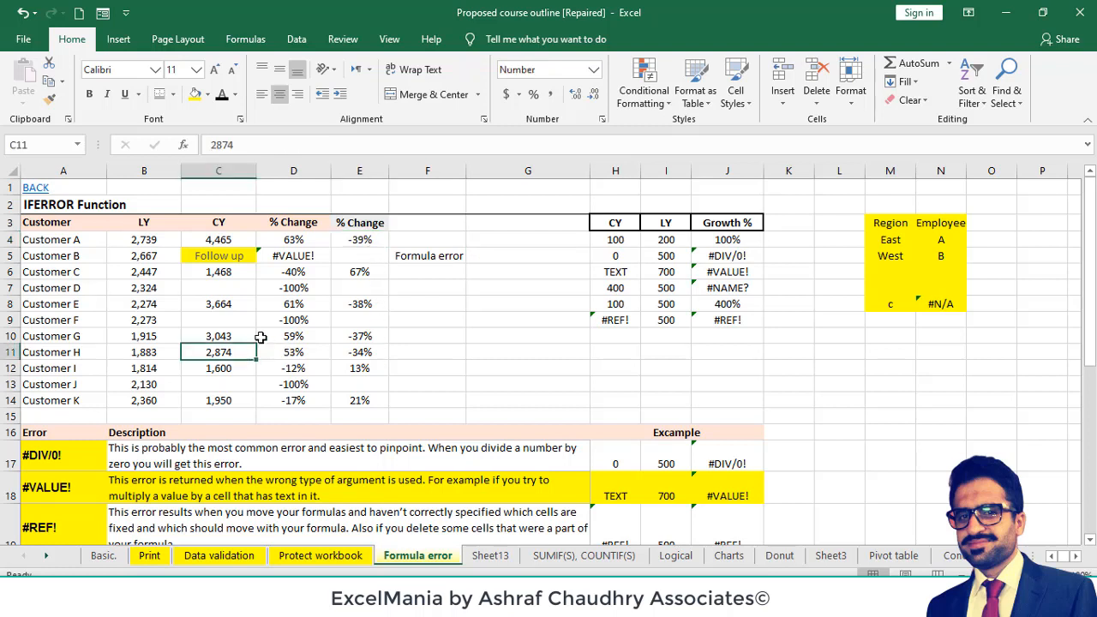
click(230, 322)
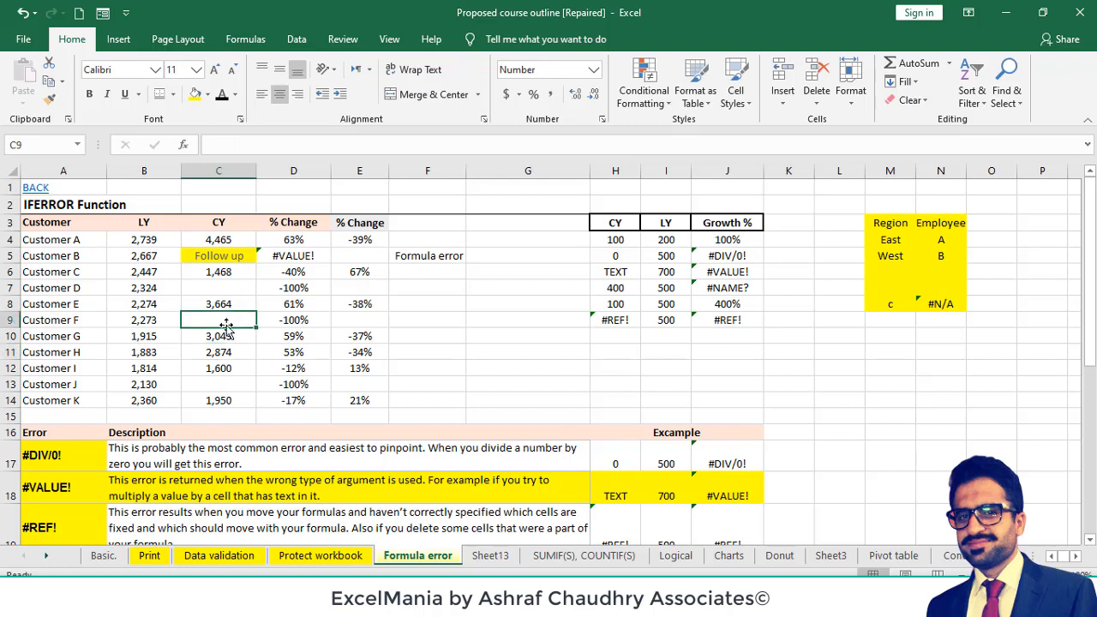
double_click(285, 319)
key(Escape)
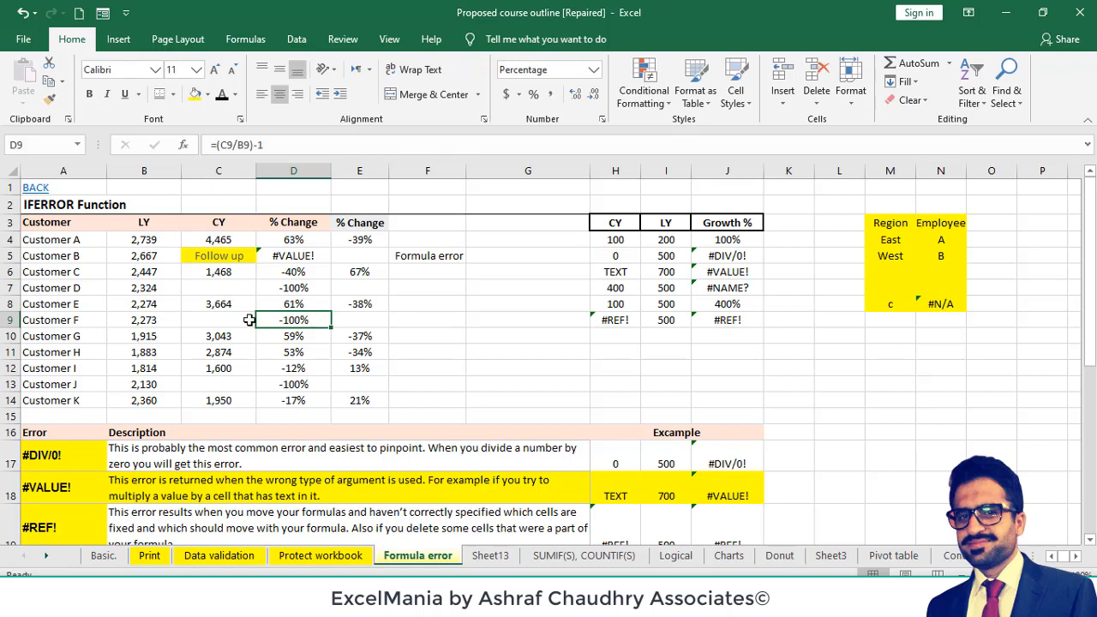
- Examine the IFERROR formula in E9, its reference to C9 and its value_if_error argument
double_click(361, 320)
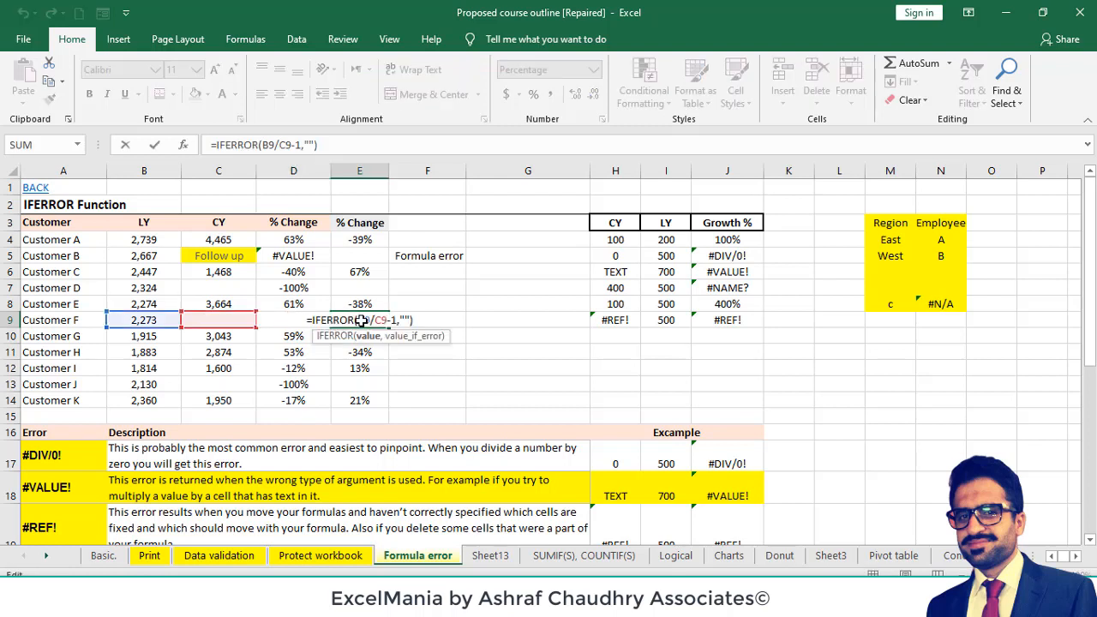
key(Escape)
click(231, 319)
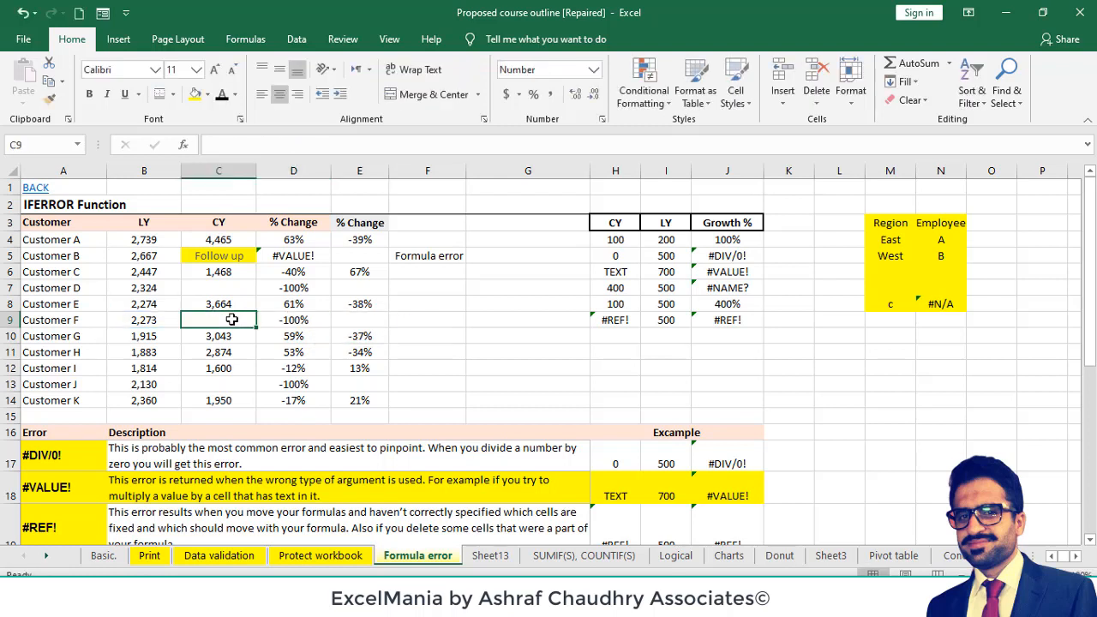
click(350, 319)
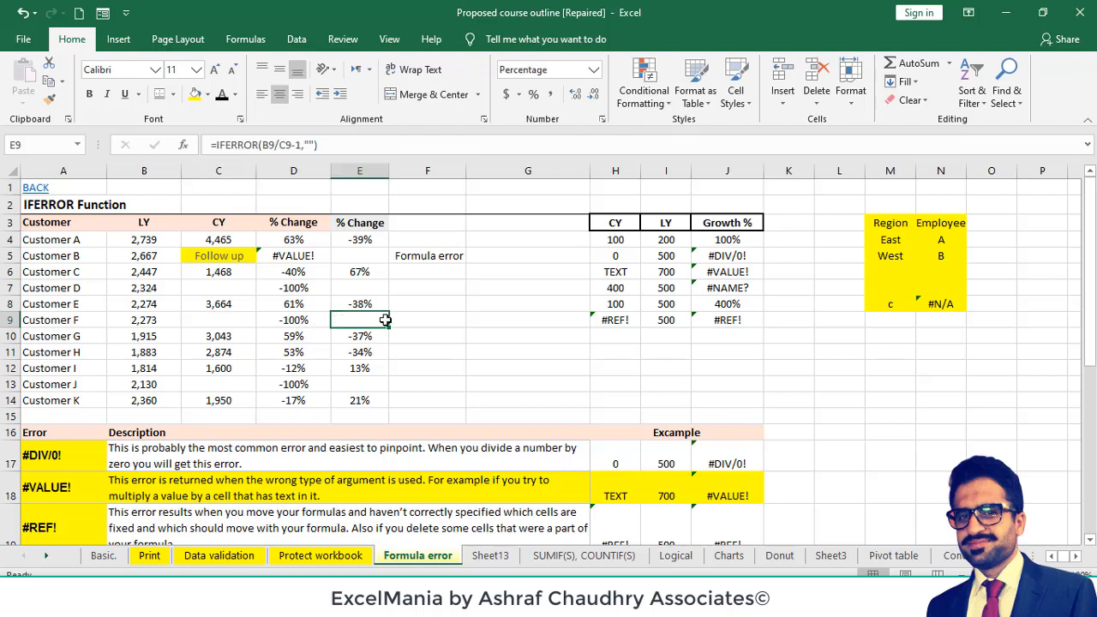
click(307, 145)
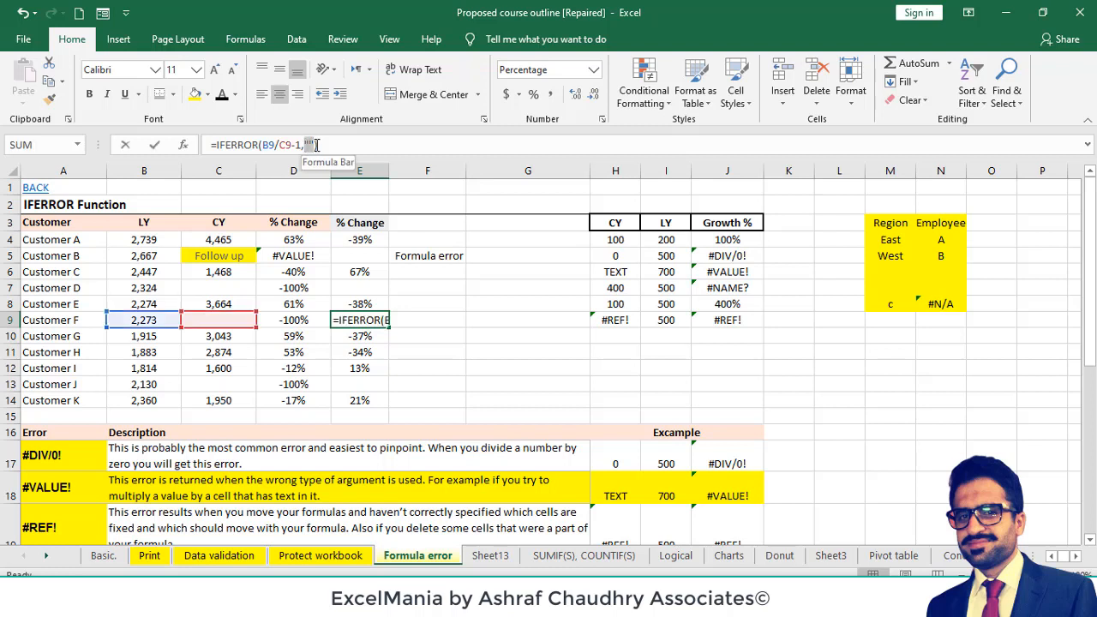
key(Escape)
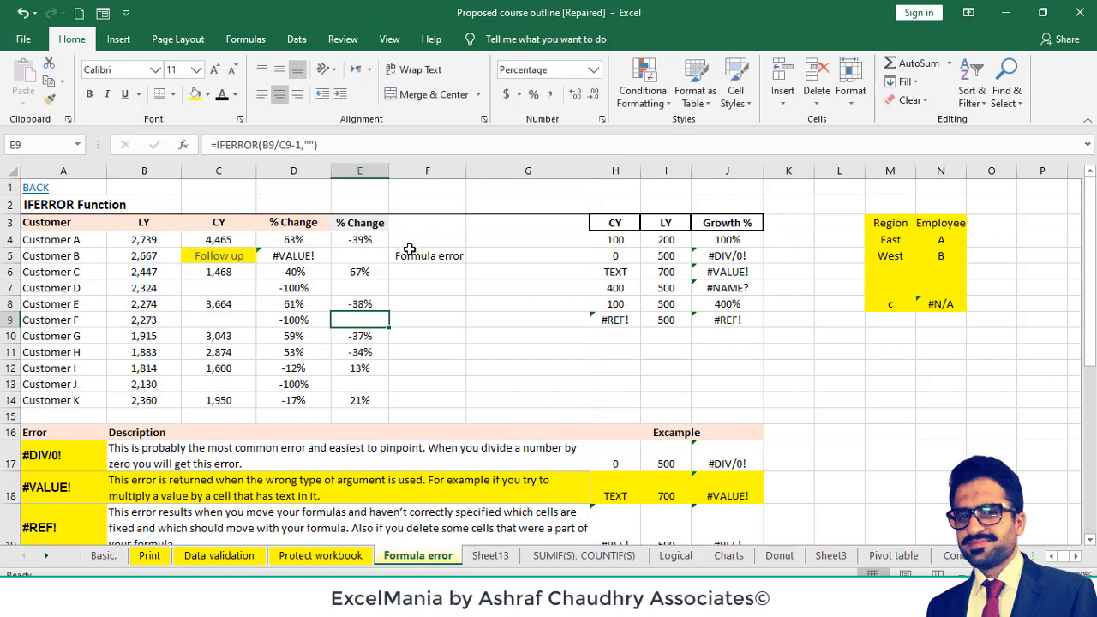
- Replace the error text in the F5 formula with an empty string, giving =IFERROR(C5/B5-1,"")
click(424, 255)
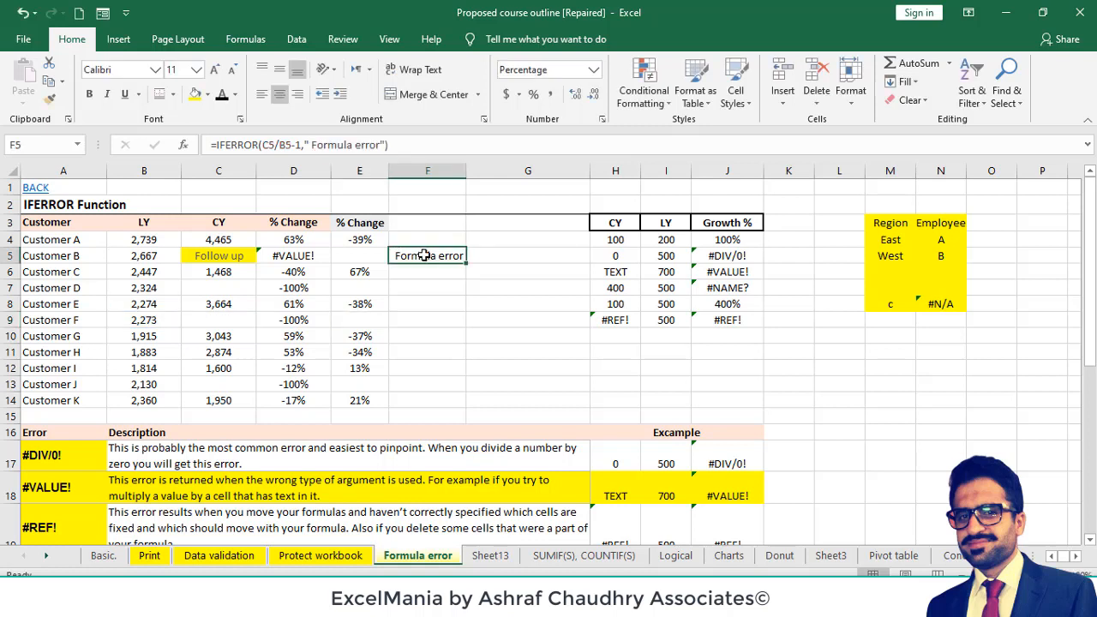
click(385, 145)
key(BackSpace)
key(BackSpace)
key(BackSpace)
key(BackSpace)
key(BackSpace)
key(BackSpace)
key(BackSpace)
key(BackSpace)
key(BackSpace)
key(BackSpace)
key(BackSpace)
key(BackSpace)
key(BackSpace)
key(BackSpace)
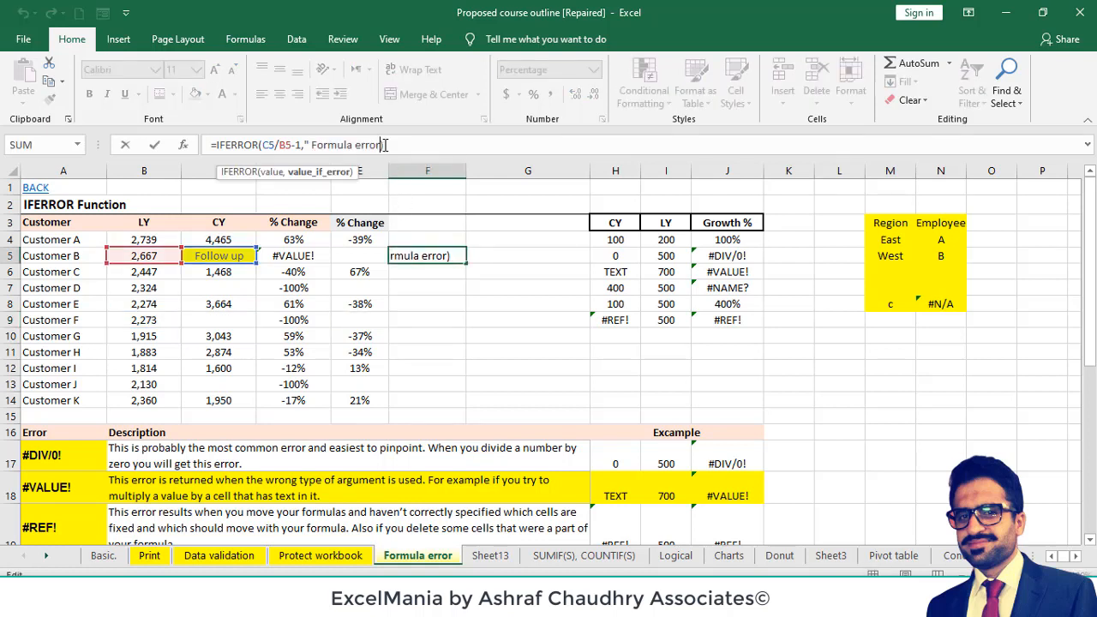
key(BackSpace)
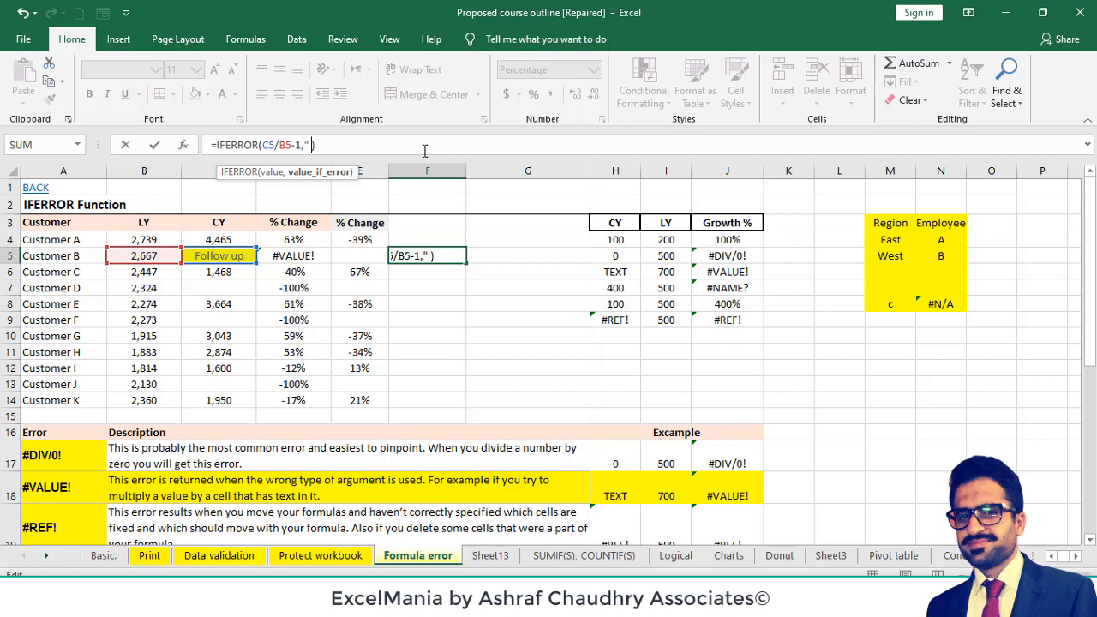
key(BackSpace)
text(")
key(Return)
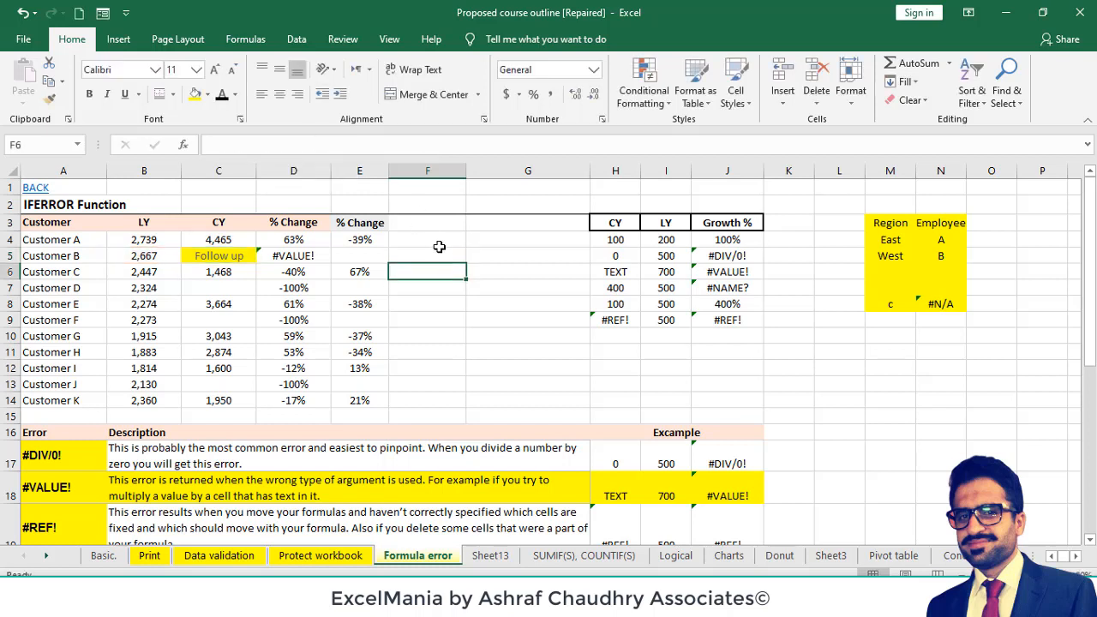
- Review the IFERROR formula in F5 and highlight the cell with a yellow fill
click(445, 254)
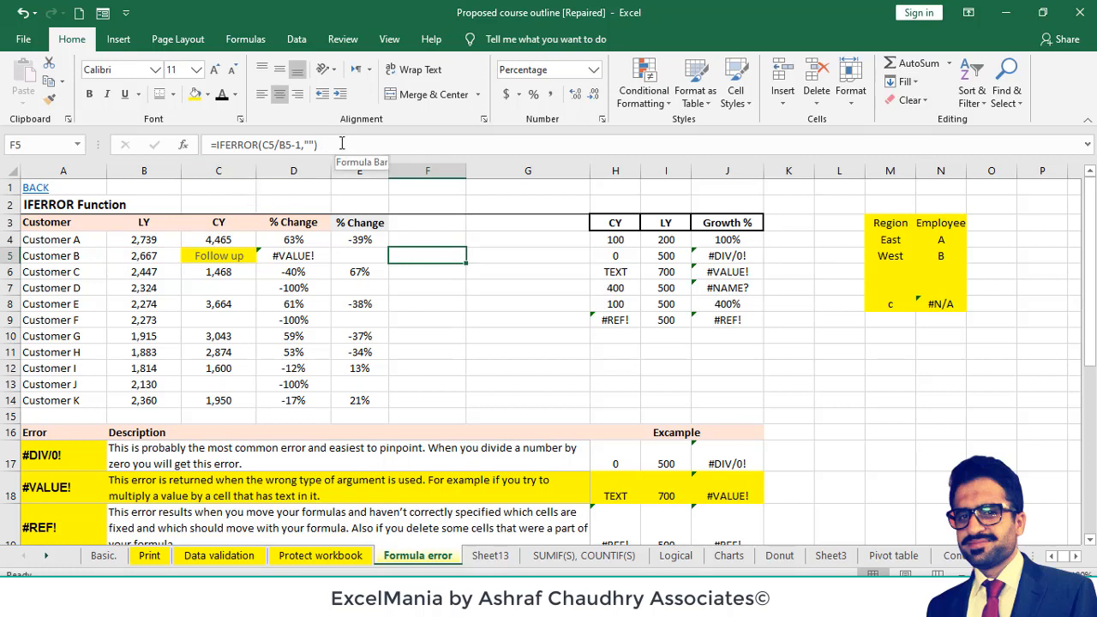
click(234, 139)
key(Escape)
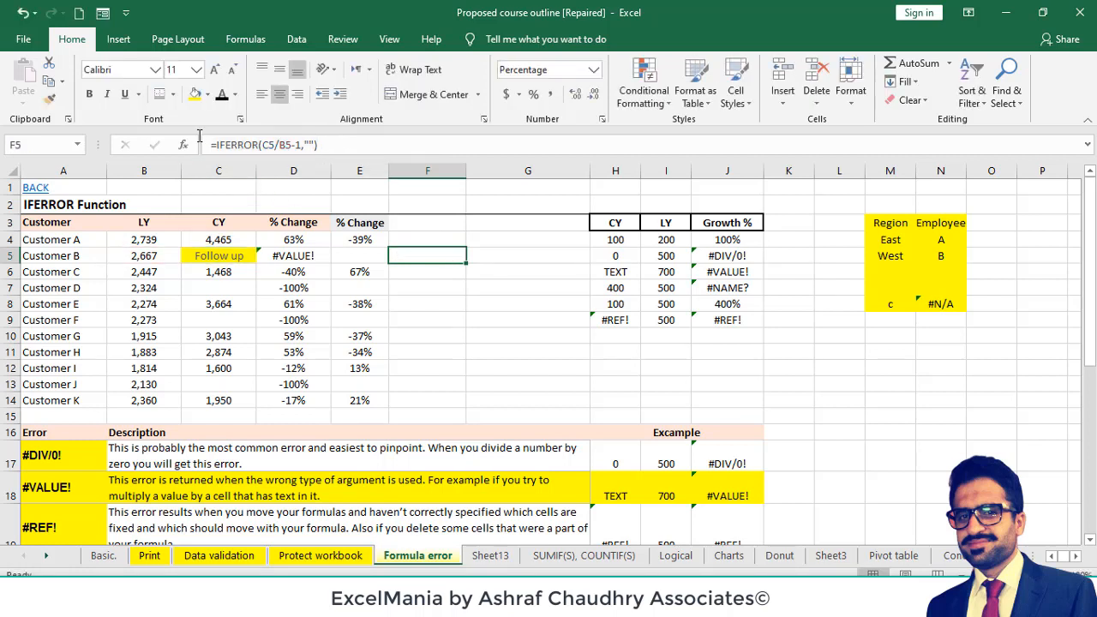
click(194, 95)
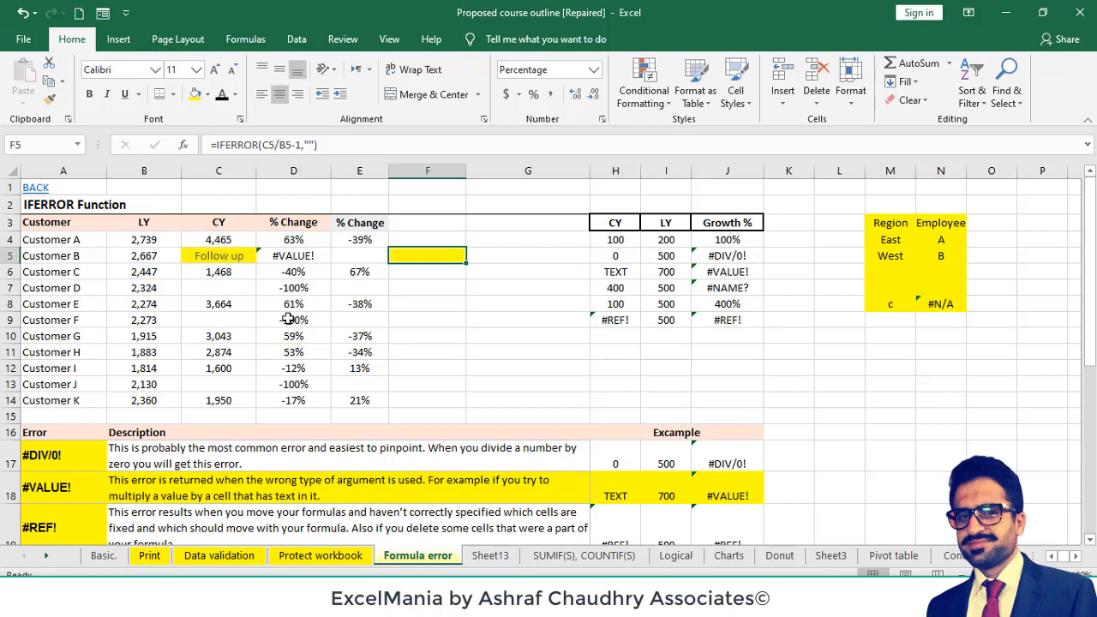
- Open the Protect workbook sheet and examine its sample number block, including the range E4:G6
click(314, 558)
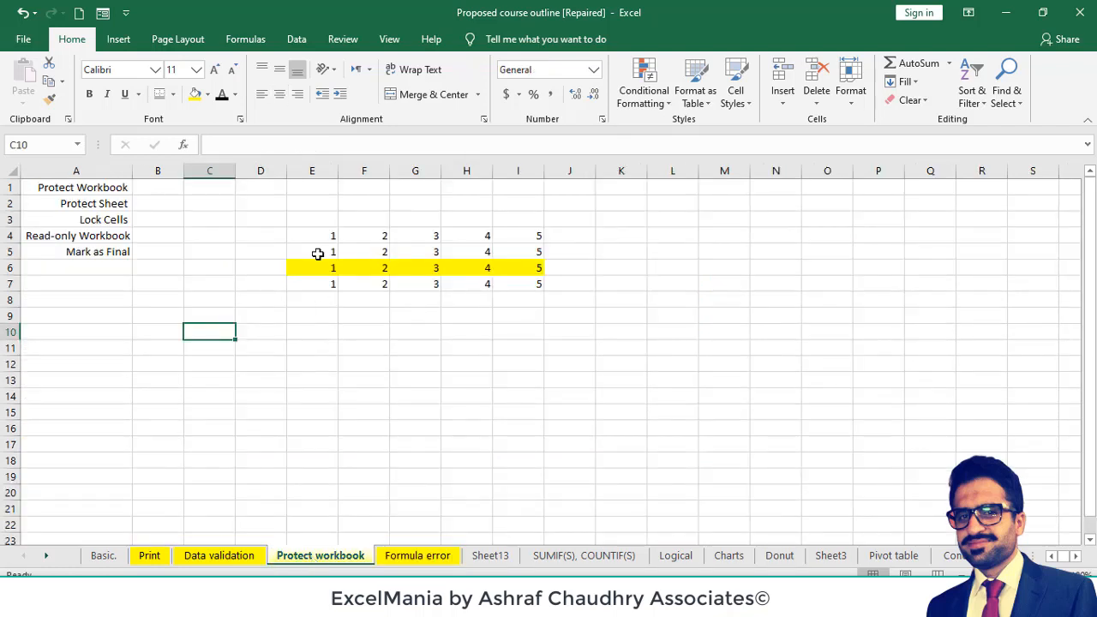
click(305, 311)
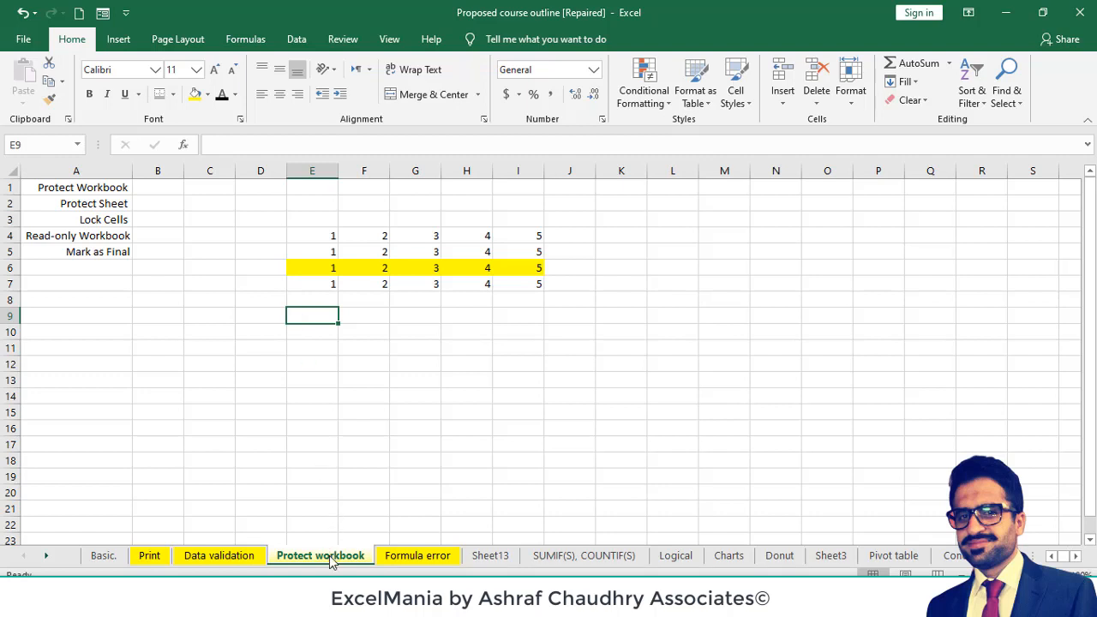
click(318, 238)
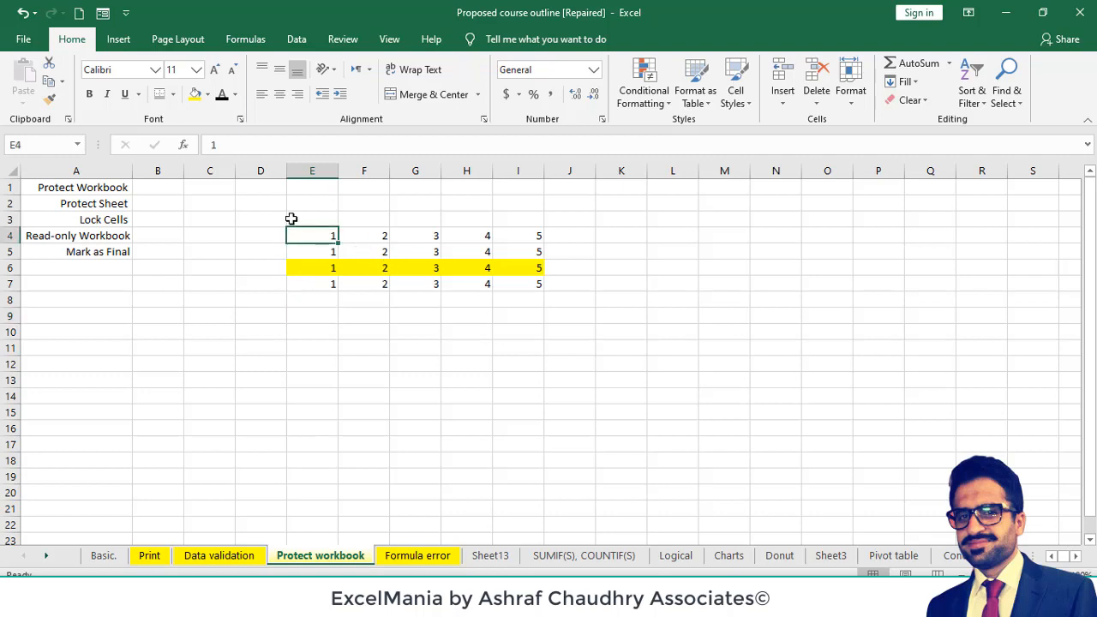
drag(311, 237, 412, 275)
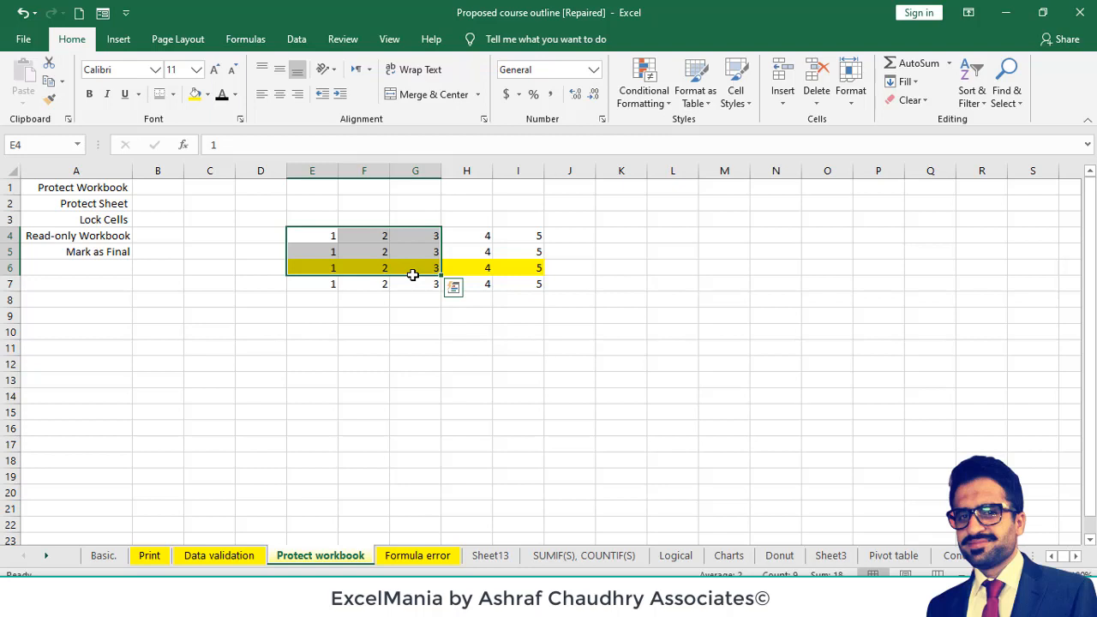
click(379, 317)
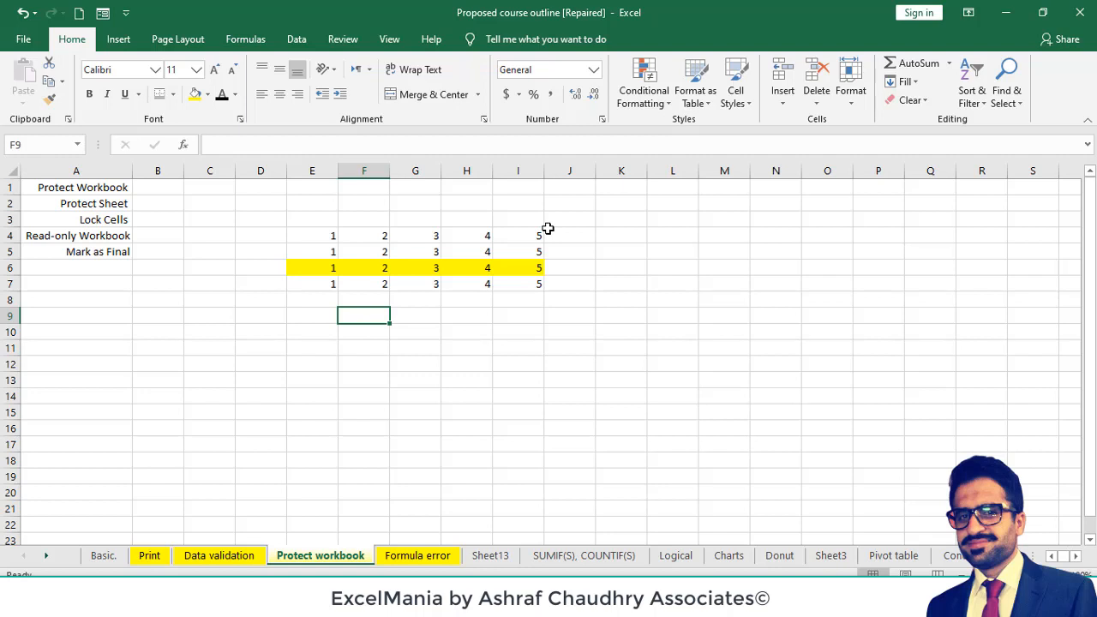
- Check the Locked and Hidden protection settings for all cells of the Protect workbook sheet without changing them
click(337, 41)
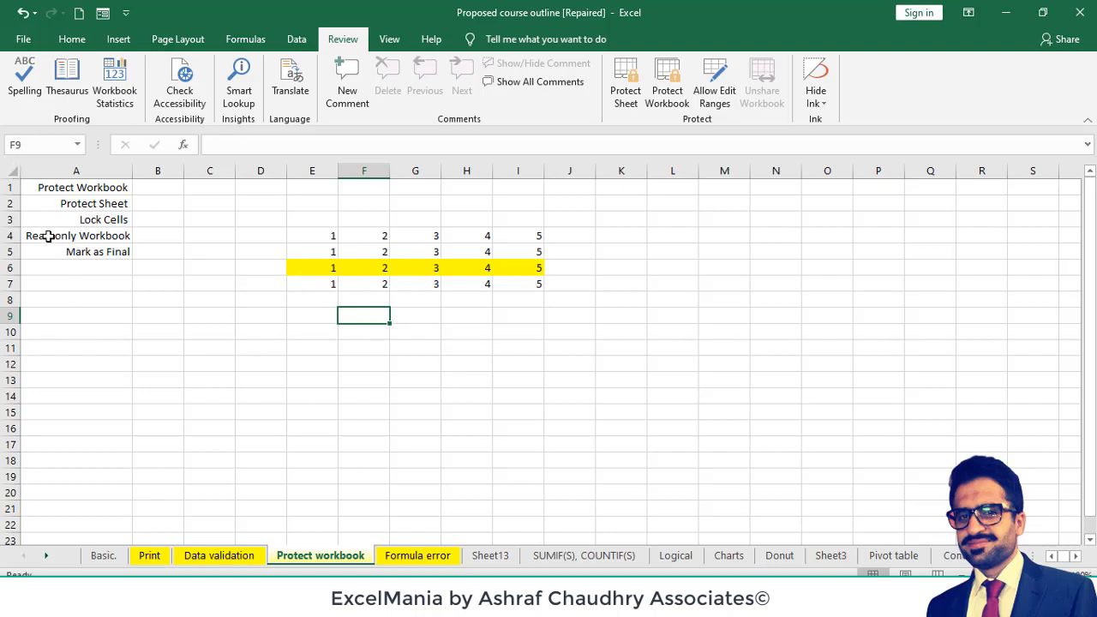
click(12, 171)
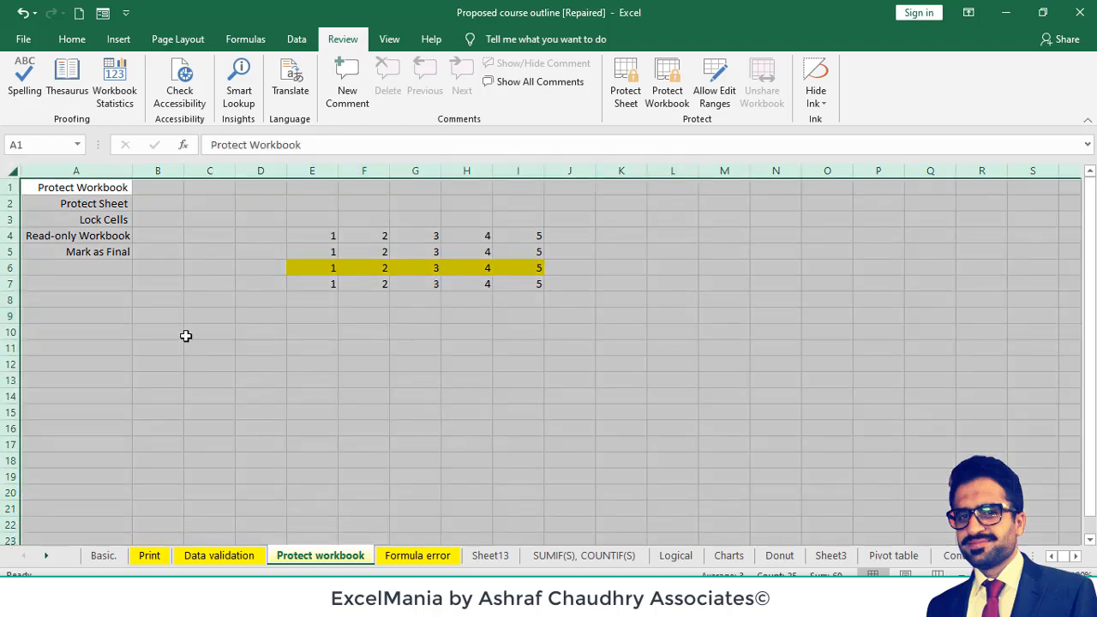
click(185, 336)
key(ctrl+a)
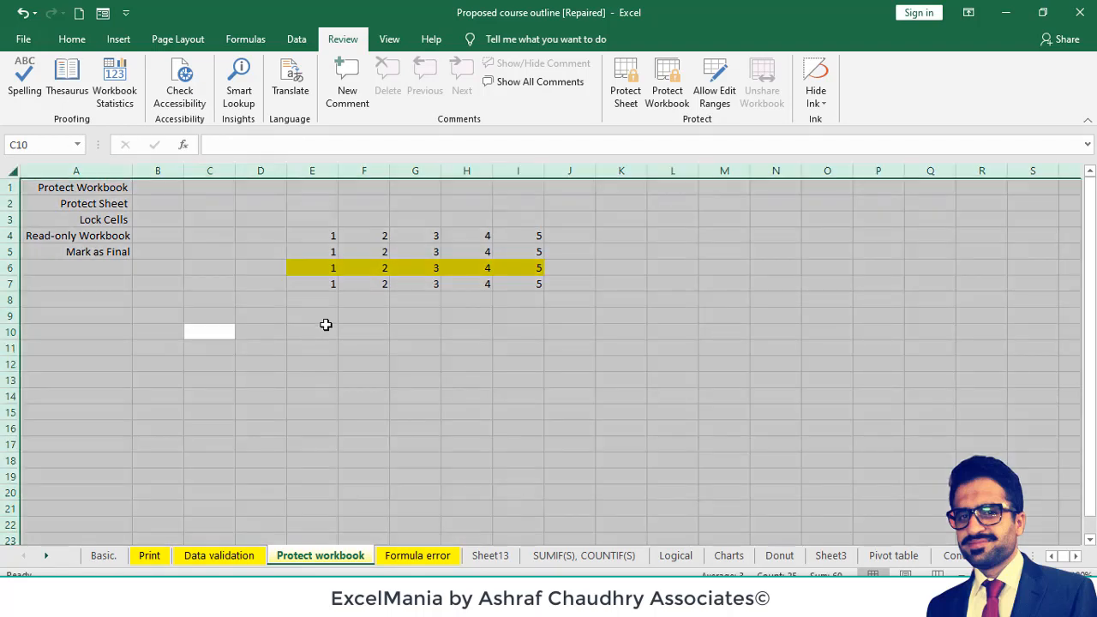
key(ctrl+1)
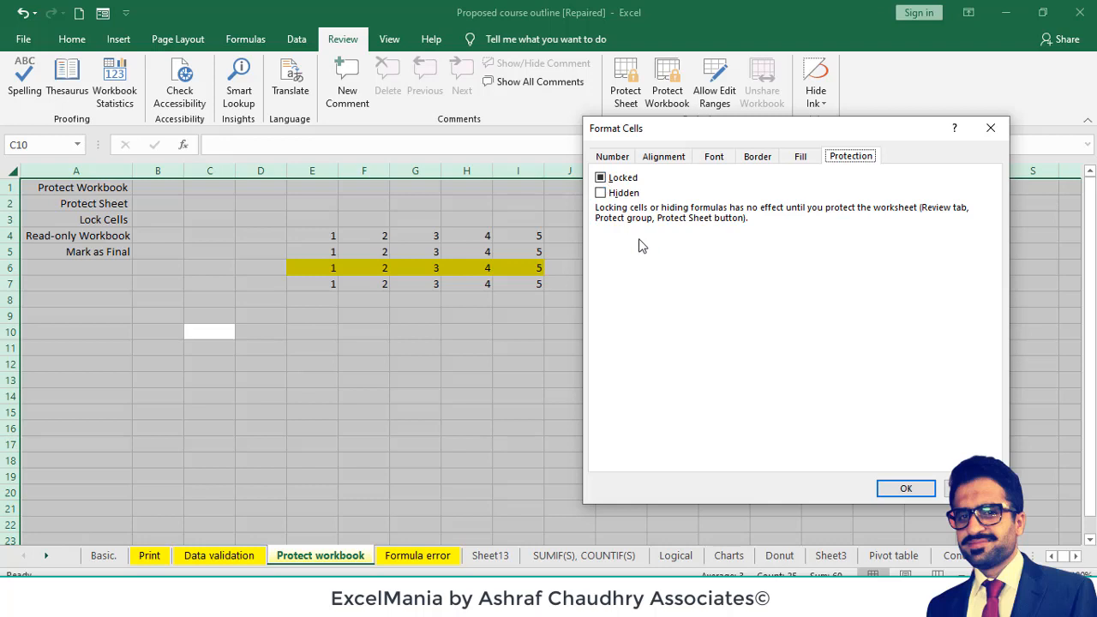
key(Escape)
click(465, 426)
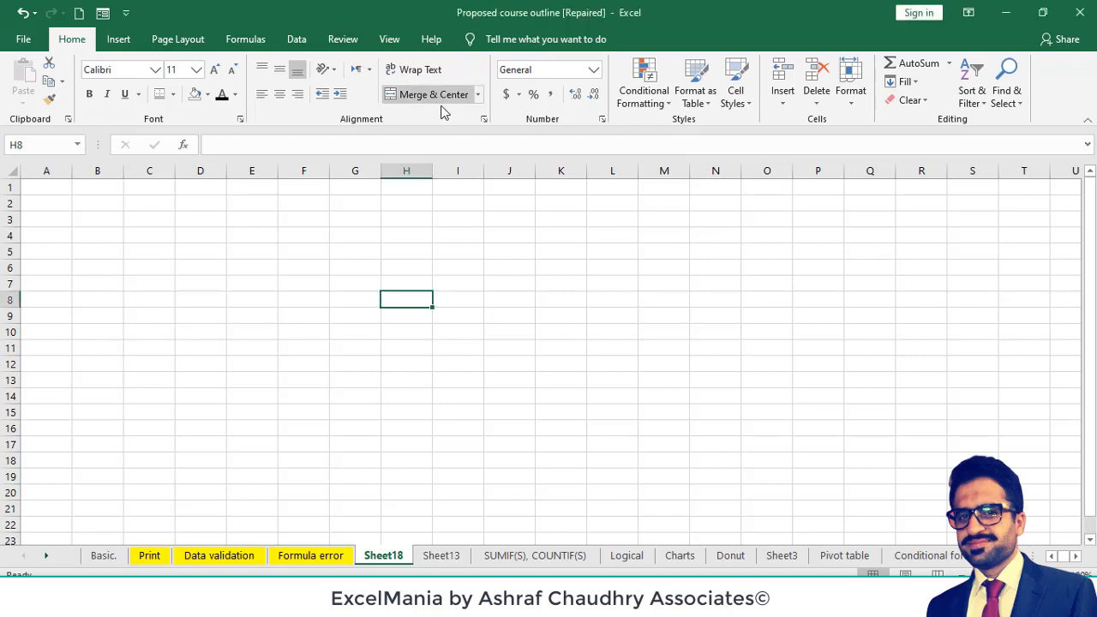
- Unprotect the workbook structure by entering the workbook password
click(341, 39)
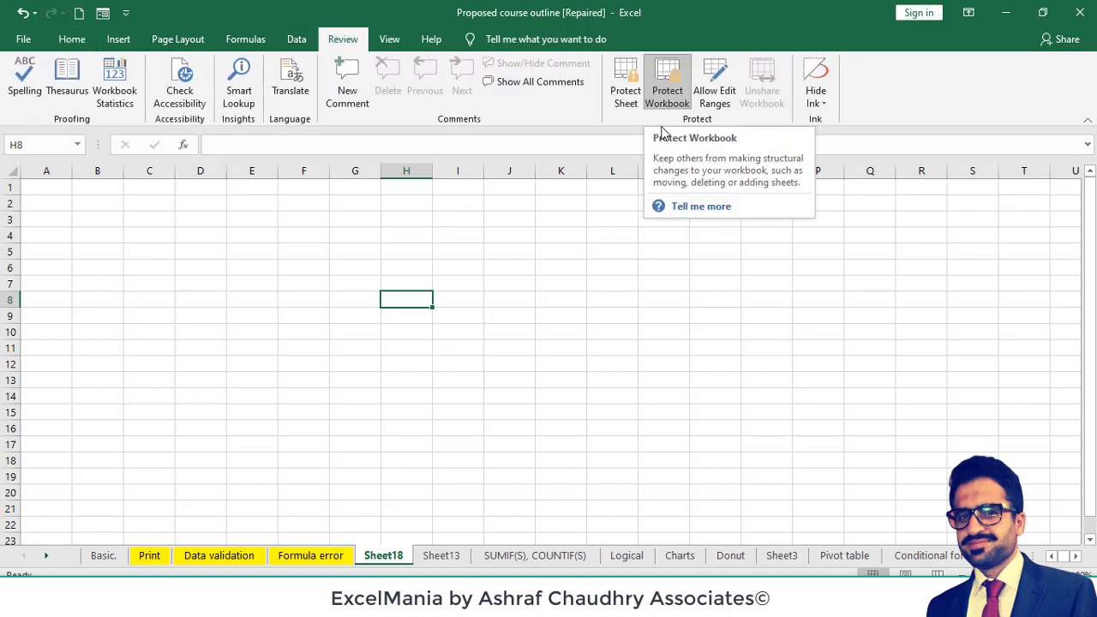
click(666, 96)
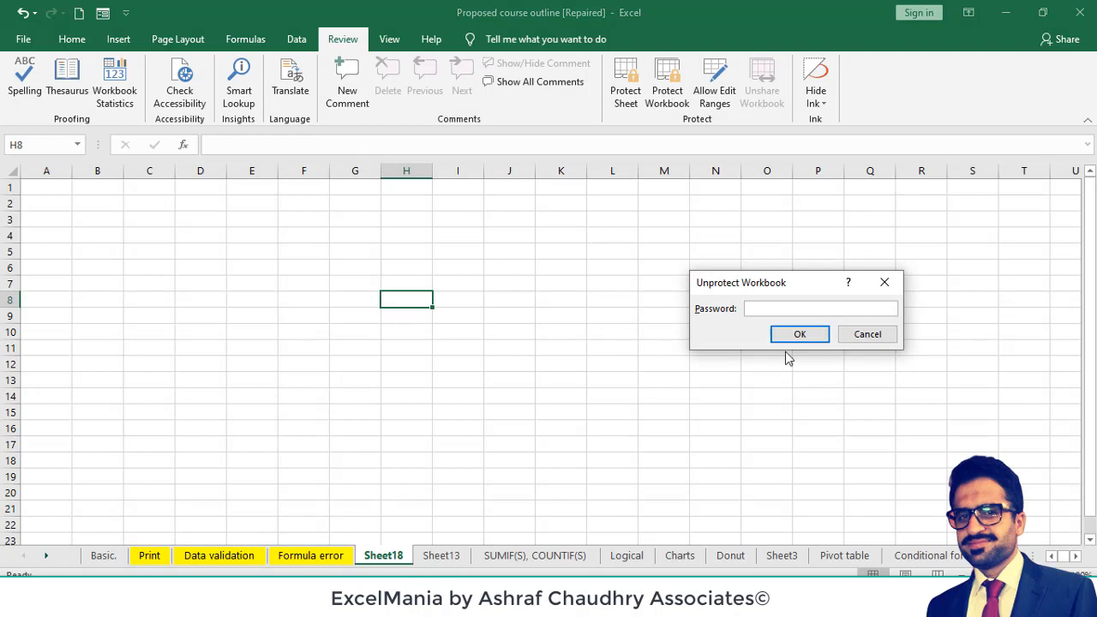
text(123)
key(Return)
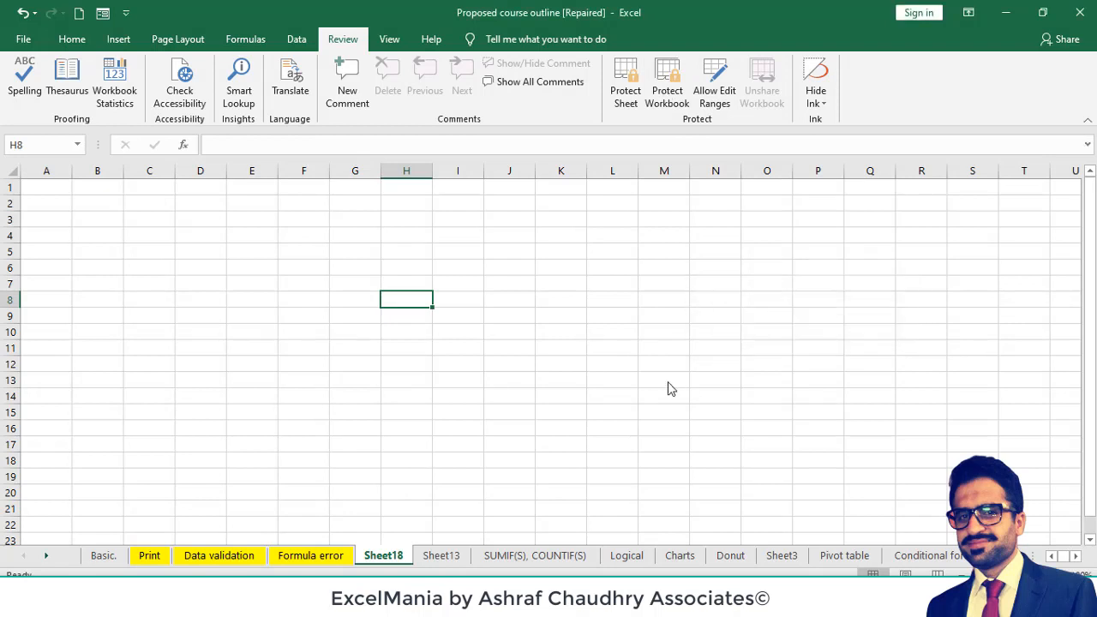
- Protect the workbook's structure with a password, entering and confirming the workbook password
click(666, 98)
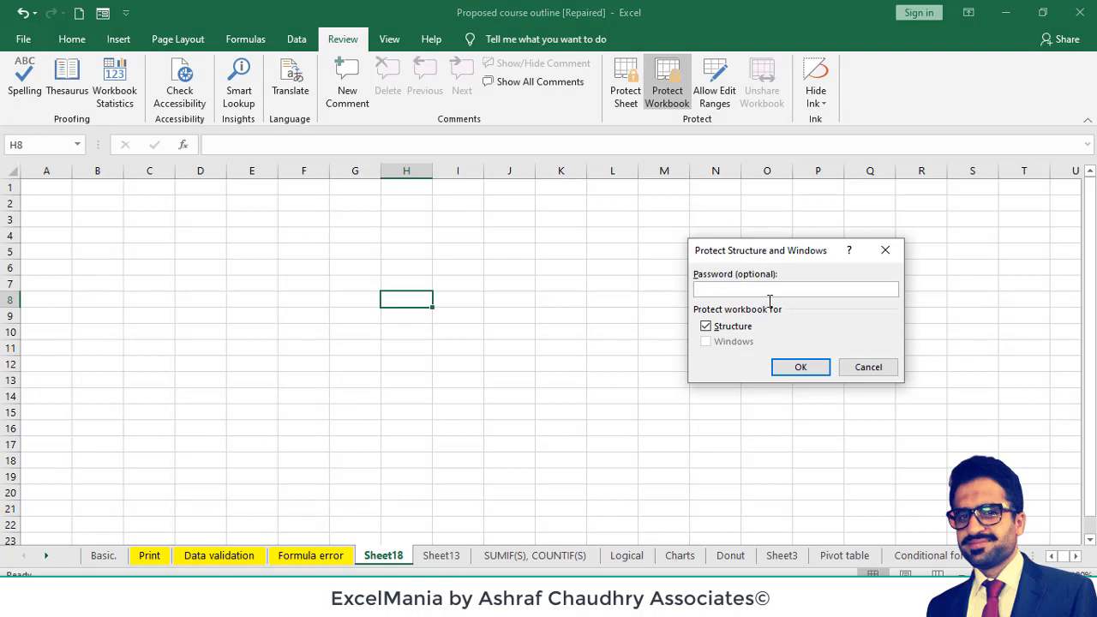
text(123)
key(Return)
text(1)
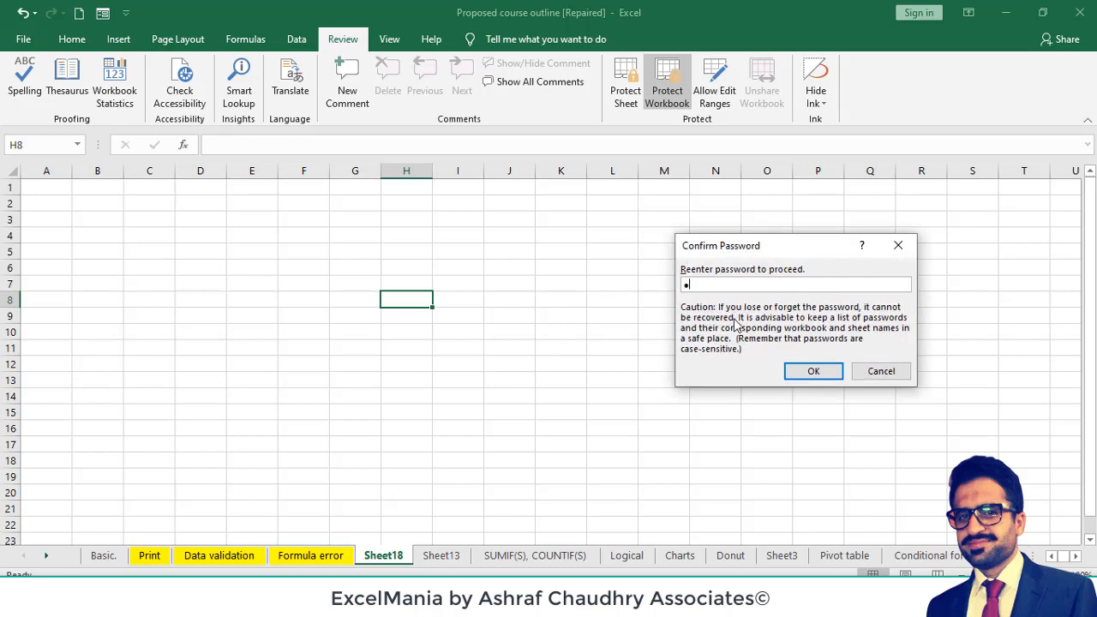
text(23)
key(Return)
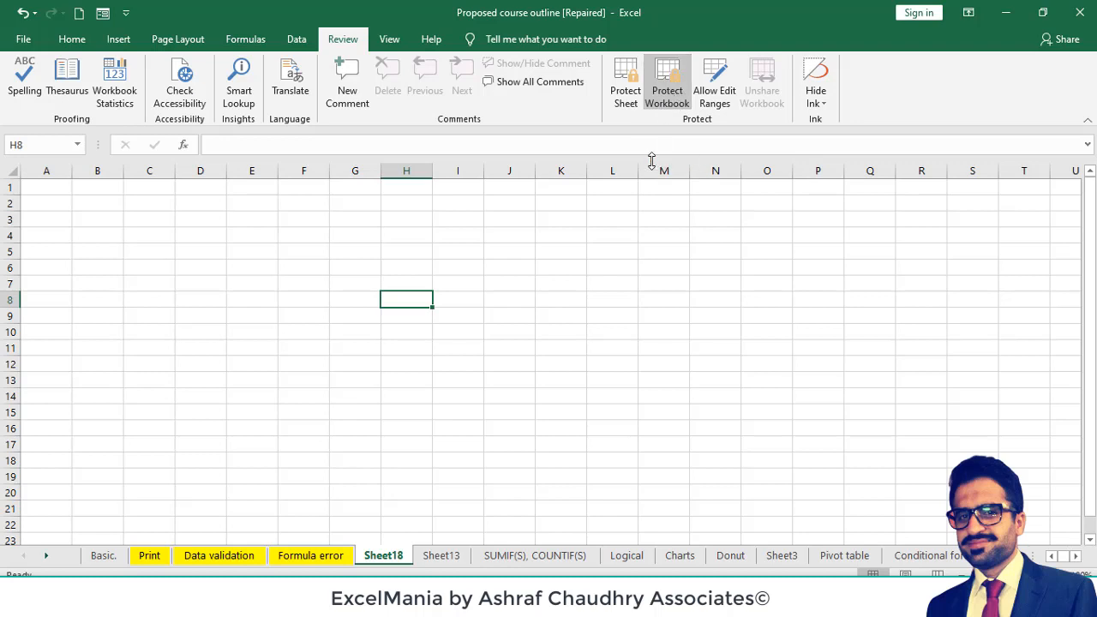
- Remove the workbook structure protection with the workbook password, then view the Formula error sheet and return to Sheet18
click(662, 103)
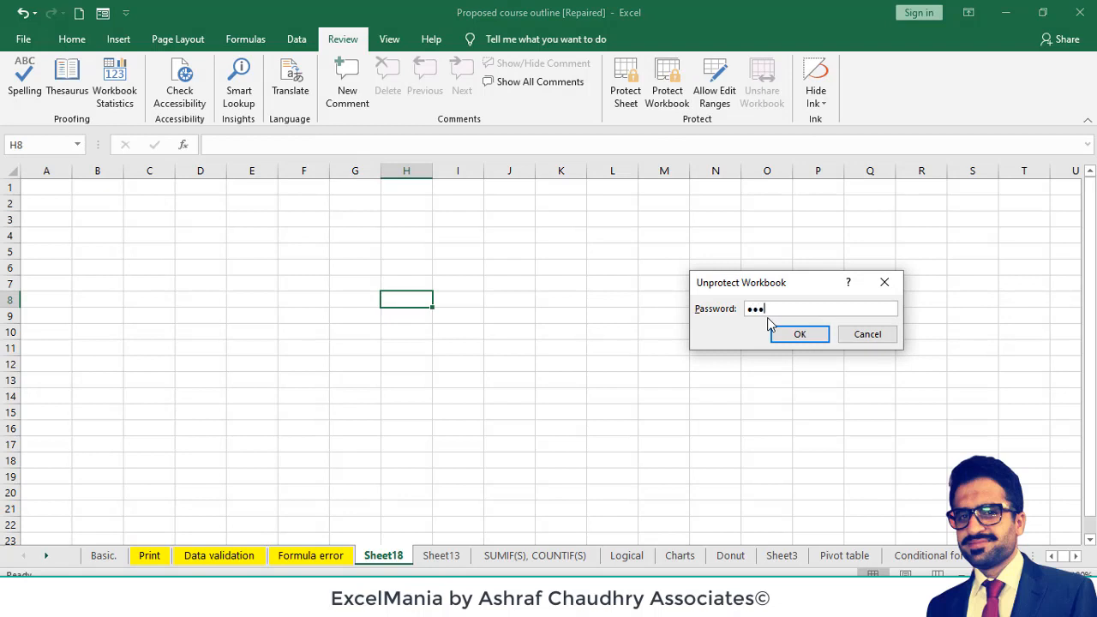
key(Return)
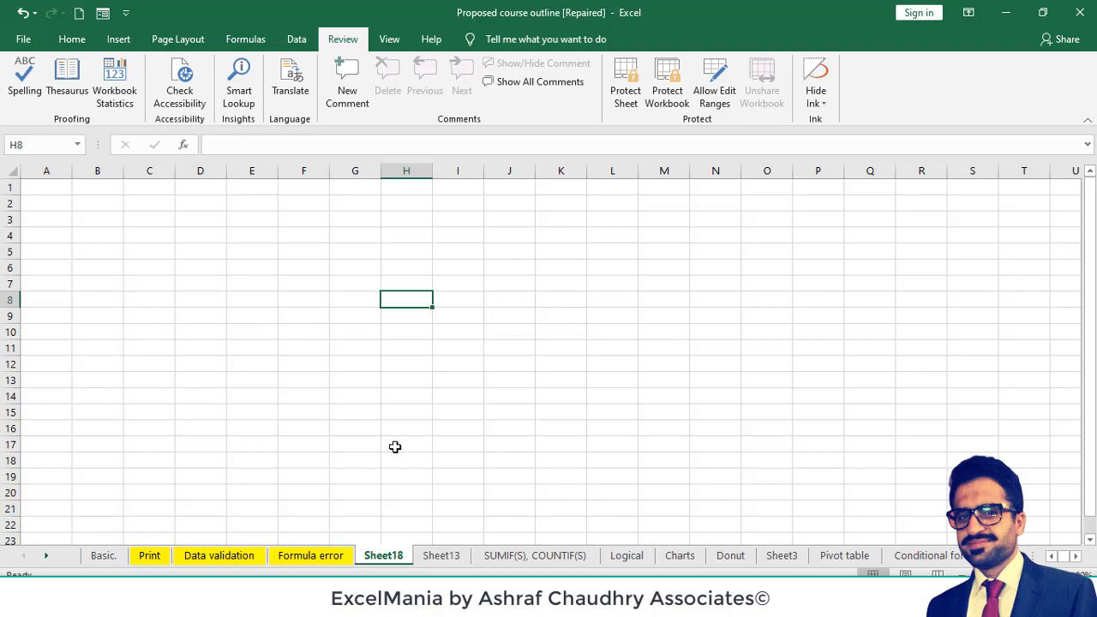
click(336, 558)
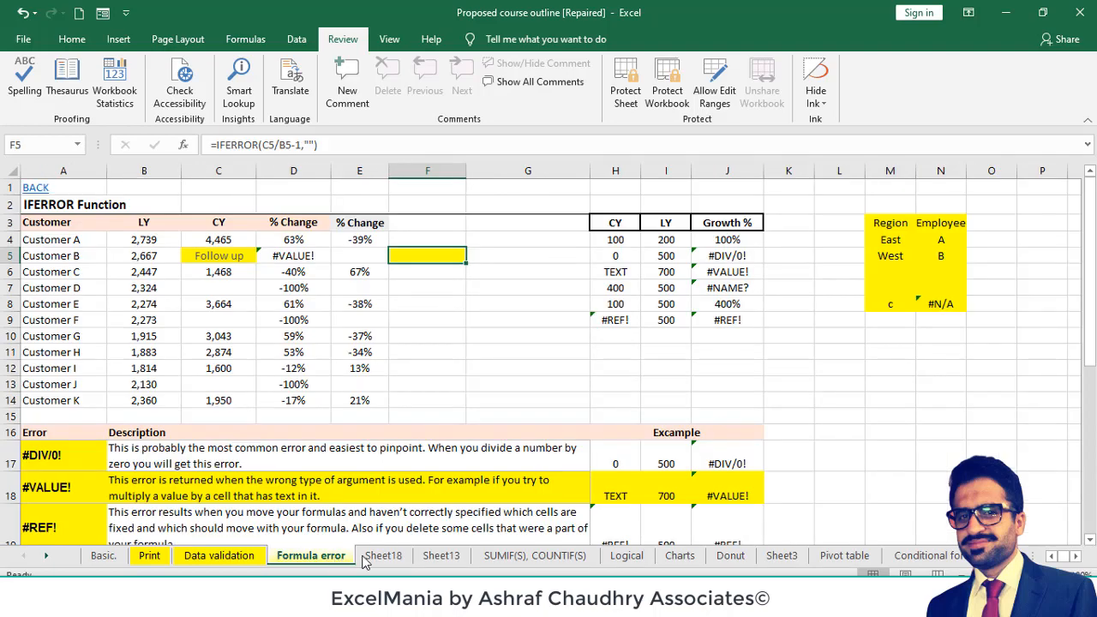
click(370, 559)
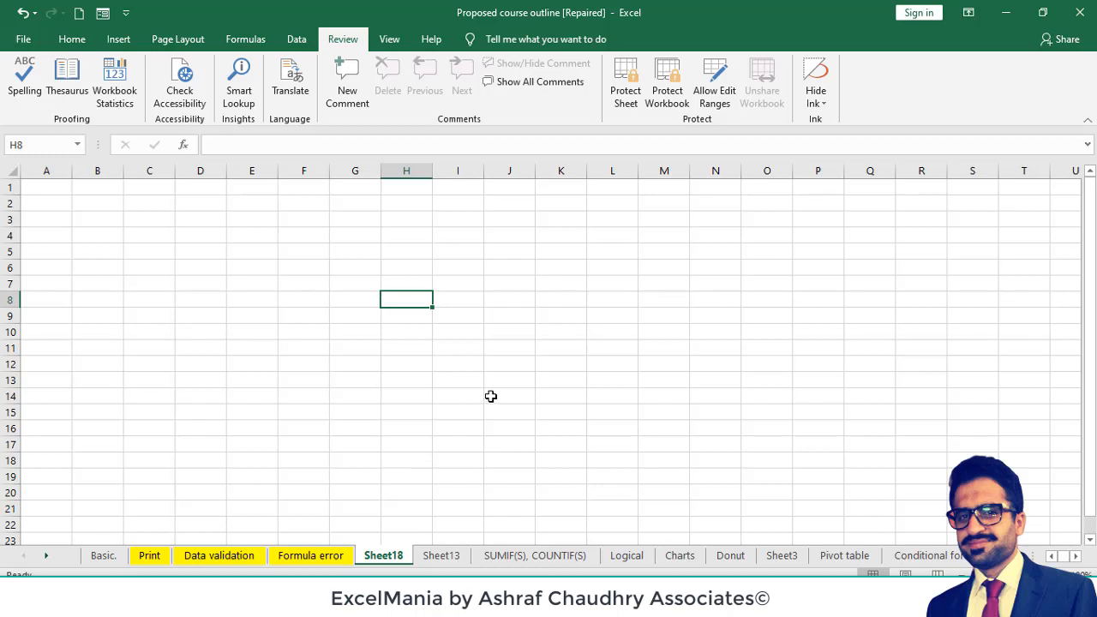
- Protect Sheet18 with a password, entering and confirming the sheet password
click(625, 101)
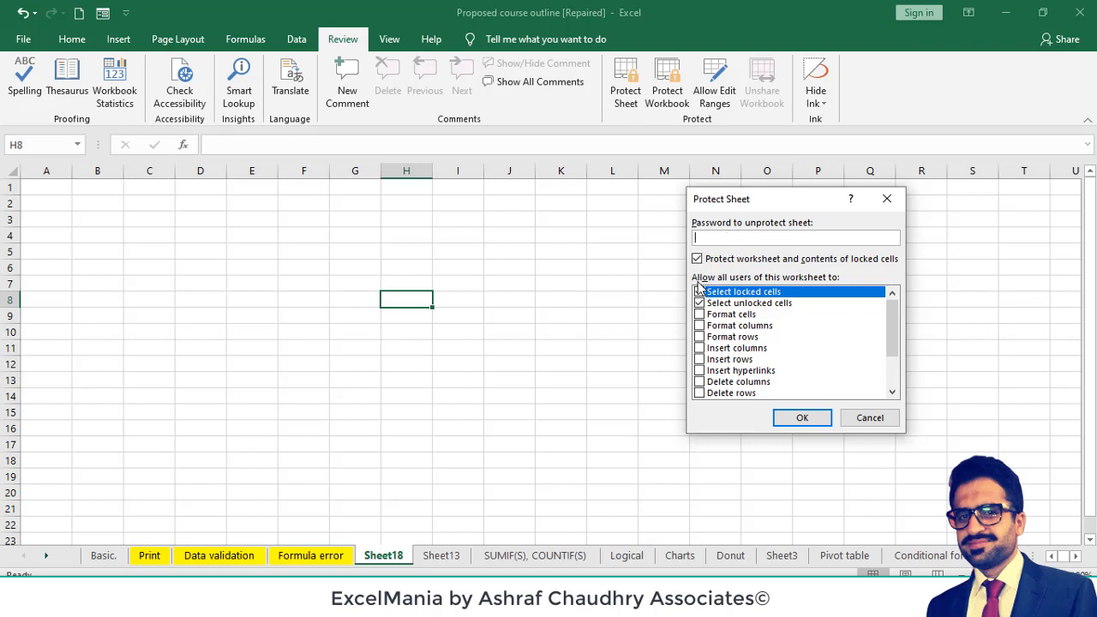
click(699, 304)
text(123)
click(802, 419)
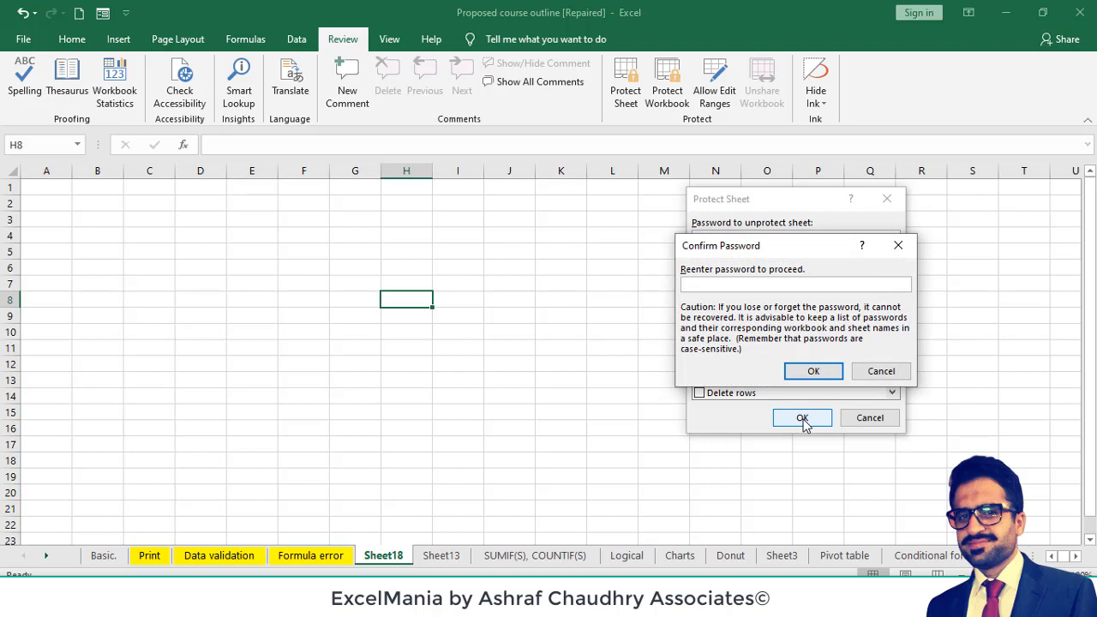
text(123)
key(Return)
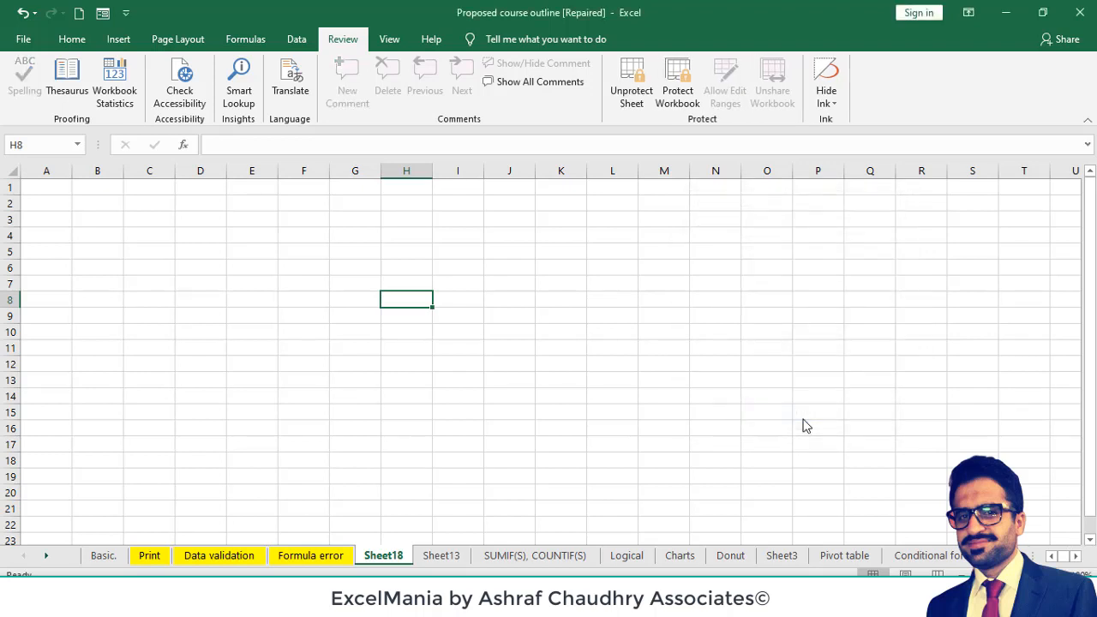
- Try to edit cell I9 on the protected sheet and check which commands are available for column F
double_click(452, 318)
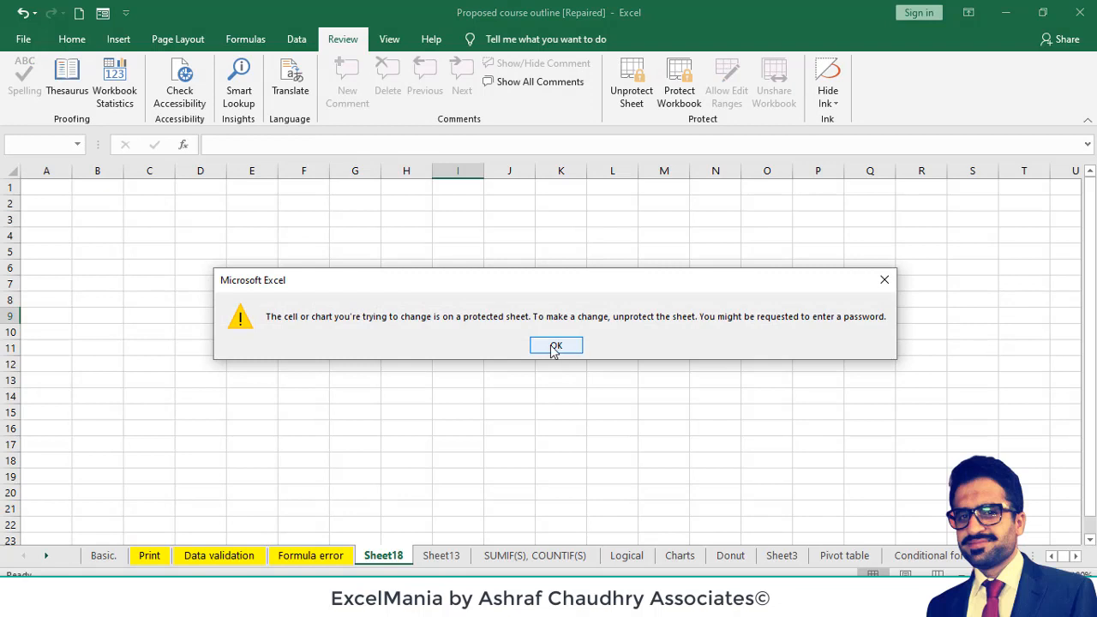
click(555, 347)
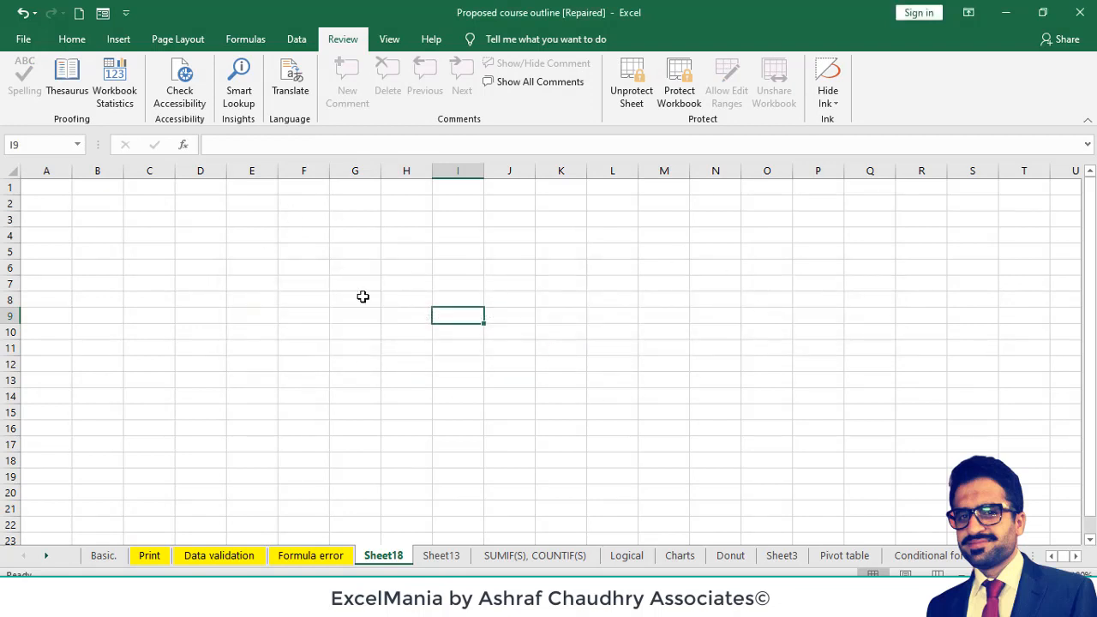
right_click(301, 171)
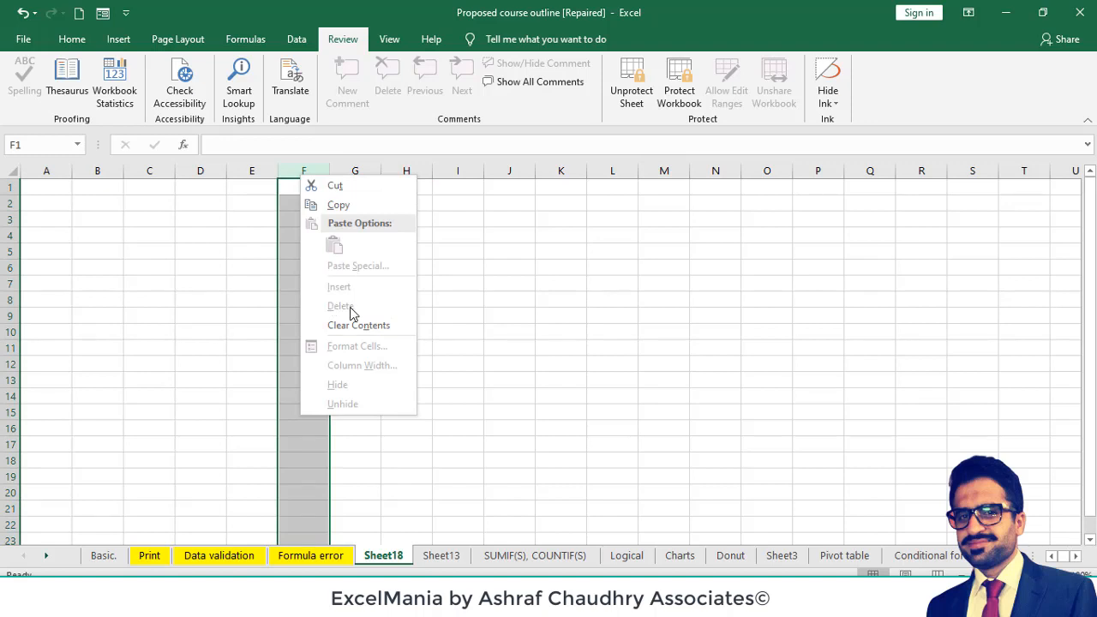
click(500, 308)
click(448, 268)
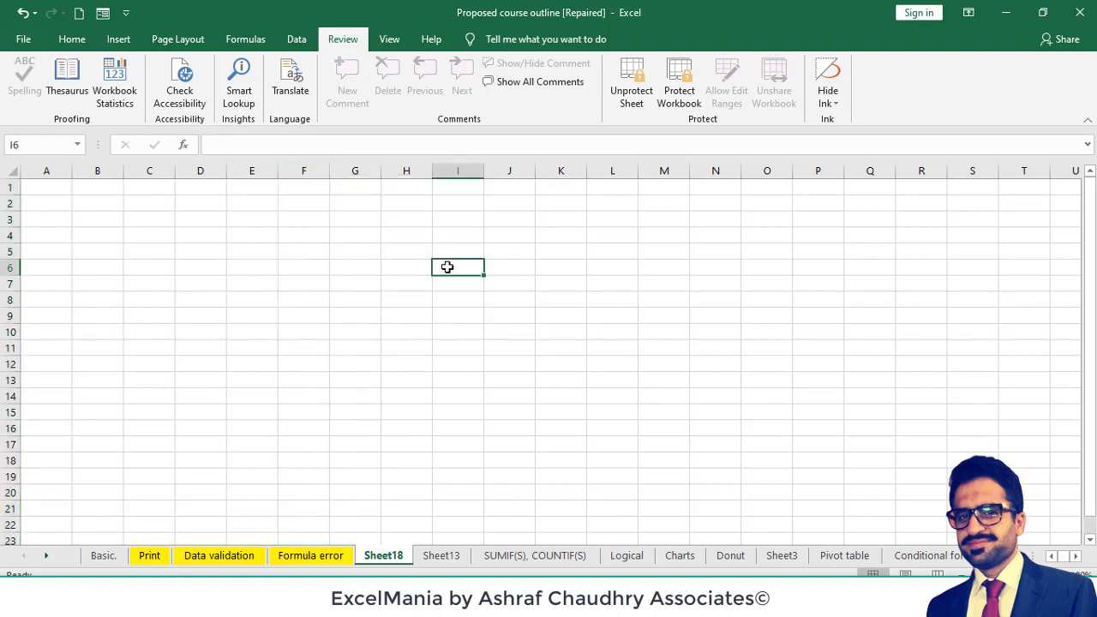
- Unprotect Sheet18 by entering the sheet password
click(631, 108)
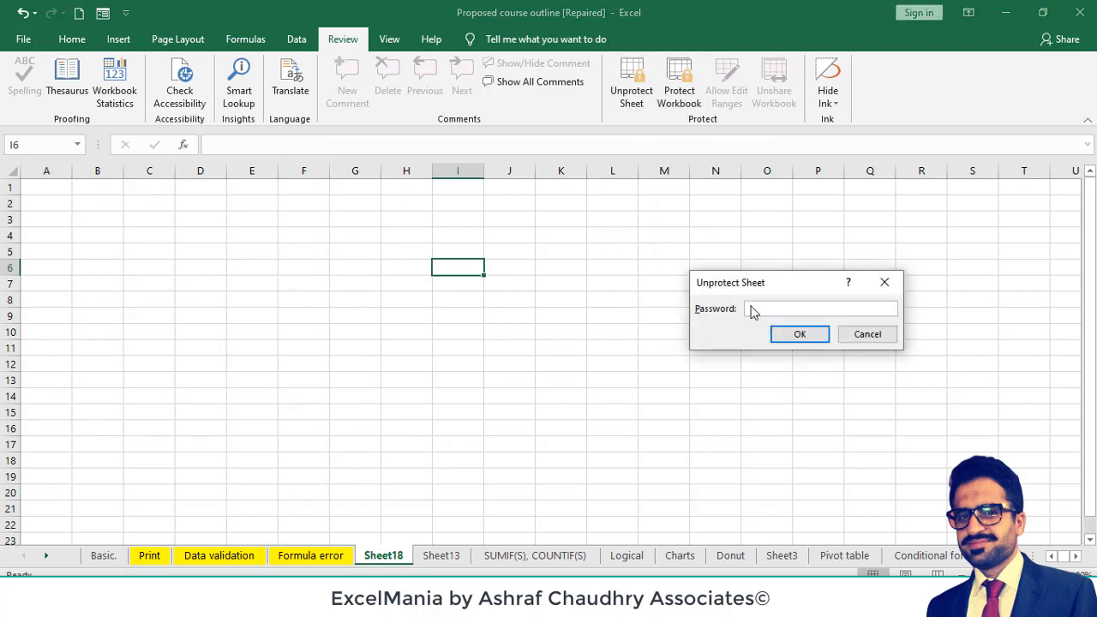
text(123)
key(Return)
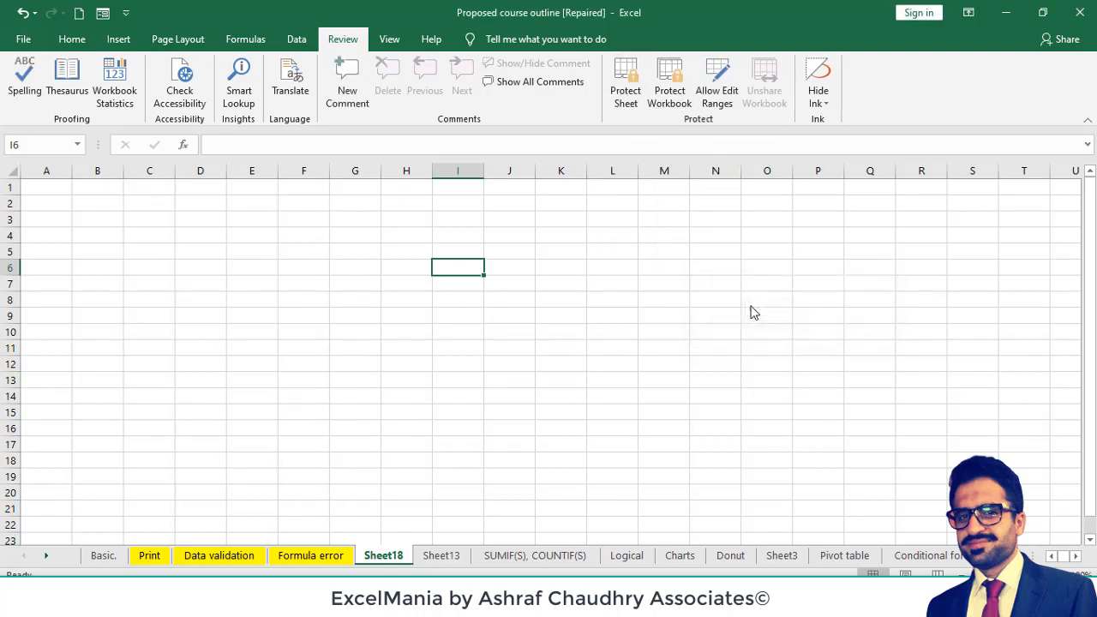
- Test cell editing on the unprotected Sheet18 in several empty cells such as L5, leaving them blank
double_click(609, 255)
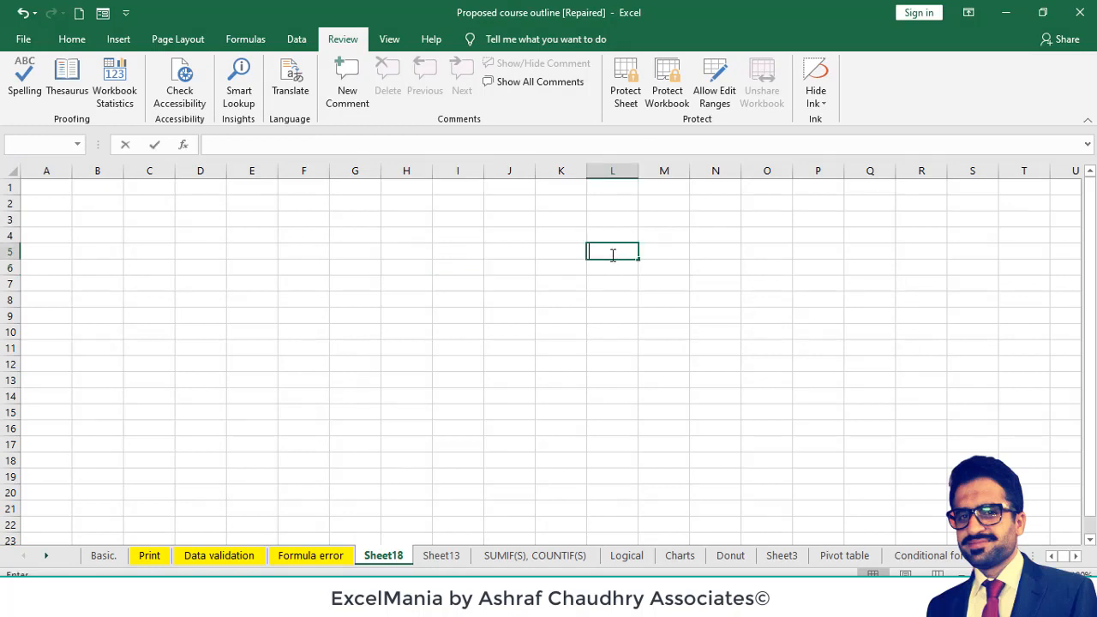
double_click(416, 251)
double_click(466, 243)
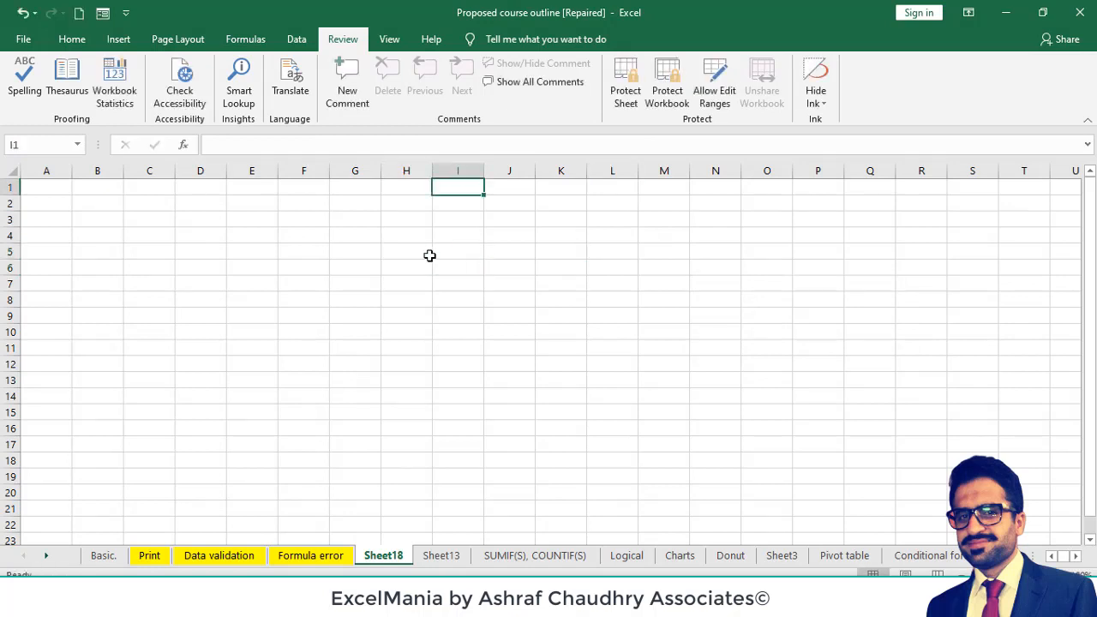
click(429, 256)
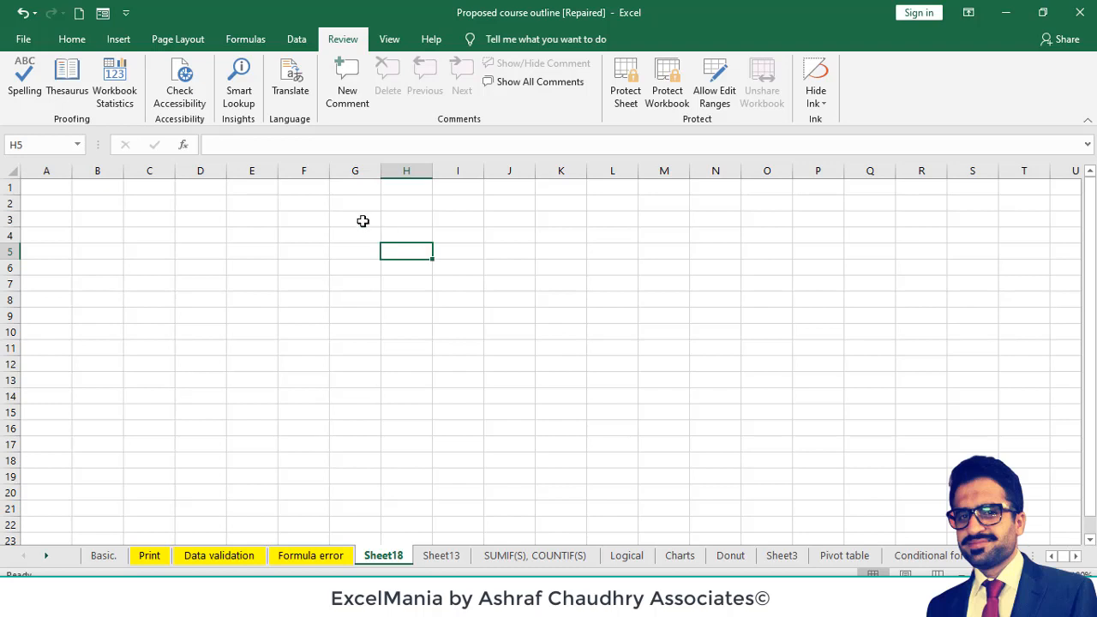
- Fill the range G3:J6 on Sheet18 with yellow
drag(365, 220, 497, 271)
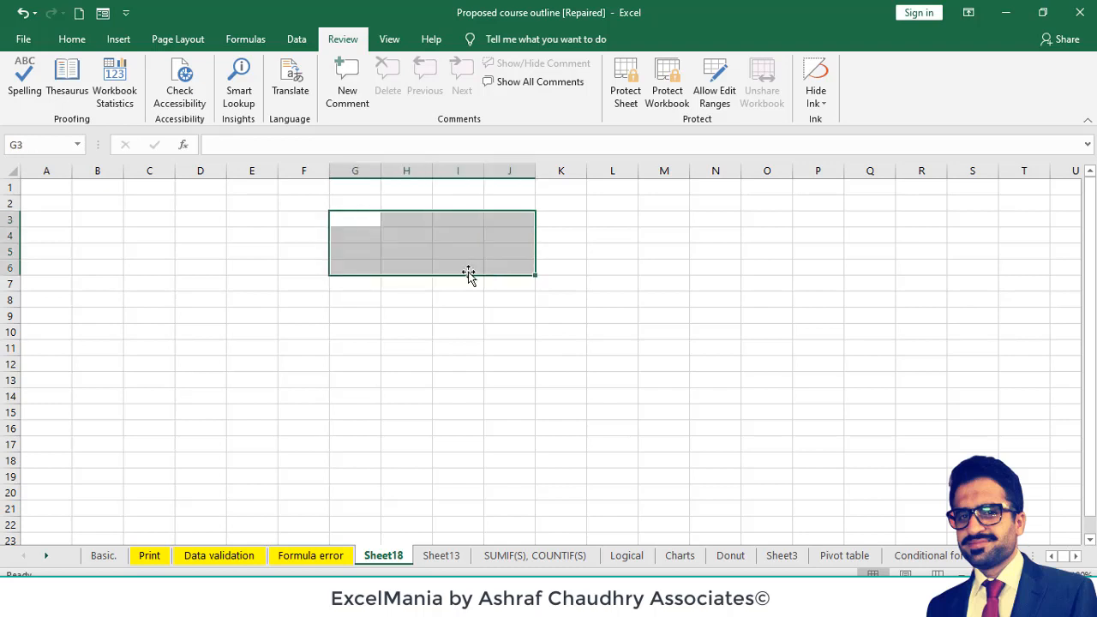
click(79, 40)
click(208, 95)
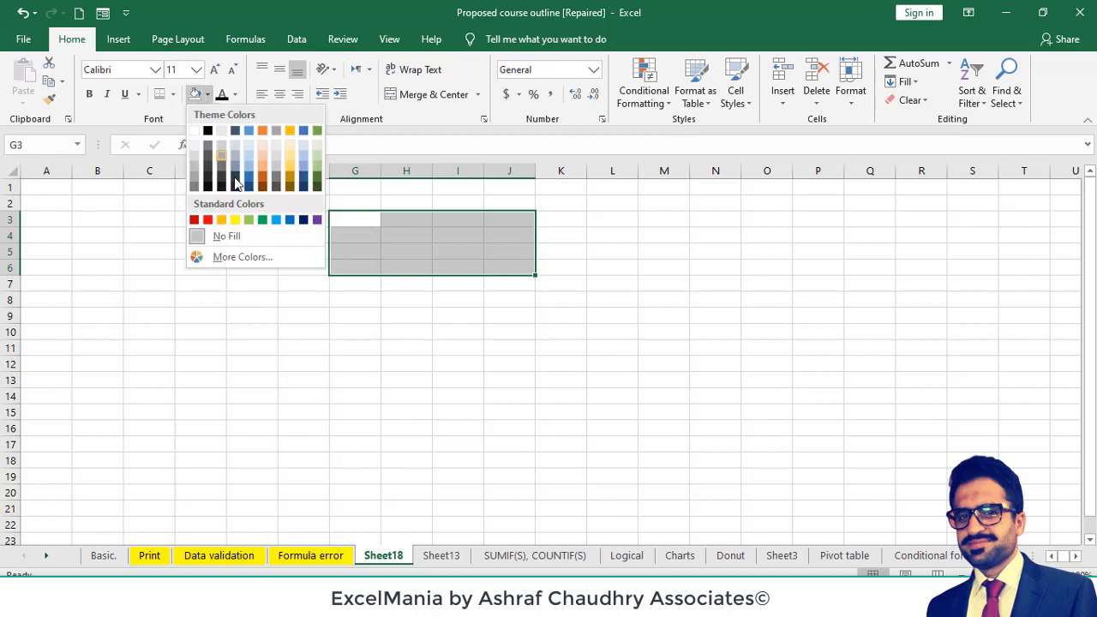
click(236, 222)
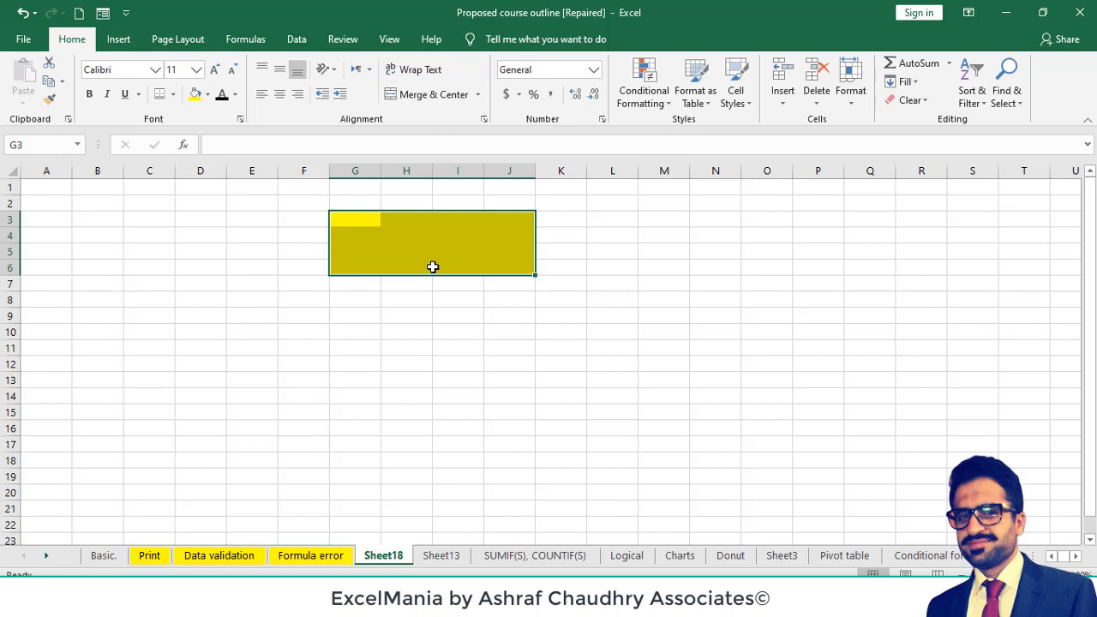
- Select every cell on Sheet18 and check the Locked setting in the cell protection options, leaving it as it is
click(356, 235)
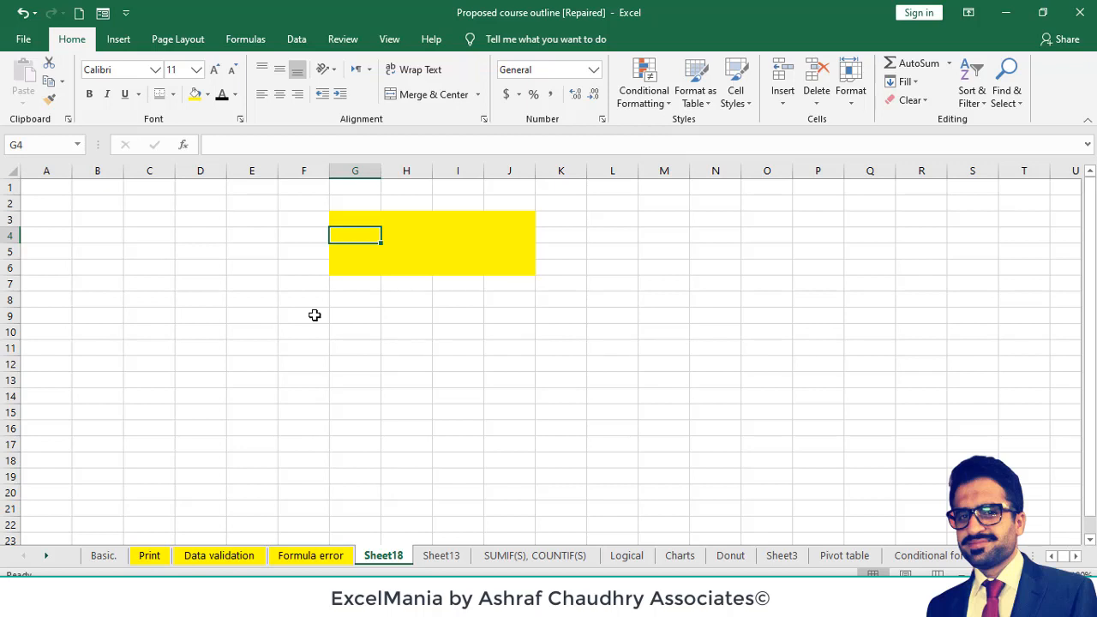
click(80, 246)
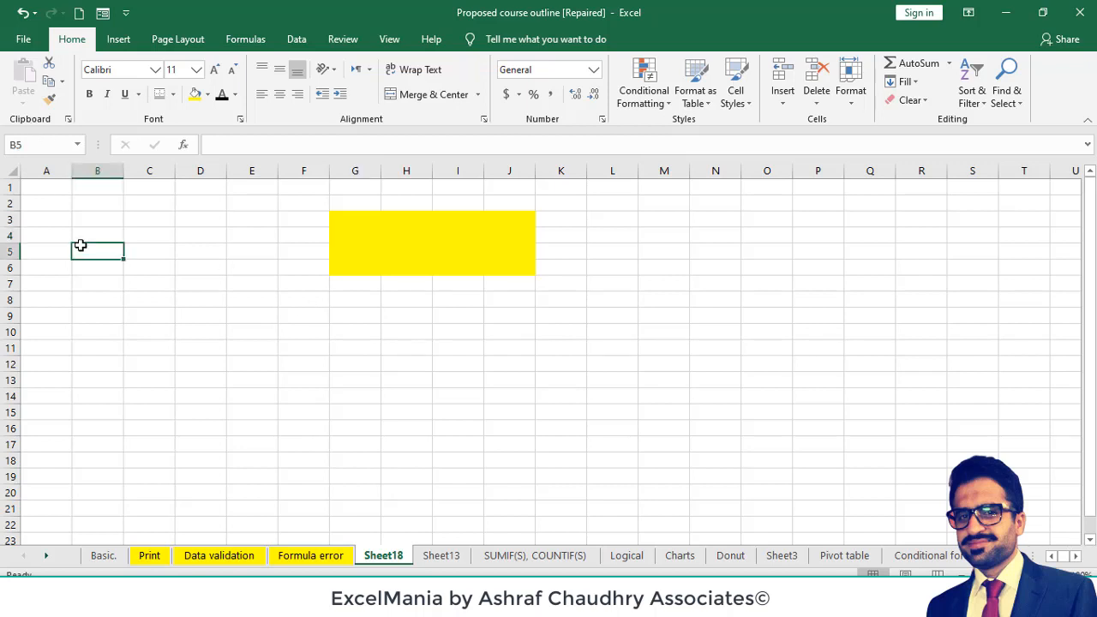
key(ctrl+a)
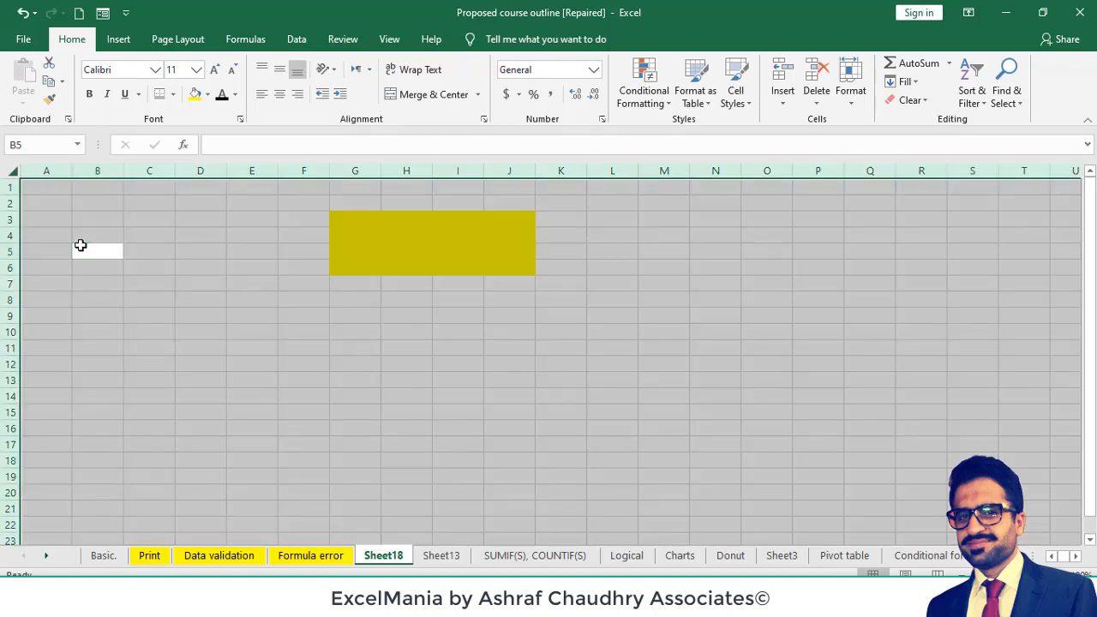
key(ctrl+1)
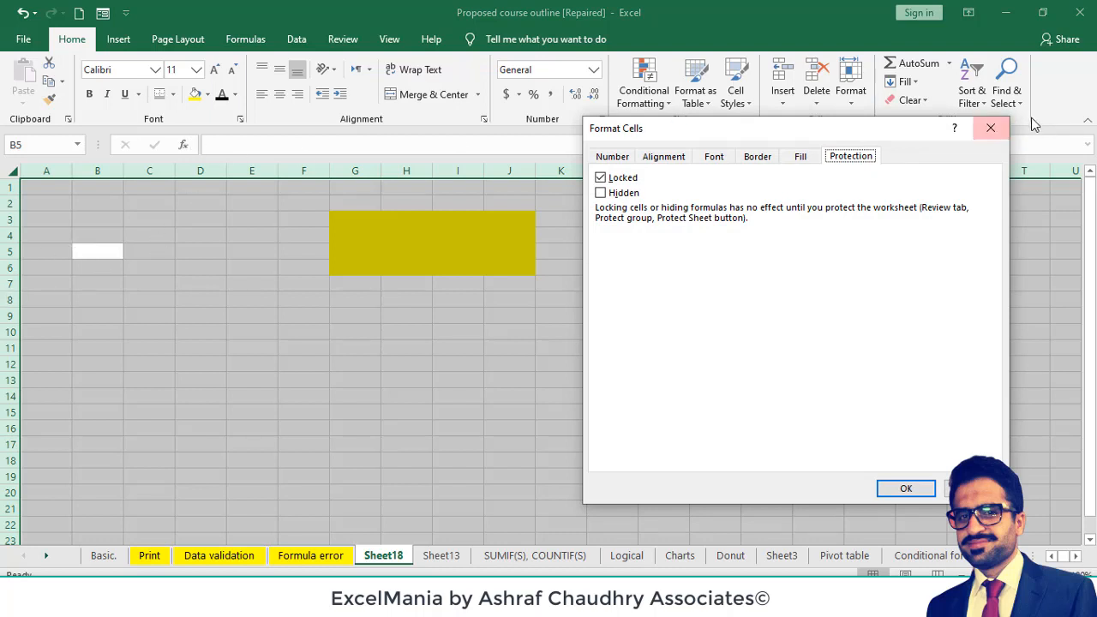
click(992, 128)
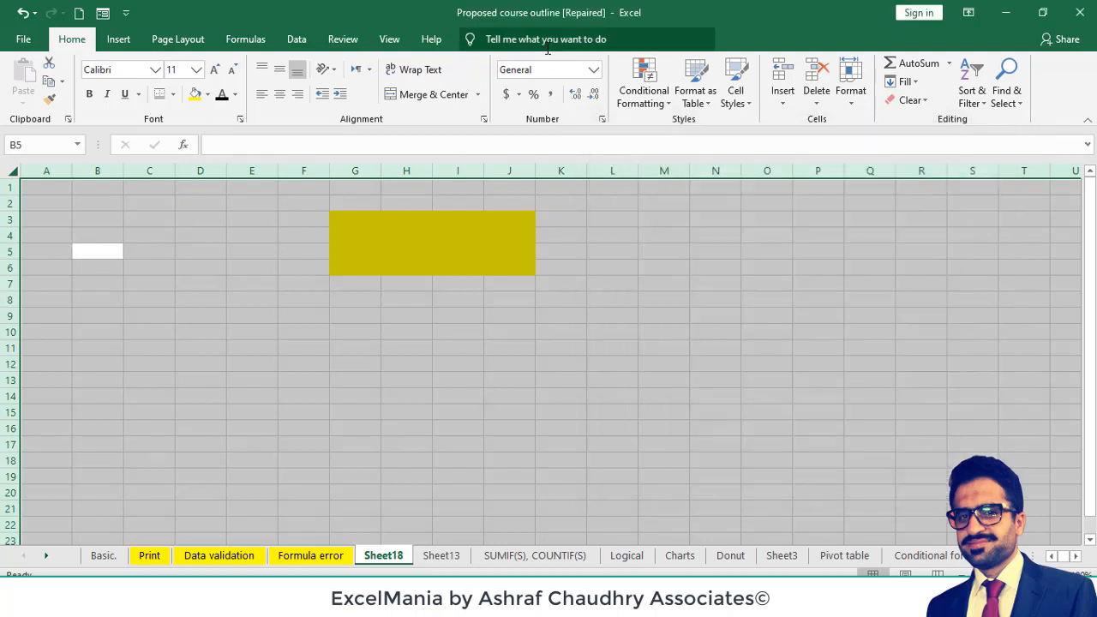
- Browse the available number formats for the selected cells and view the full cell formatting options without applying any
click(593, 70)
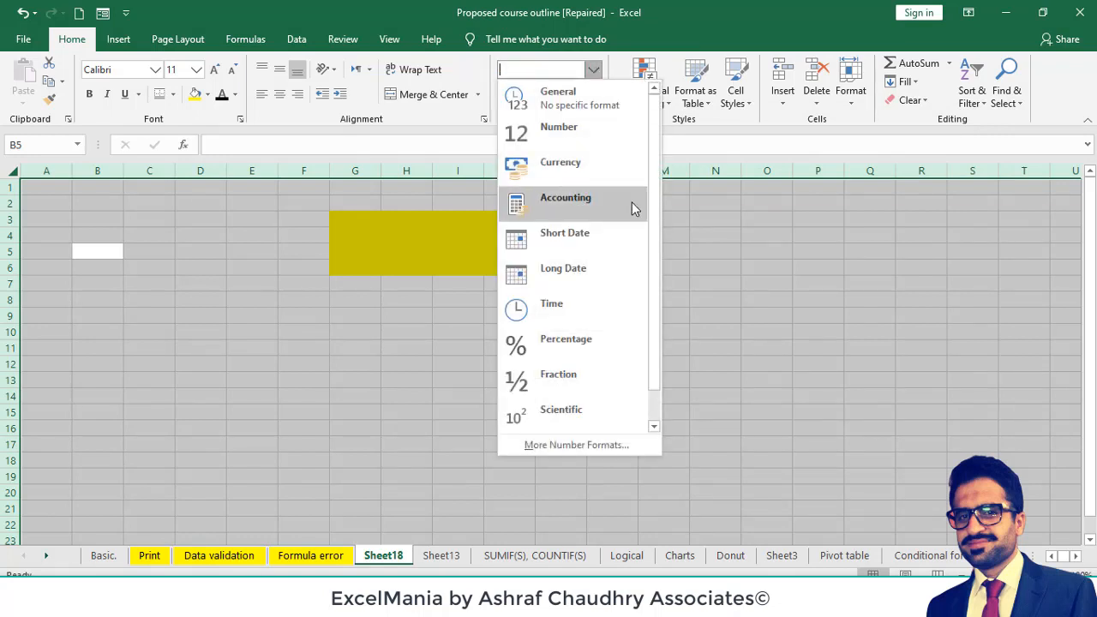
drag(654, 255, 653, 336)
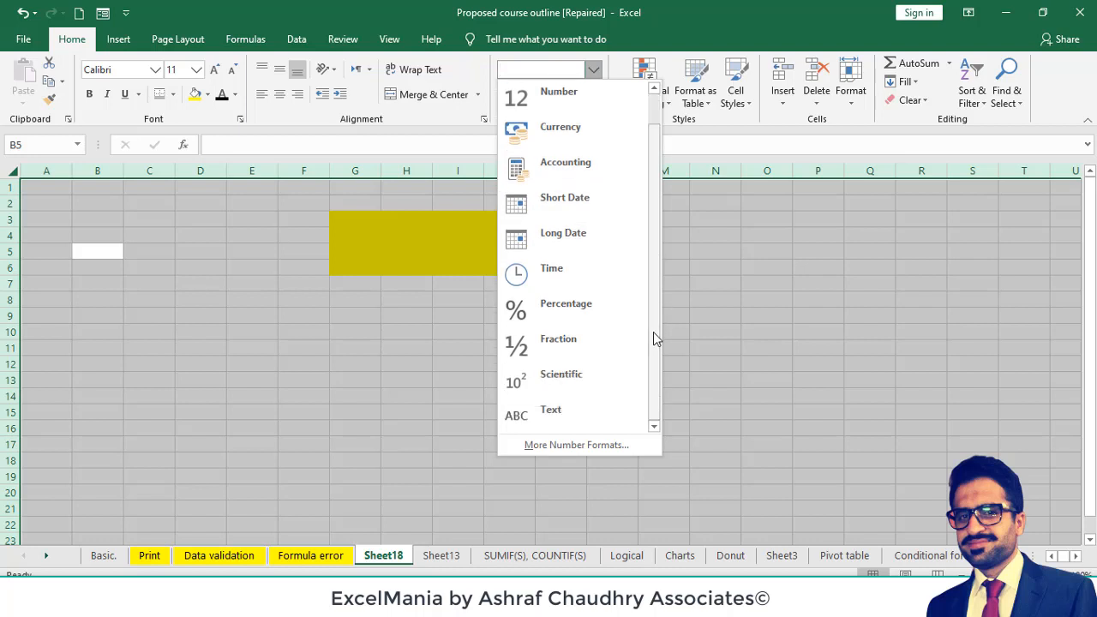
click(594, 446)
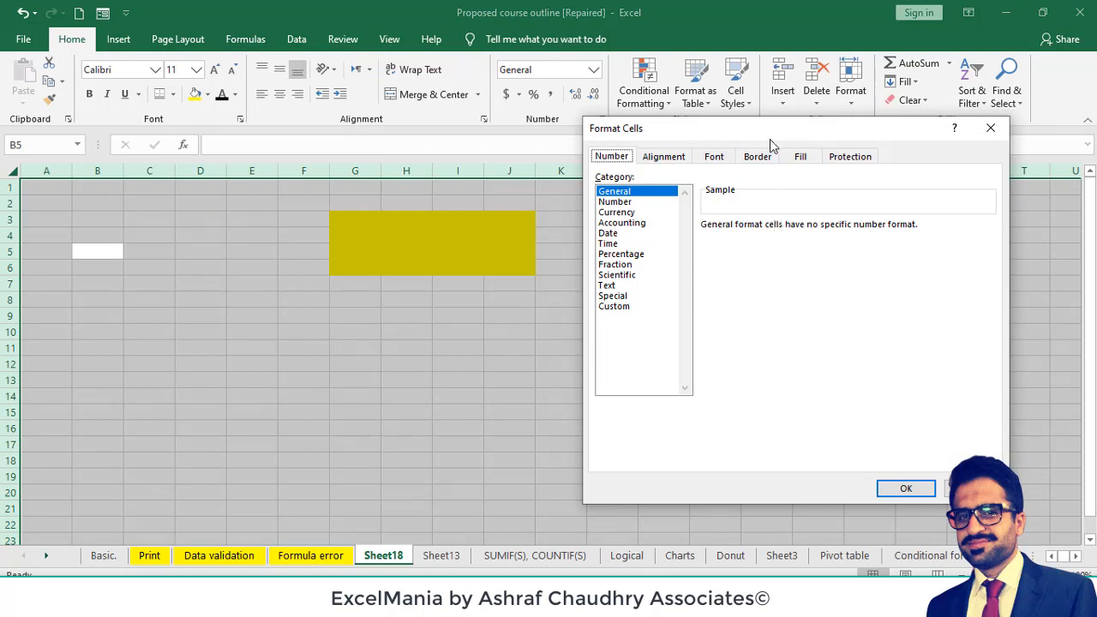
drag(770, 141, 787, 186)
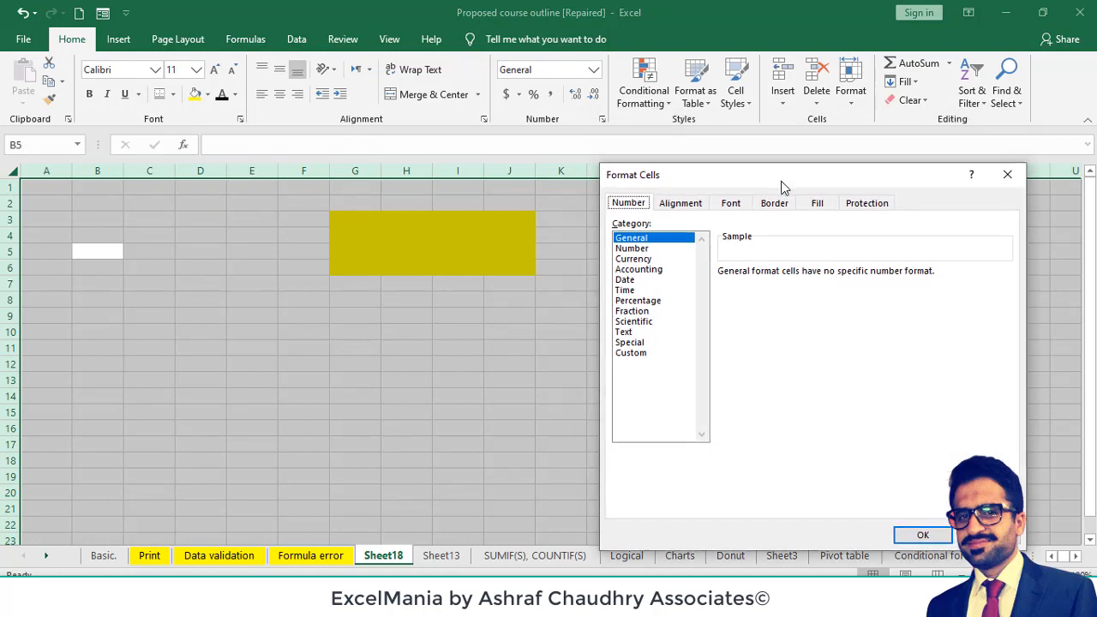
click(1008, 175)
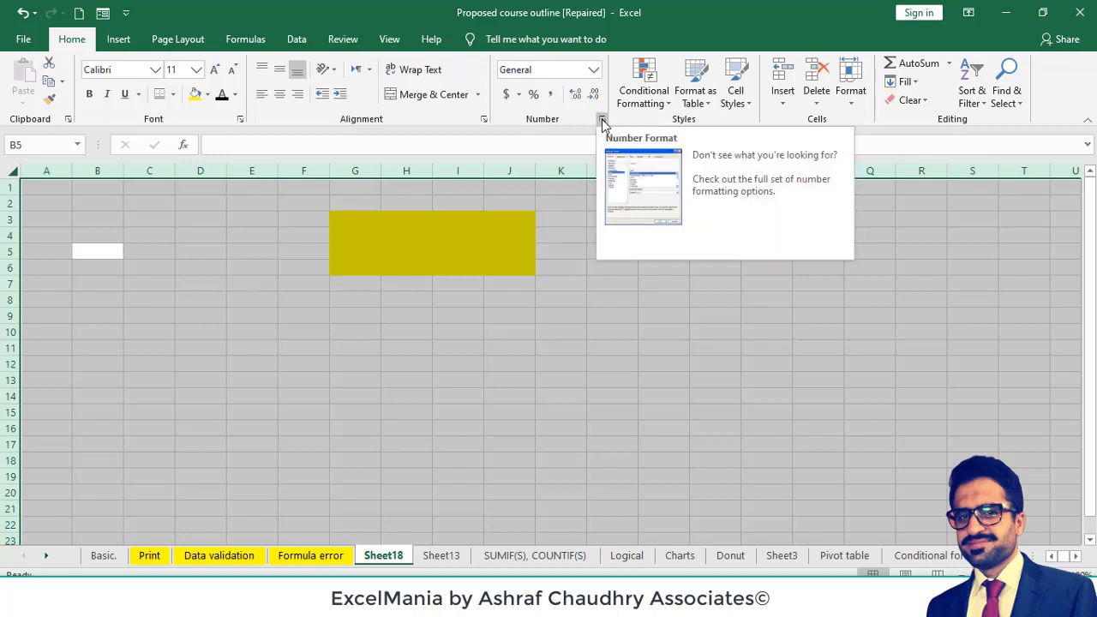
- Turn off the Locked property for all cells on Sheet18
click(602, 120)
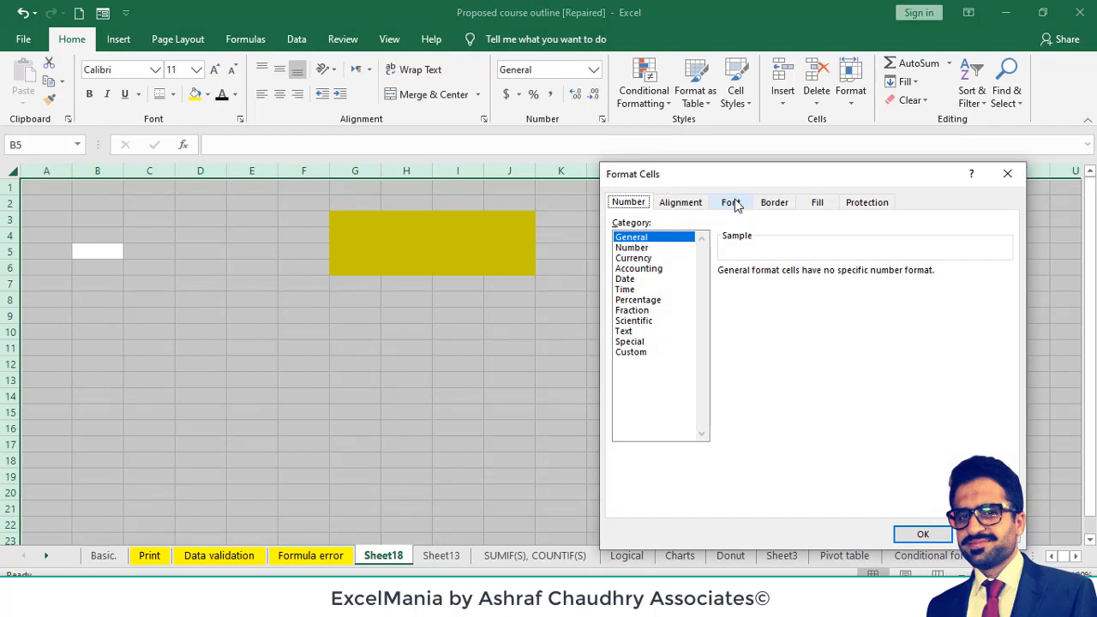
click(862, 204)
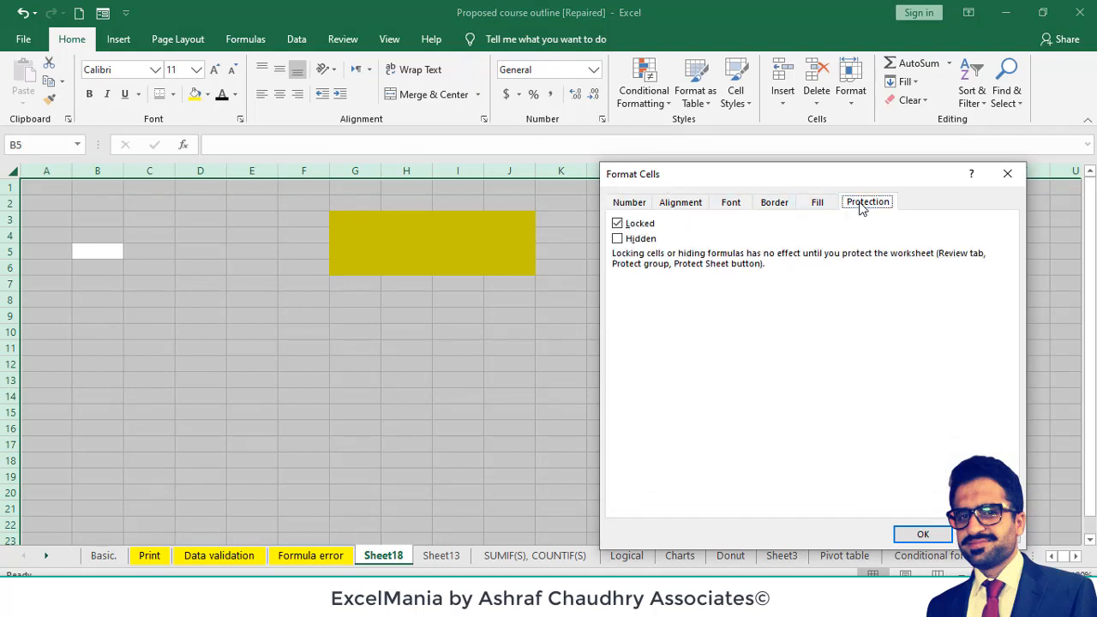
click(618, 225)
click(920, 534)
click(480, 310)
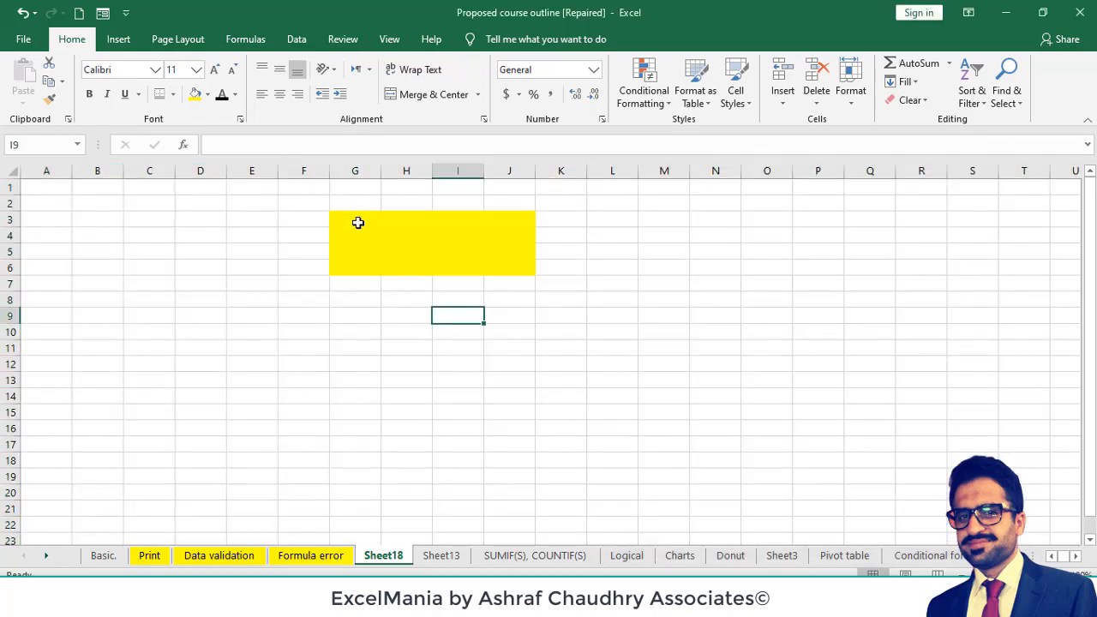
- Turn on the Locked property for only the yellow range G3:J6
drag(359, 223, 504, 262)
click(504, 262)
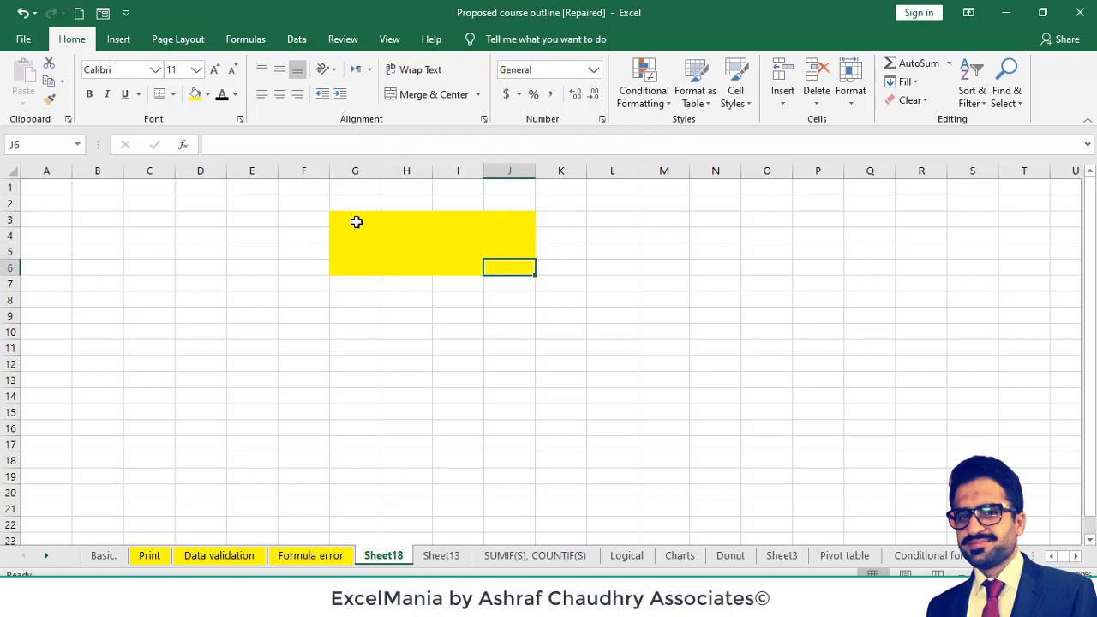
drag(355, 221, 501, 263)
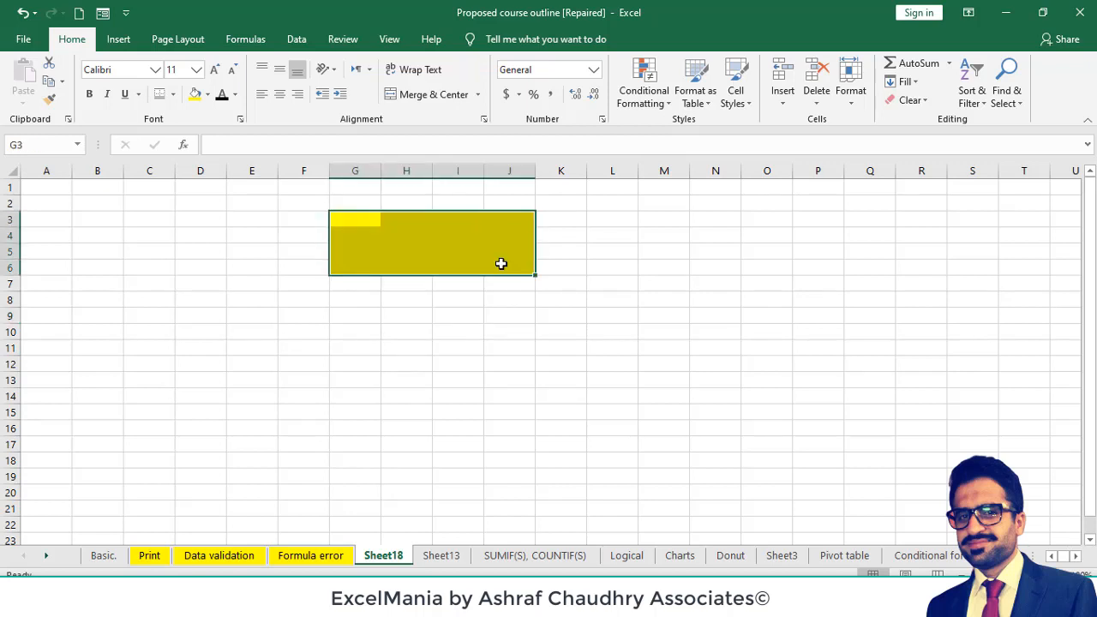
key(ctrl+1)
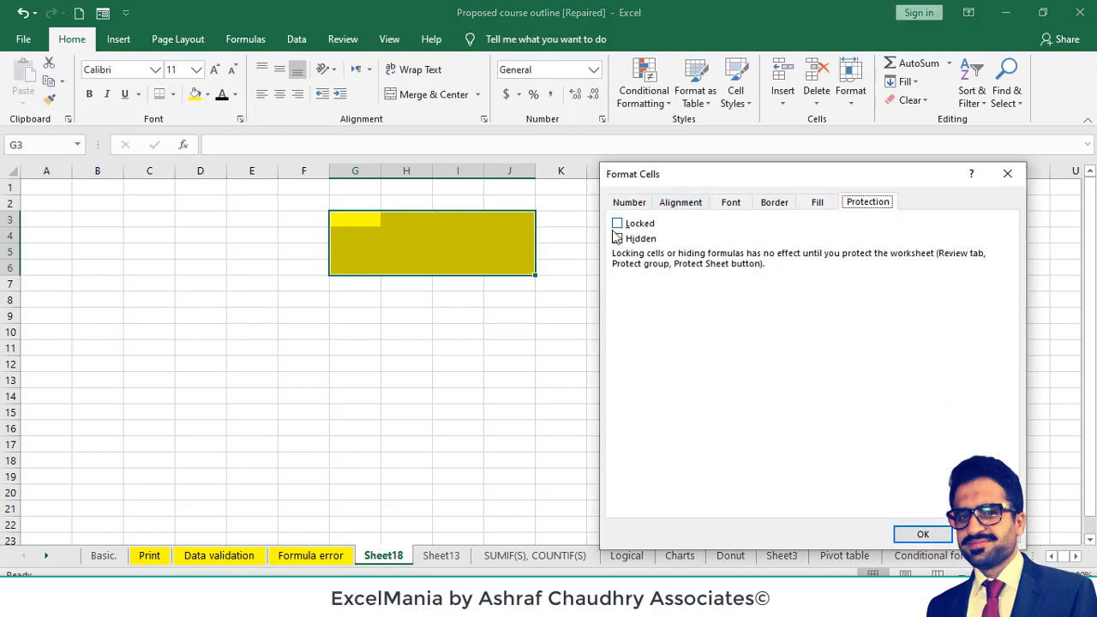
click(618, 224)
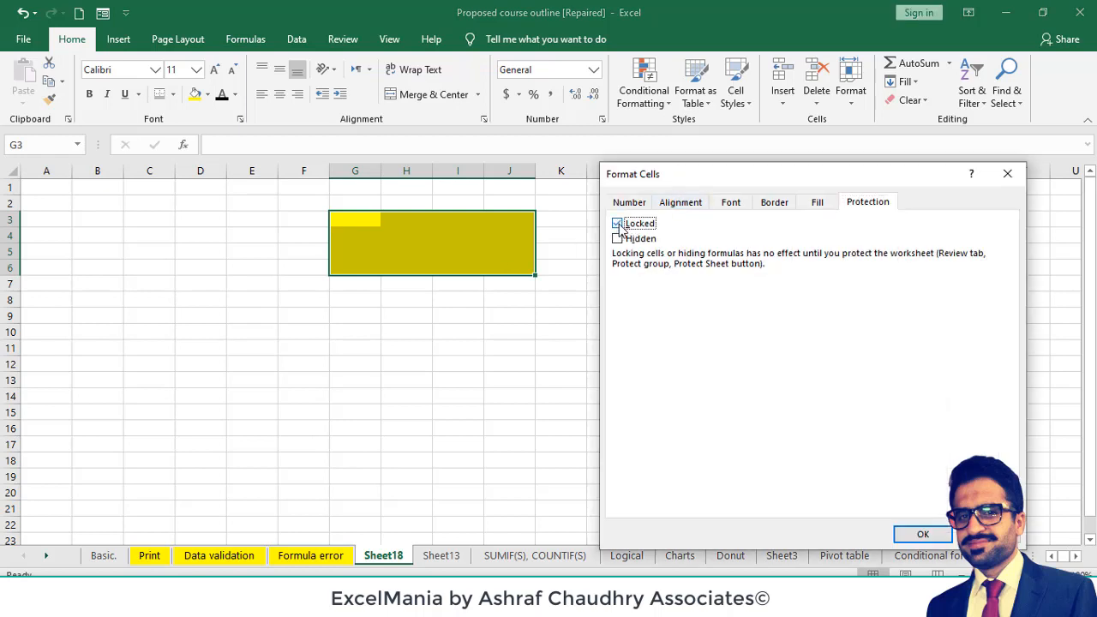
click(917, 536)
- Test editing the locked cell J5 while the sheet is unprotected, leaving it blank
click(502, 248)
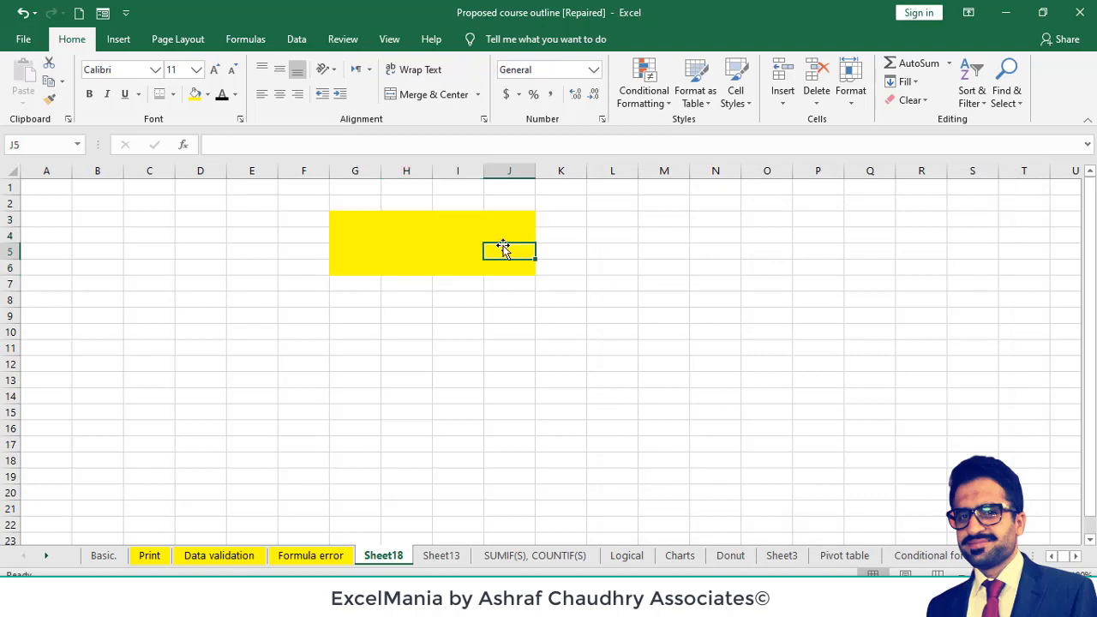
key(ctrl+Up)
click(502, 248)
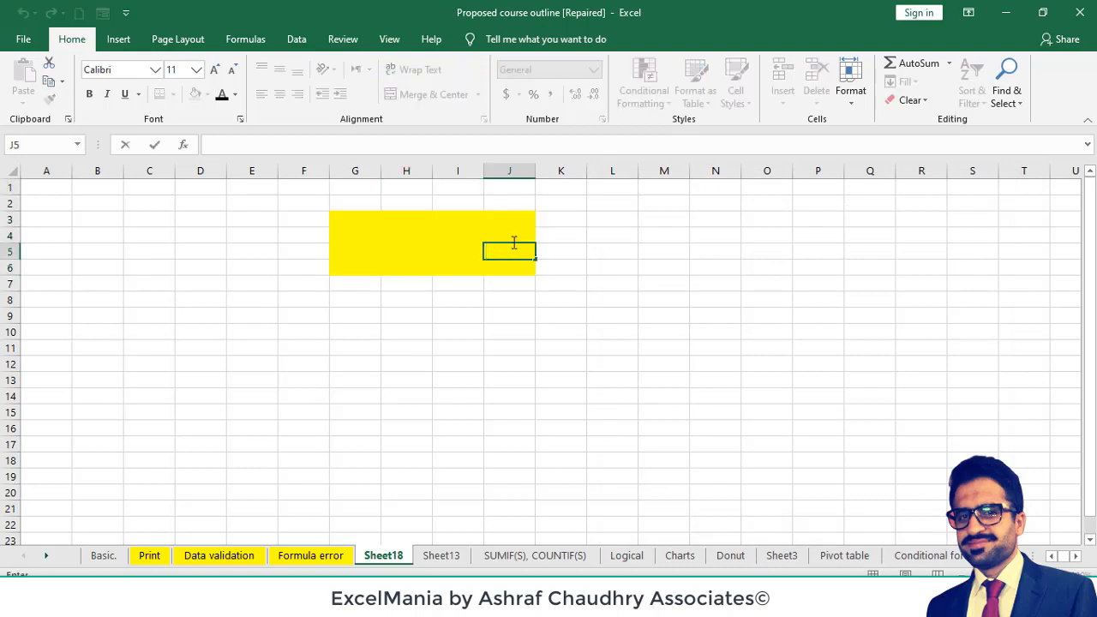
click(577, 226)
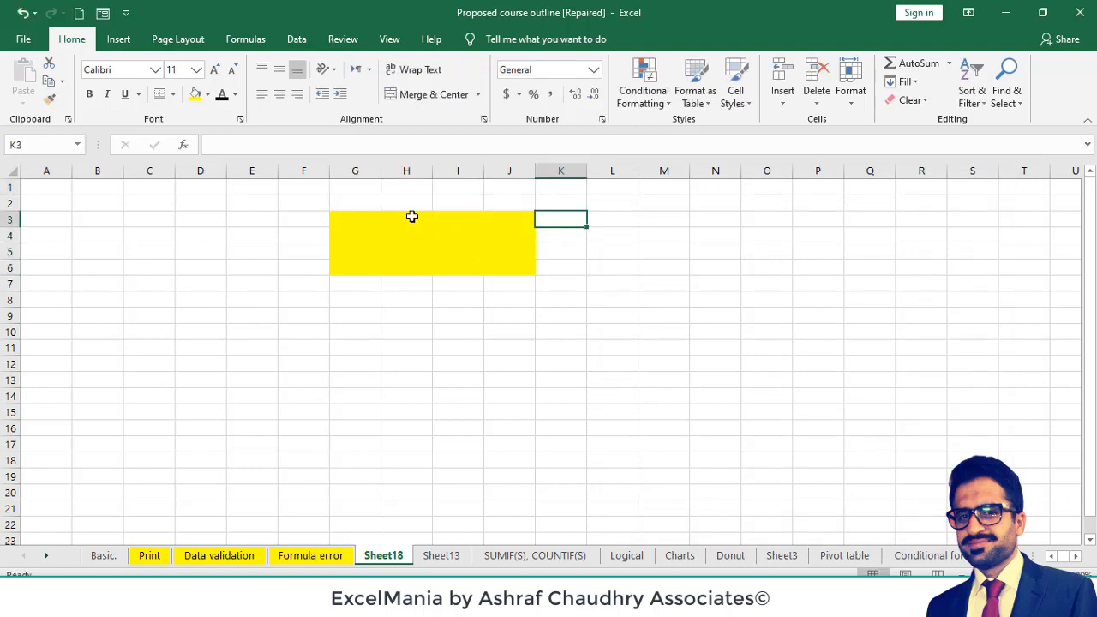
- Protect Sheet18 with the default permissions, entering and confirming the sheet password
click(347, 39)
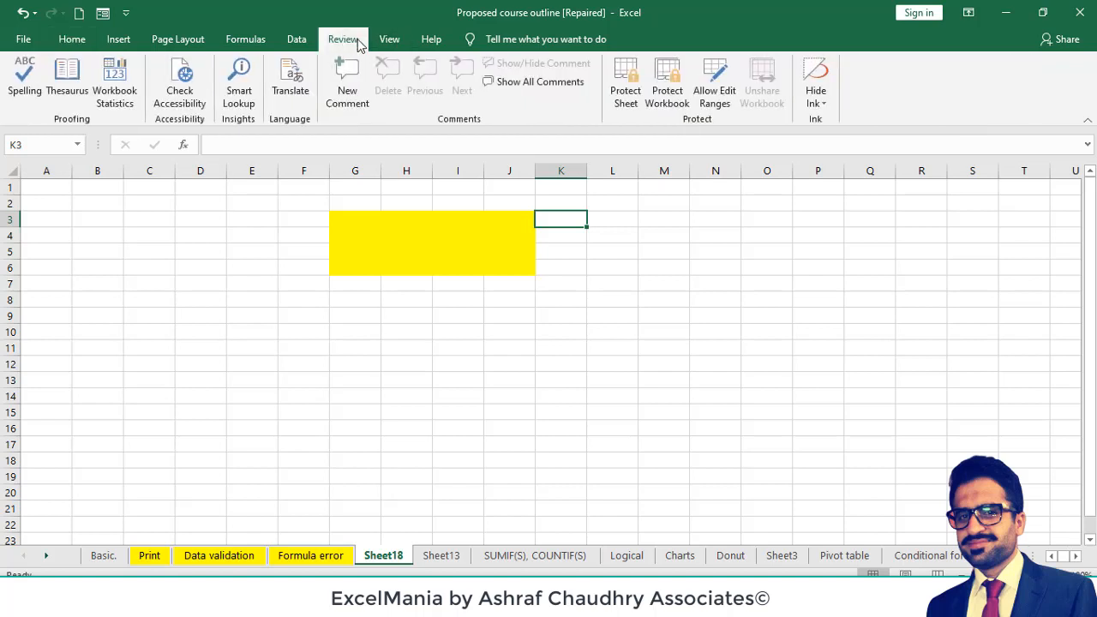
click(632, 101)
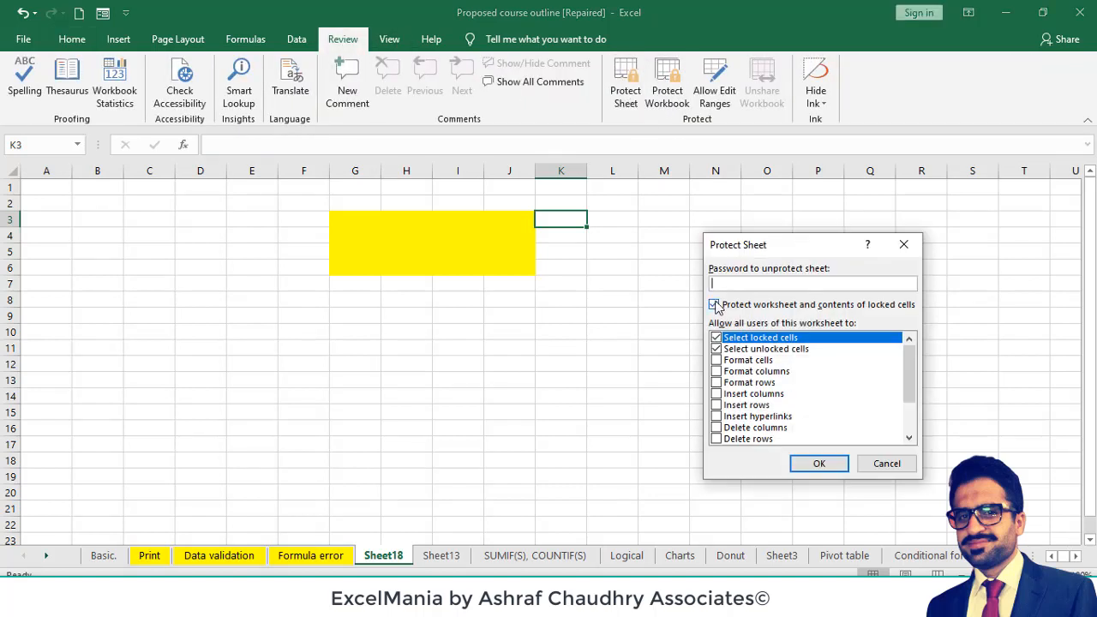
text(123)
click(819, 463)
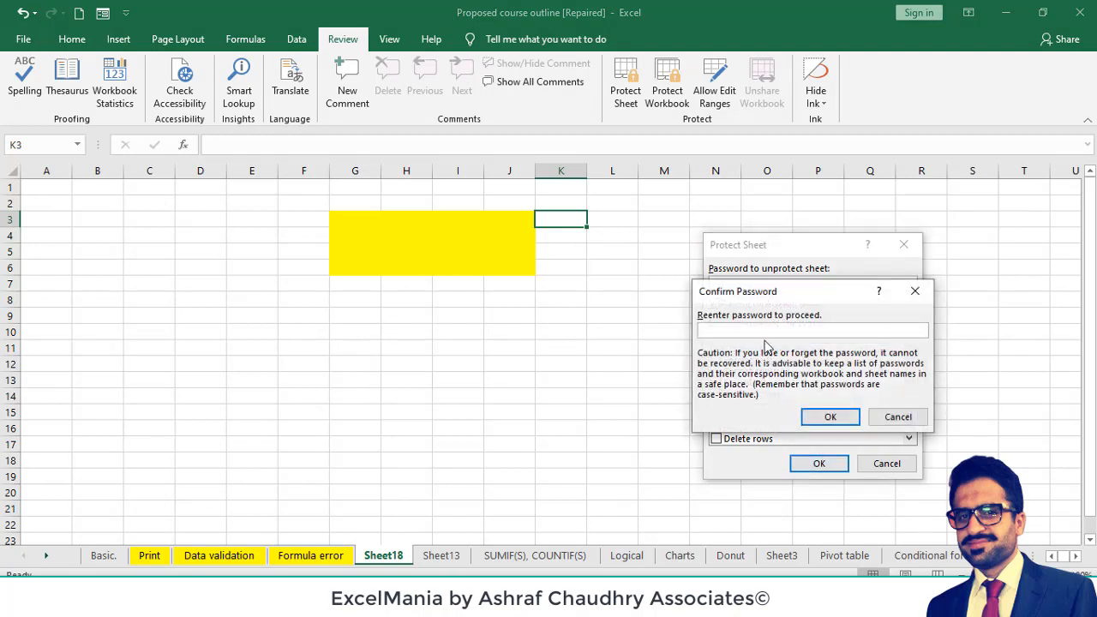
text(123)
key(Return)
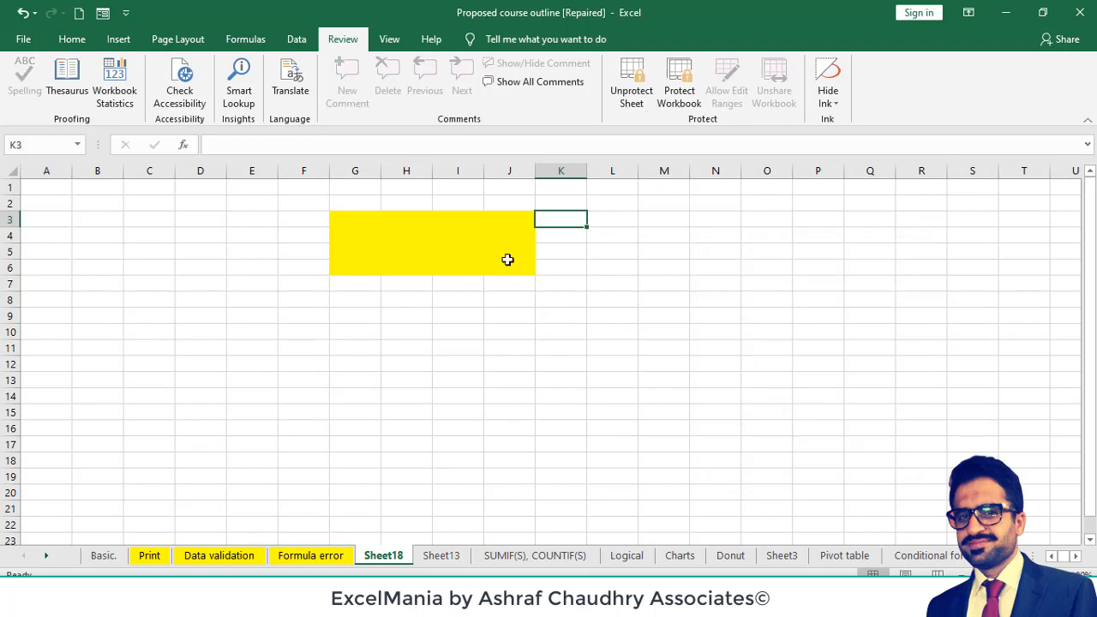
- Try to edit the locked yellow cell I5 on the protected sheet
click(467, 245)
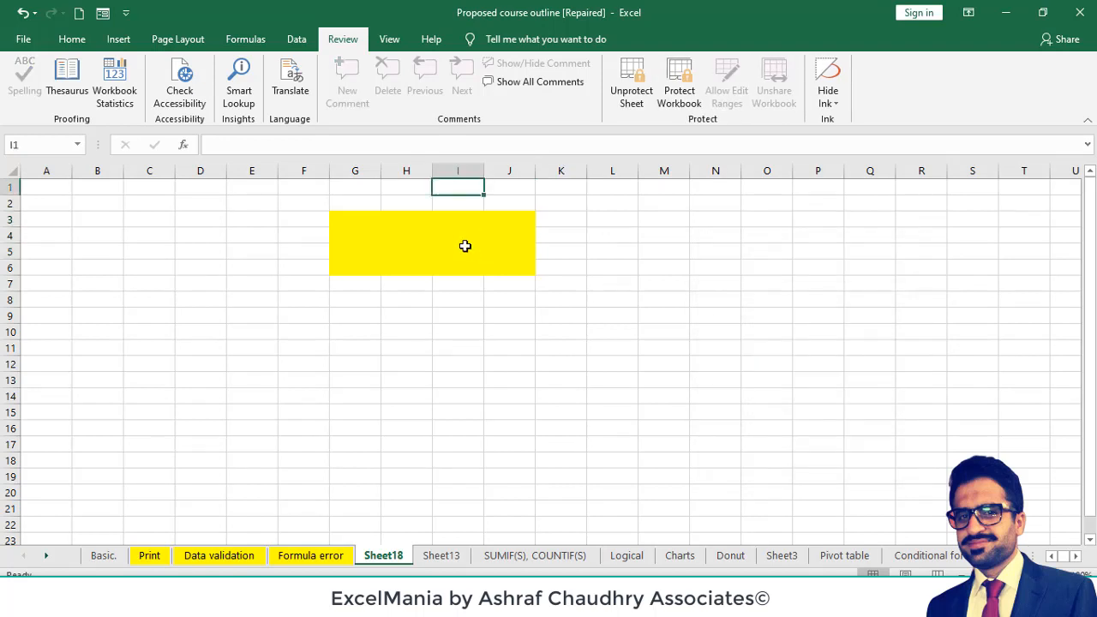
double_click(465, 246)
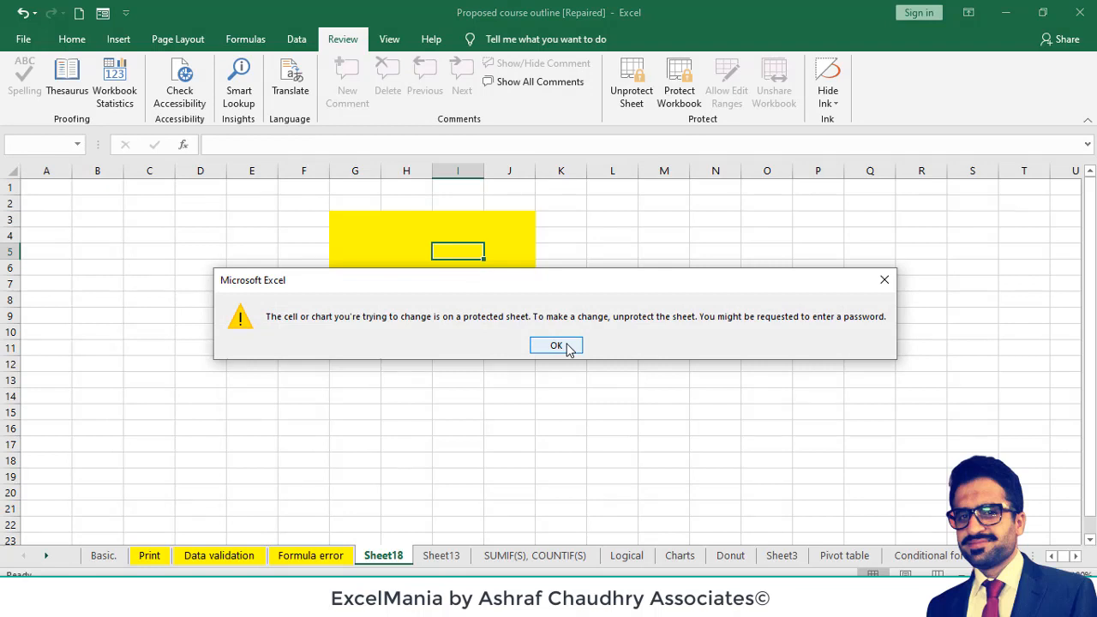
click(556, 345)
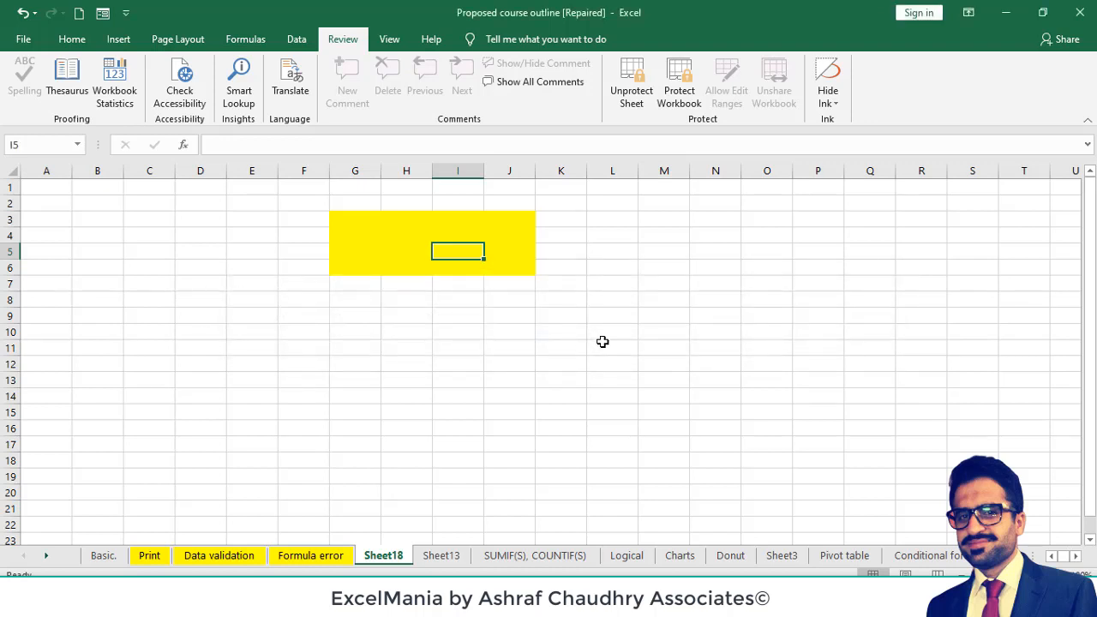
- Test editing the unlocked cell L11 outside the yellow range, and enter "hhhh" in cell L9
double_click(608, 350)
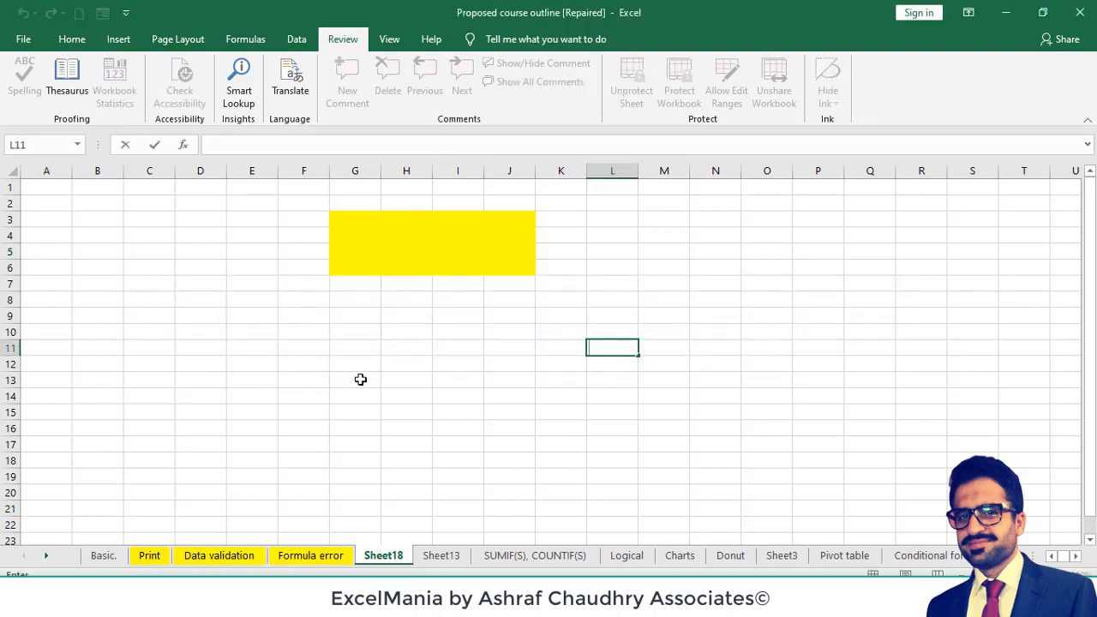
click(638, 319)
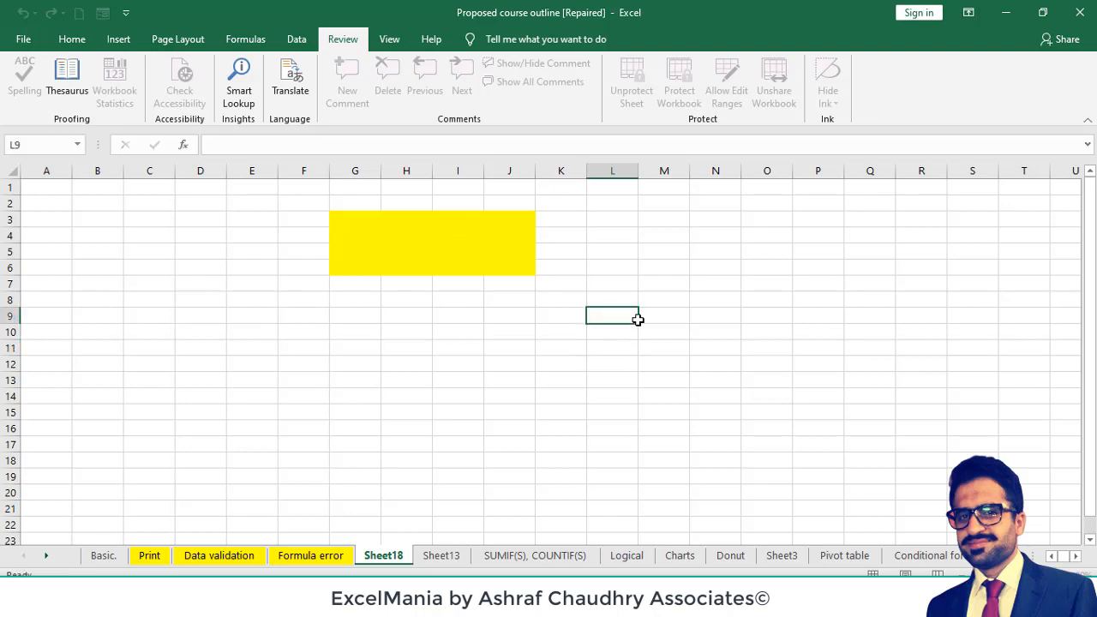
text(hhhh)
key(Return)
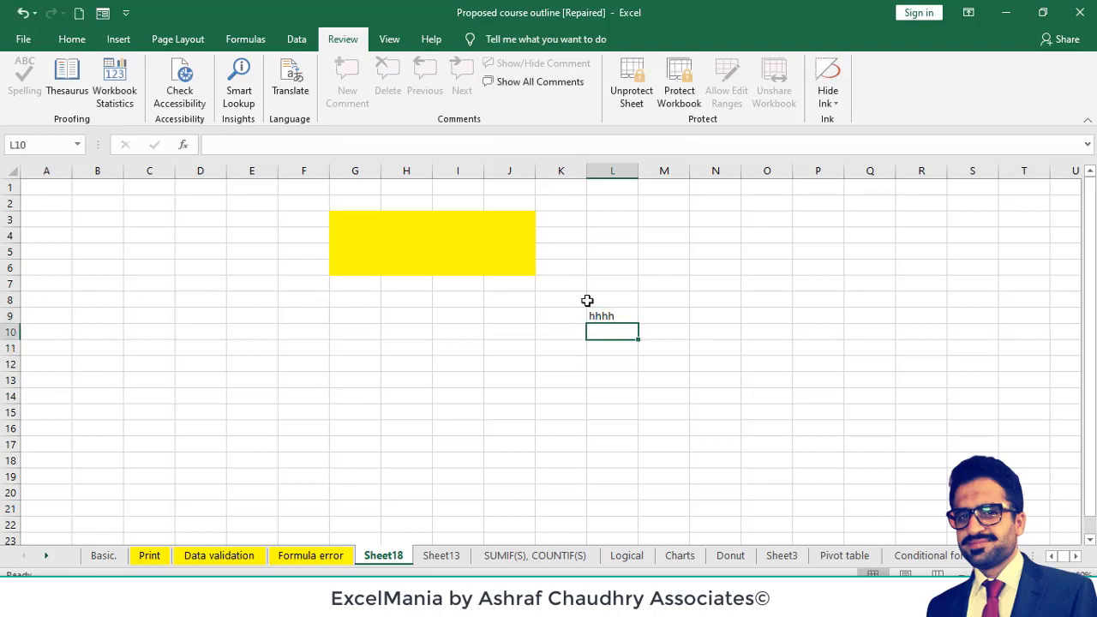
- Try to edit the locked yellow cell I6 on the protected sheet
click(466, 262)
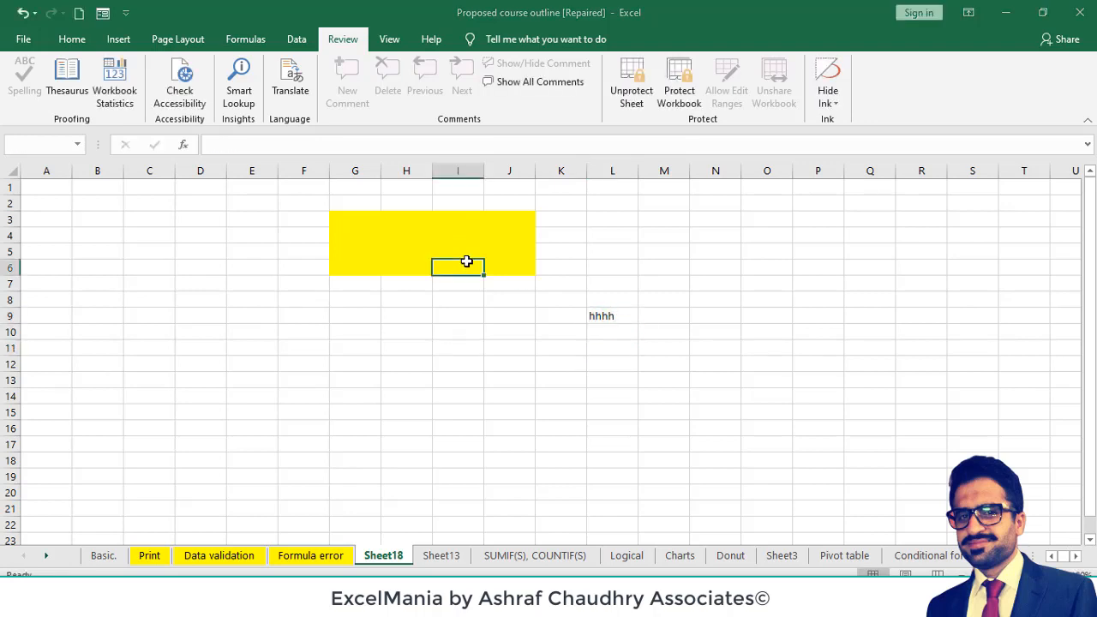
double_click(466, 261)
key(Return)
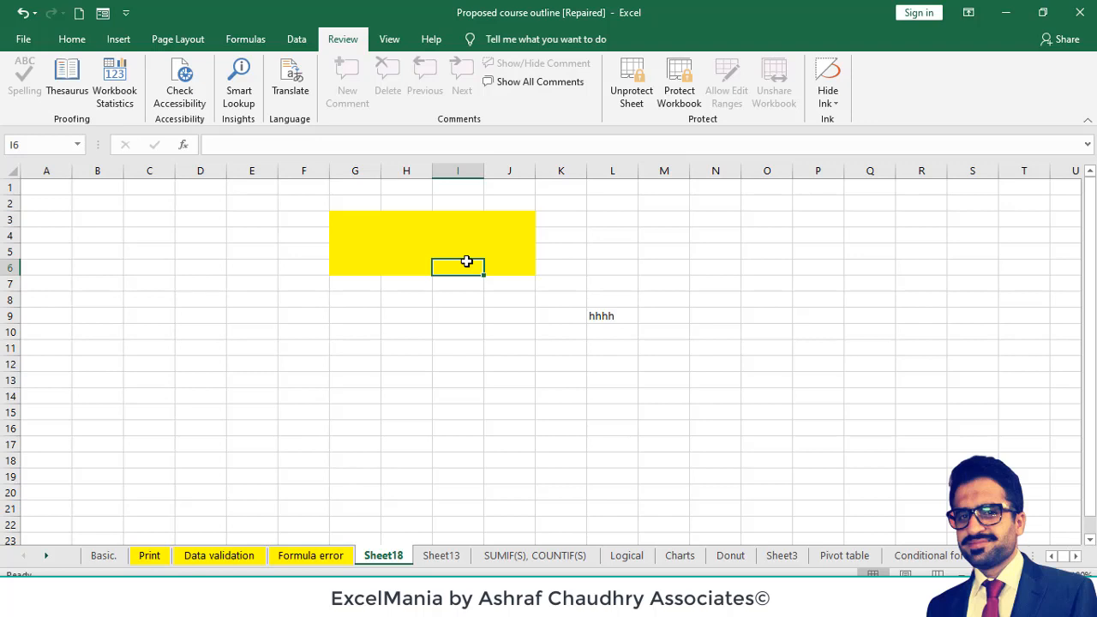
- Remove the protection from Sheet18 by entering the sheet password
click(641, 103)
text(123)
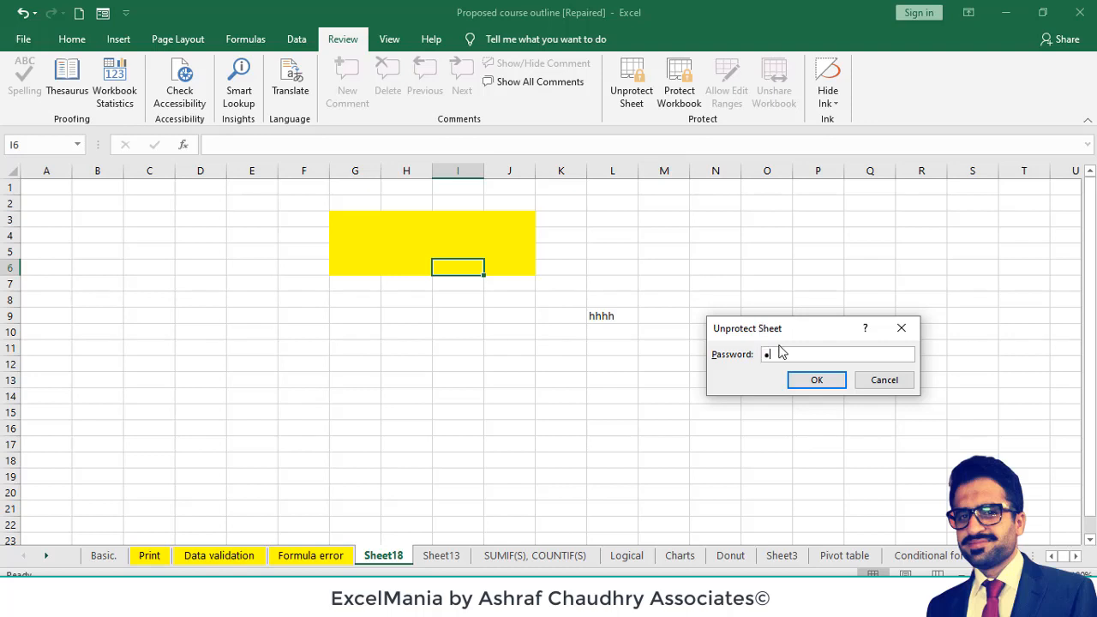
key(Return)
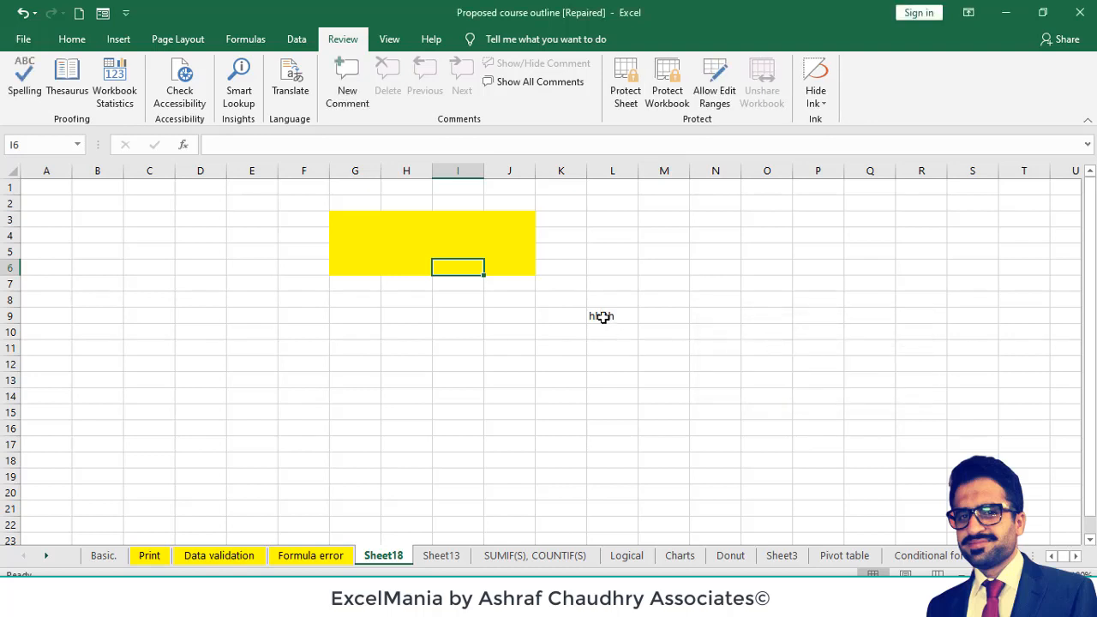
- Clear the test text from cell L9
click(604, 317)
key(BackSpace)
key(Return)
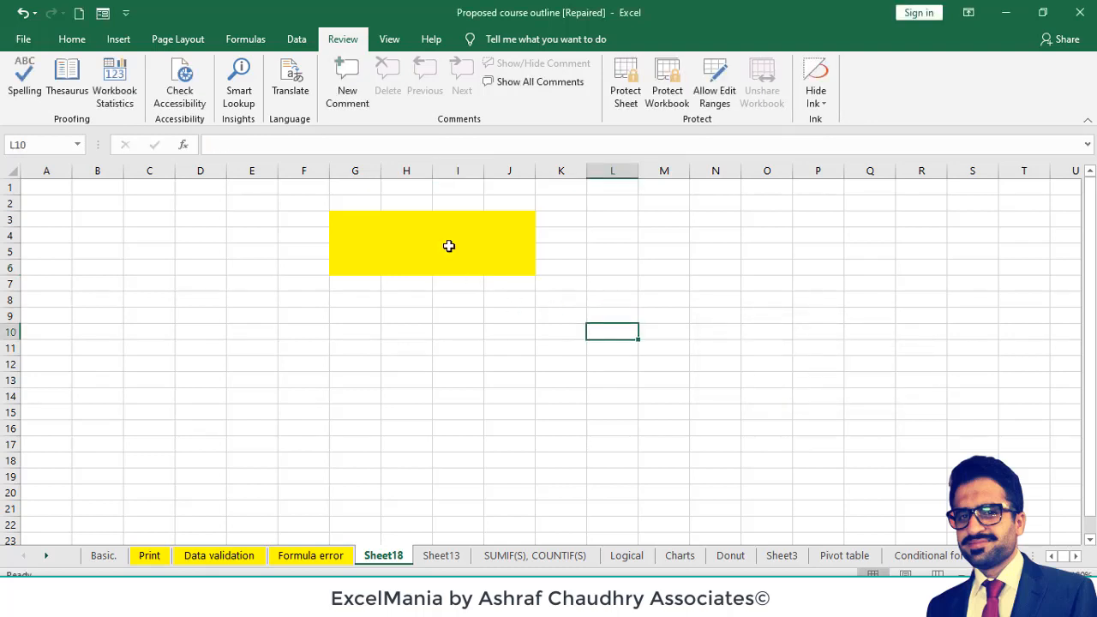
- Test editing yellow cell I4 on the unprotected sheet by entering "jjjj", and clear the cell again
click(446, 241)
text(jjjj)
key(Return)
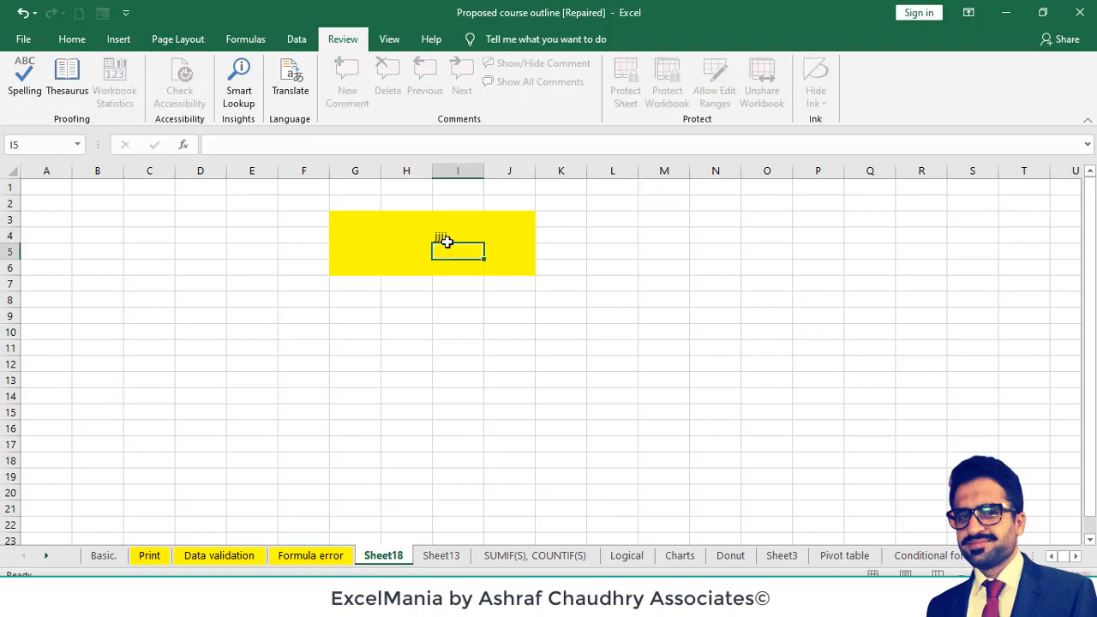
click(443, 237)
key(BackSpace)
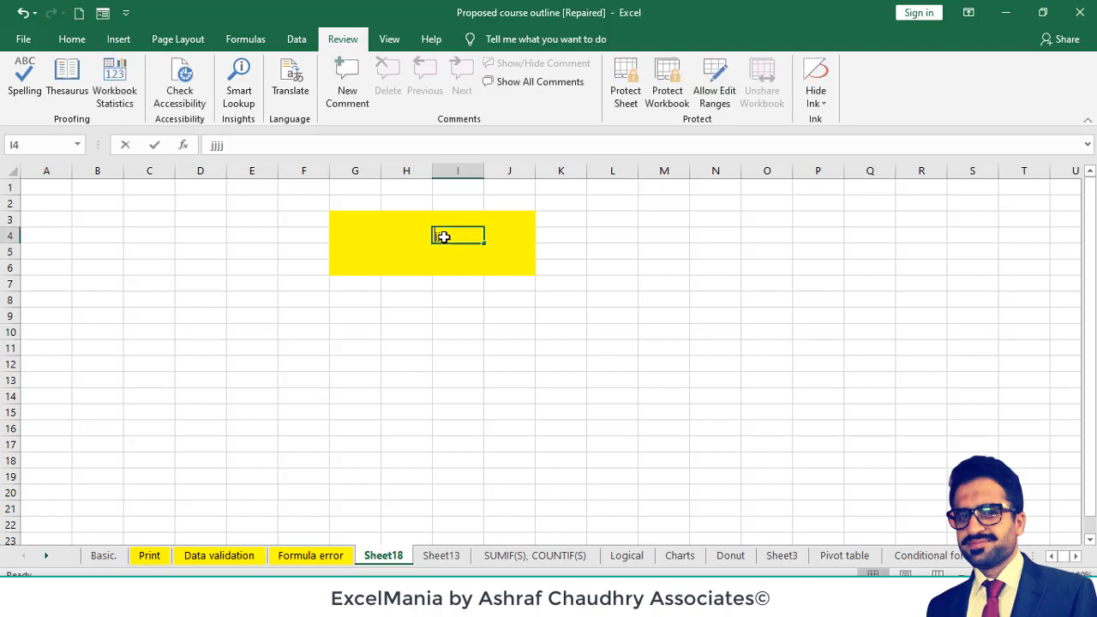
key(Return)
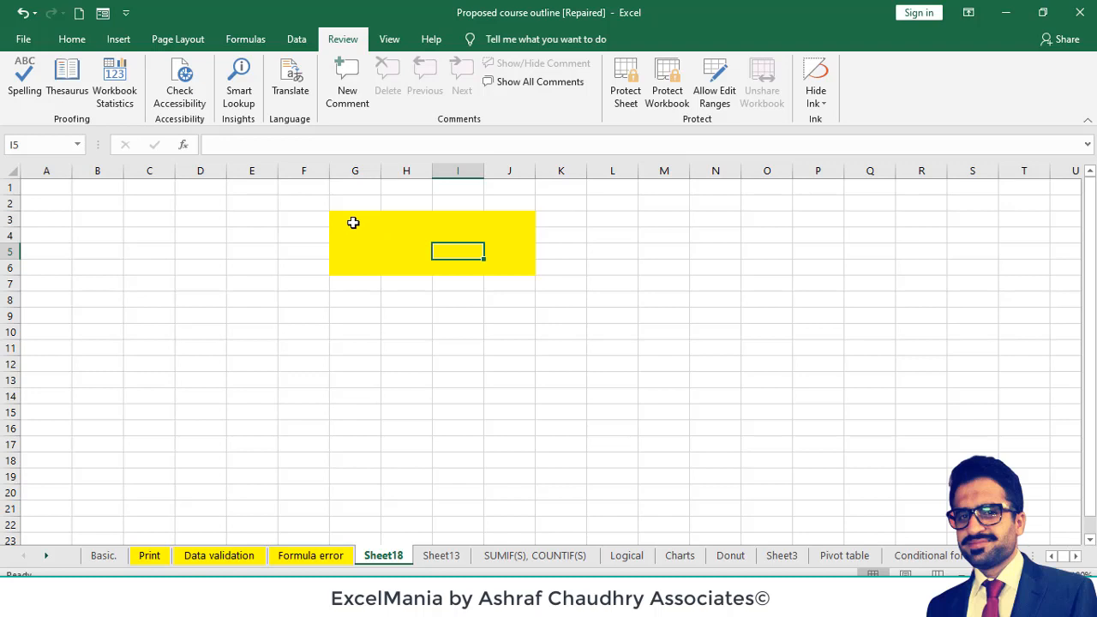
- Enter the sample values 11, 12 and 13 in cells G3 to G5
click(353, 222)
text(11)
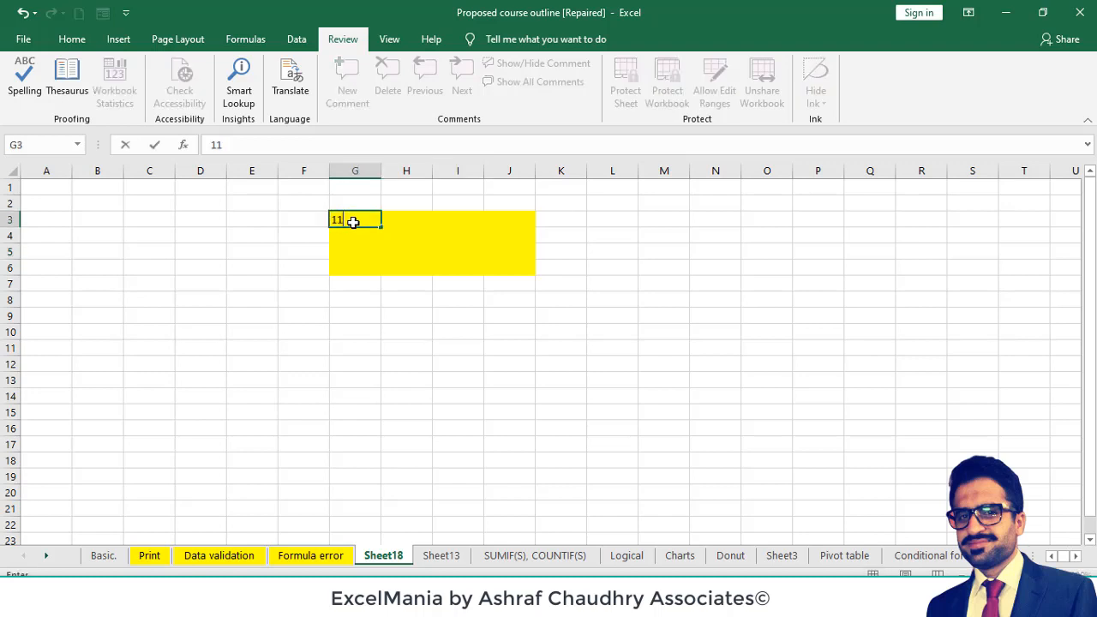
key(Return)
text(12)
key(Return)
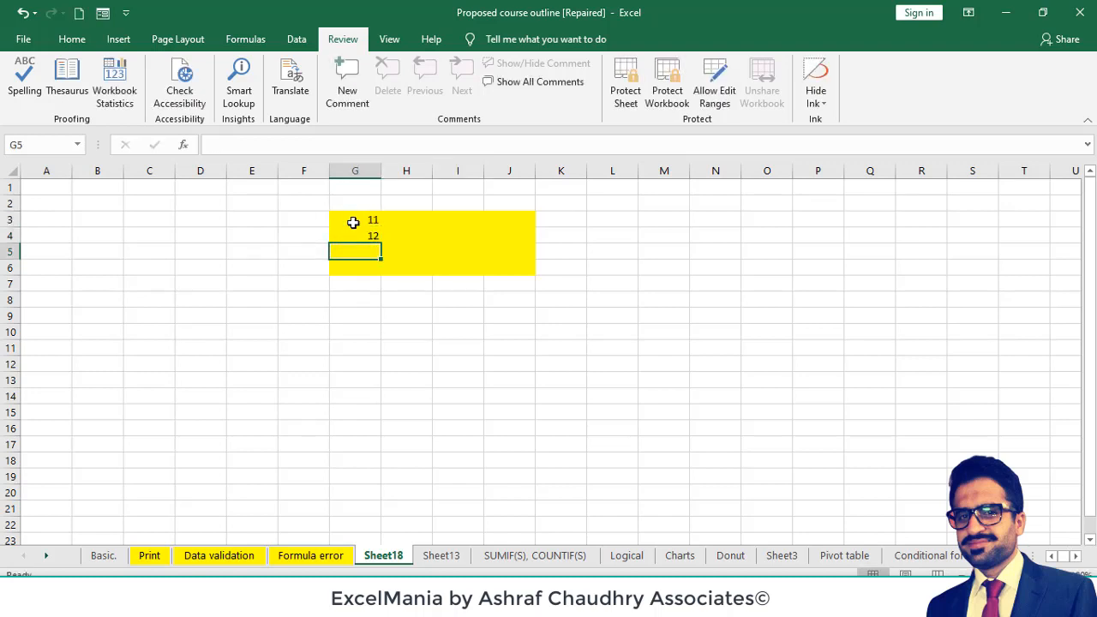
click(360, 223)
drag(360, 223, 367, 234)
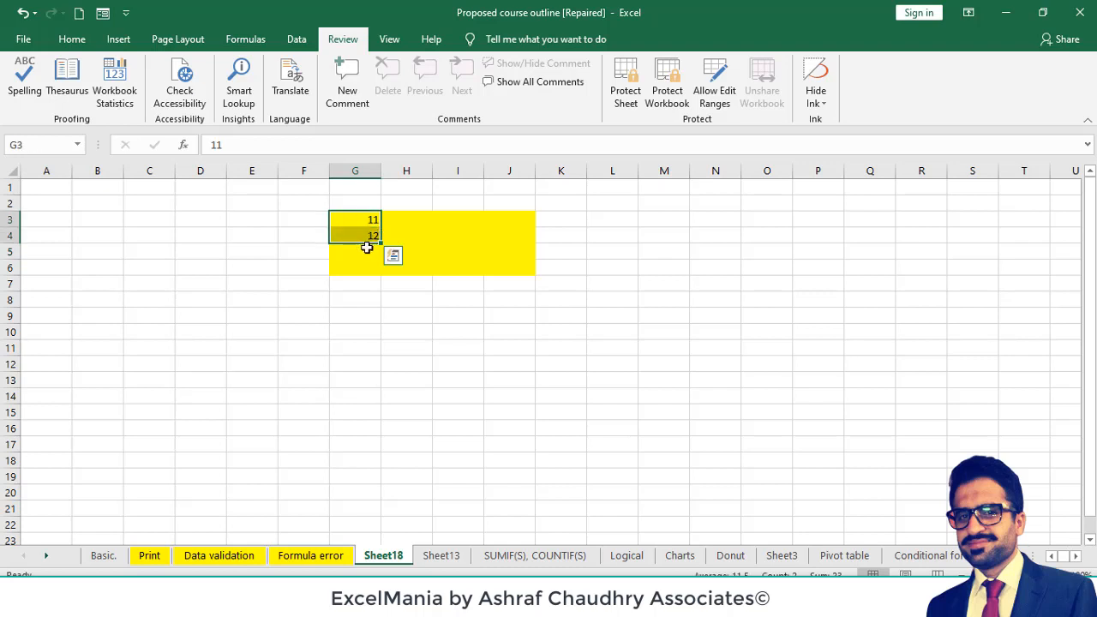
click(367, 247)
text(13)
key(Return)
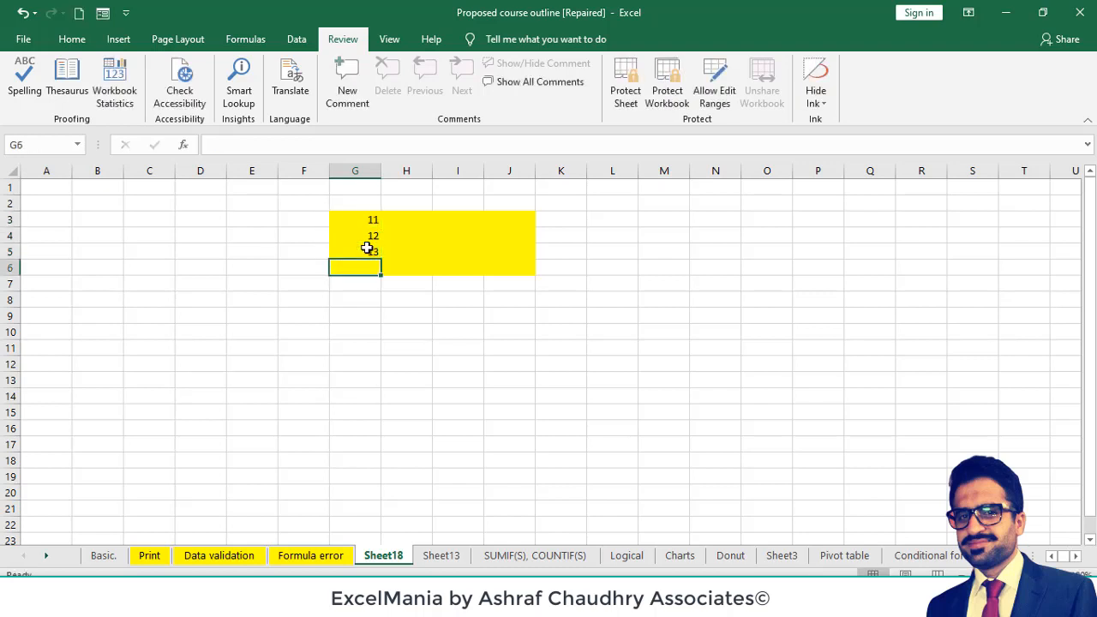
- Total the three values in cell G6 with the formula =SUM(G3:G5)
key(alt+=)
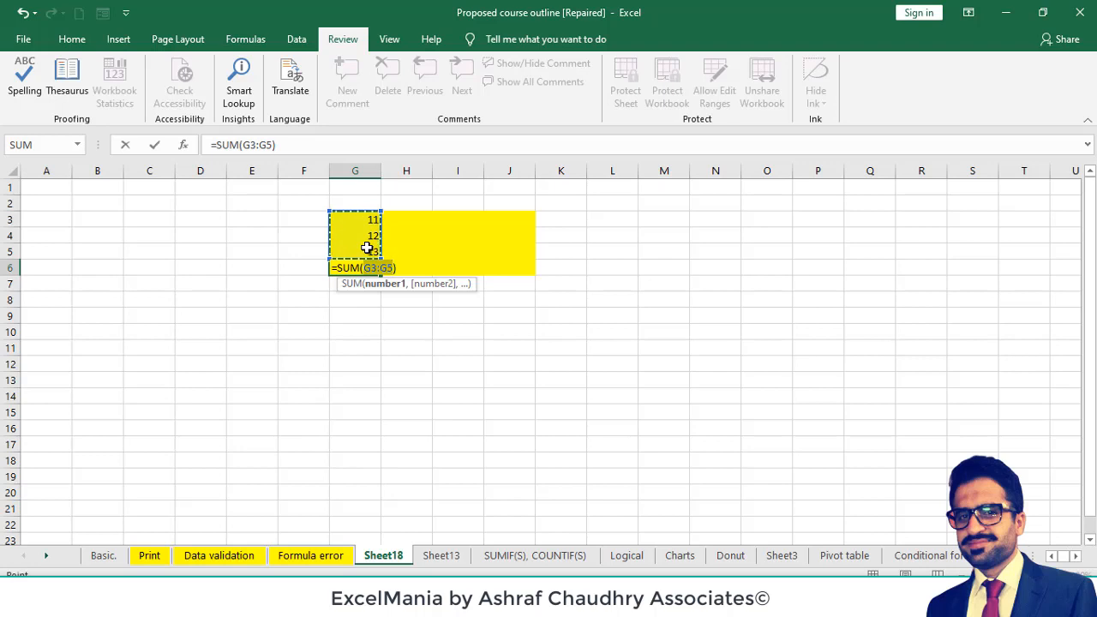
key(Return)
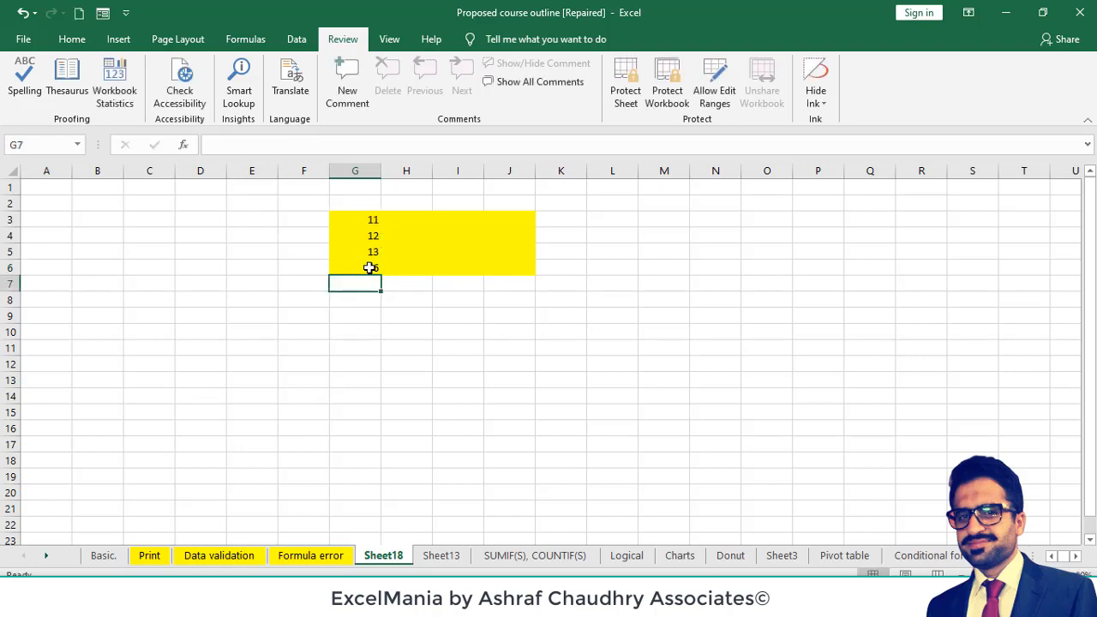
click(369, 269)
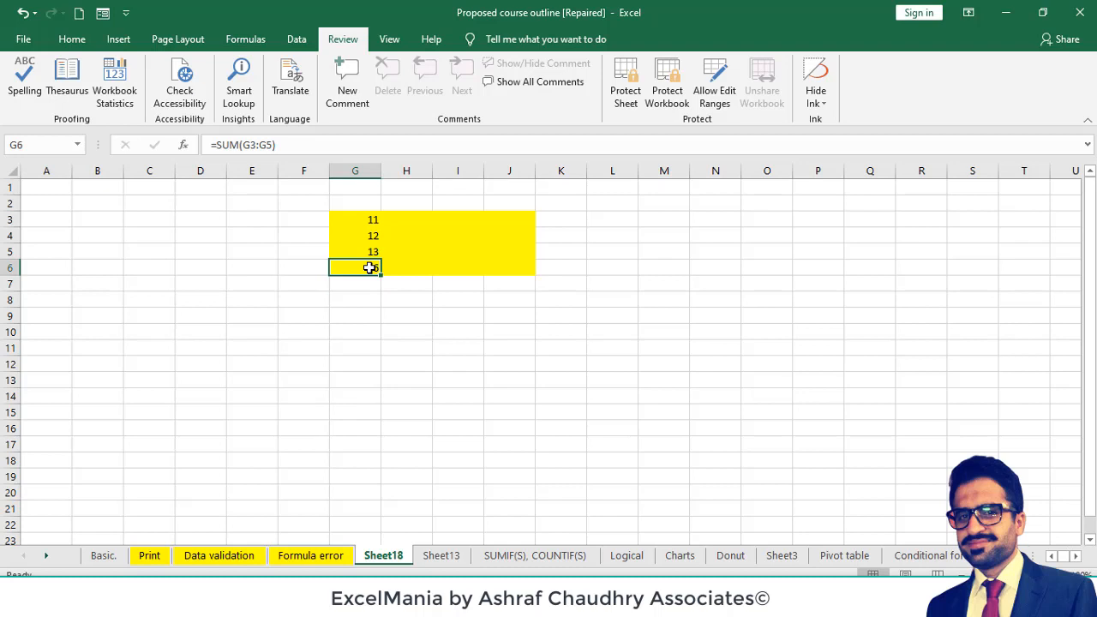
- Delete columns H to J, which hold the rest of the yellow range
drag(409, 171, 508, 170)
right_click(508, 170)
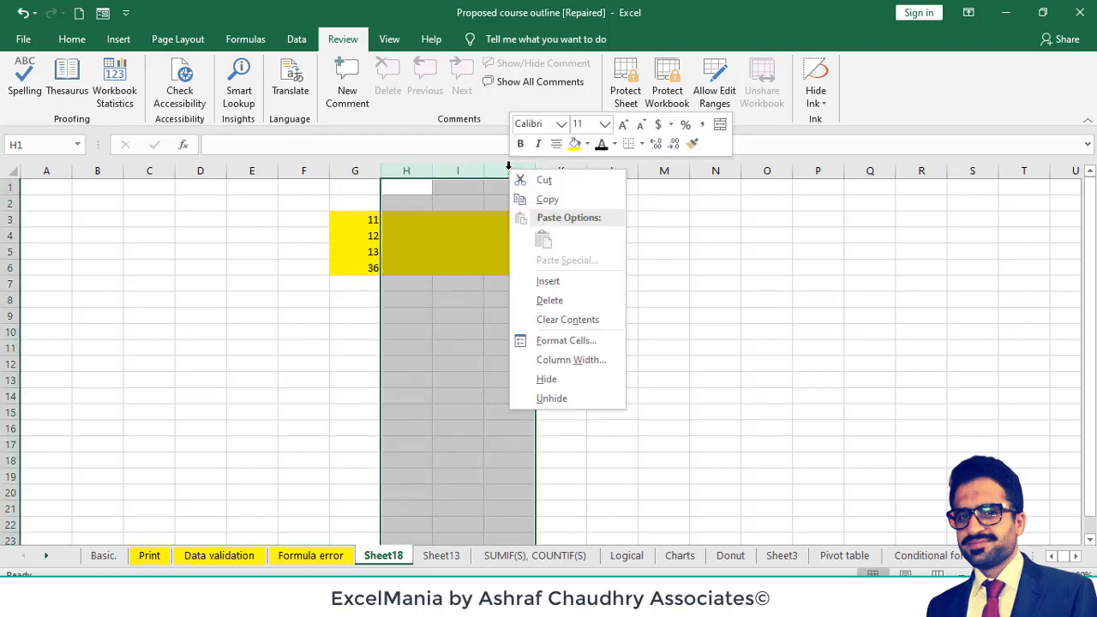
click(588, 300)
- Remove the yellow fill from column G by setting it to no fill
click(336, 171)
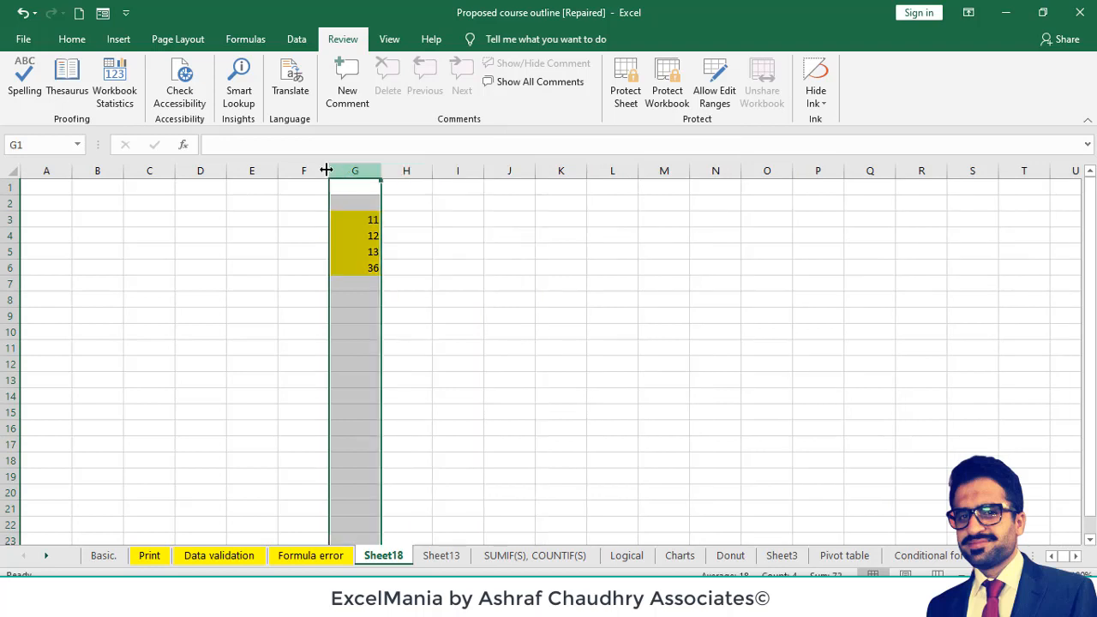
click(75, 39)
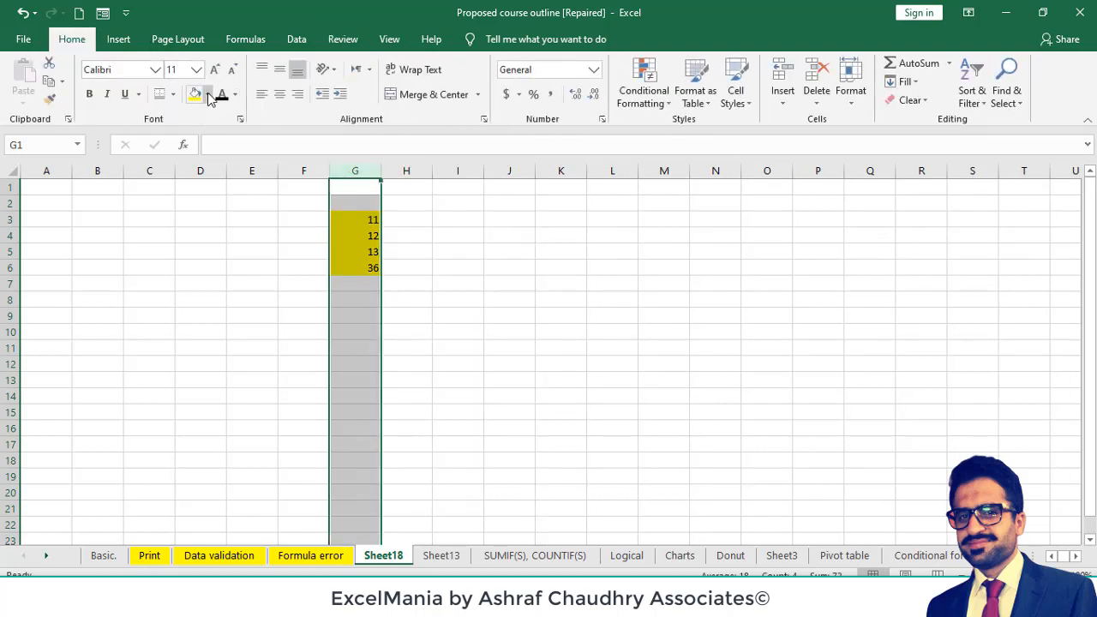
click(206, 95)
click(273, 243)
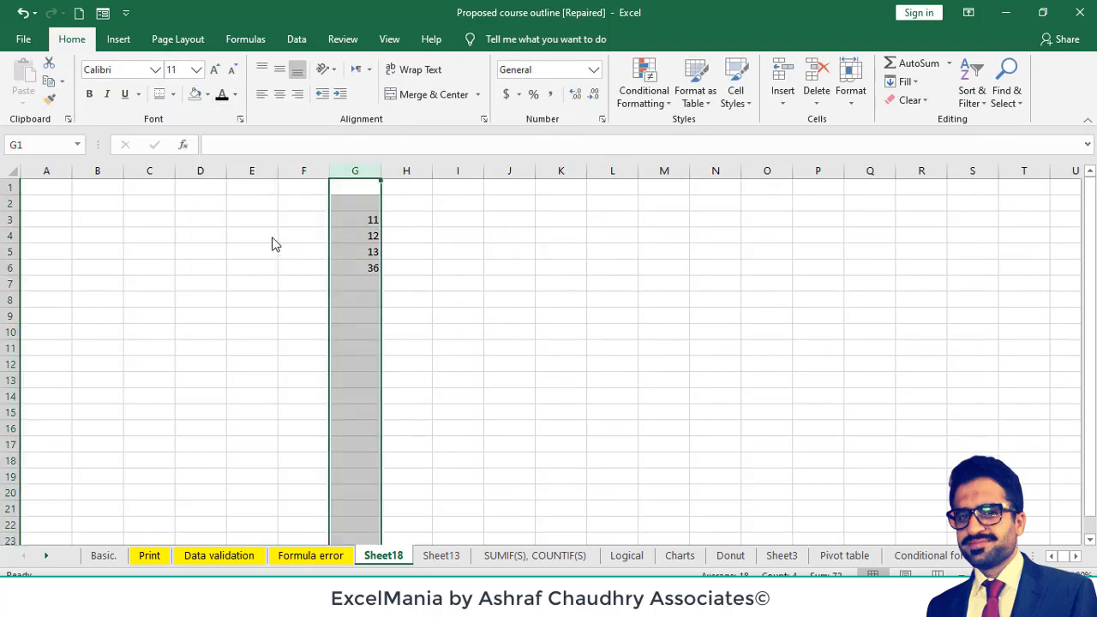
click(394, 249)
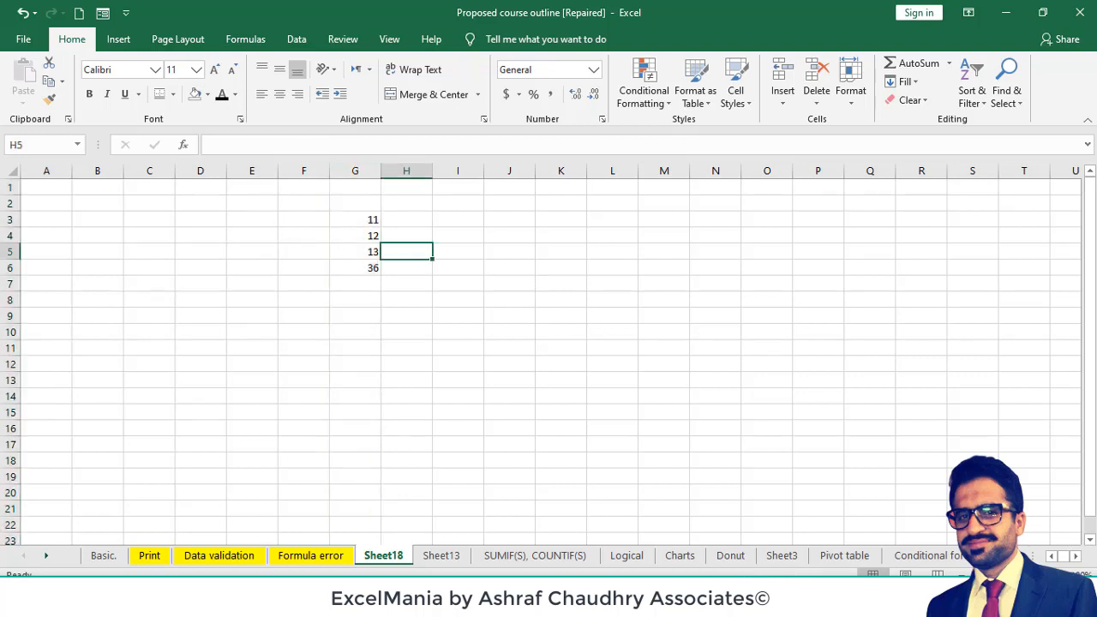
- Format the total in G6 as bold with a single top and double bottom border
click(1057, 575)
click(1057, 575)
click(1057, 575)
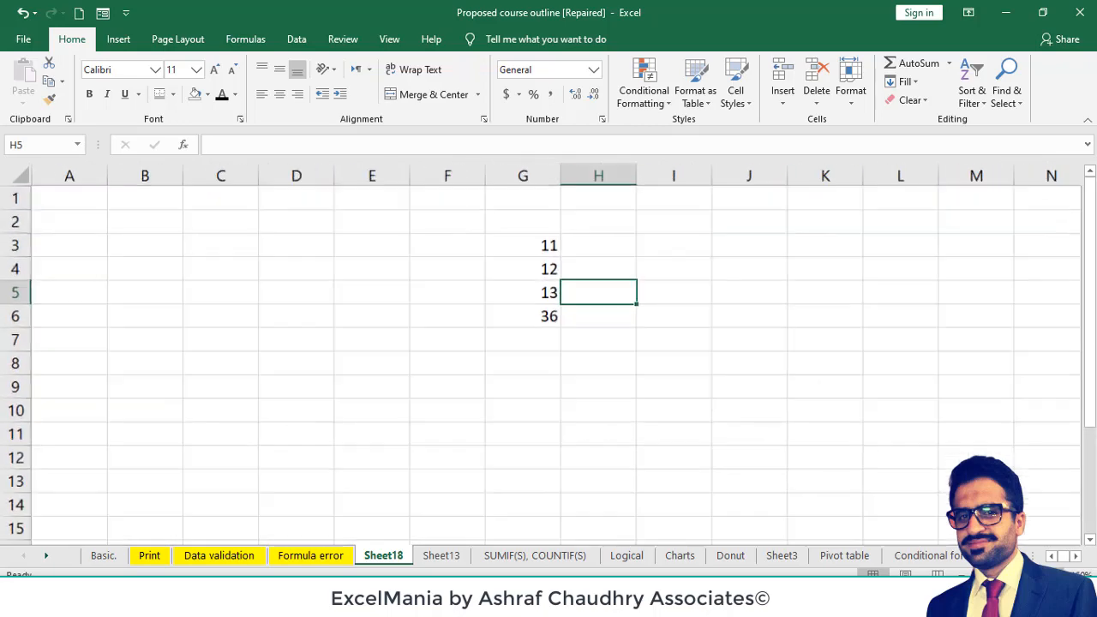
click(1057, 575)
click(1057, 575)
click(531, 336)
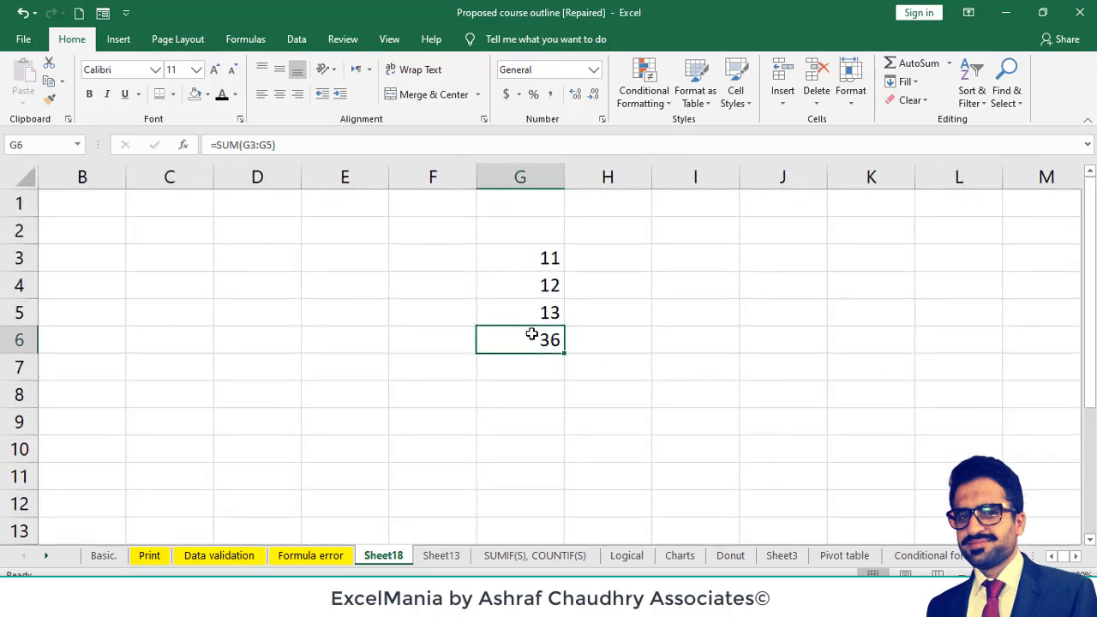
click(160, 94)
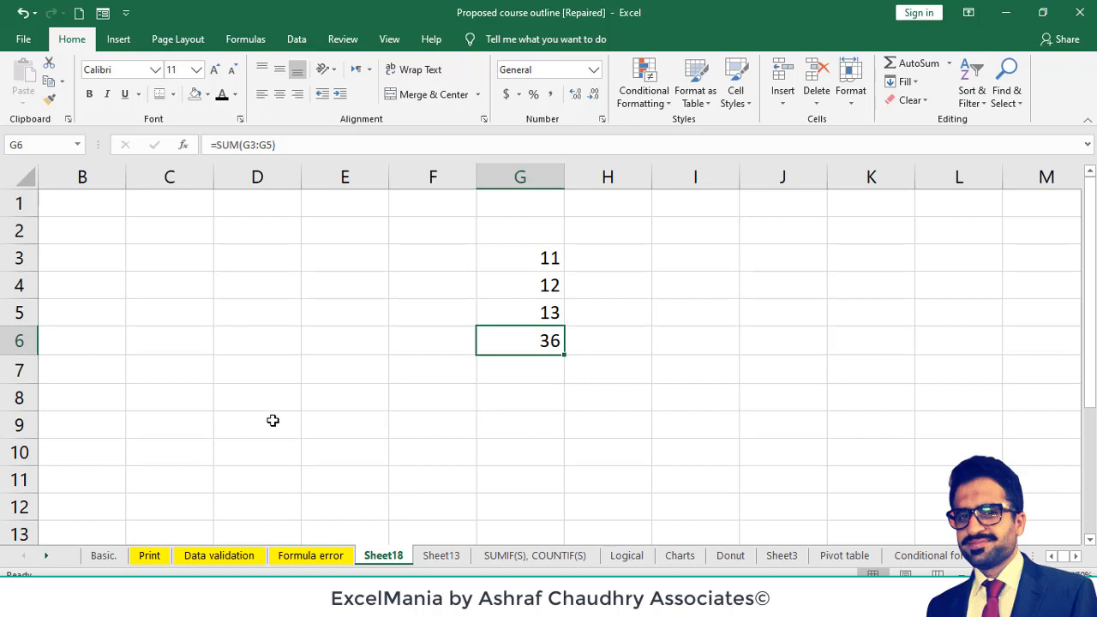
key(ctrl+b)
click(625, 386)
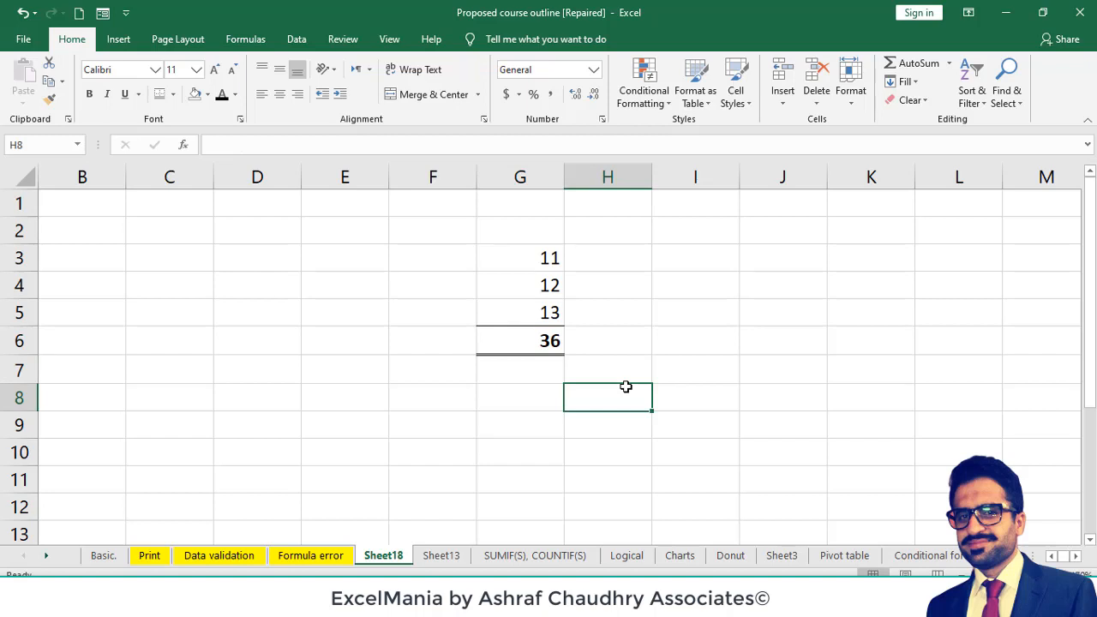
- Enter the formula =G3*34 in cell E3
click(531, 255)
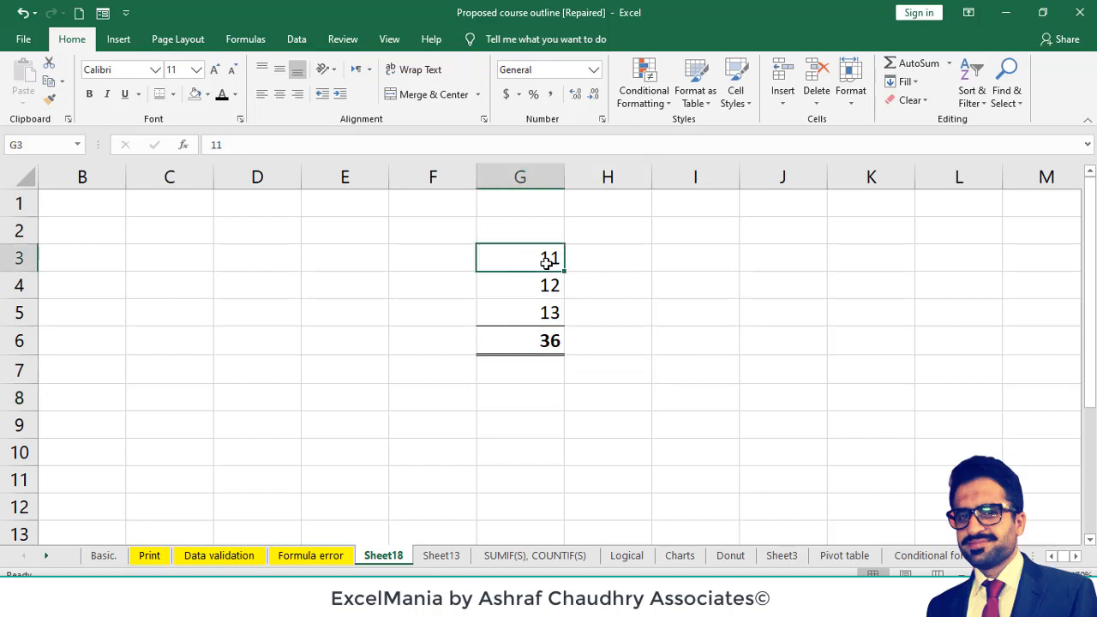
click(311, 259)
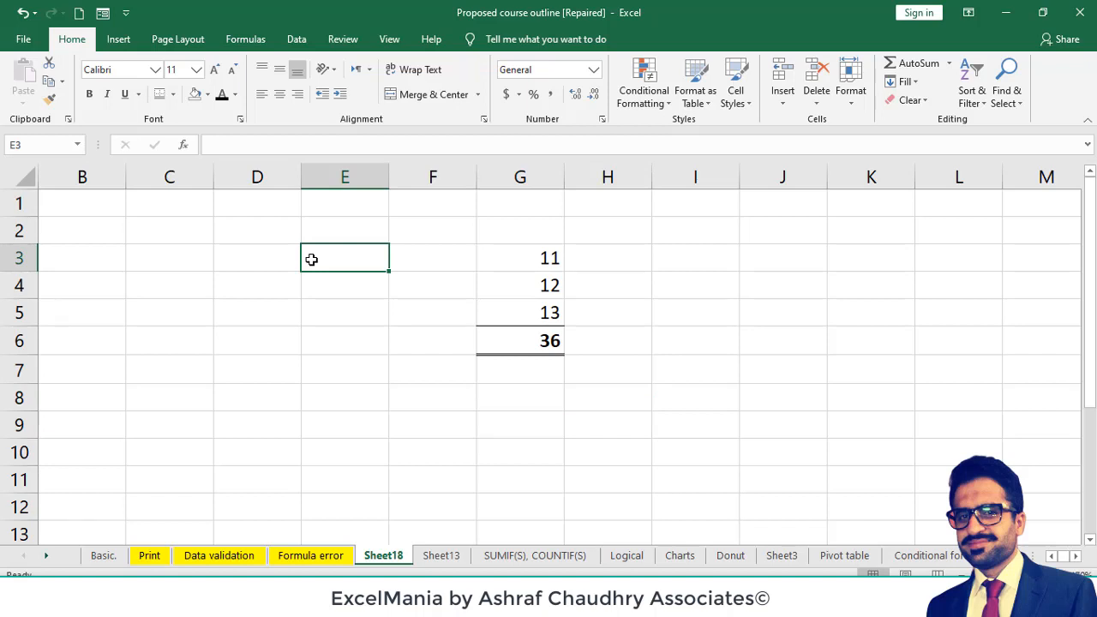
text(=)
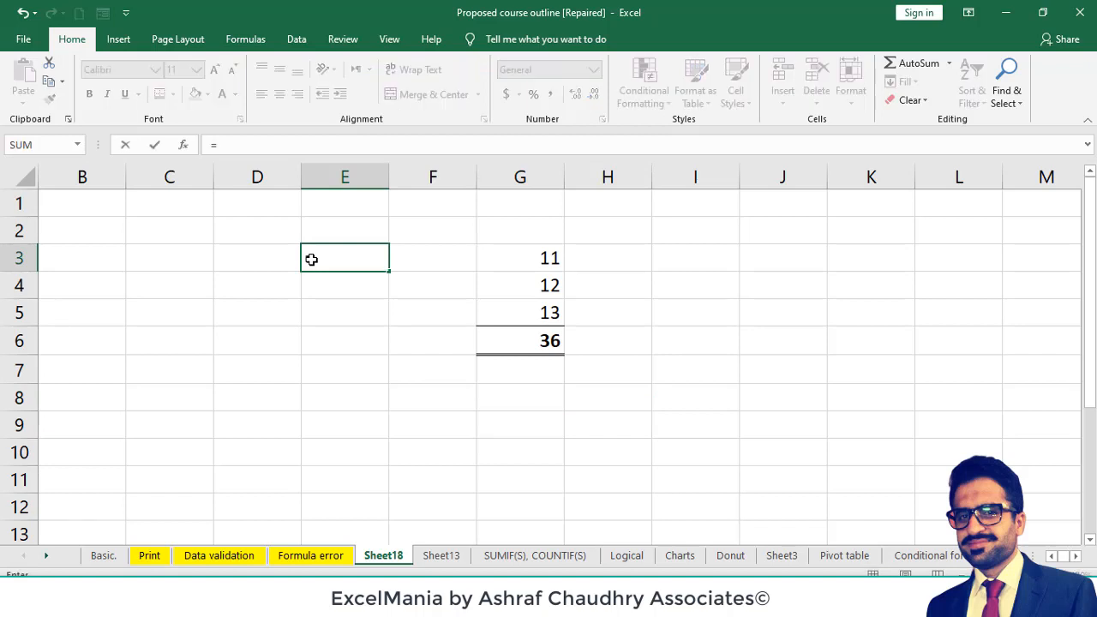
key(Right)
key(Right)
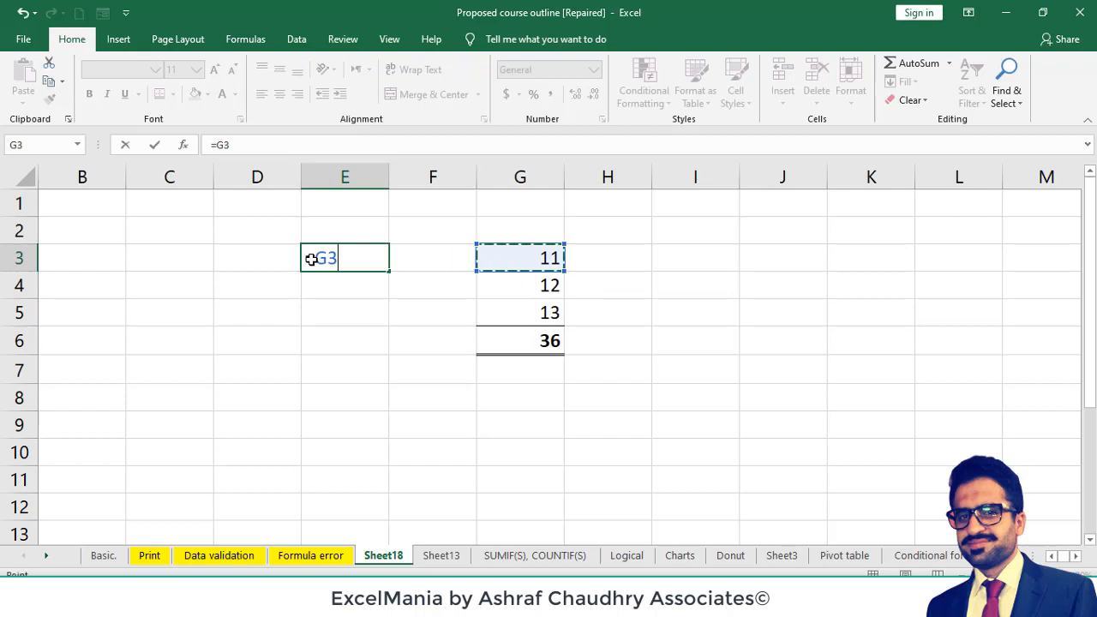
text(*34)
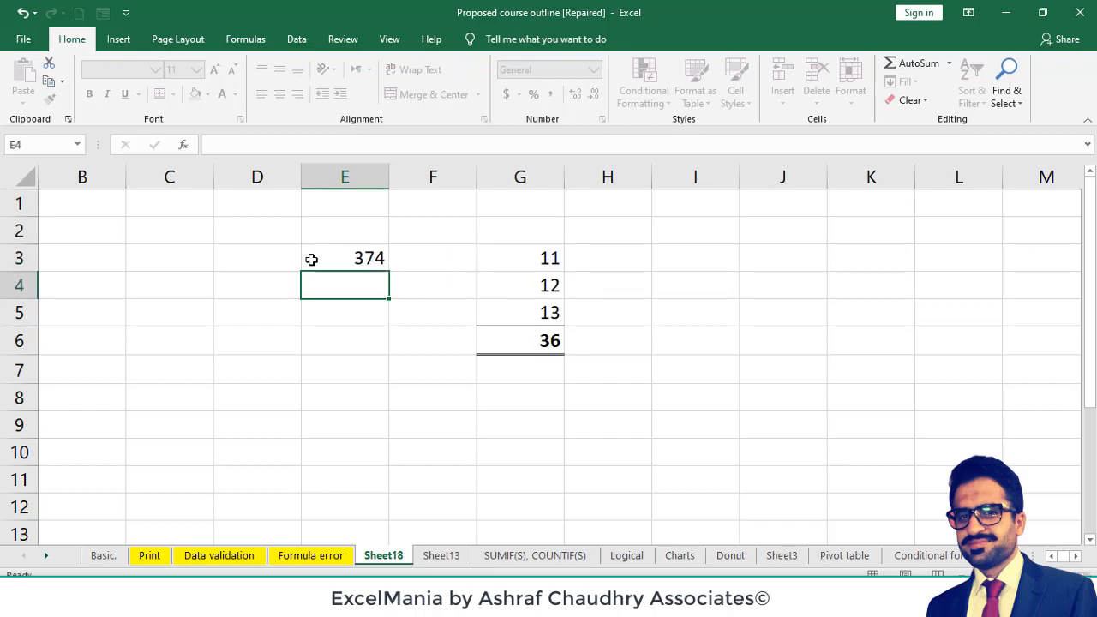
key(Return)
- Format the formula cell E3 as bold with a single top and double bottom border
click(331, 259)
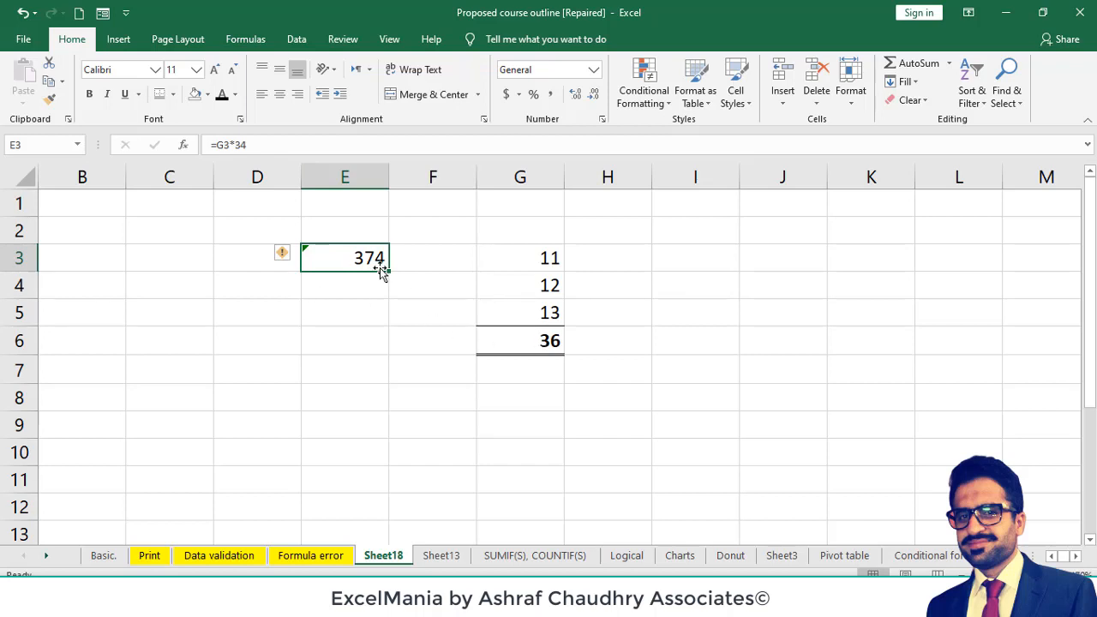
key(ctrl+b)
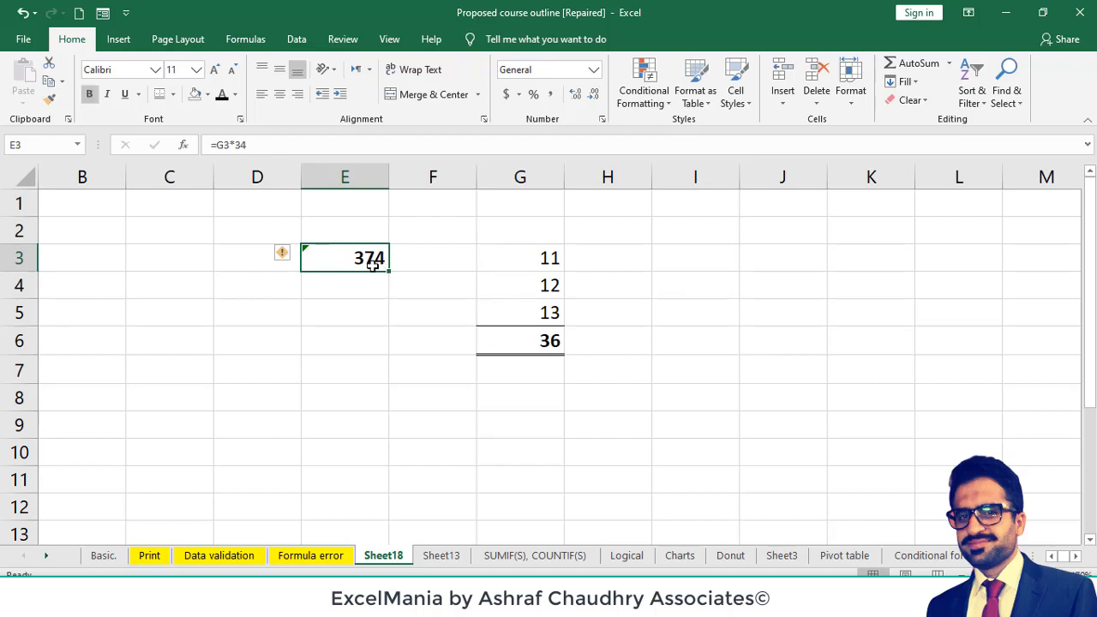
click(158, 96)
click(311, 438)
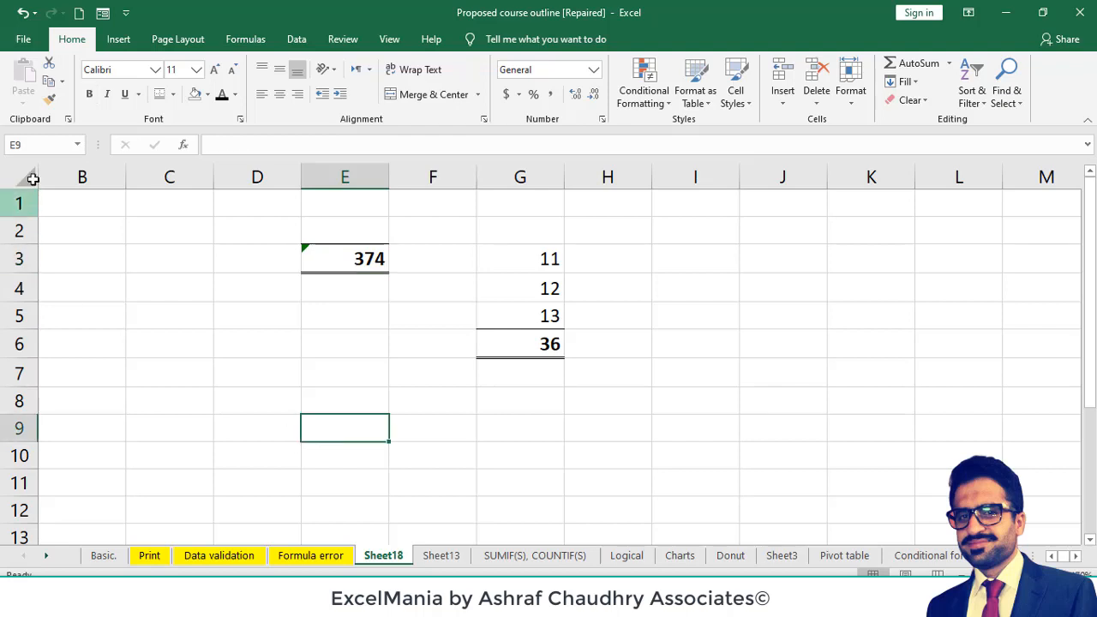
- Turn off the Locked property for every cell on the sheet, and recheck the cell protection settings
click(24, 177)
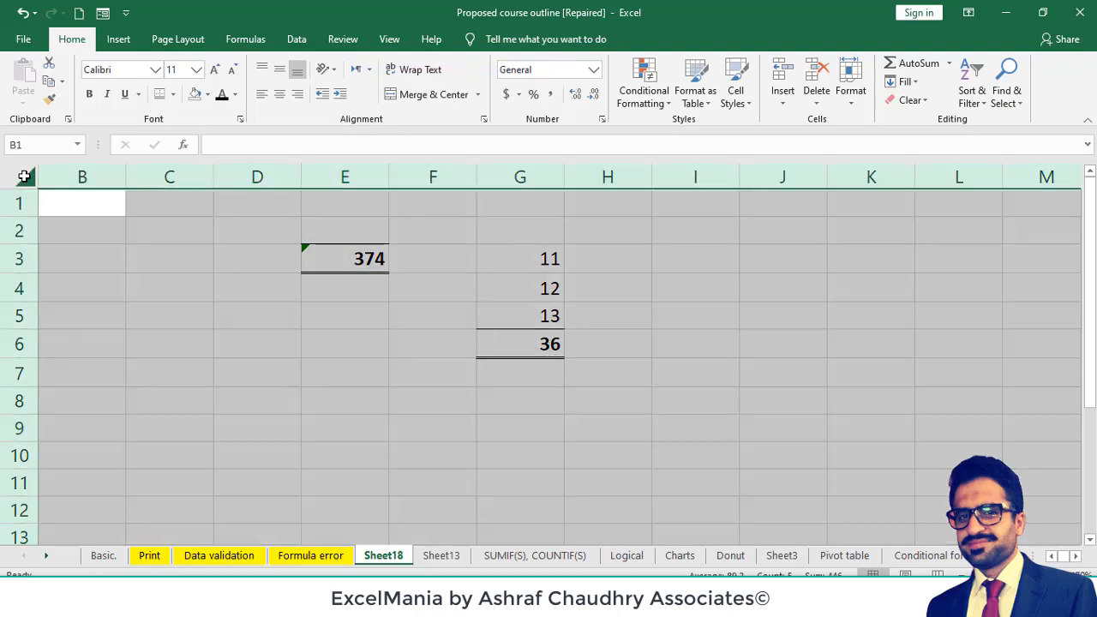
right_click(24, 177)
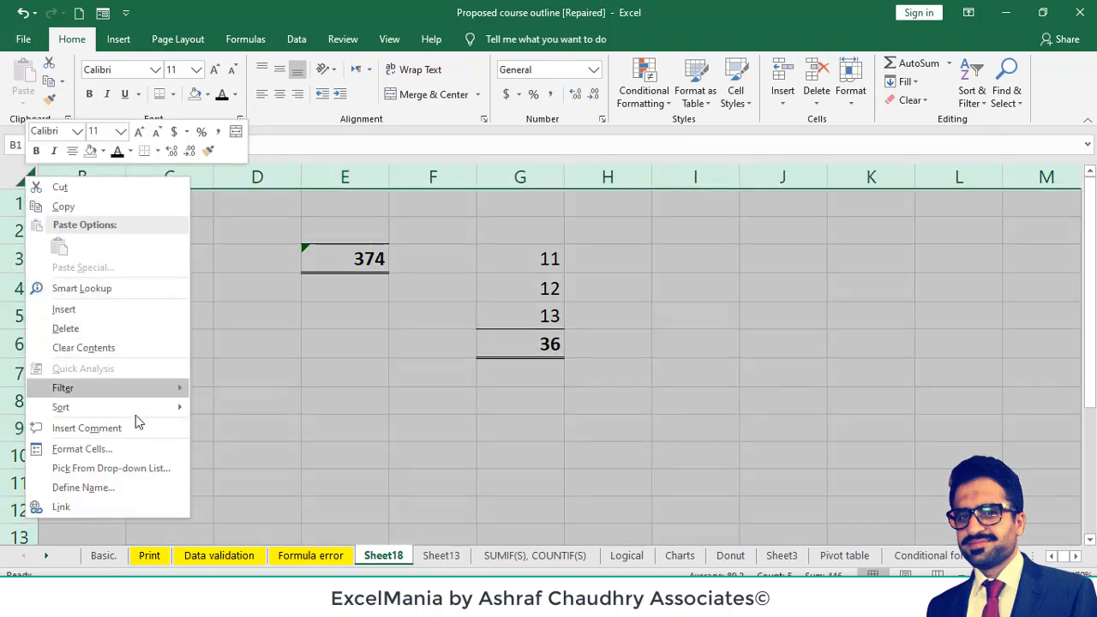
click(137, 449)
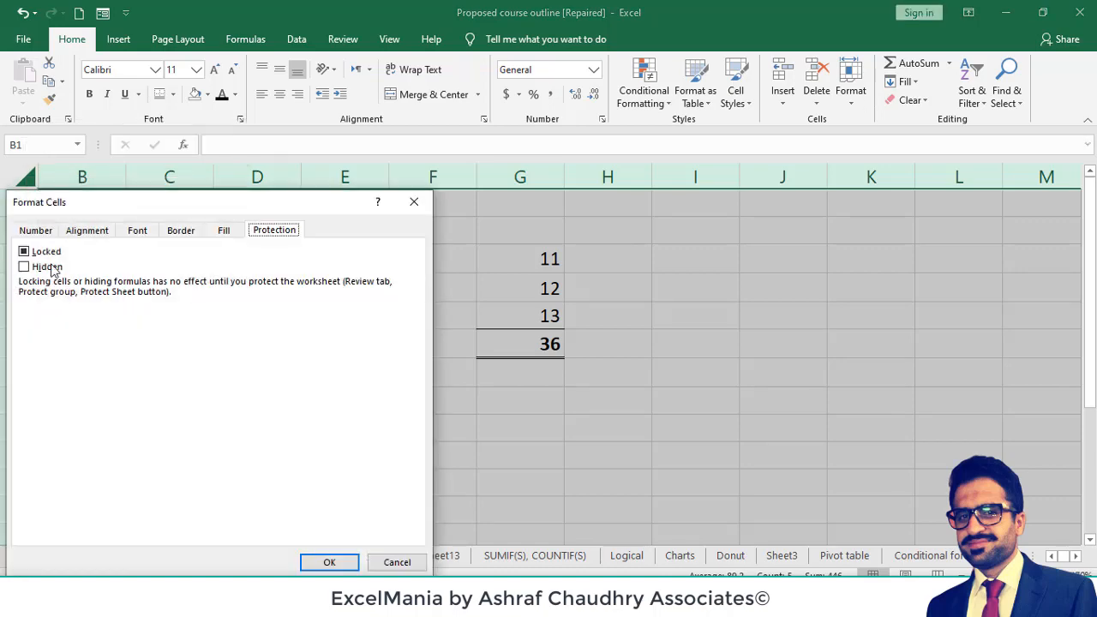
drag(109, 208, 773, 168)
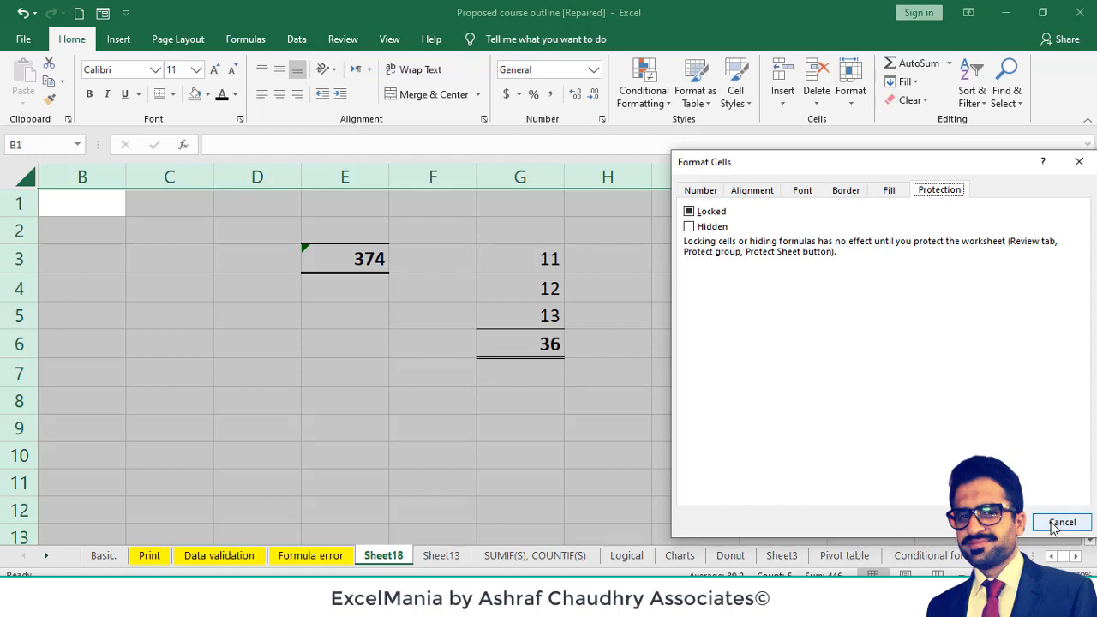
click(690, 212)
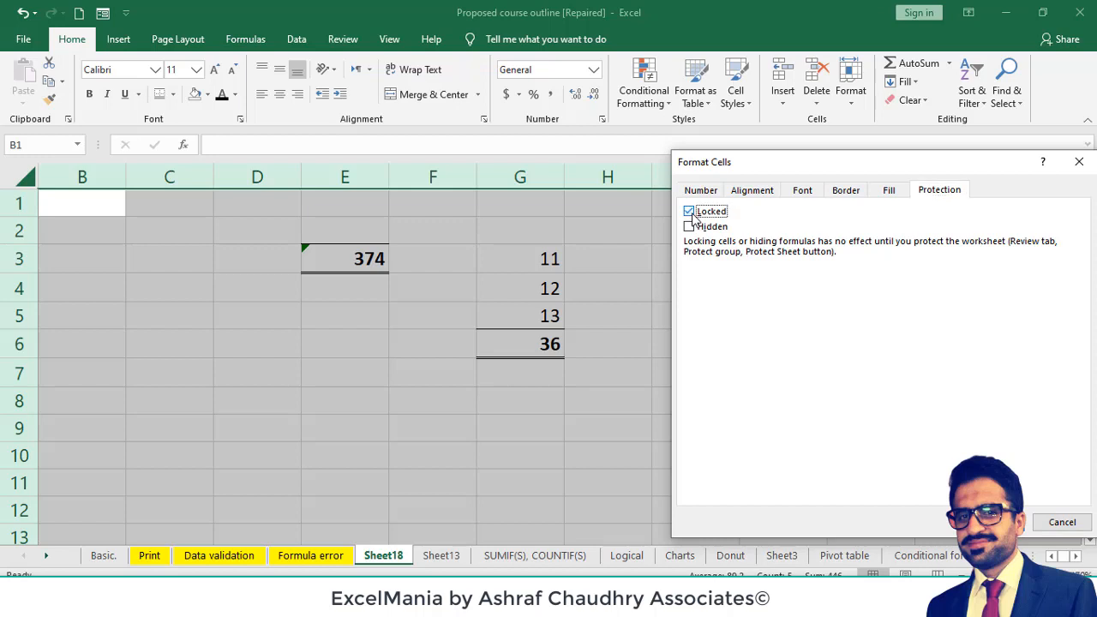
click(690, 212)
click(994, 522)
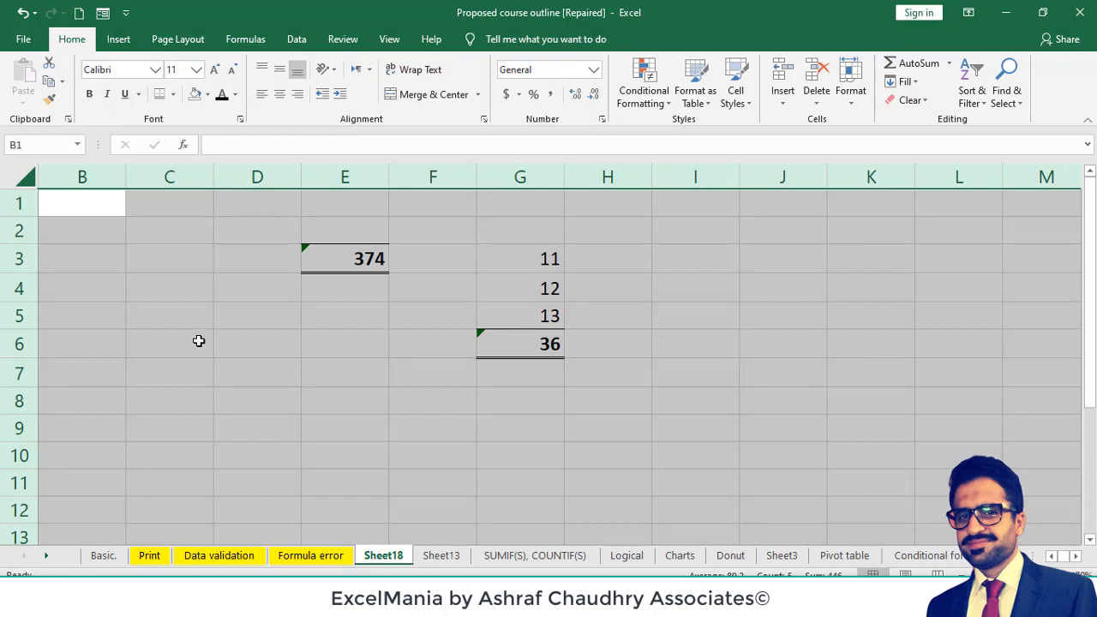
key(ctrl+1)
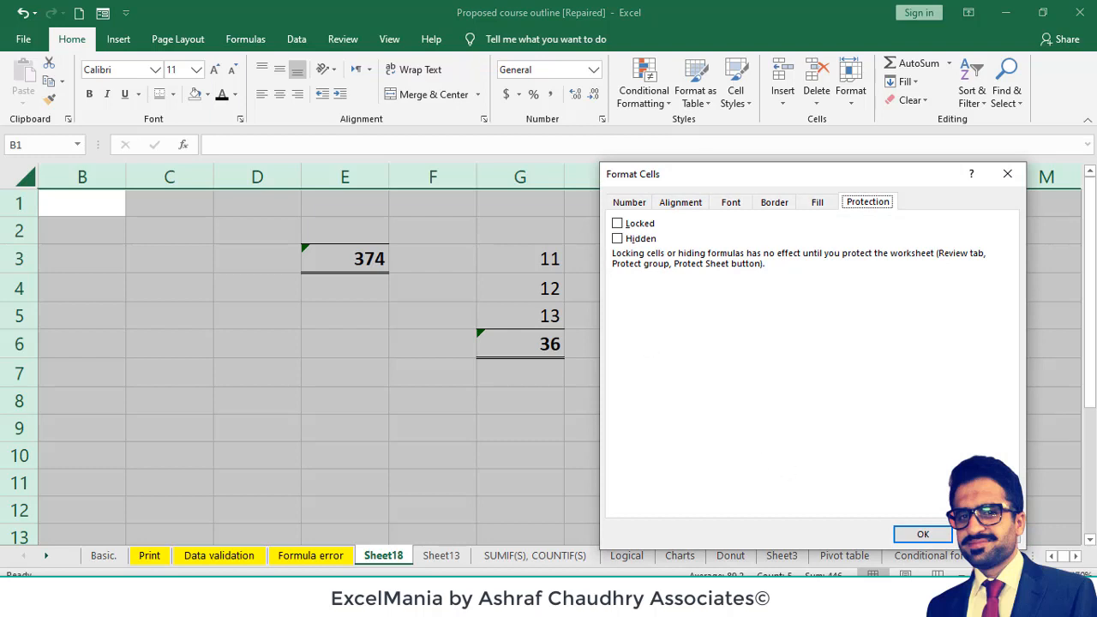
click(938, 535)
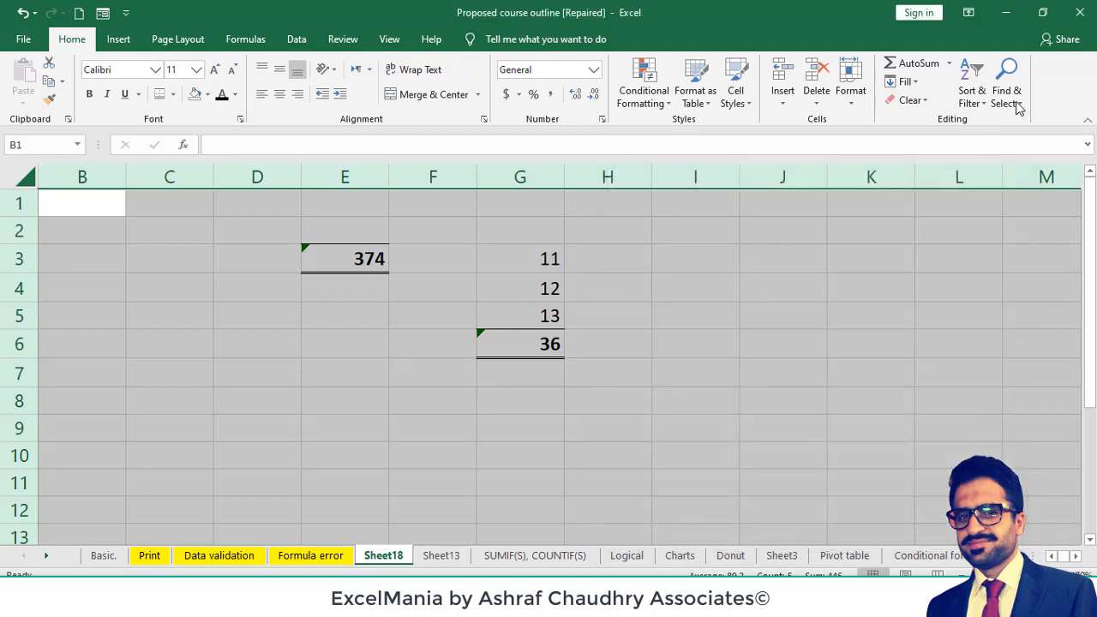
- Select every formula cell on the sheet with Go To Special and turn on the Locked property for them
click(1005, 104)
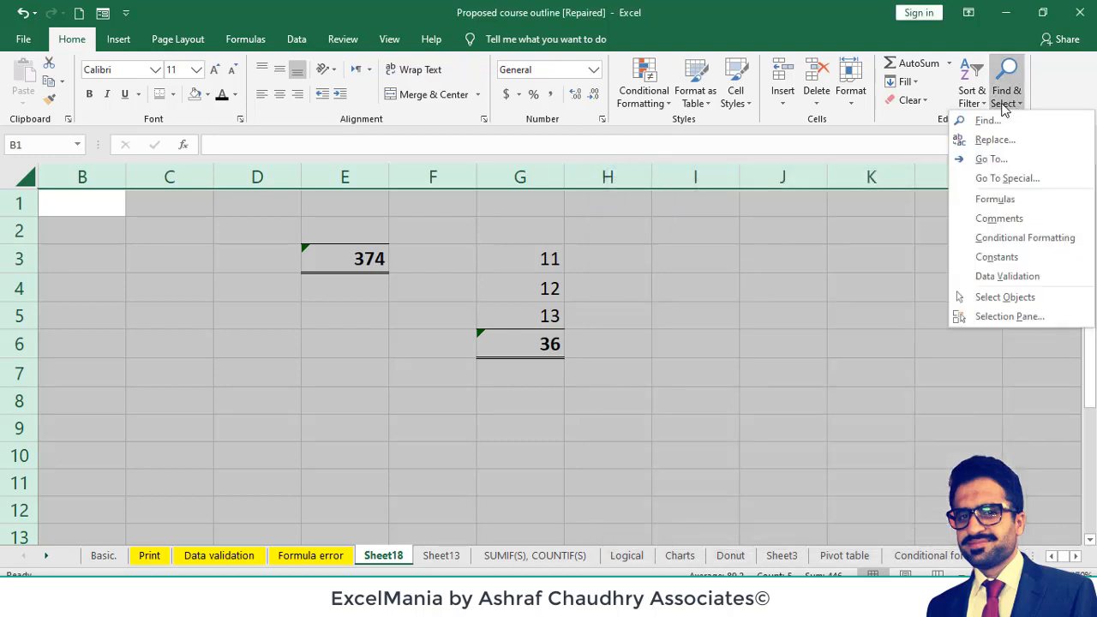
click(1043, 180)
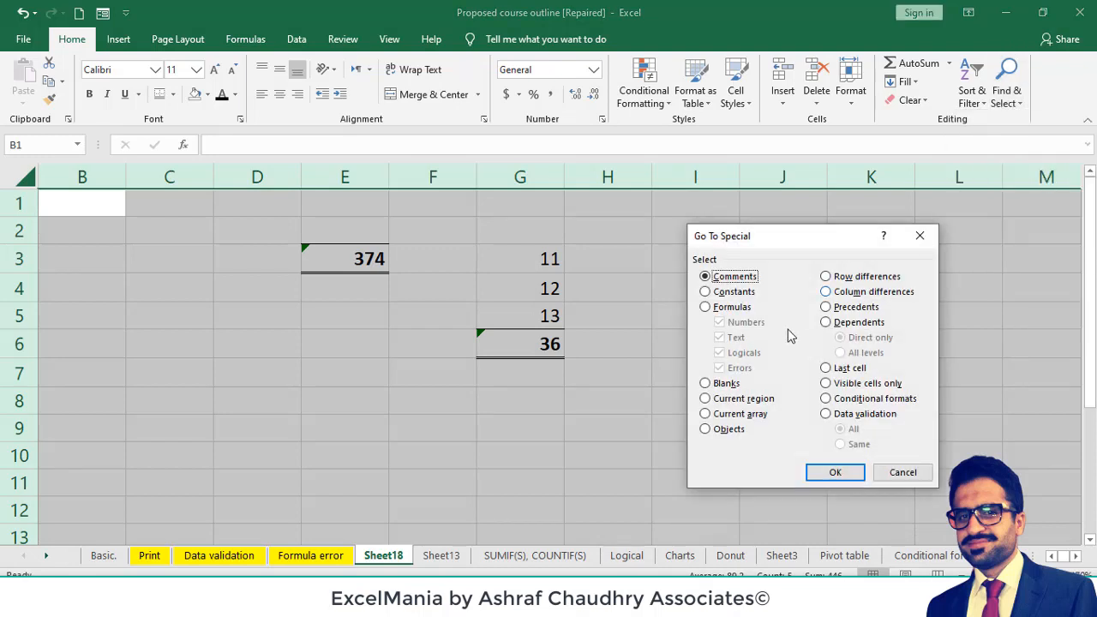
click(707, 312)
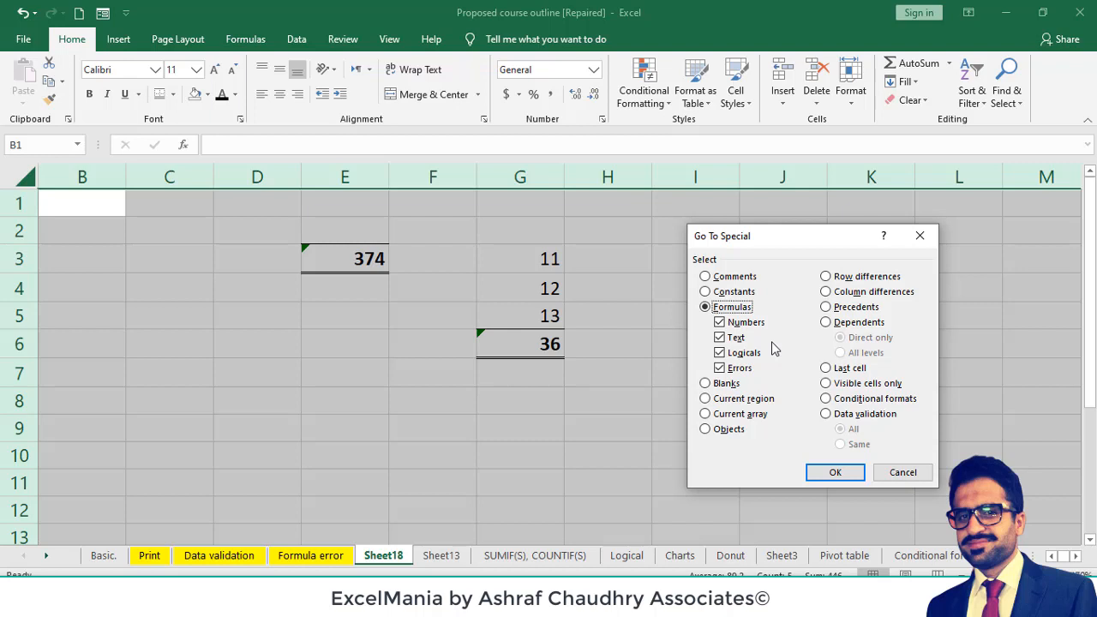
click(829, 473)
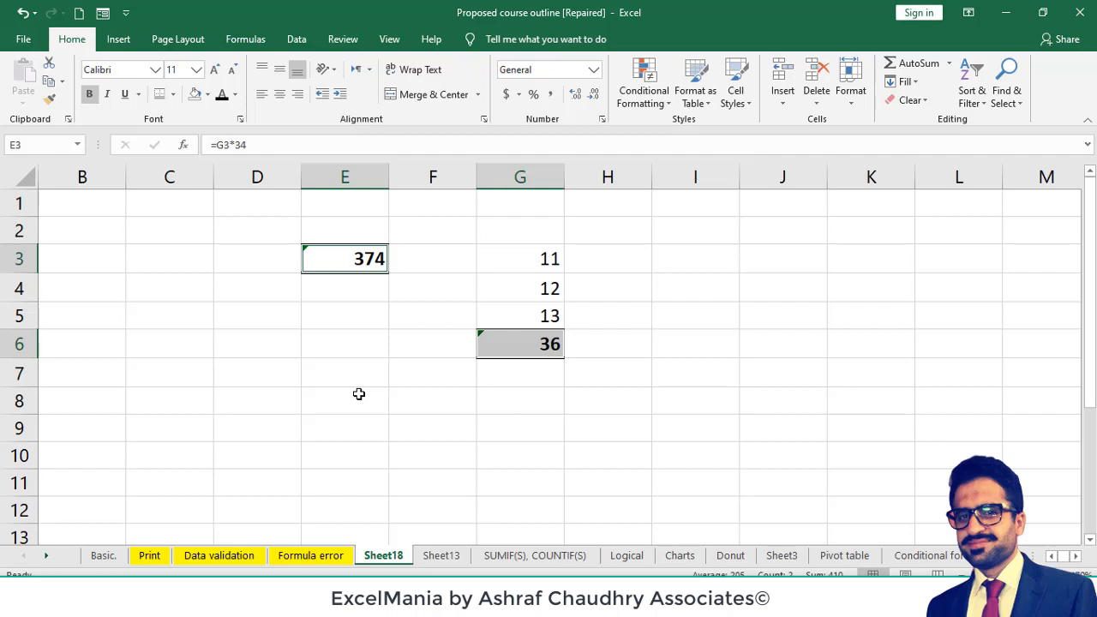
key(ctrl+1)
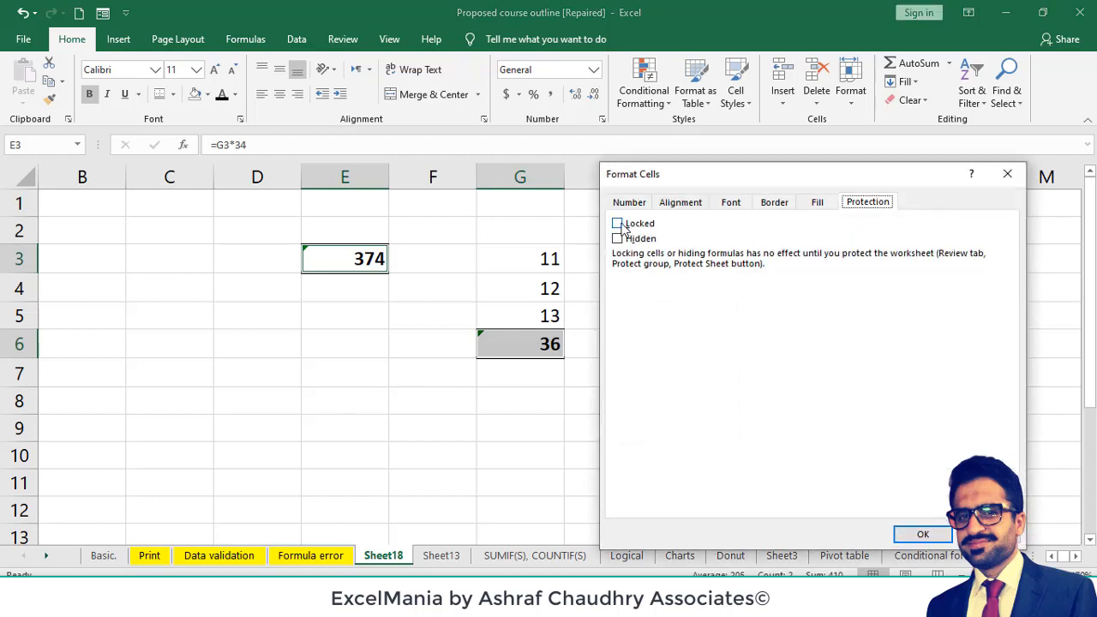
click(618, 223)
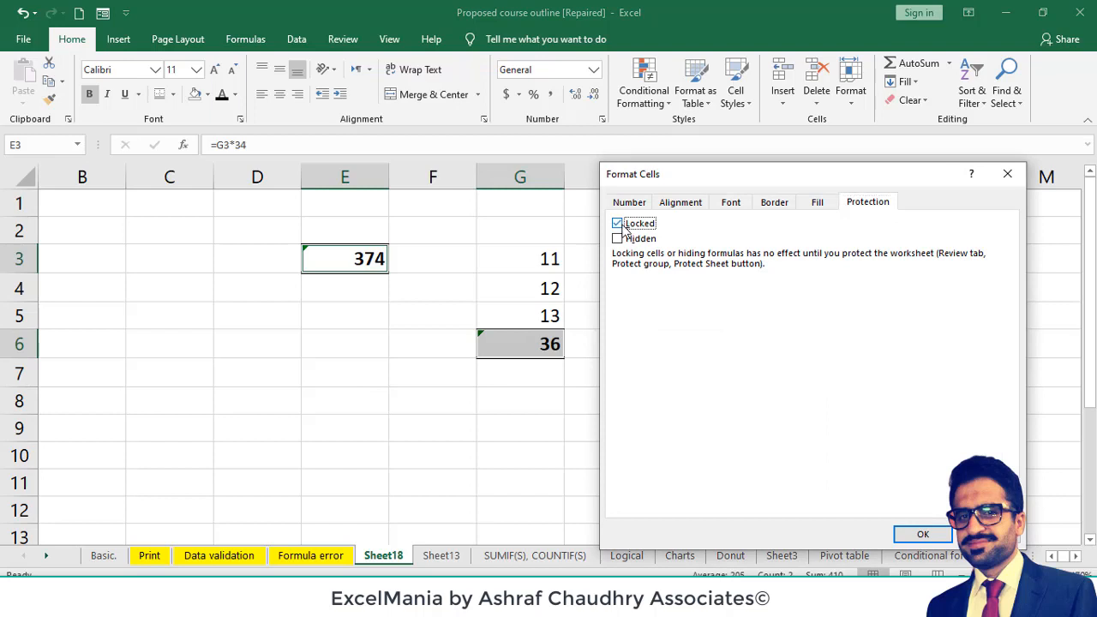
click(915, 535)
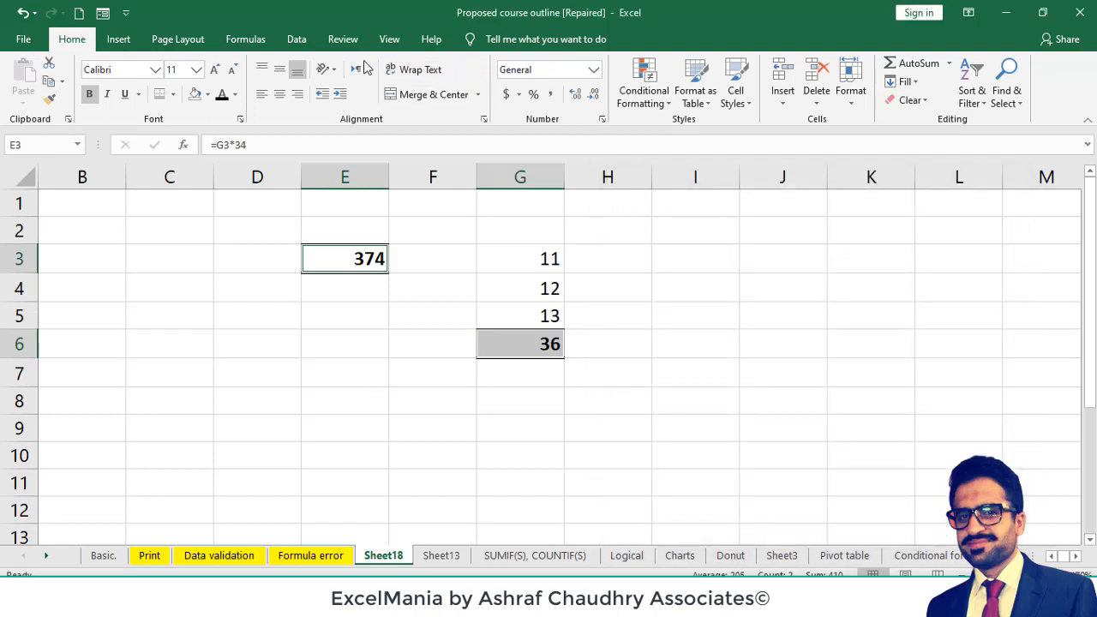
- Protect the sheet, keeping the default permissions, and enter and confirm the unprotect password
click(341, 41)
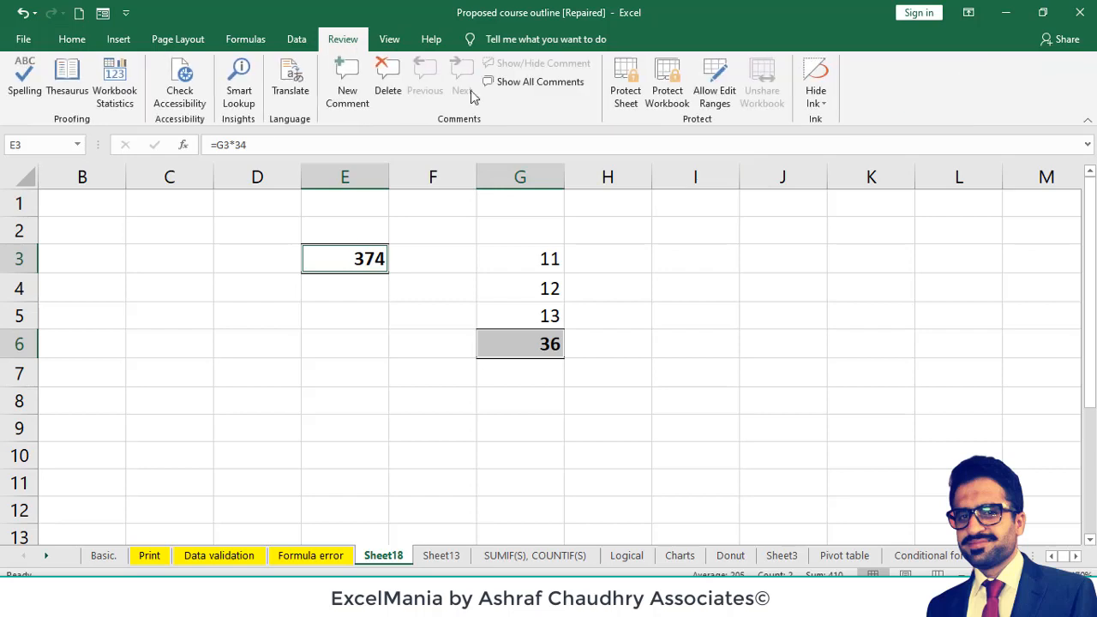
click(624, 96)
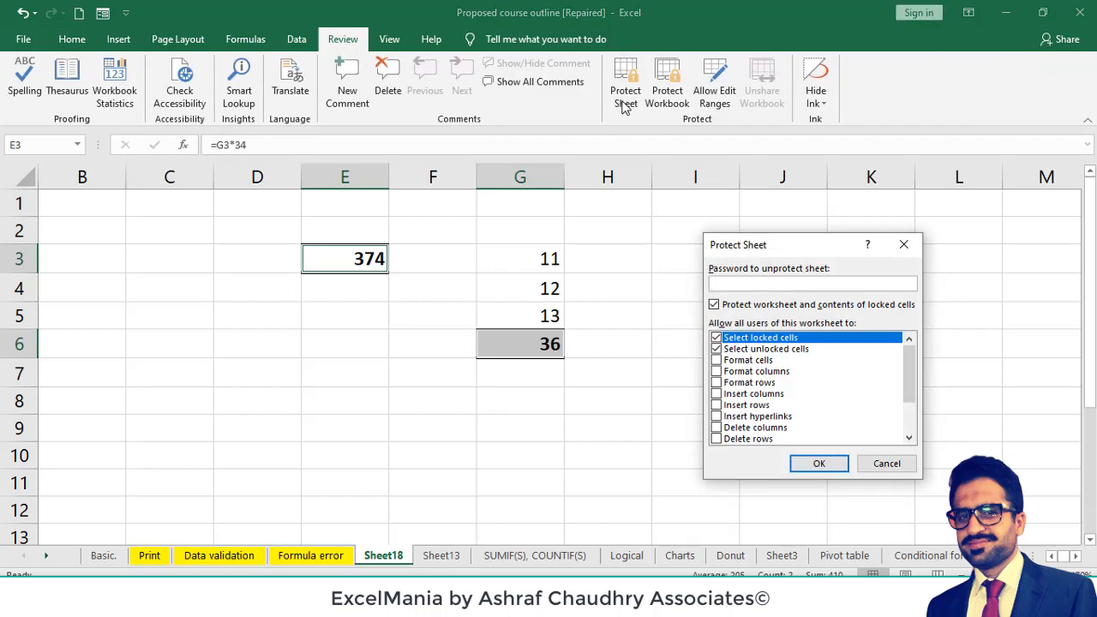
text(123)
key(Return)
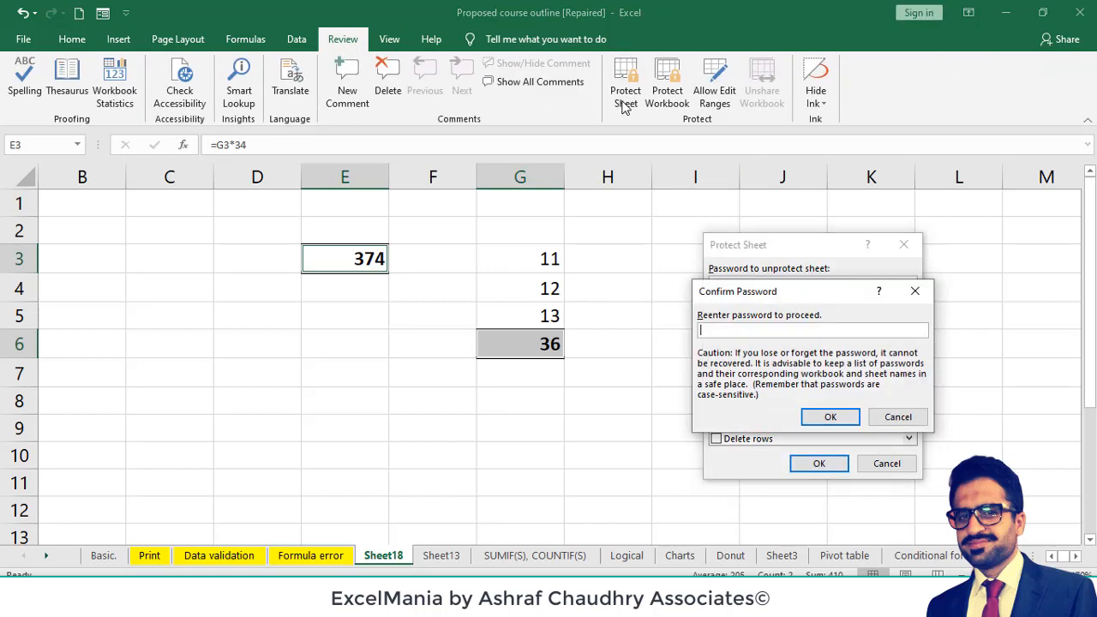
text(123)
key(Return)
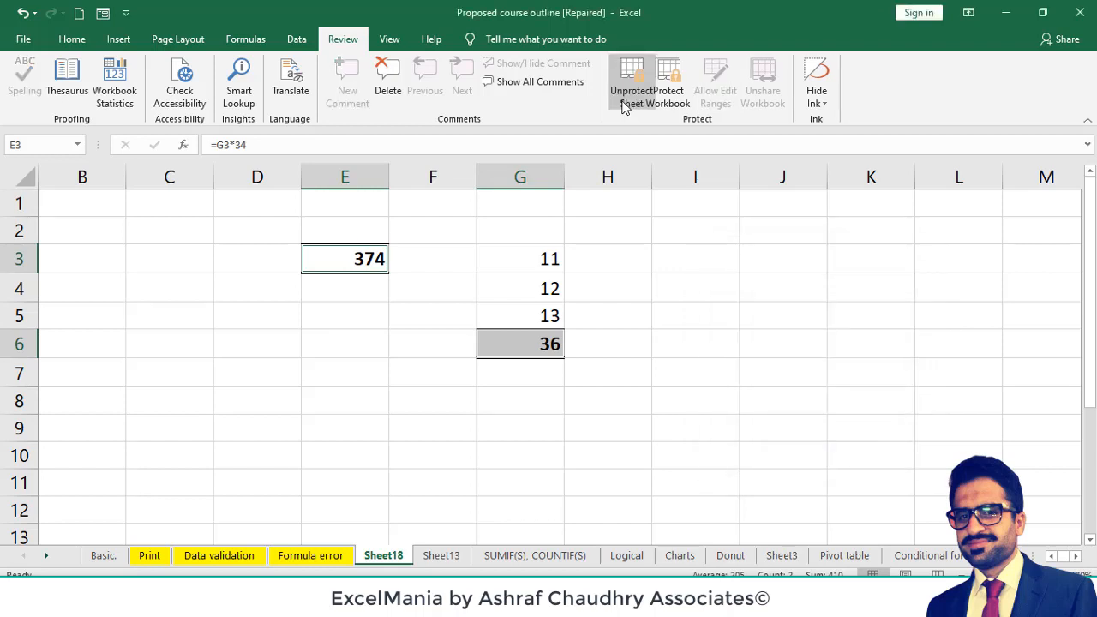
- Test the sheet protection by trying to edit the input cell G4 and the formula cells G6 and E3
click(613, 286)
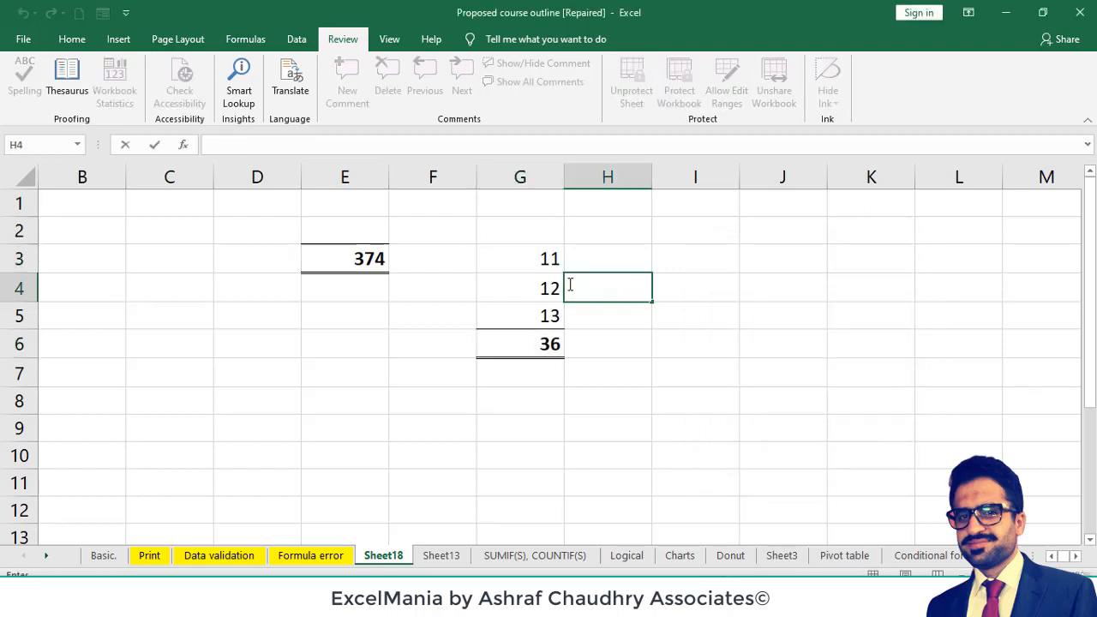
double_click(553, 286)
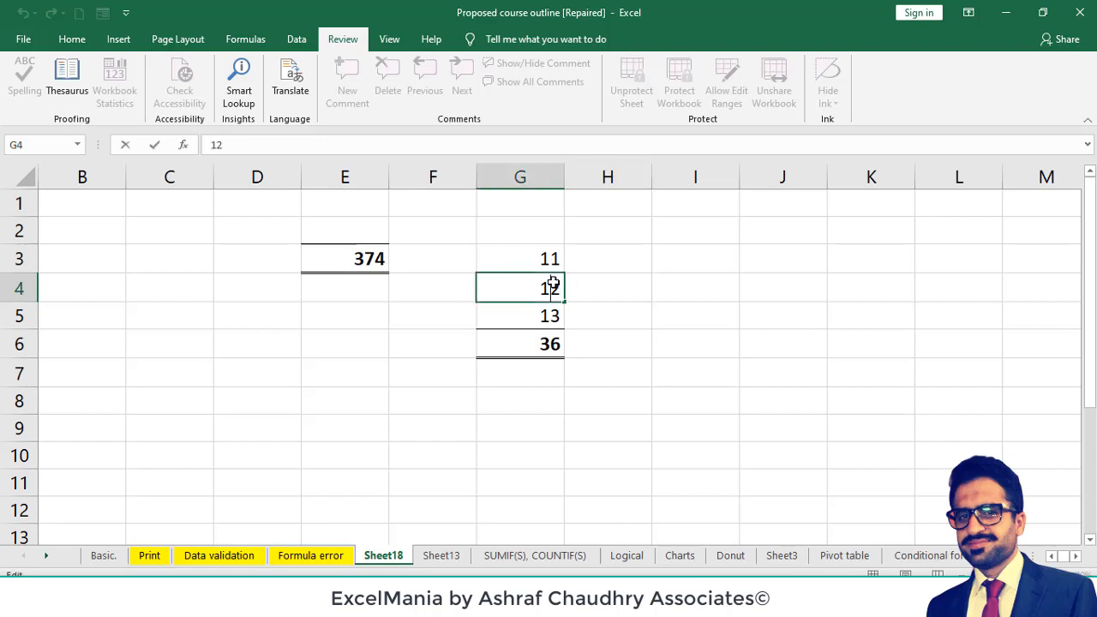
click(624, 307)
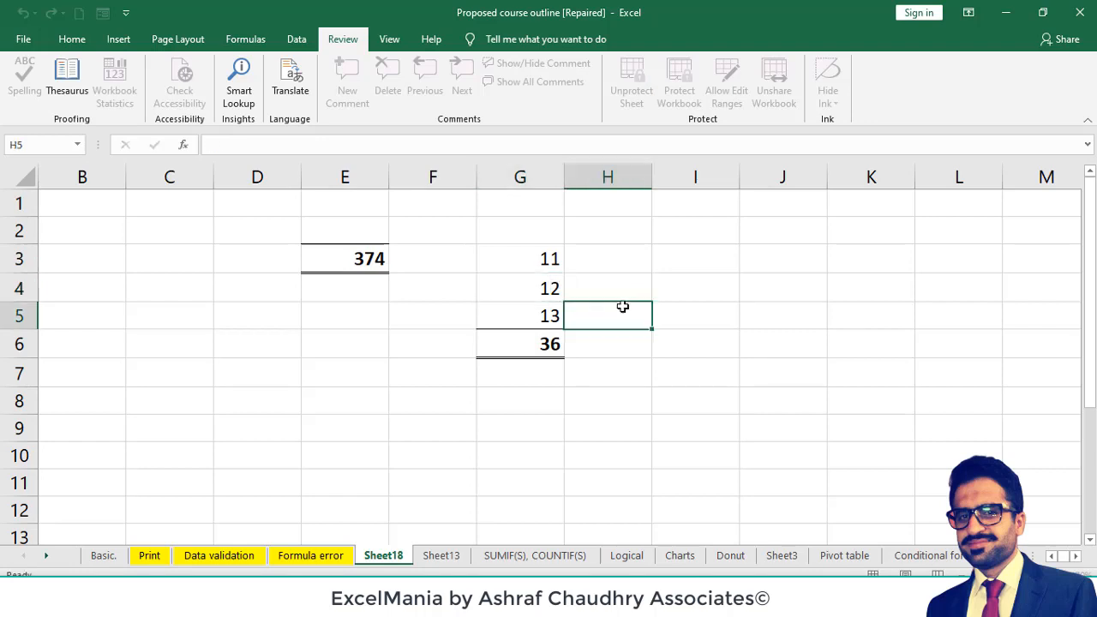
double_click(540, 342)
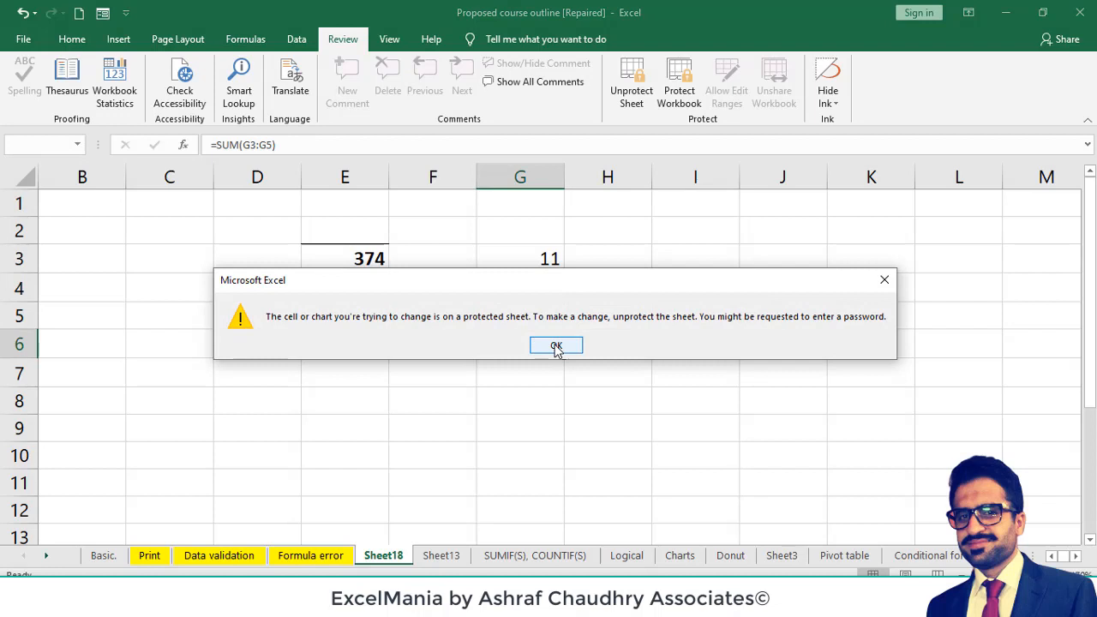
click(557, 347)
double_click(363, 257)
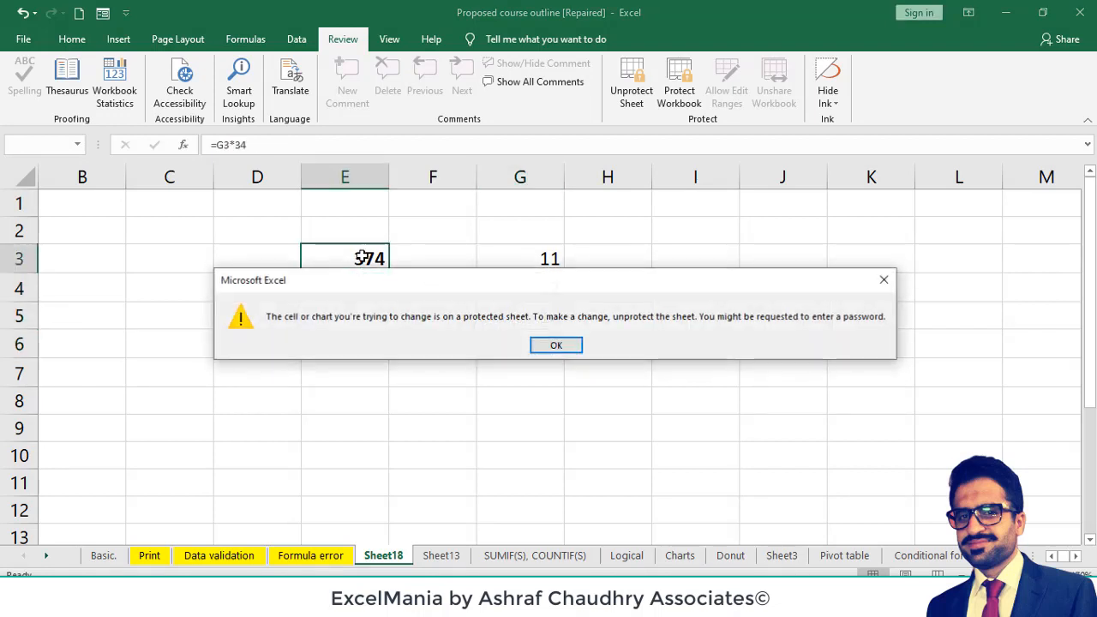
click(557, 346)
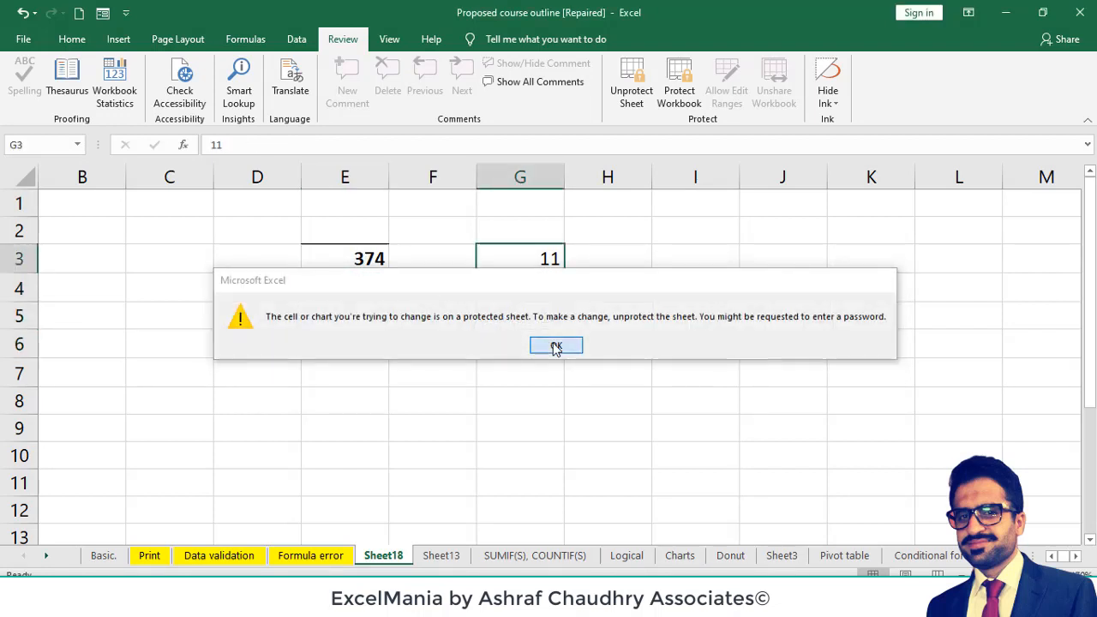
click(411, 257)
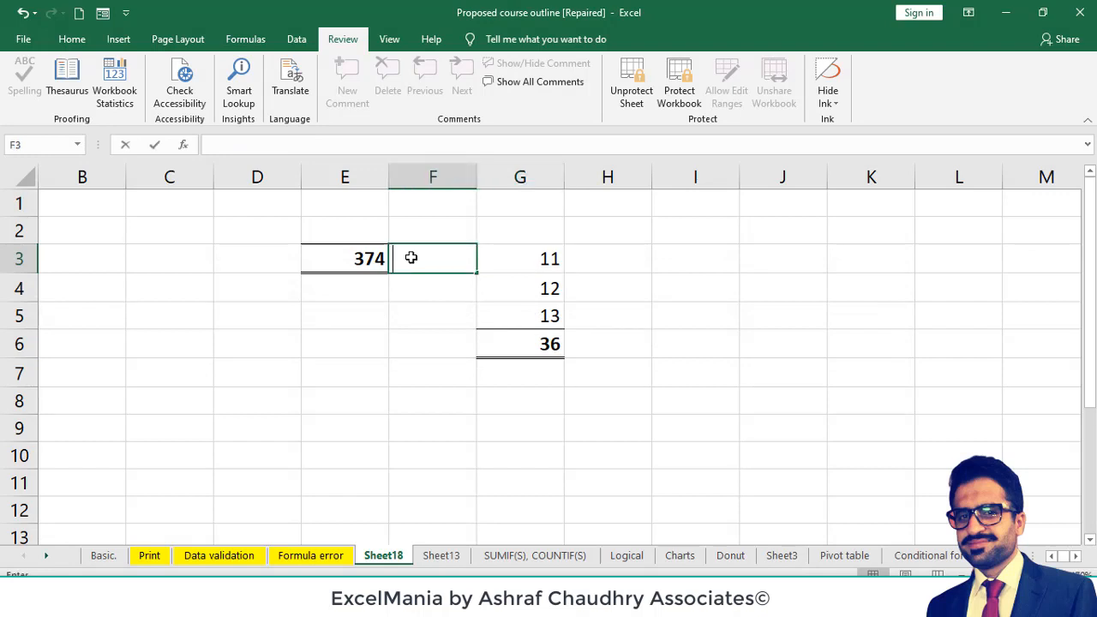
- Enter hhh in cell E4 and kkk in cell E2, below and above the locked formula cell
double_click(346, 288)
text(hhh)
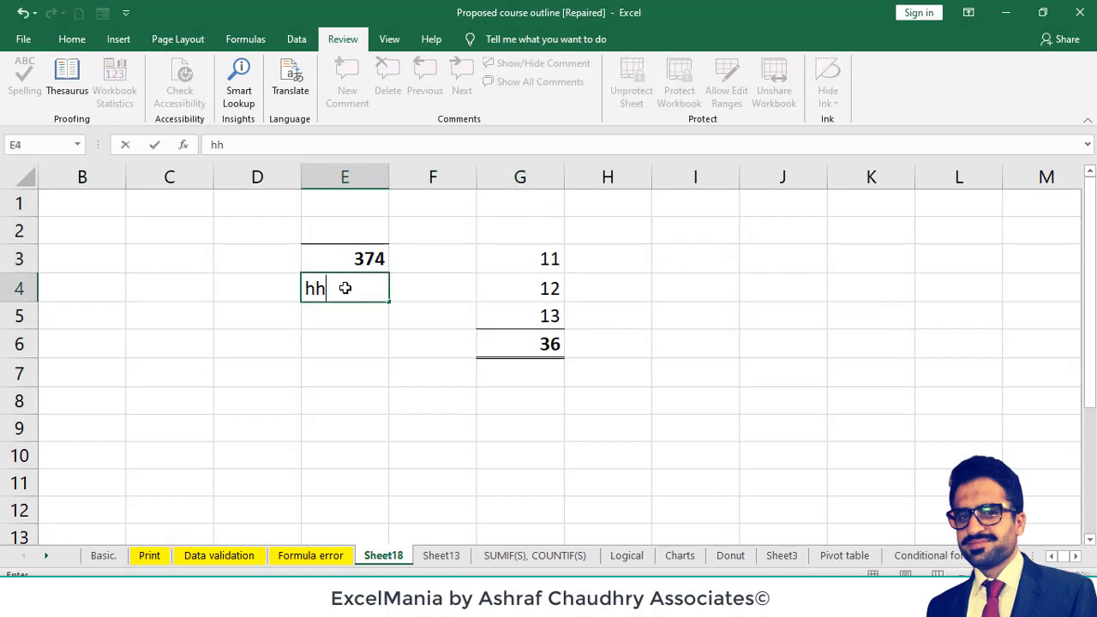
key(Return)
key(Up)
key(Up)
key(Up)
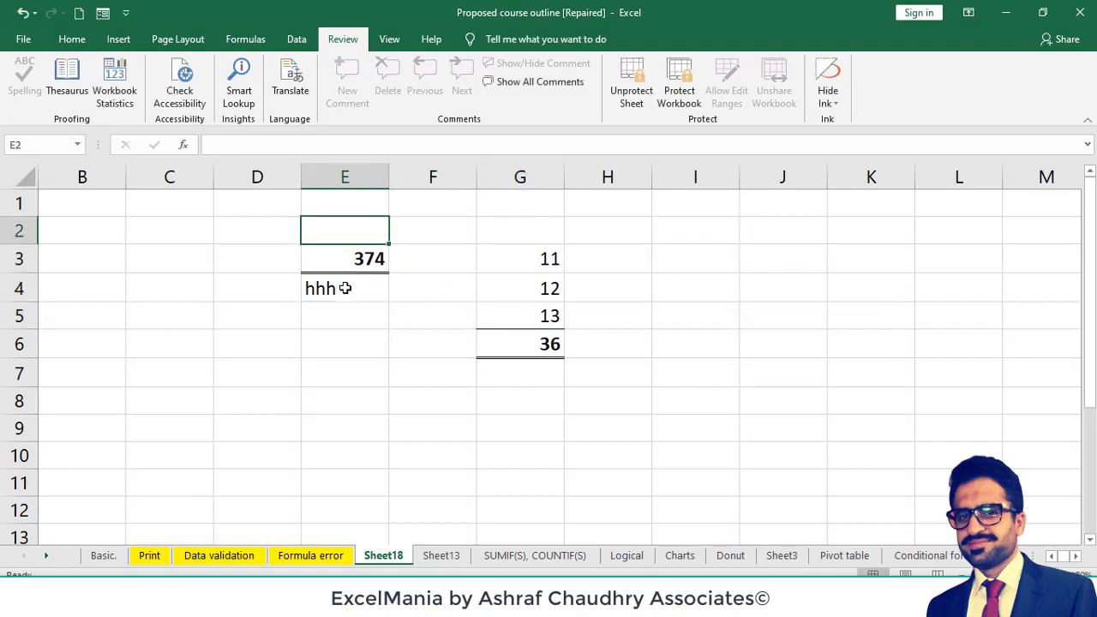
text(kkk)
key(ctrl+Return)
key(Right)
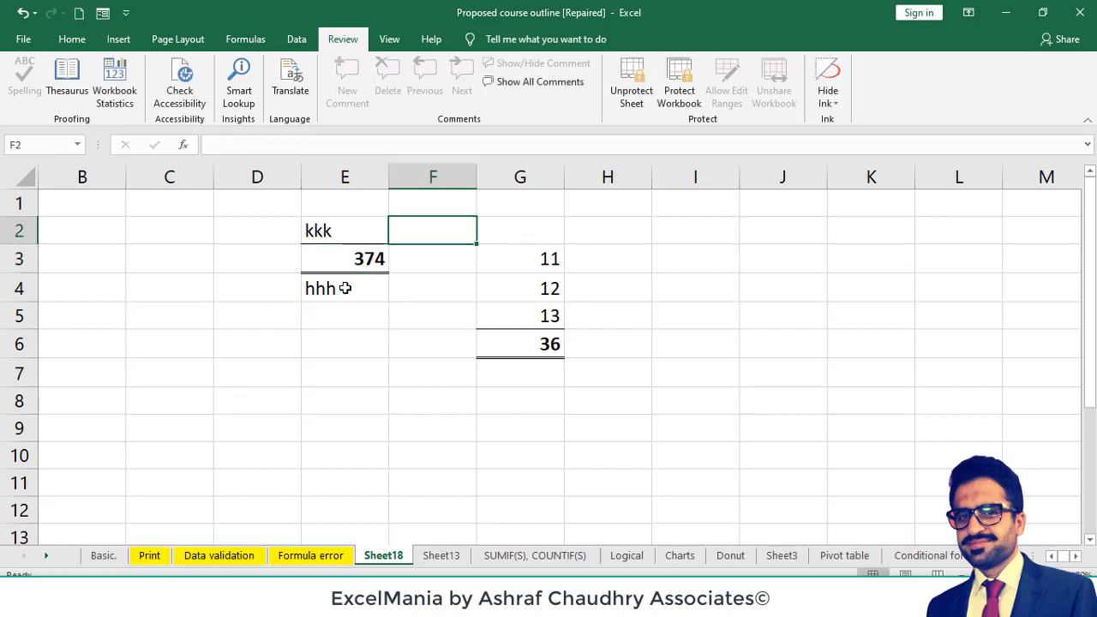
- Enter kk in cells F3 and D3, on either side of the locked formula cell
key(Down)
text(kk)
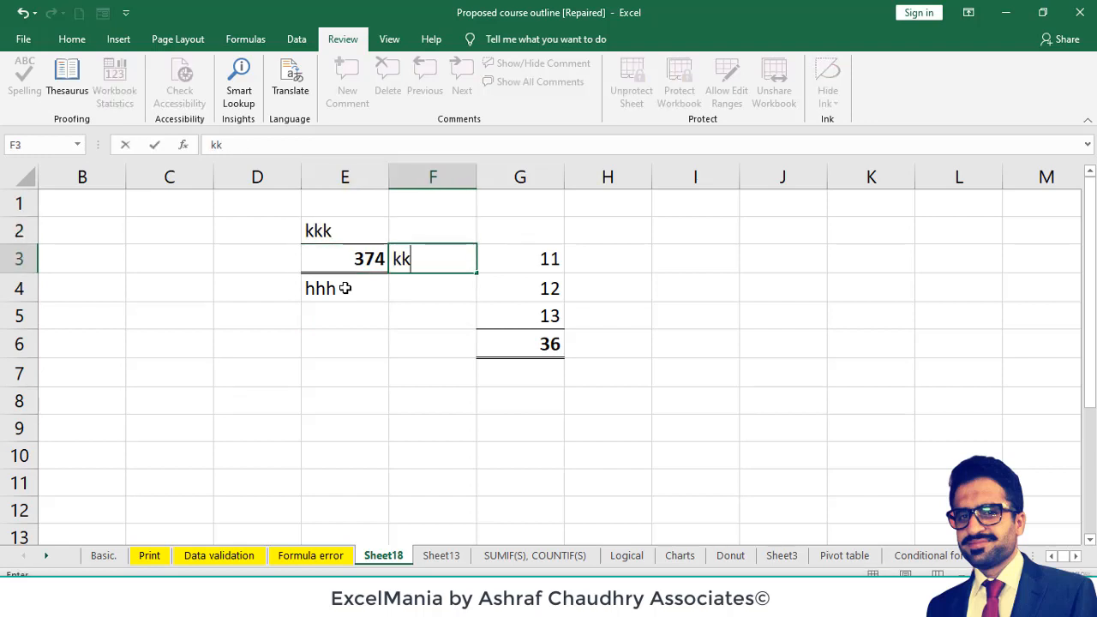
key(Left)
key(Left)
text(kk)
- Try to overwrite the formula in the locked cell E3
key(Right)
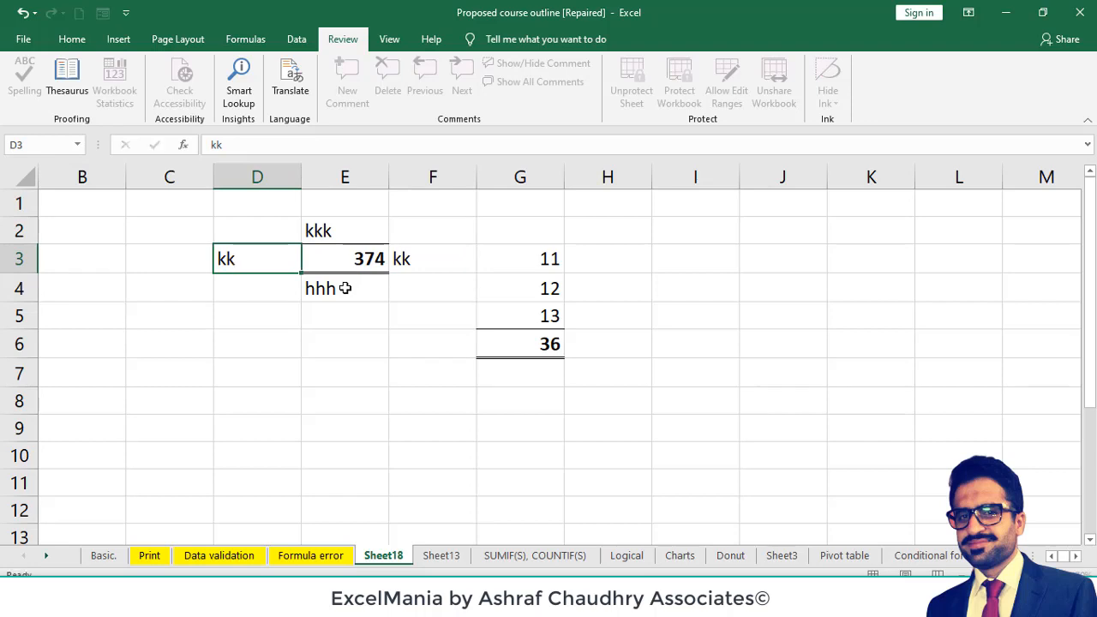
key(k)
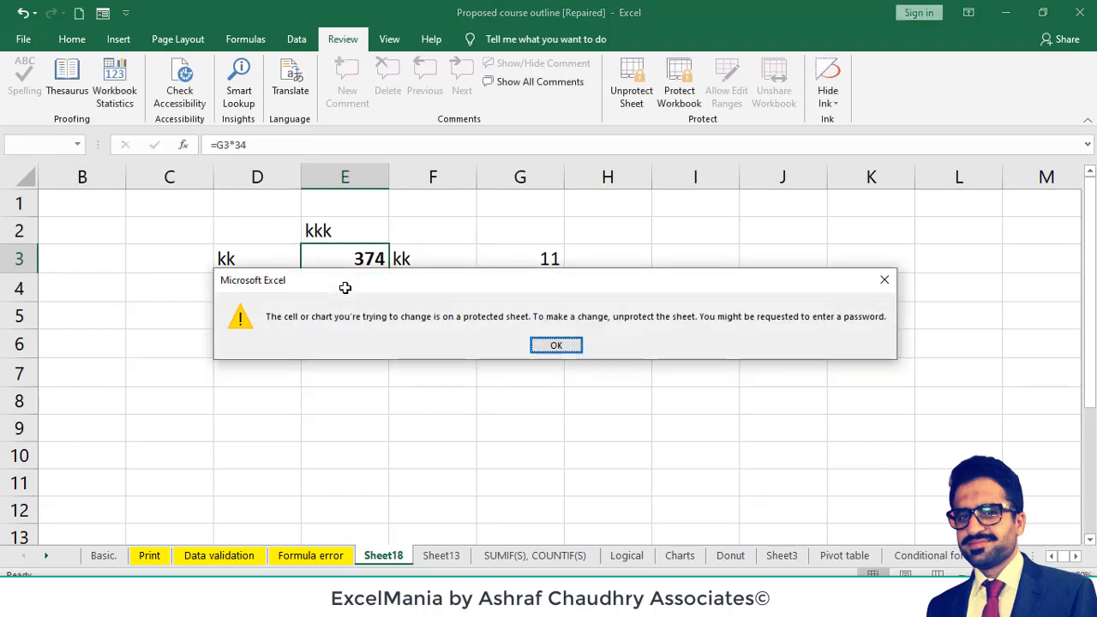
key(Return)
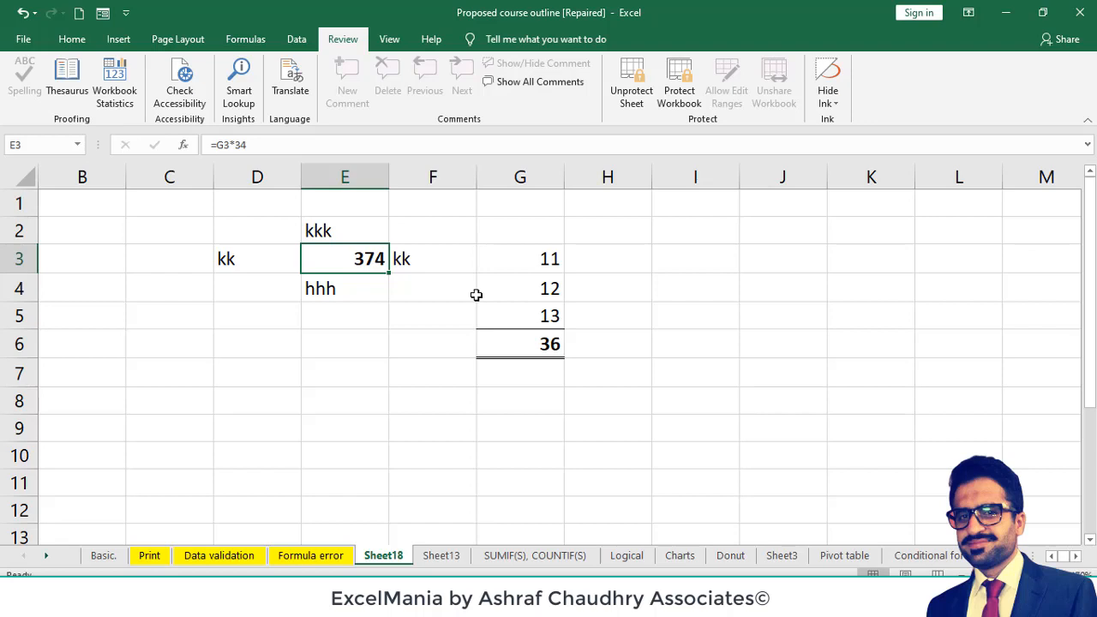
click(72, 40)
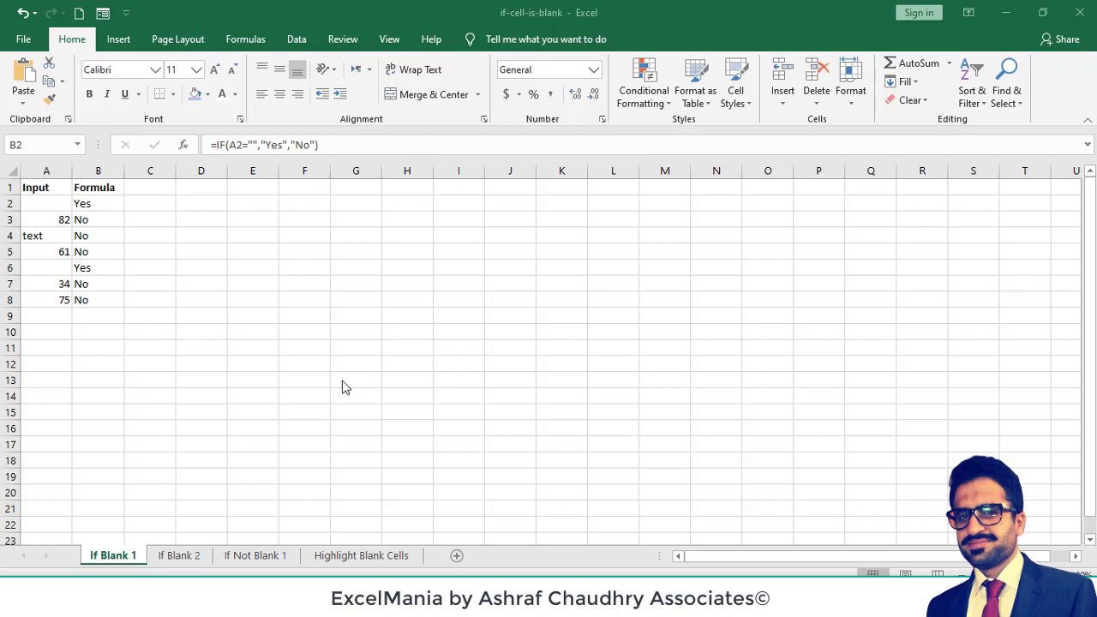
- Enter the formula =IF(A2="","YES","NO") in cell C2 of the If Blank 1 sheet
click(155, 205)
click(155, 205)
text(=IF)
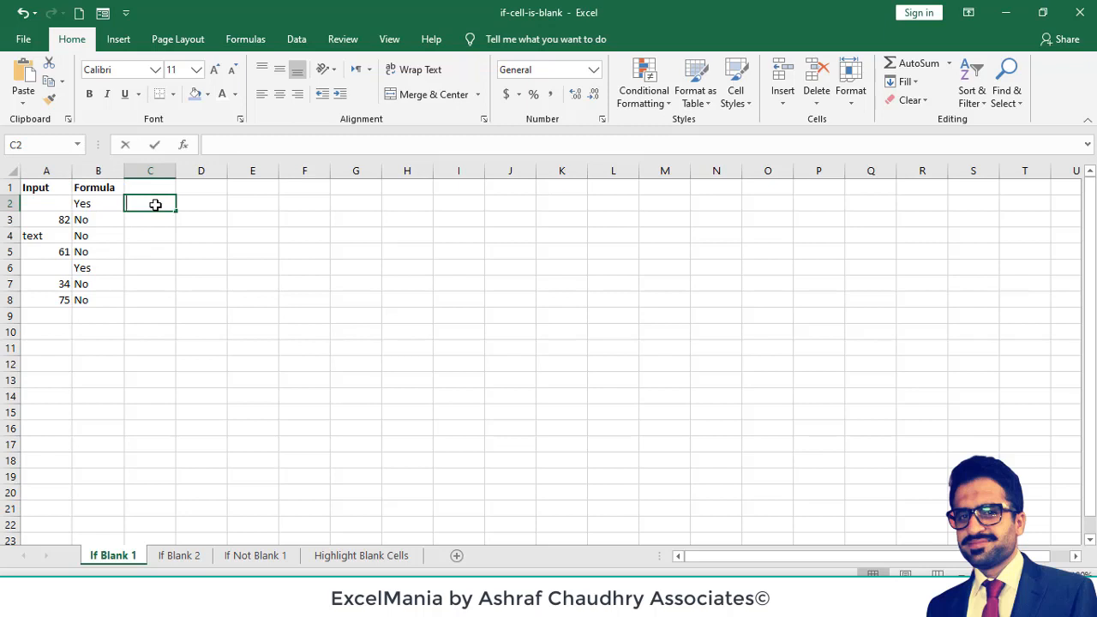
text(()
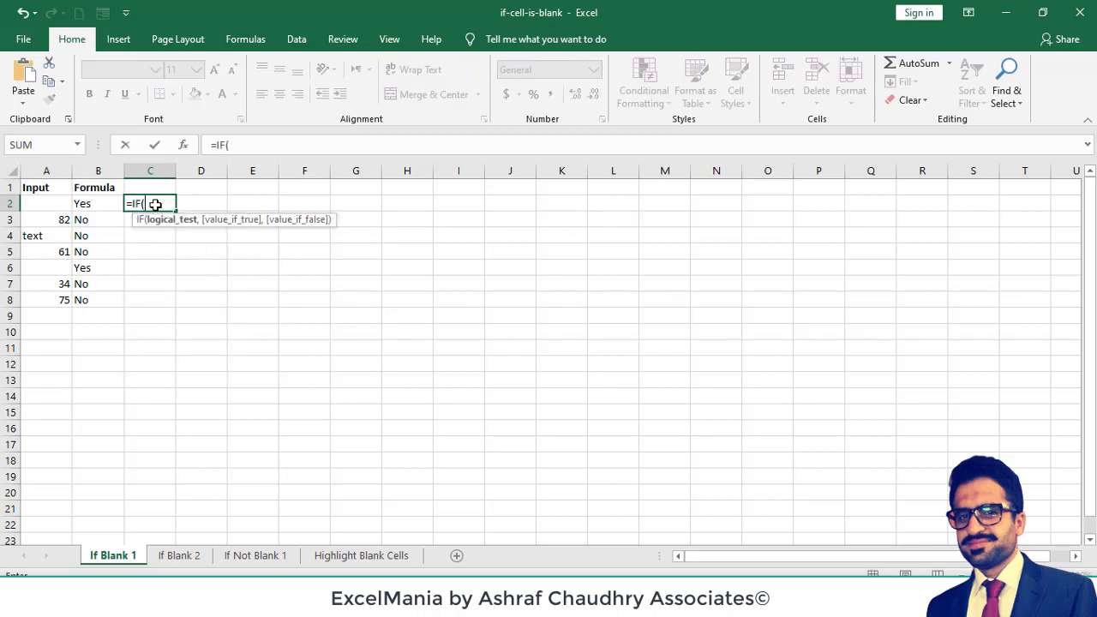
click(47, 204)
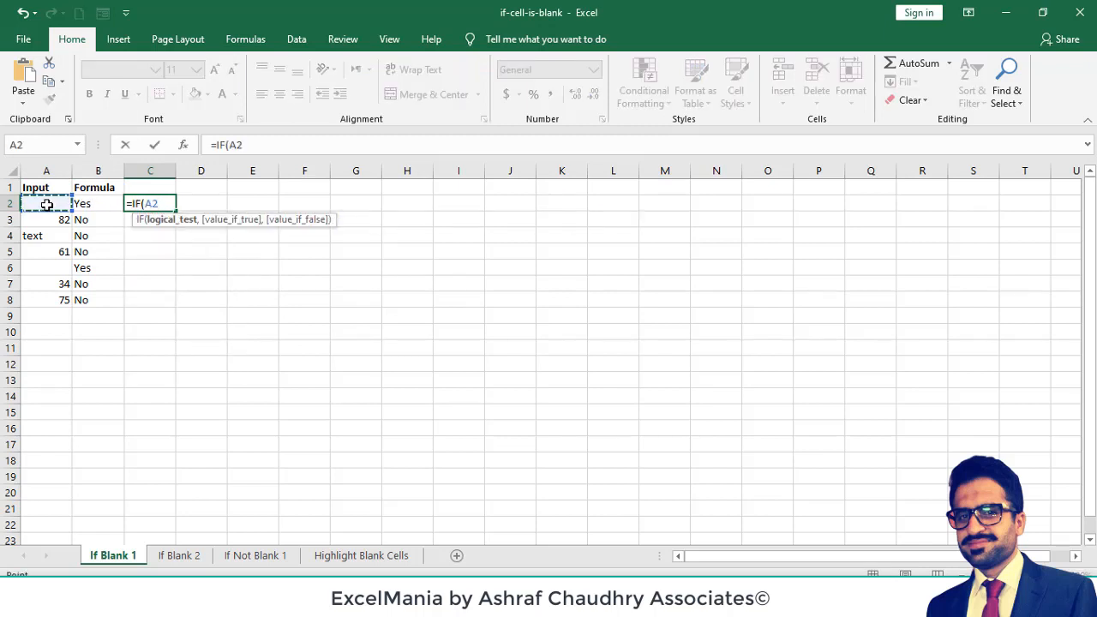
text(="",")
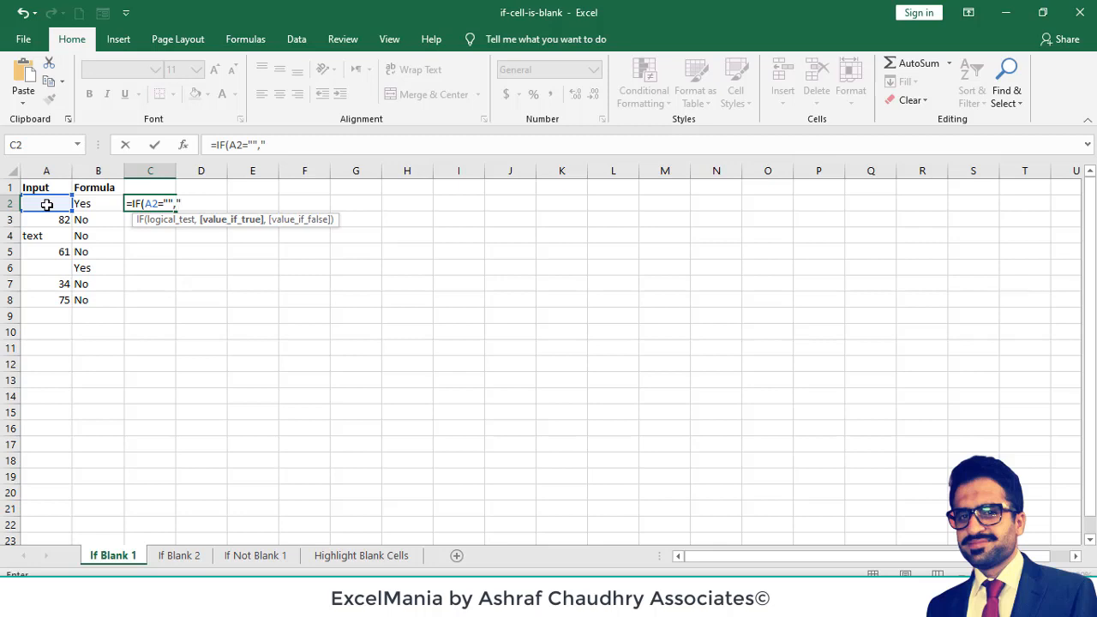
text(YES","NO)
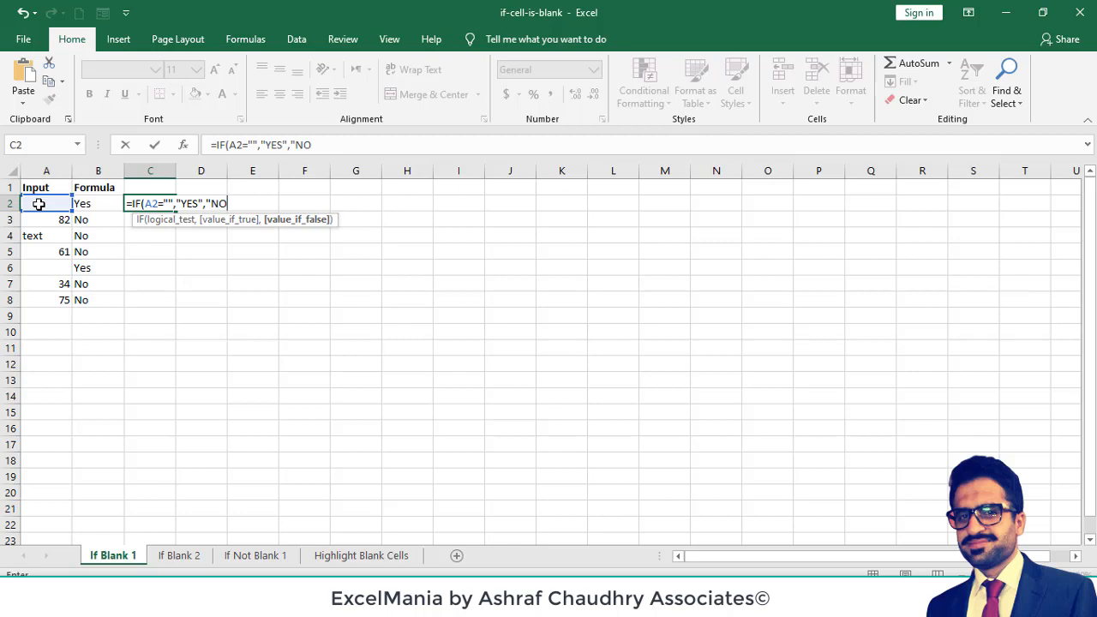
text("))
key(Return)
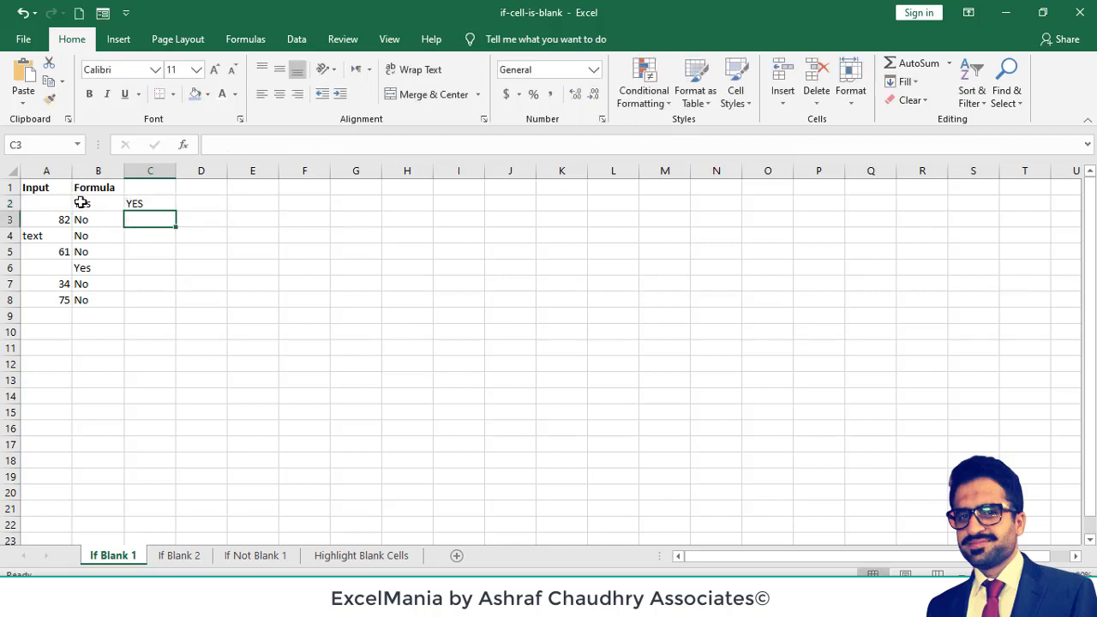
- Fill the C2 formula down through C8 and check the copied formula in C6
click(135, 205)
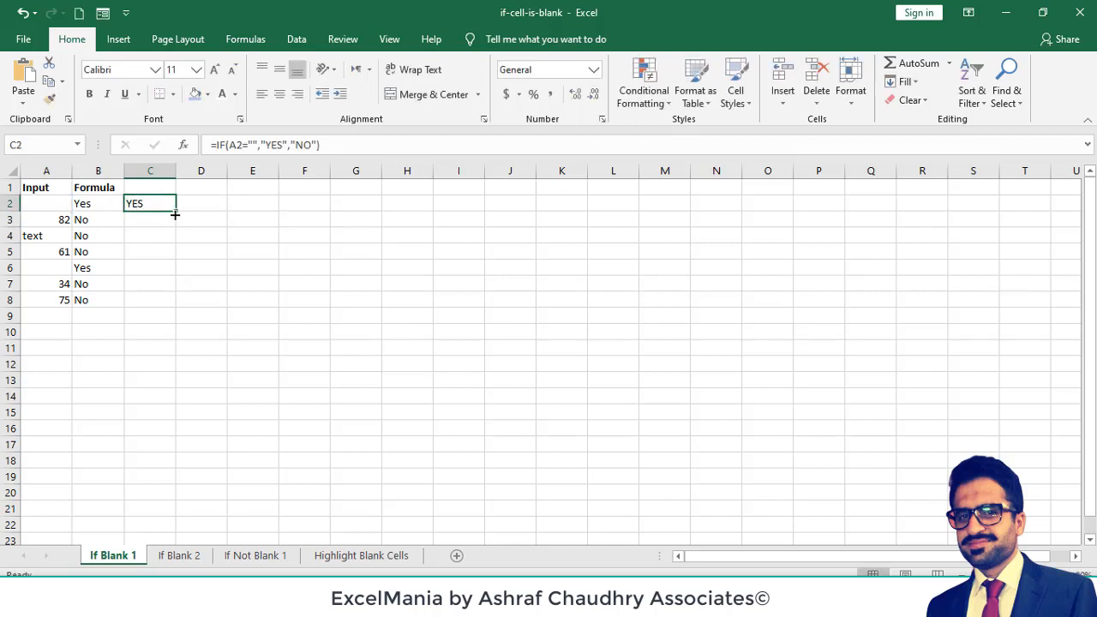
double_click(175, 215)
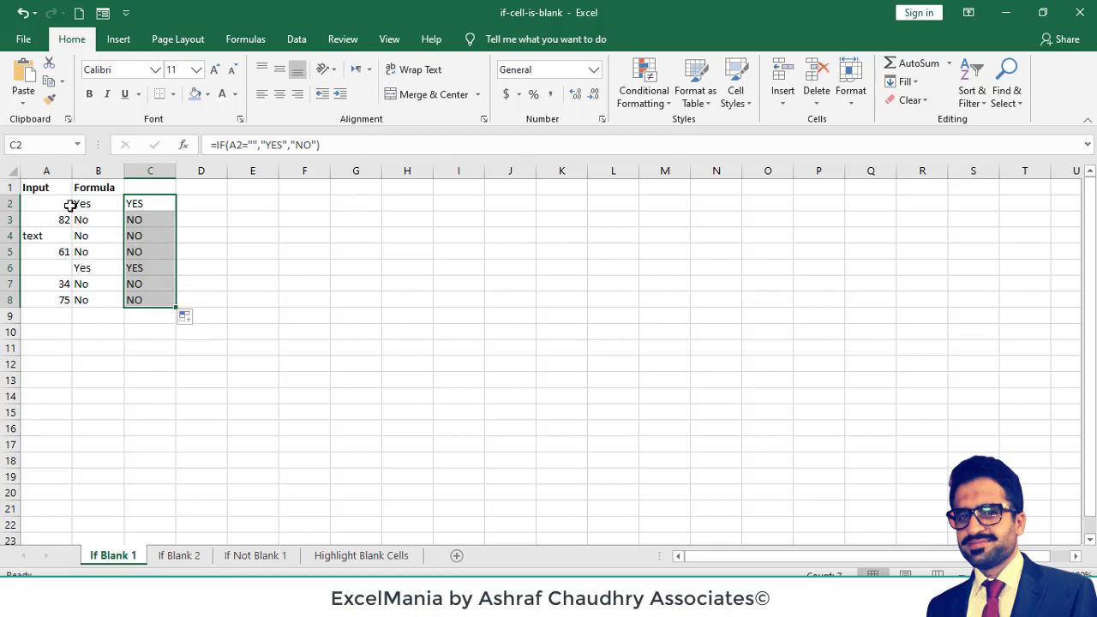
click(134, 268)
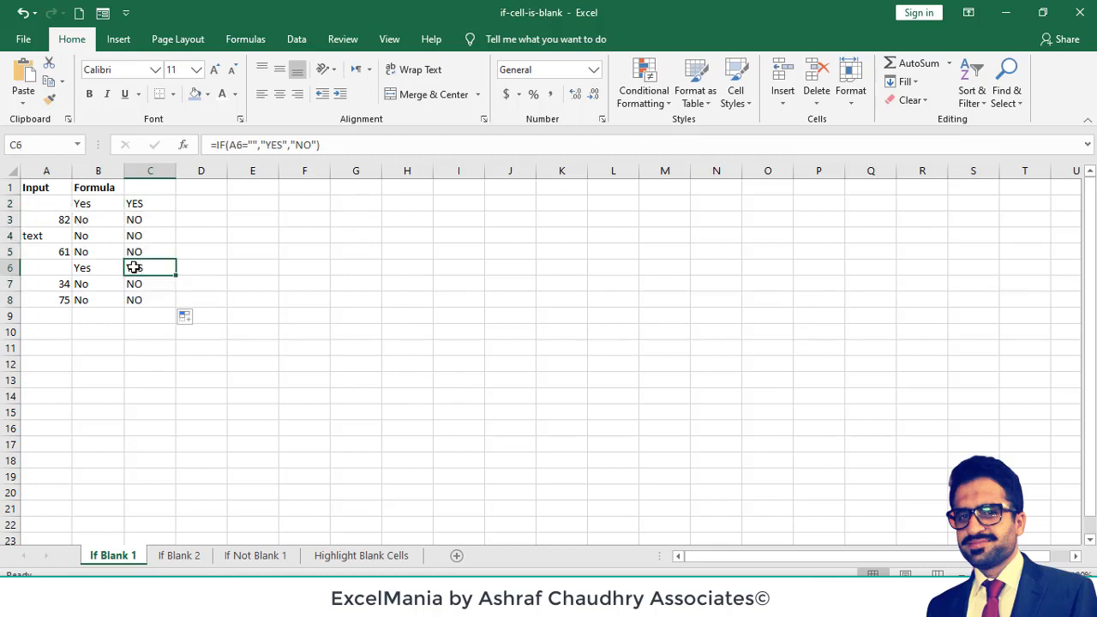
- Enter the formula =ISBLANK(A2) in cell D2 of the If Blank 2 sheet
click(174, 559)
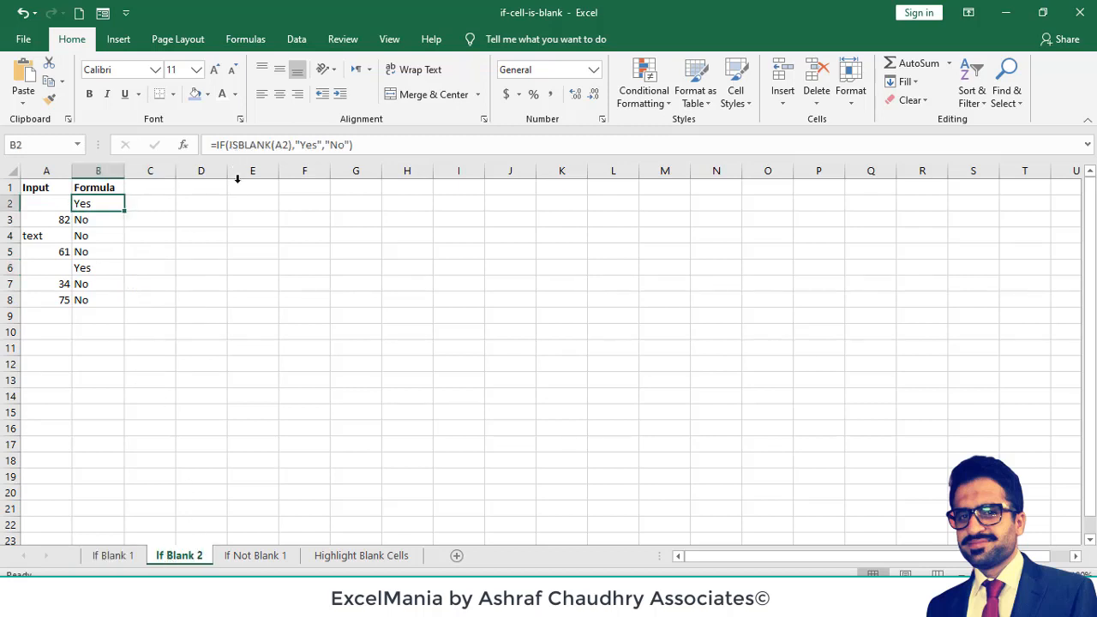
click(185, 201)
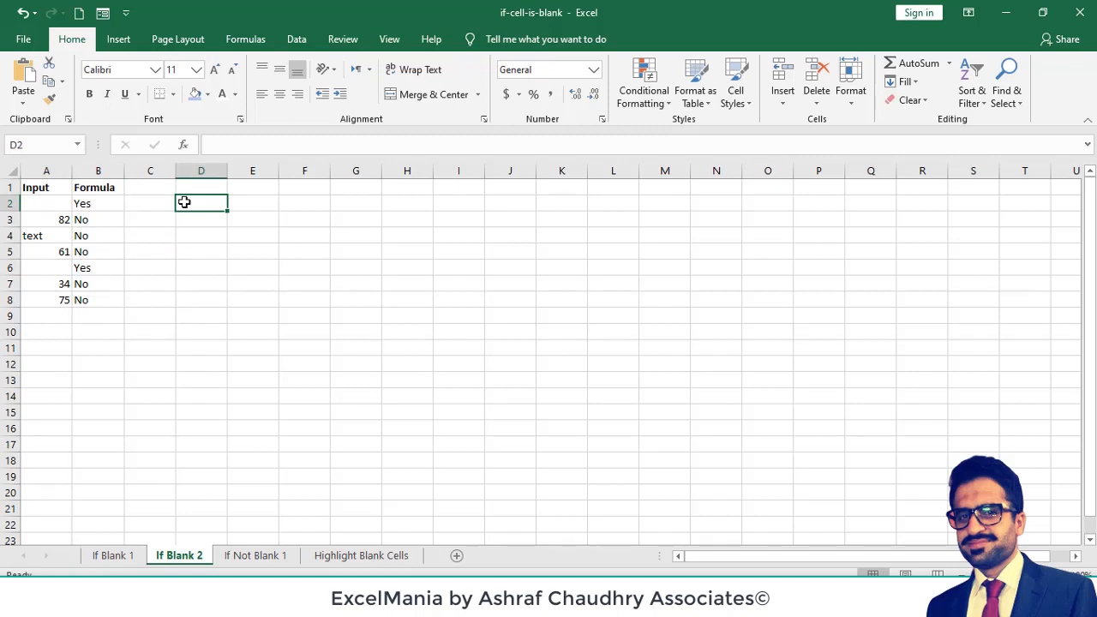
text(=ISBL)
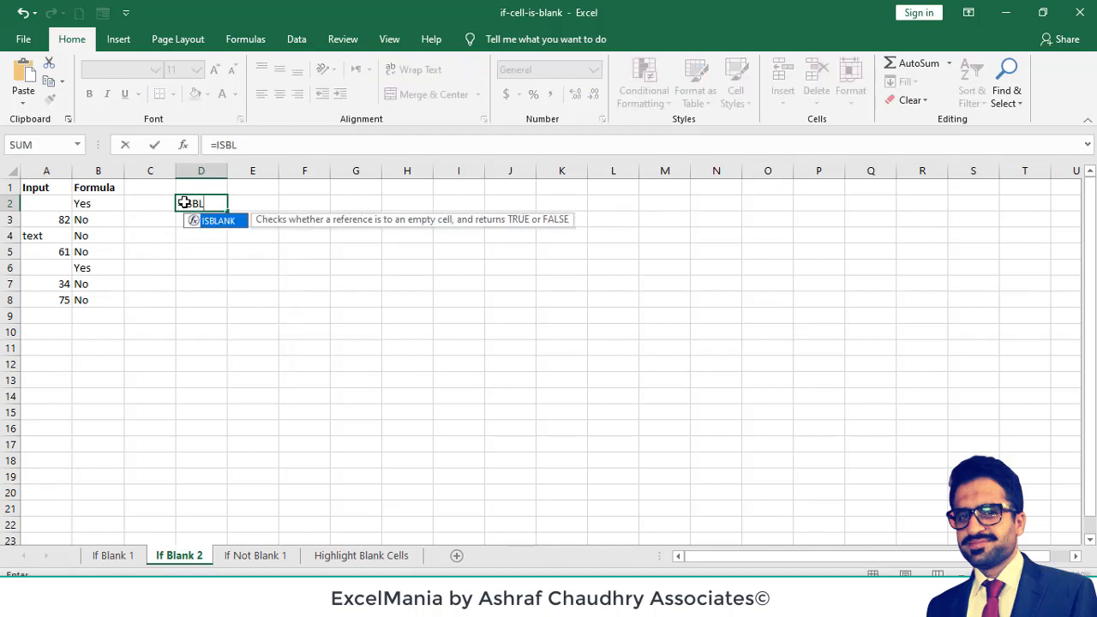
key(Tab)
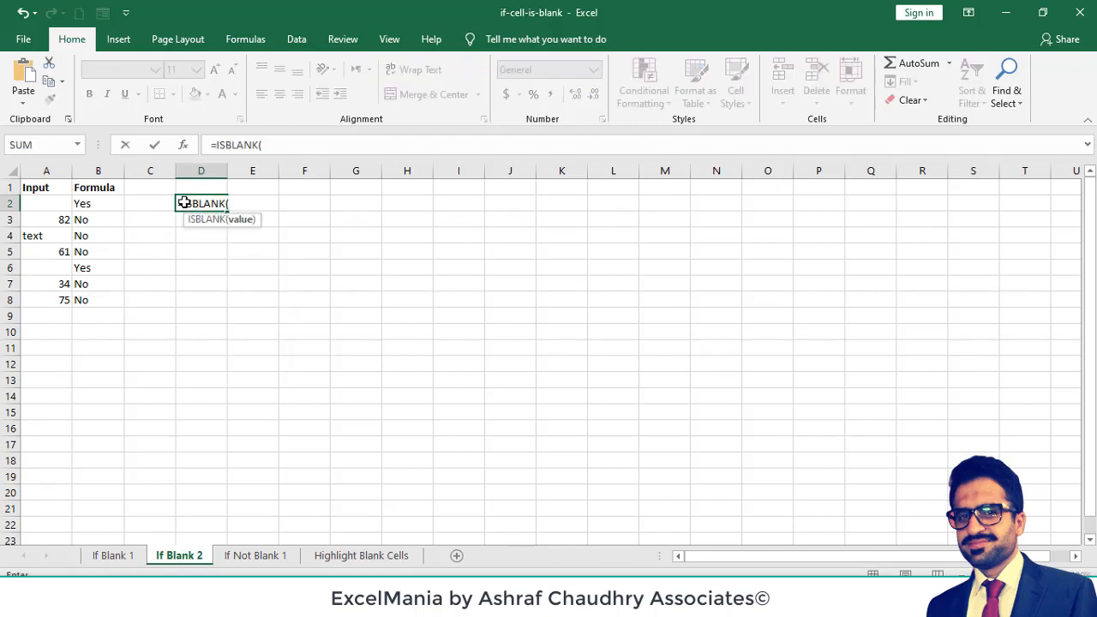
click(53, 203)
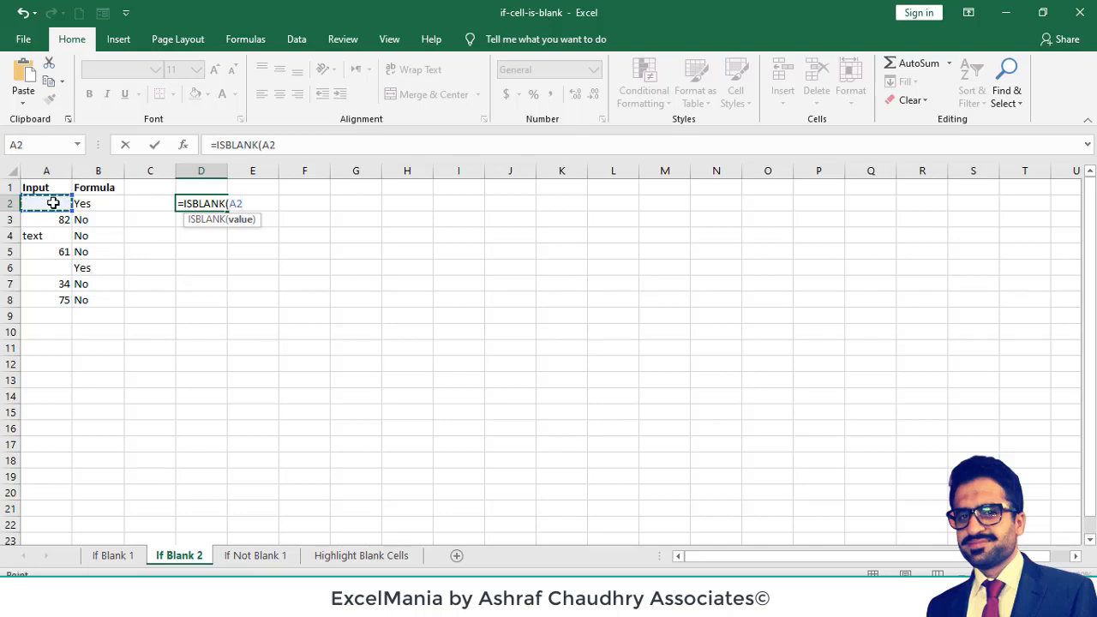
text())
key(Return)
key(Up)
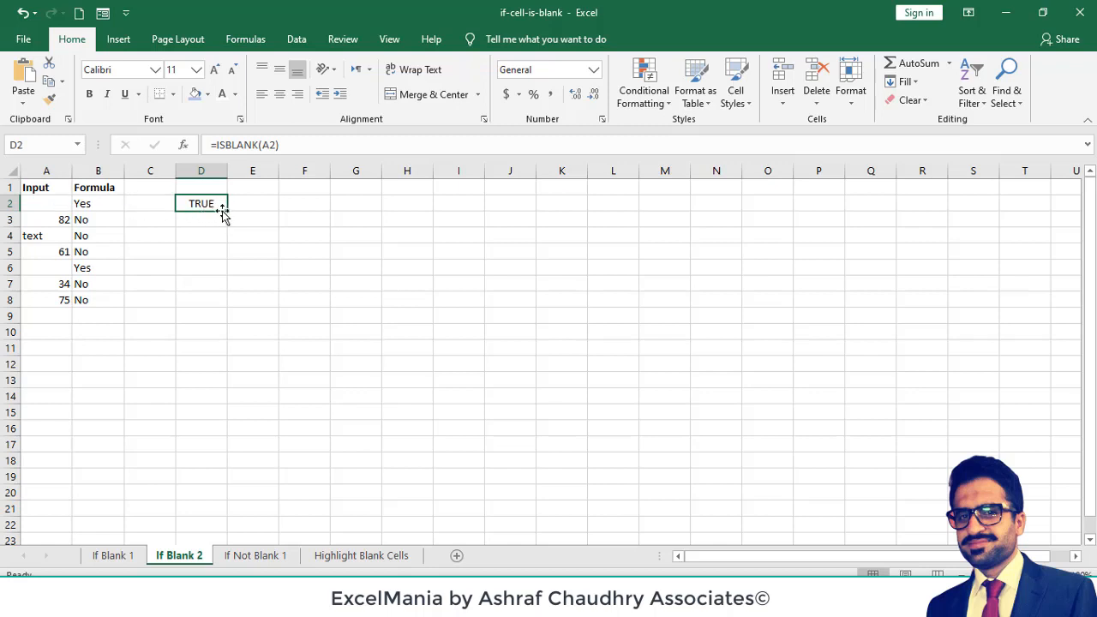
- Fill the ISBLANK formula from D2 down through D8 and check the existing formula in B2
drag(226, 210, 206, 312)
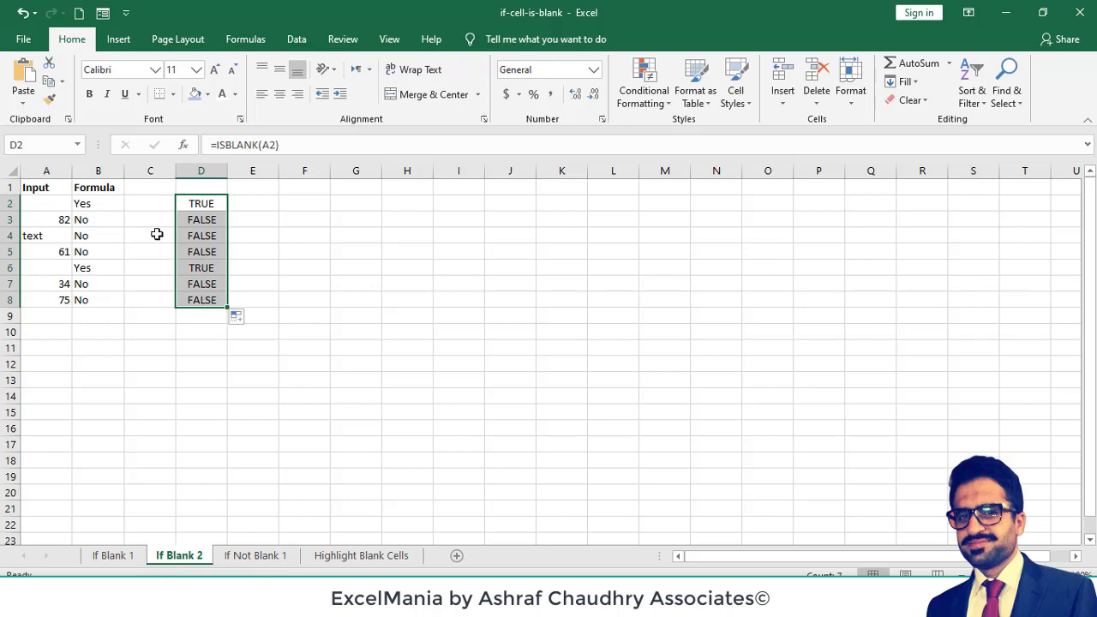
click(111, 203)
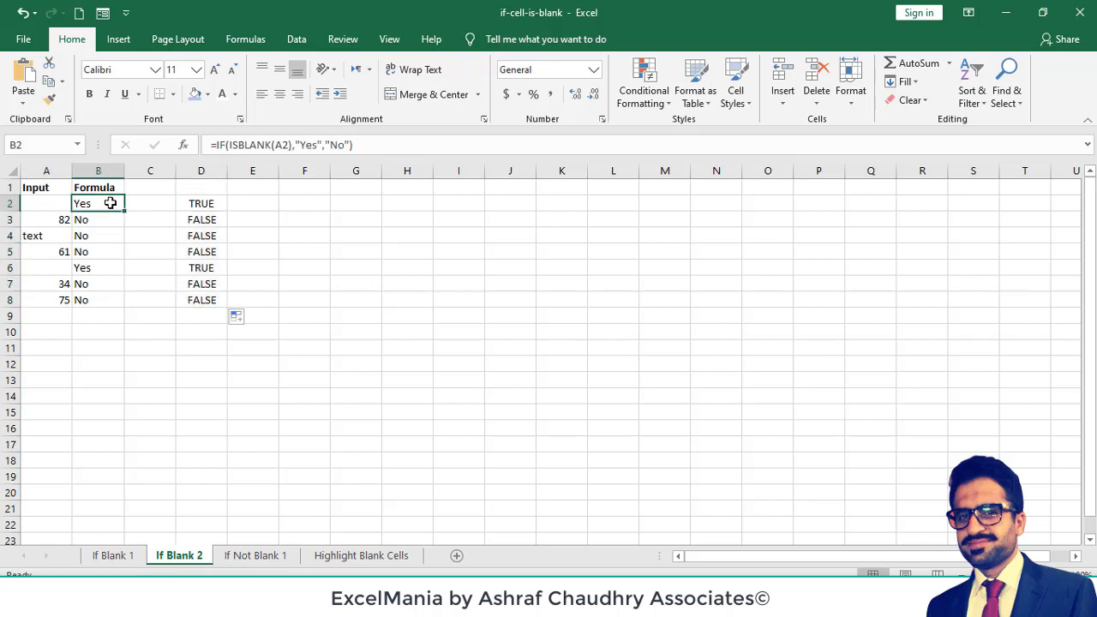
click(259, 201)
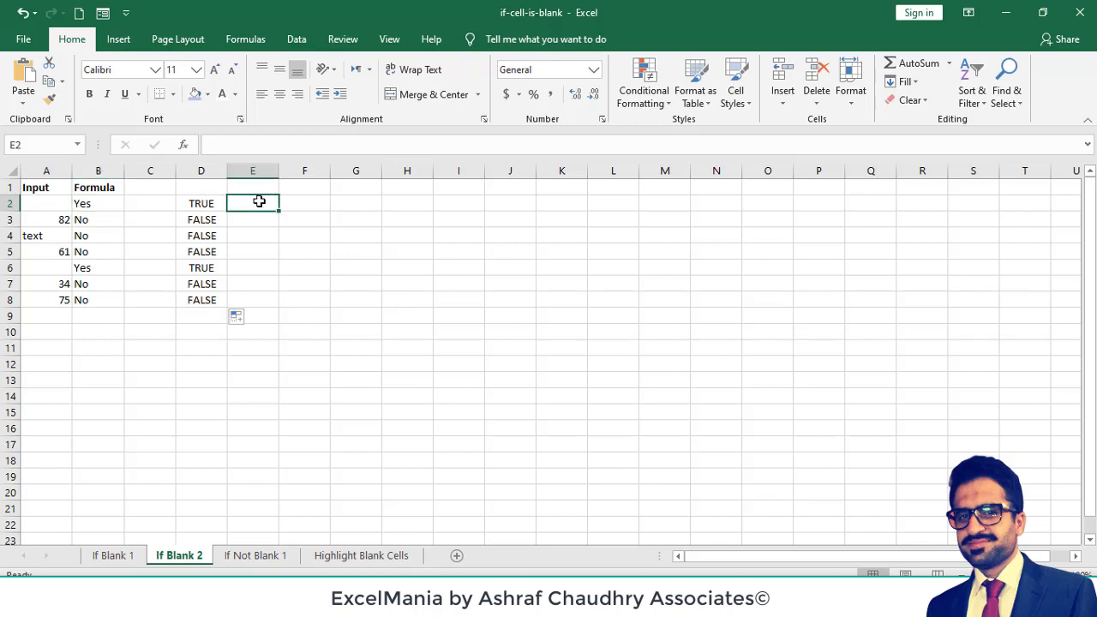
- Wrap the ISBLANK formula in D2 in an IF function so it reads =IF(ISBLANK(A2),"YES","NO")
click(198, 207)
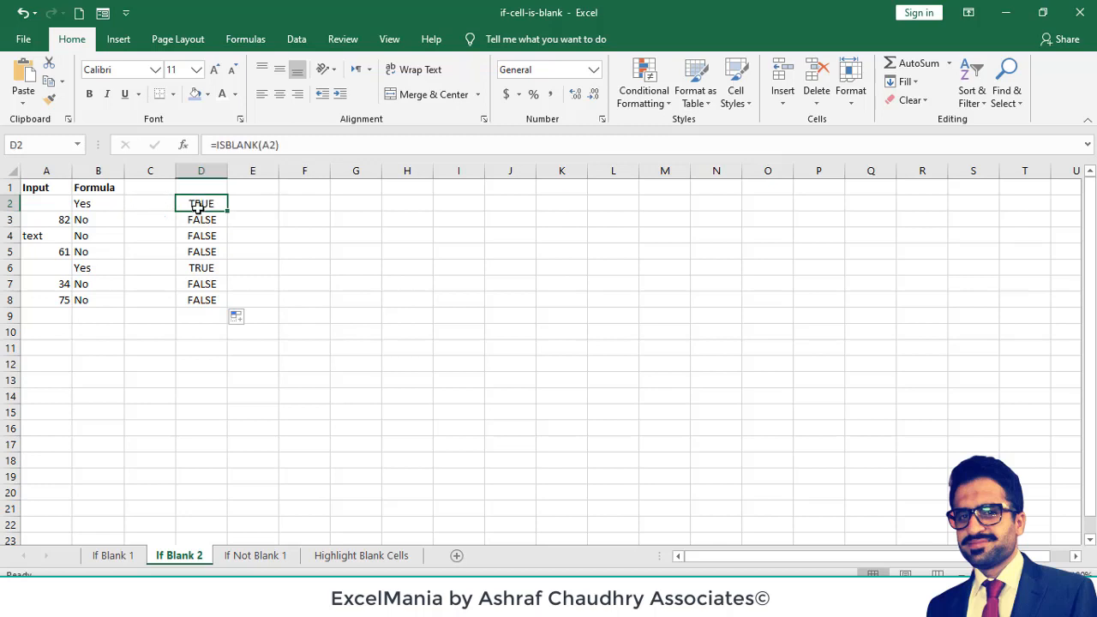
click(215, 146)
text(IF)
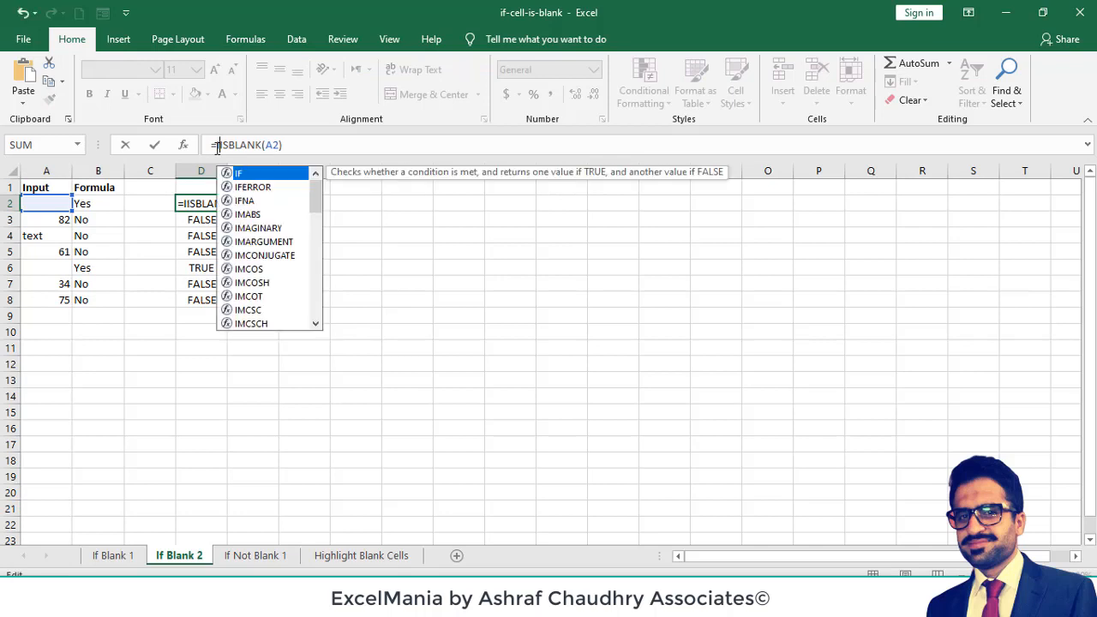
text(()
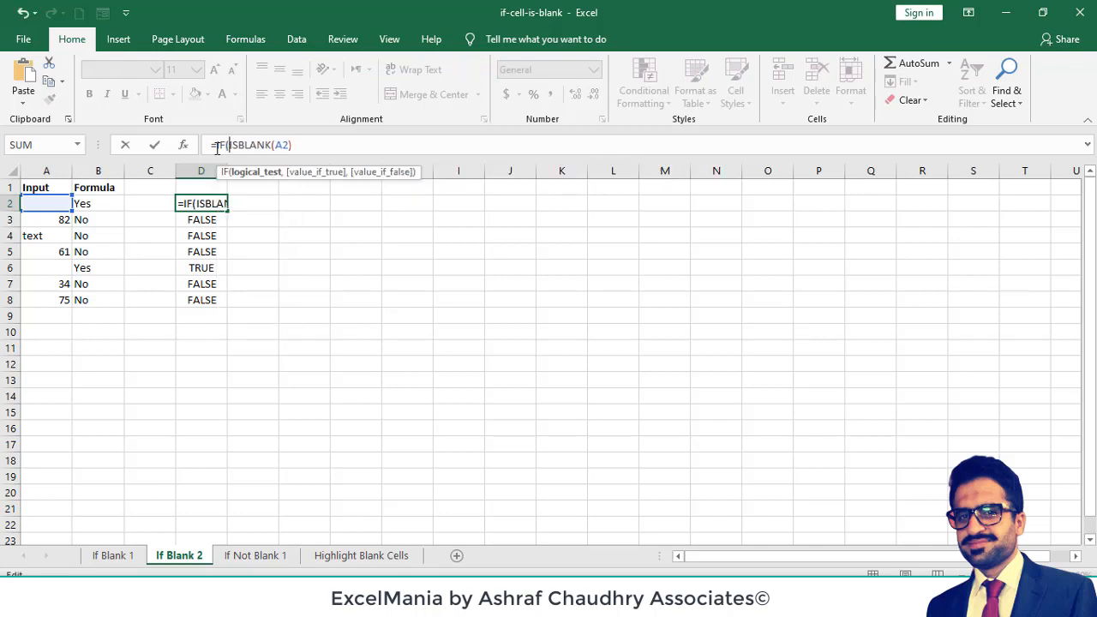
click(309, 144)
text(,"YES)
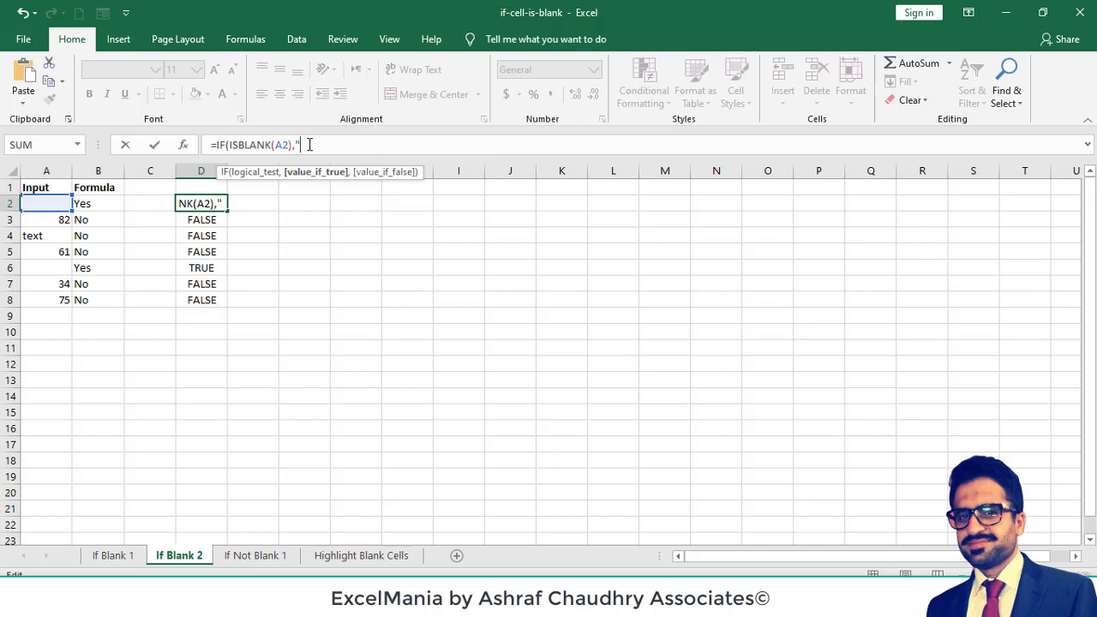
text(","NO"))
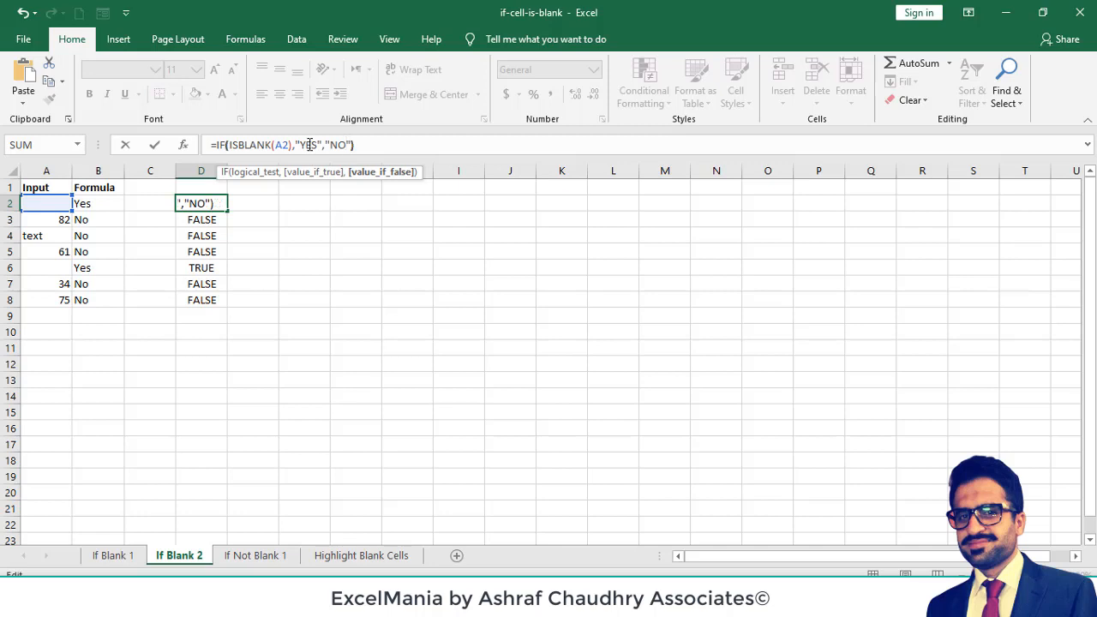
key(Return)
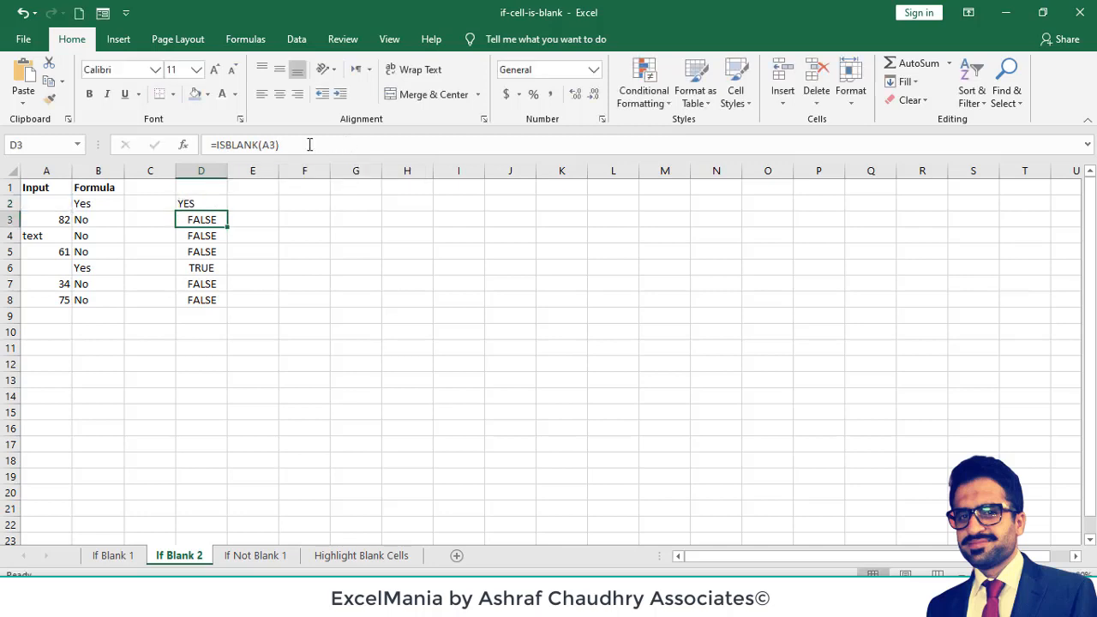
- Fill the D2 IF formula down through D8 and check the copied formula in D6
click(203, 204)
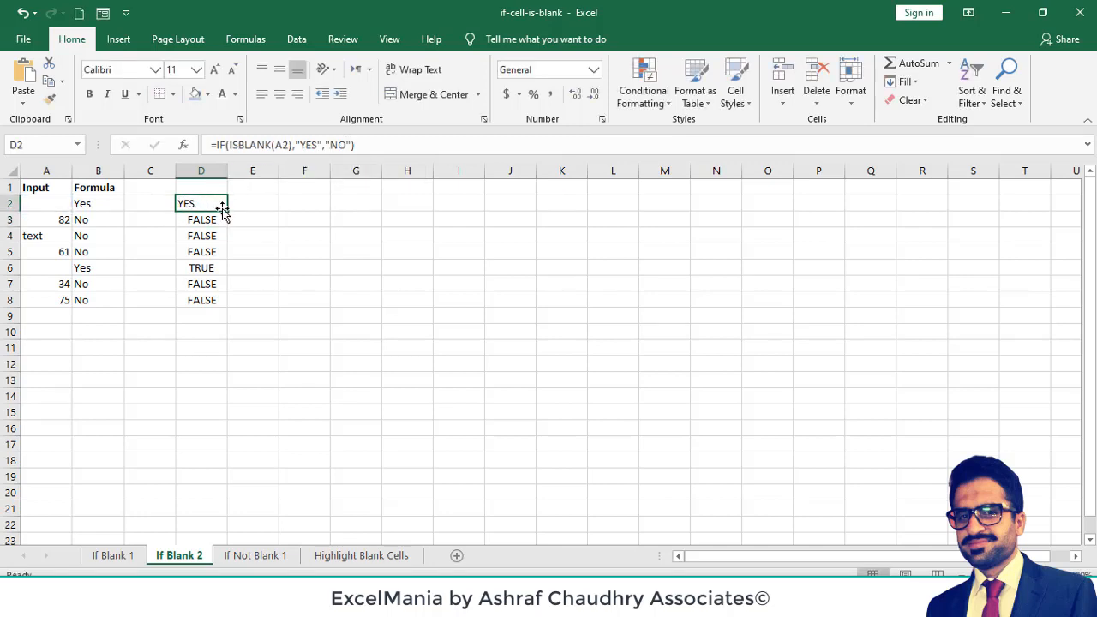
drag(225, 210, 219, 304)
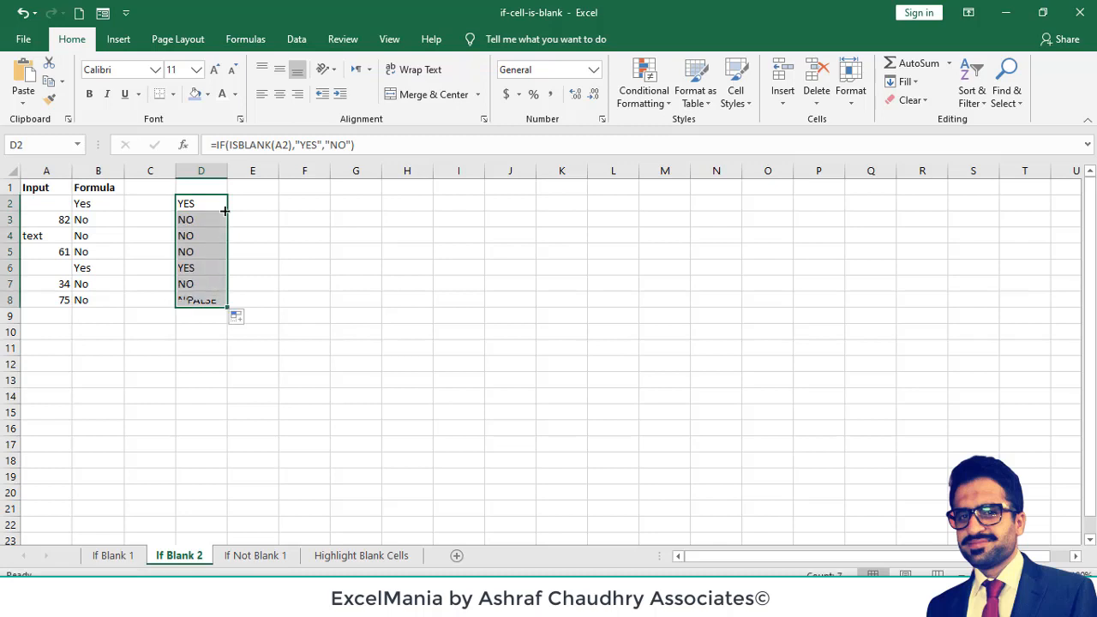
click(200, 267)
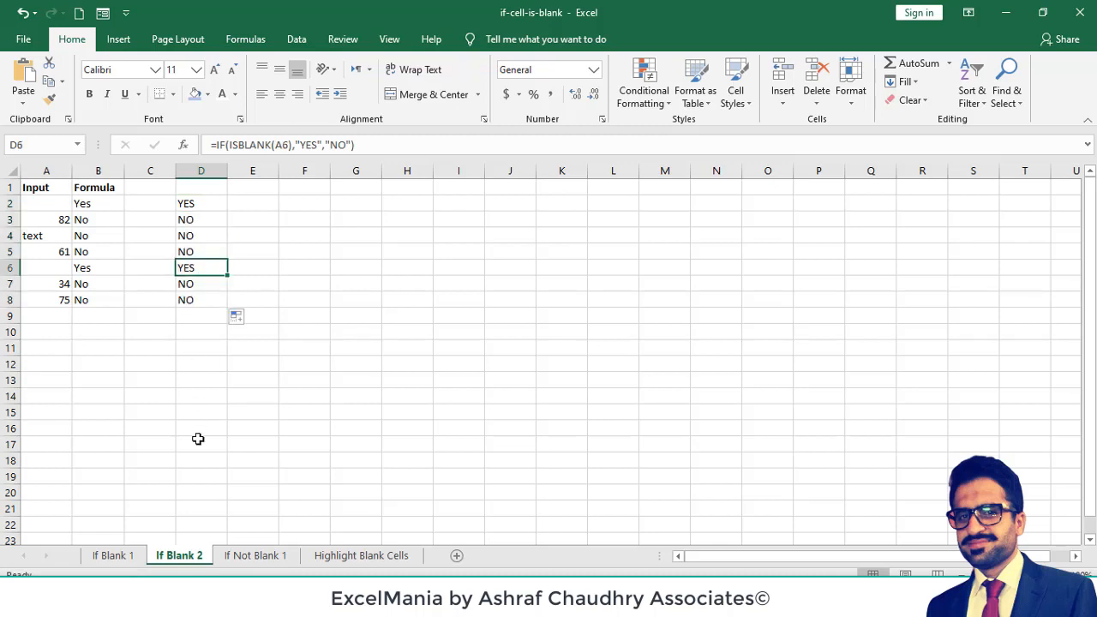
- Begin an IF formula in cell C2 of the If Not Blank 1 sheet with the logical test A2<>""
click(247, 558)
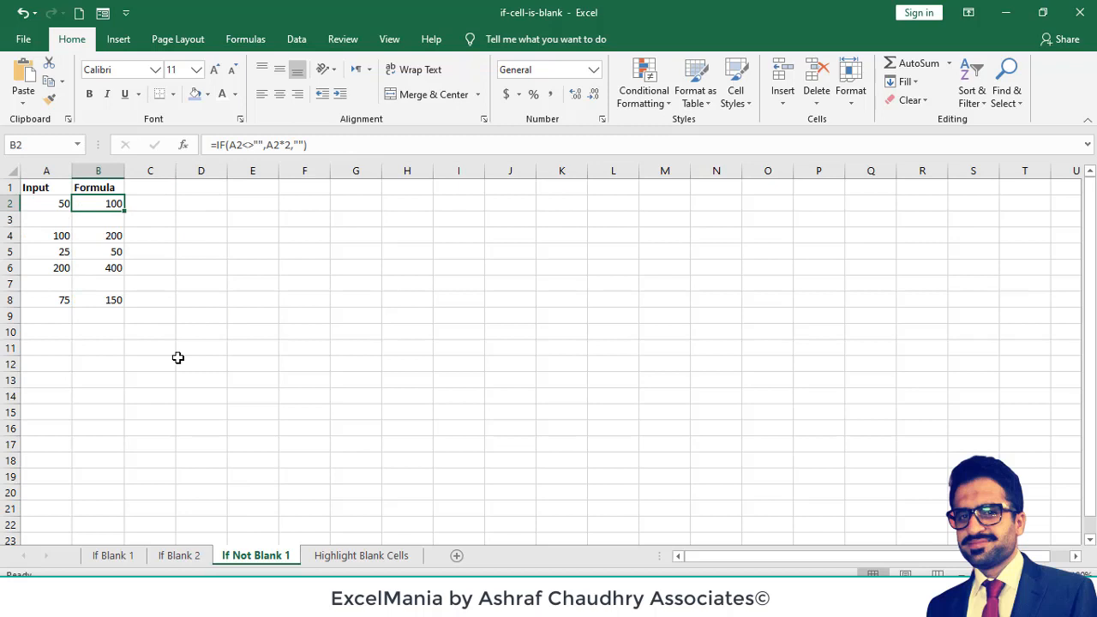
click(158, 204)
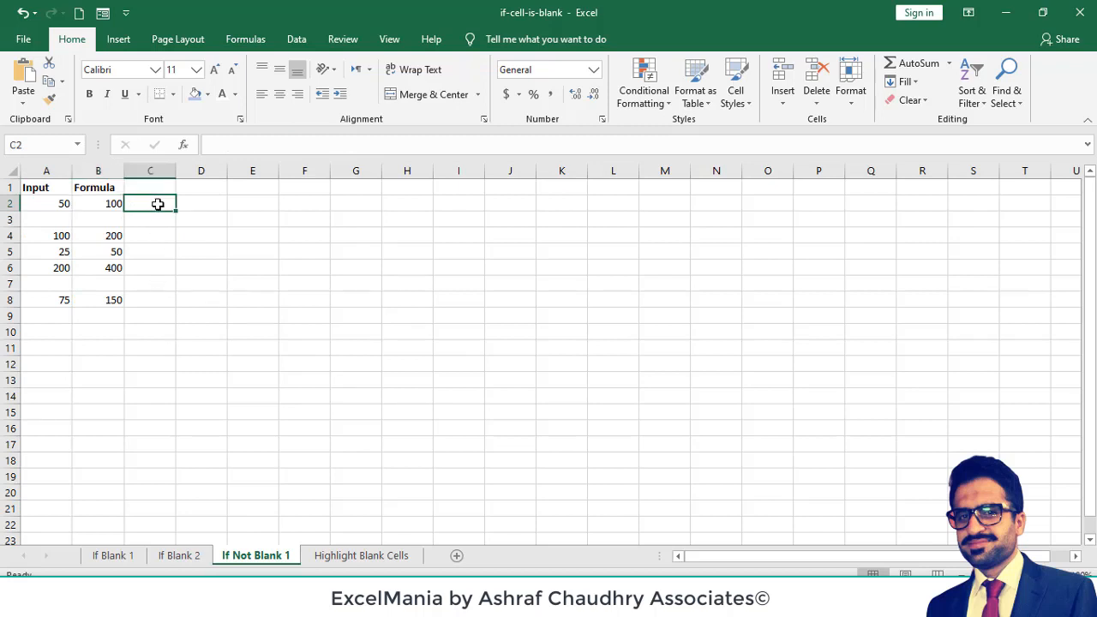
text(=if)
key(Tab)
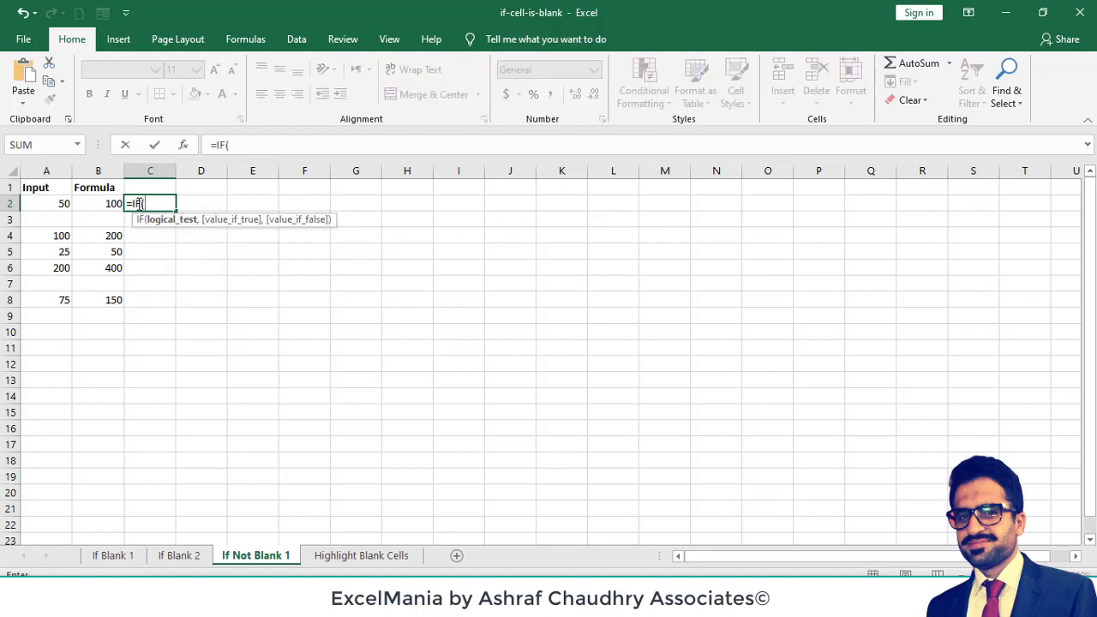
click(96, 204)
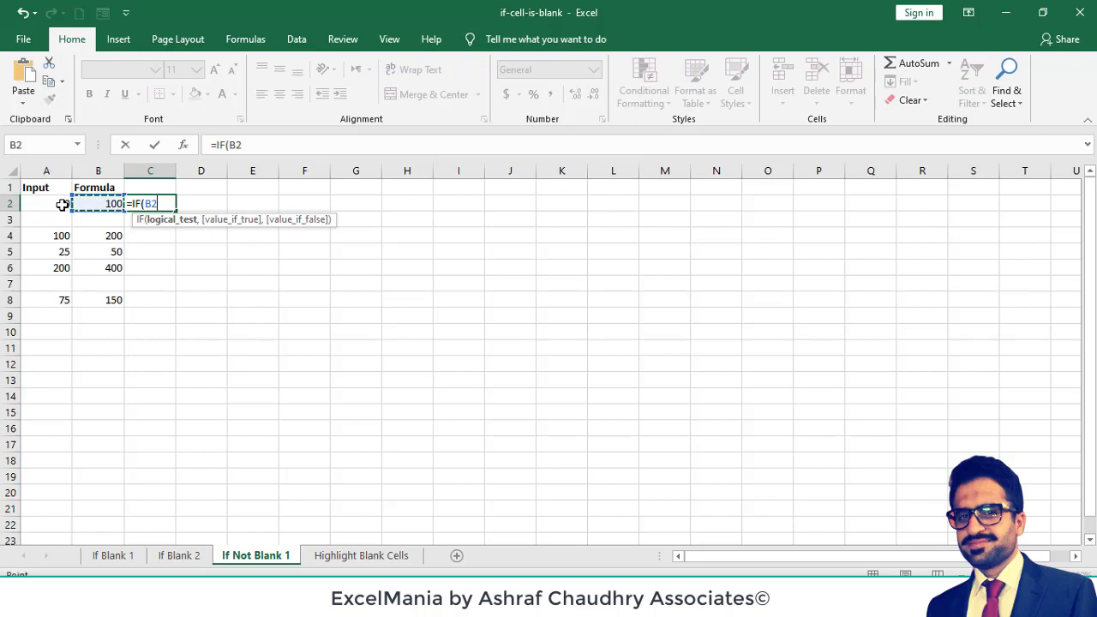
click(62, 204)
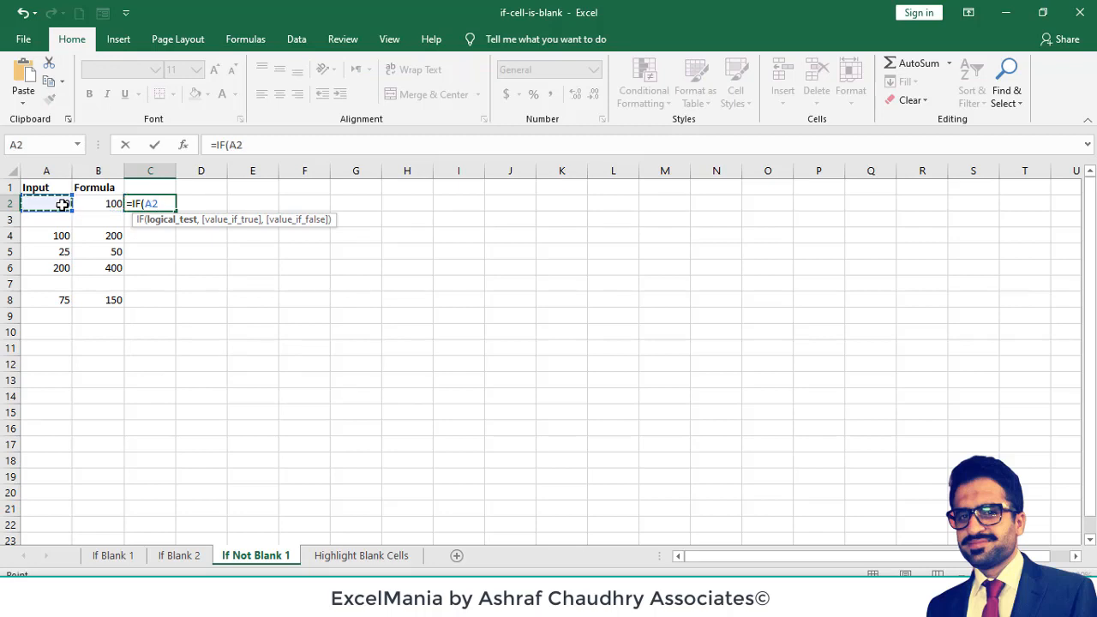
text(<>"")
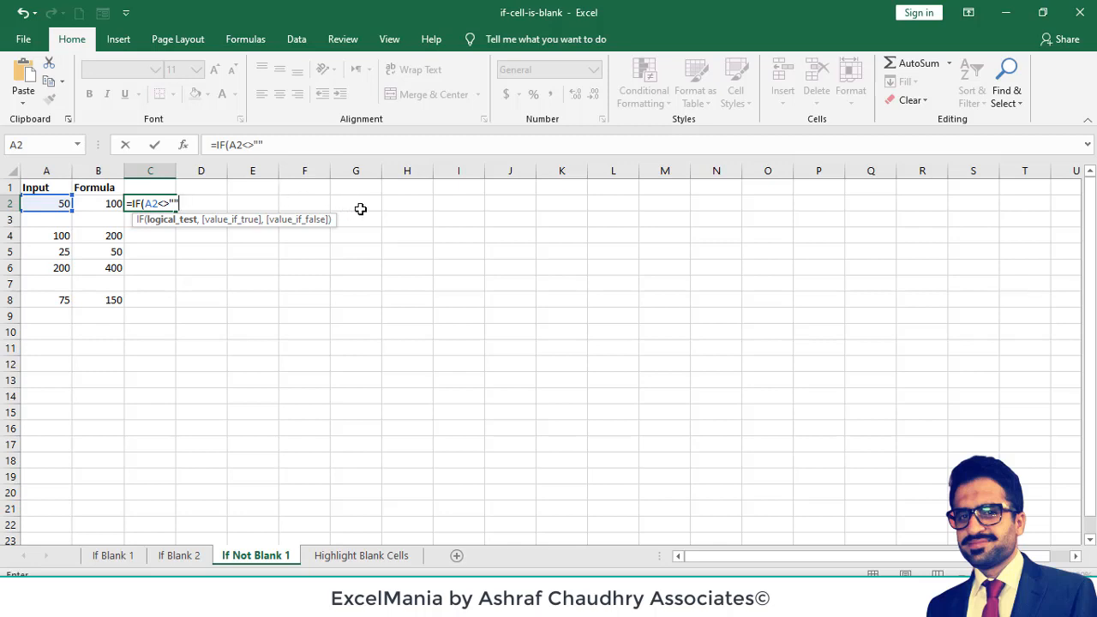
- Complete the C2 formula with A2*B2 as the value if true, giving =IF(A2<>"",A2*B2)
text(,)
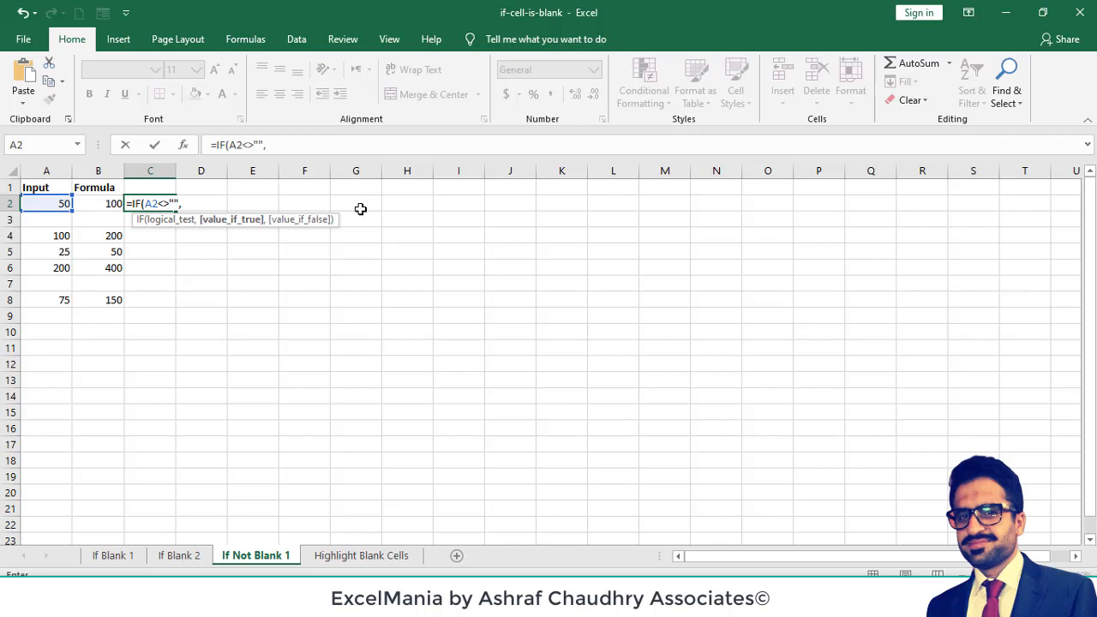
click(47, 202)
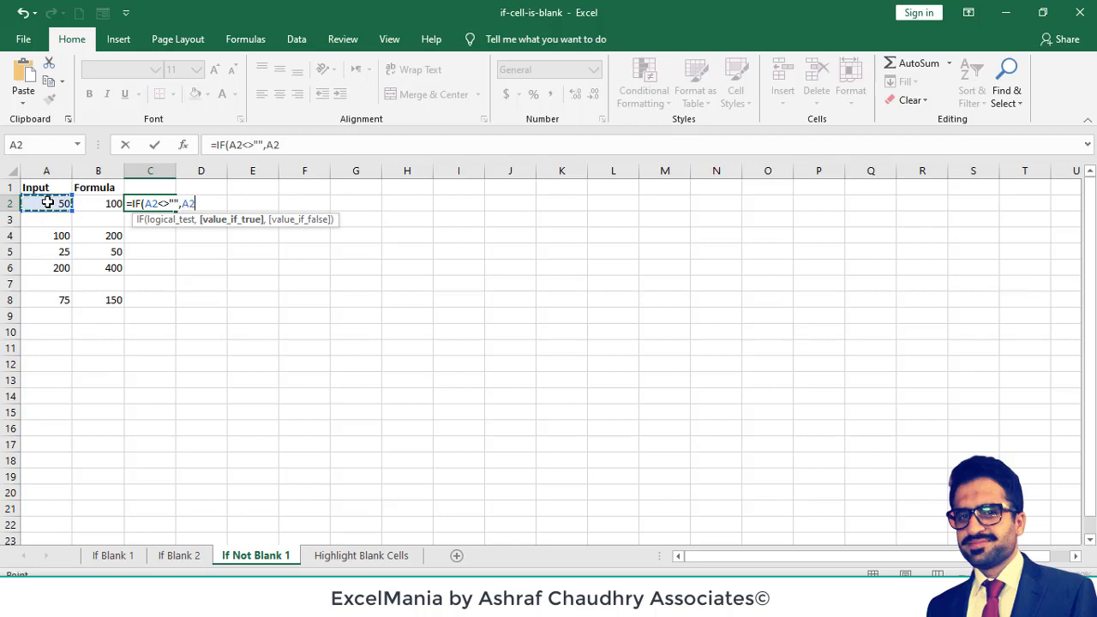
text(*)
click(89, 201)
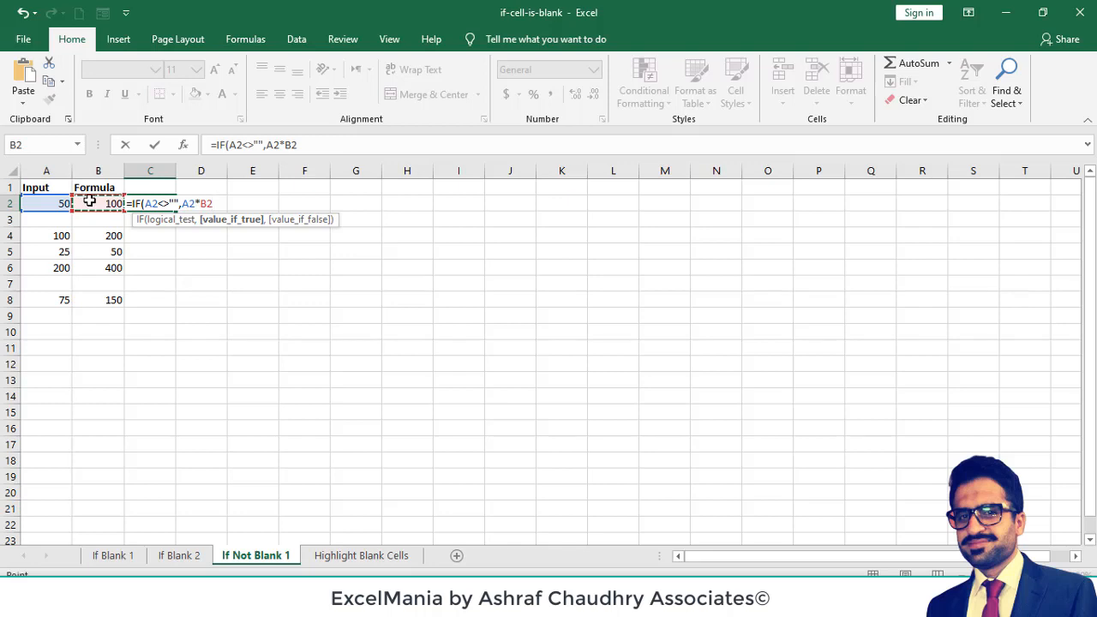
key(Return)
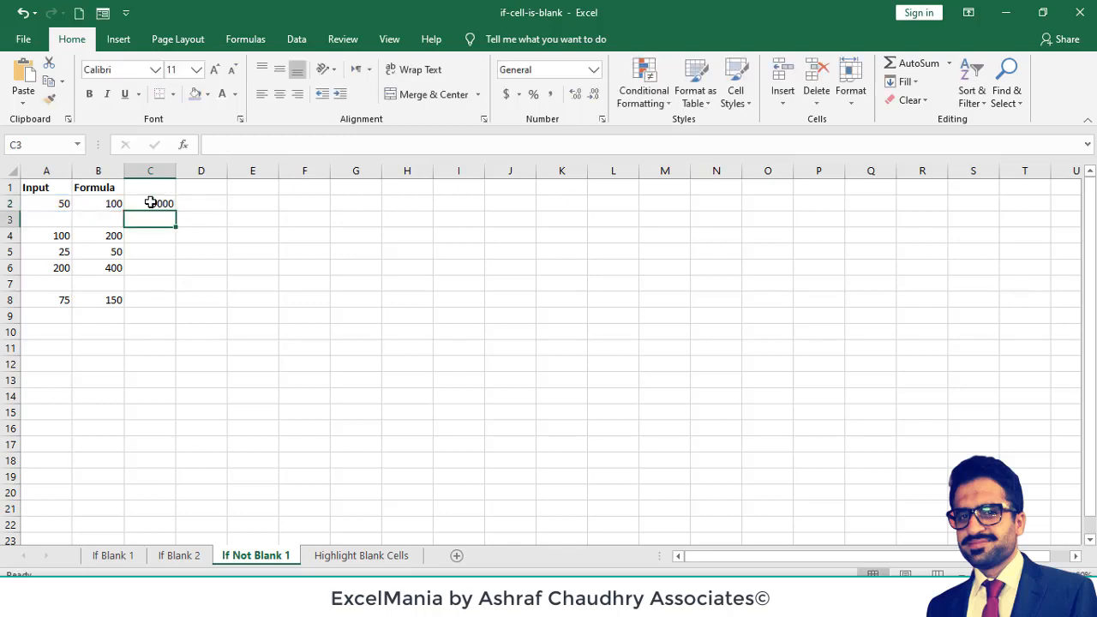
- Fill the C2 formula down through C8 and check the copied formula in C3
click(150, 203)
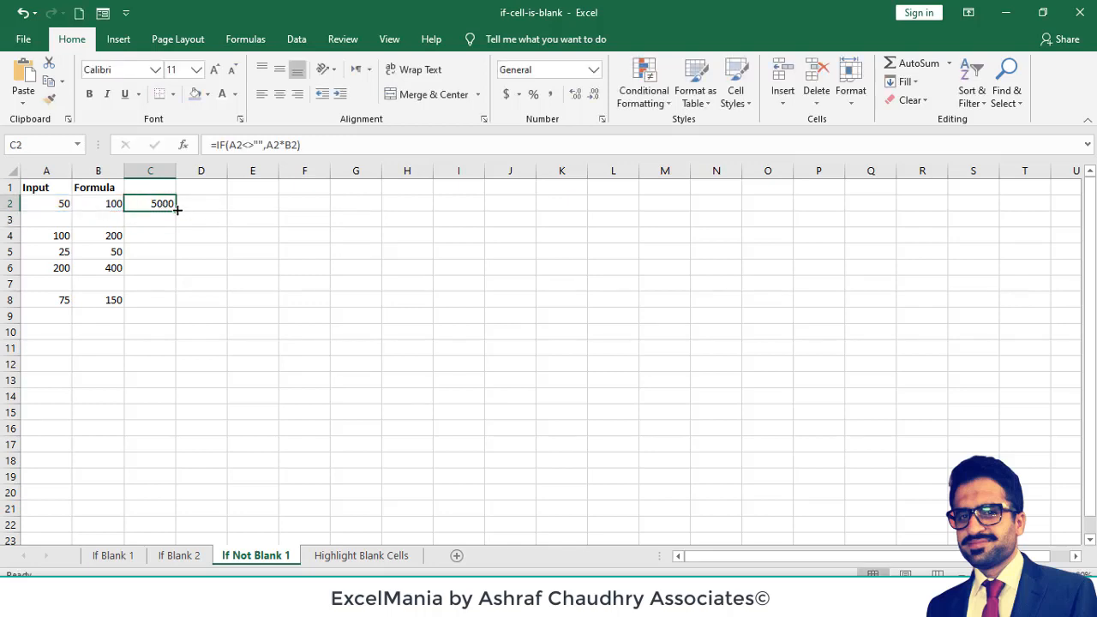
drag(177, 209, 177, 311)
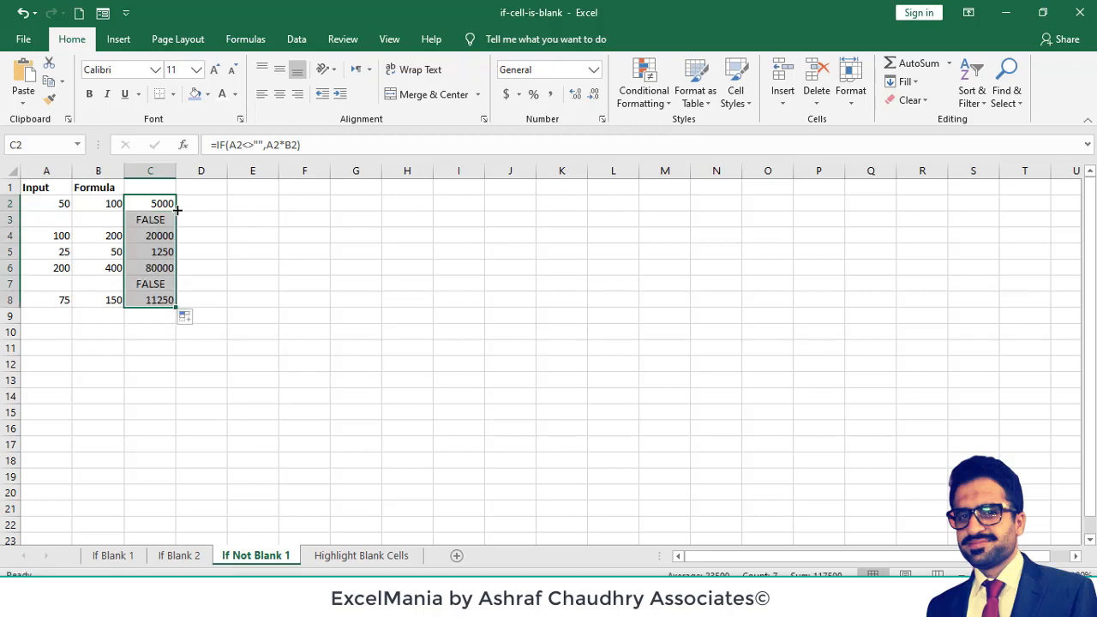
click(145, 221)
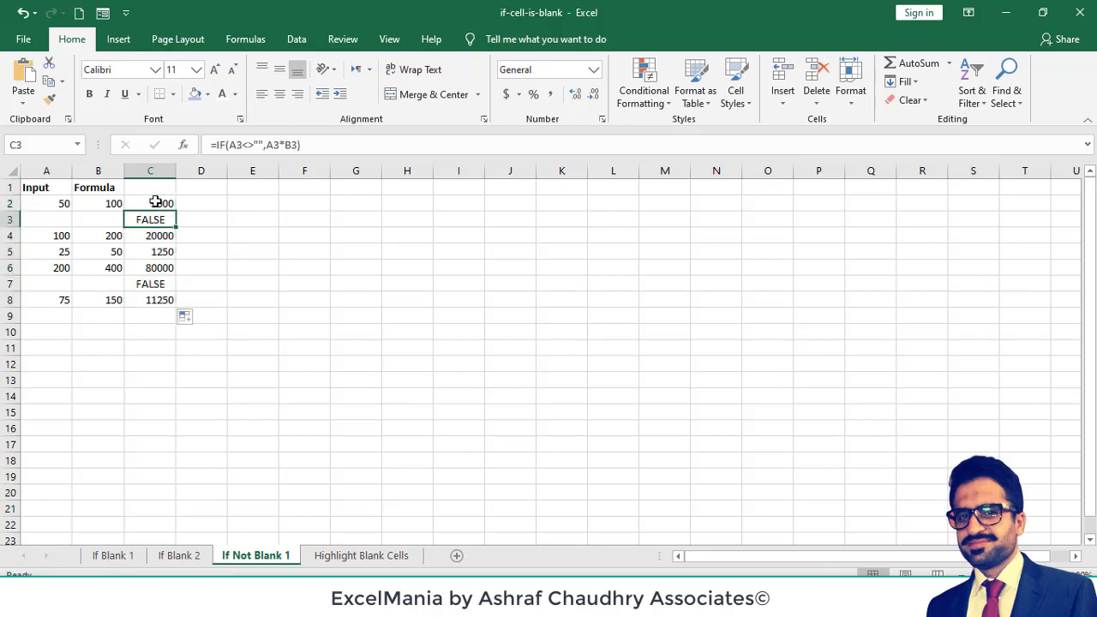
- Add "" as the value if false in C2's formula, giving =IF(A2<>"",A2*B2,""), and fill it down through C8
click(154, 203)
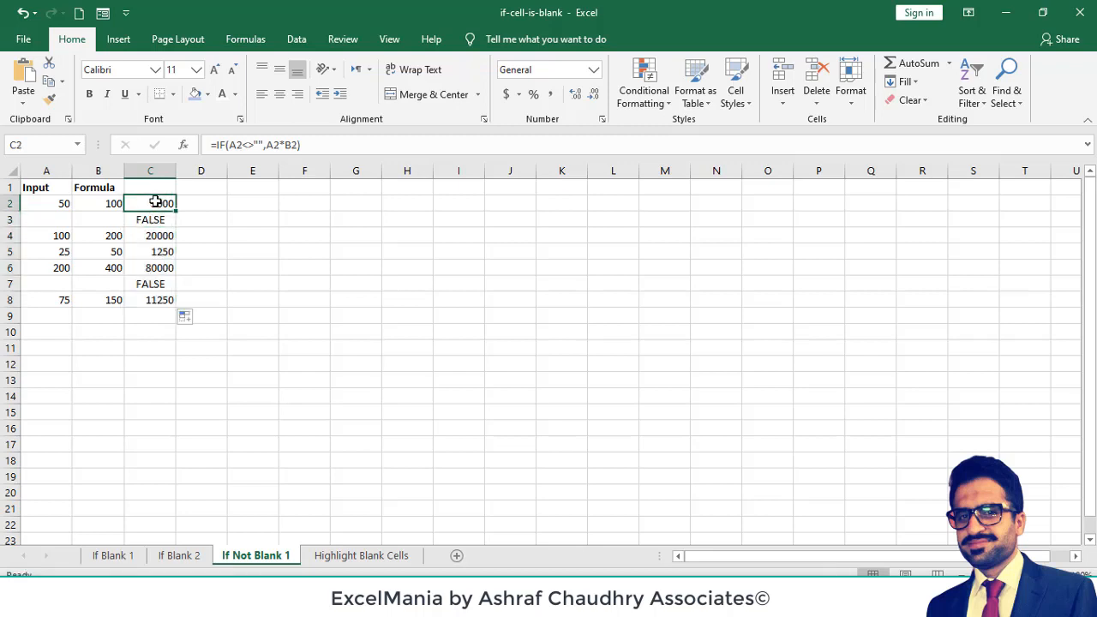
click(311, 144)
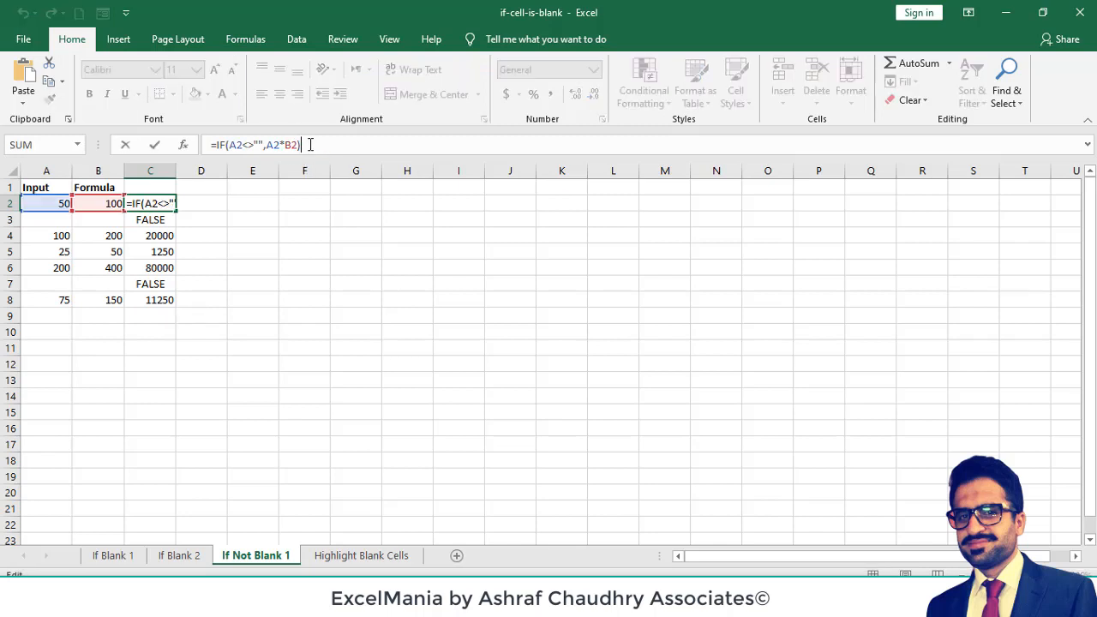
text(,"")
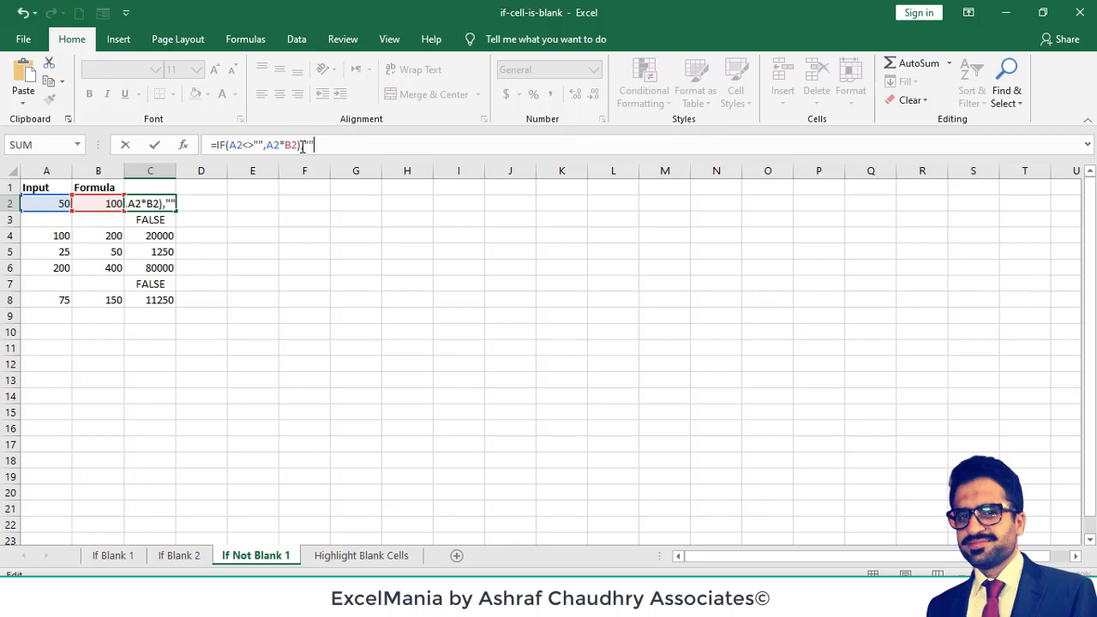
click(300, 146)
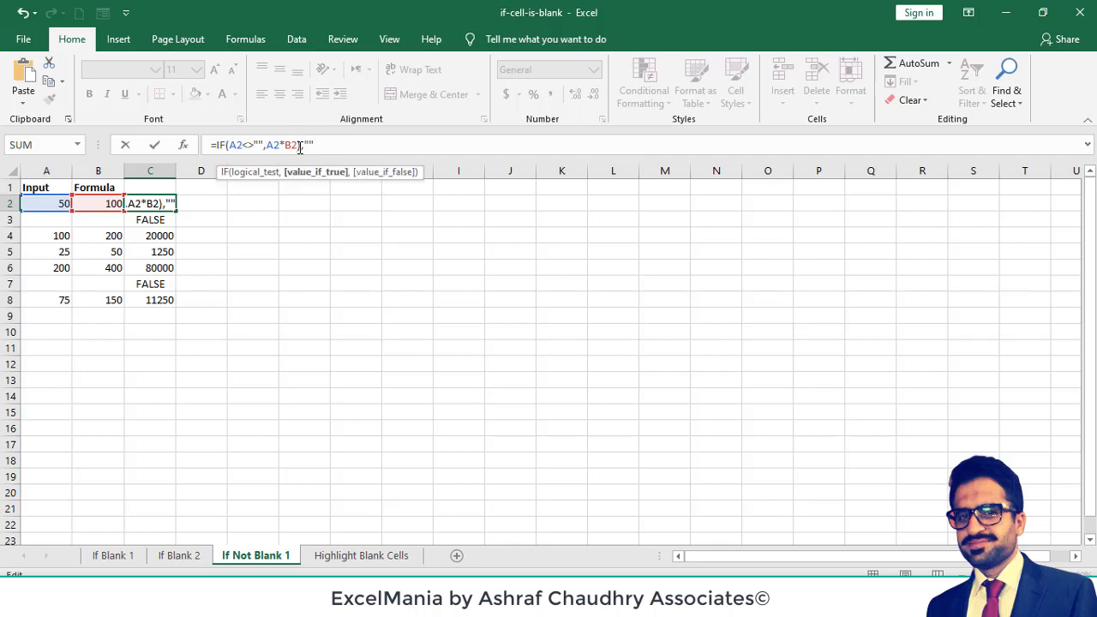
key(Delete)
click(326, 144)
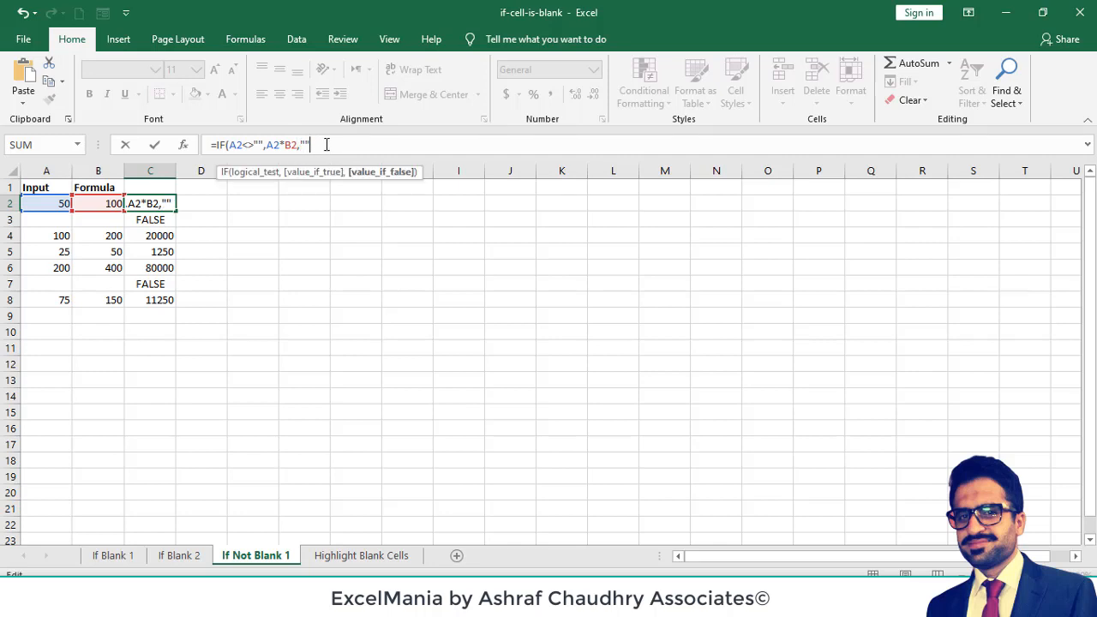
text())
key(ctrl+Return)
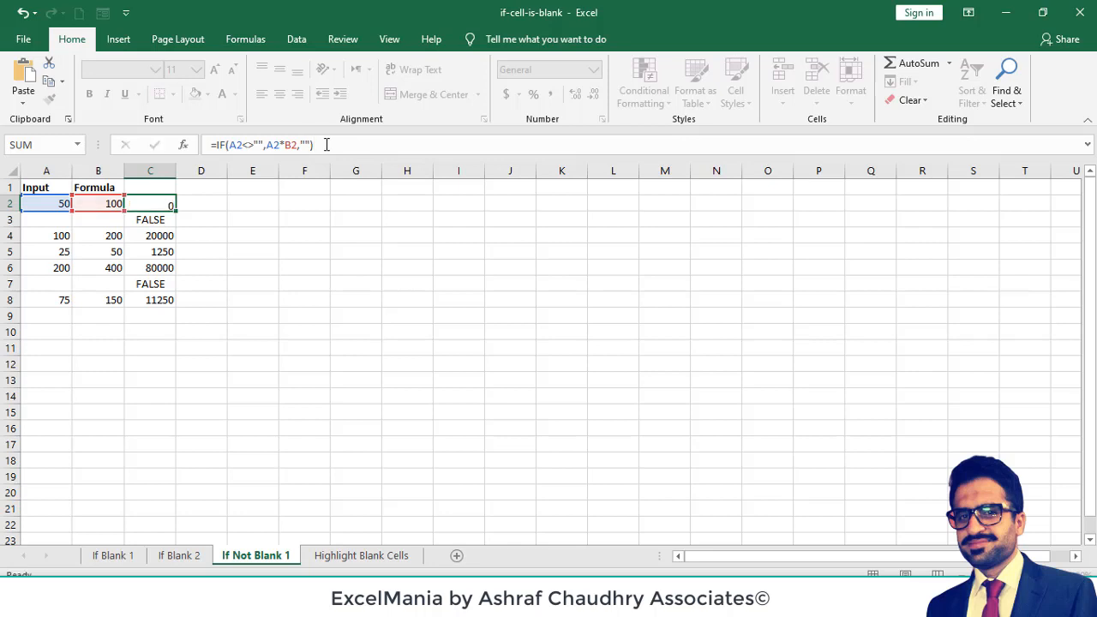
double_click(175, 211)
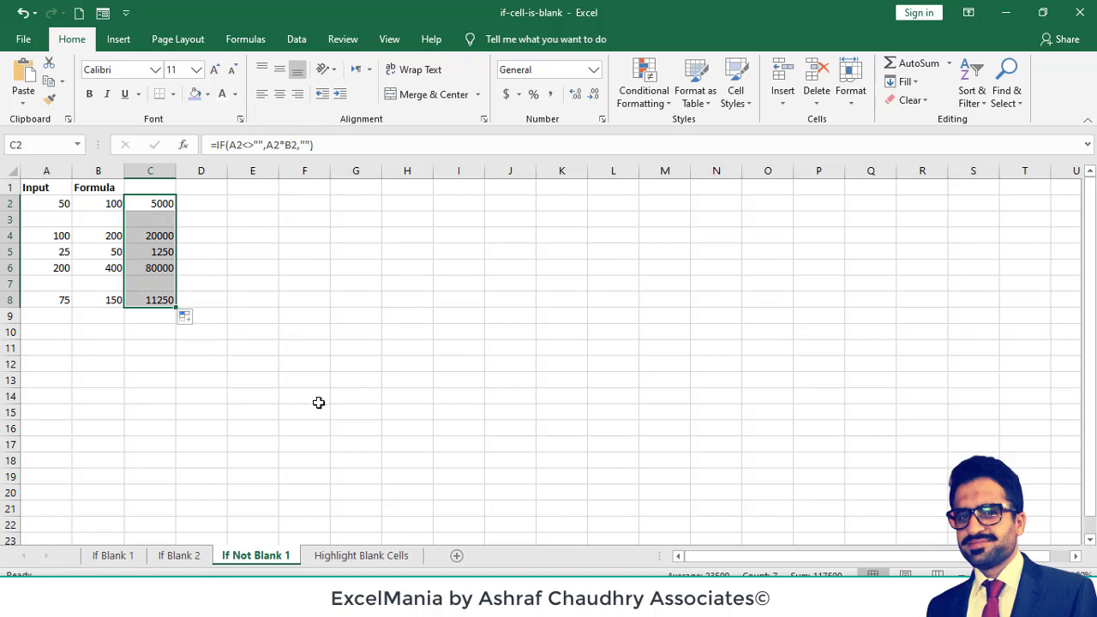
- Clear the conditional formatting rules from A1:H8 on the Highlight Blank Cells sheet
click(347, 559)
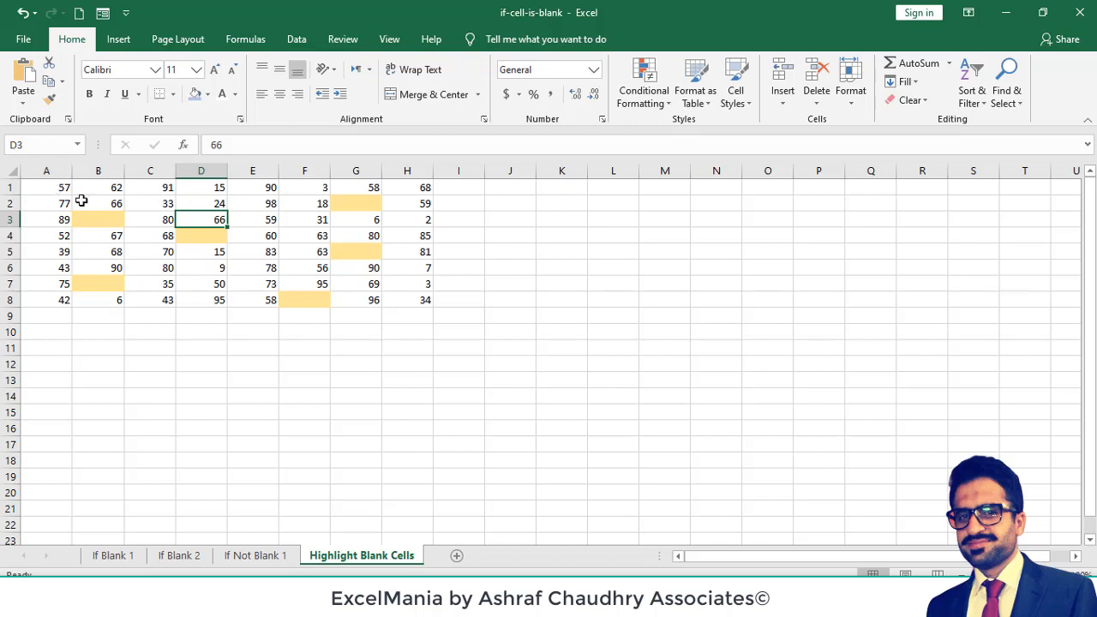
drag(53, 189, 397, 300)
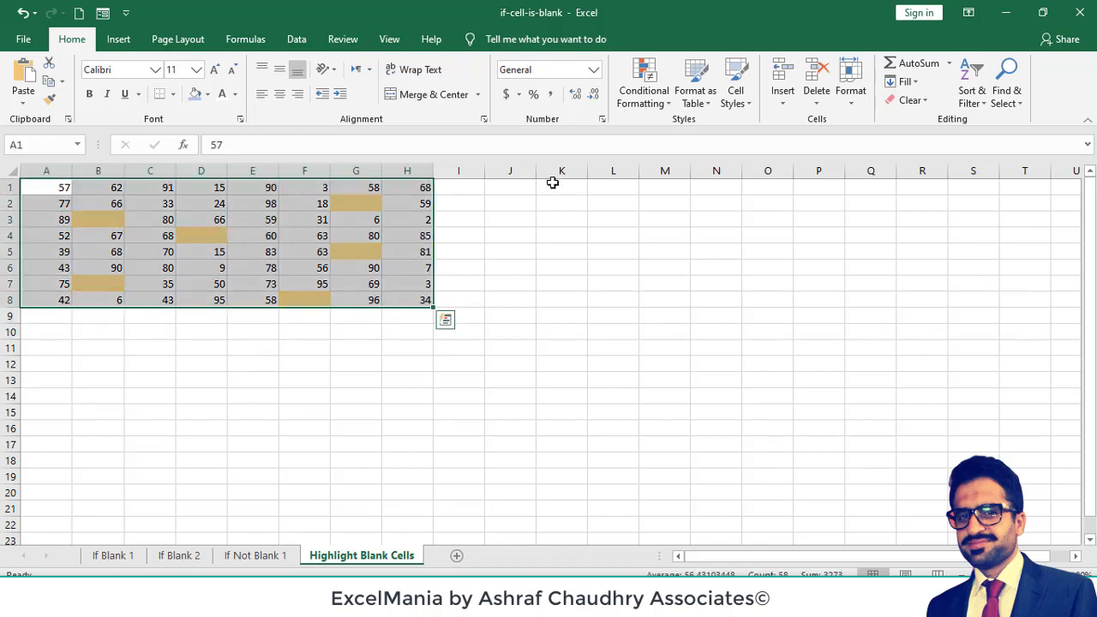
click(643, 96)
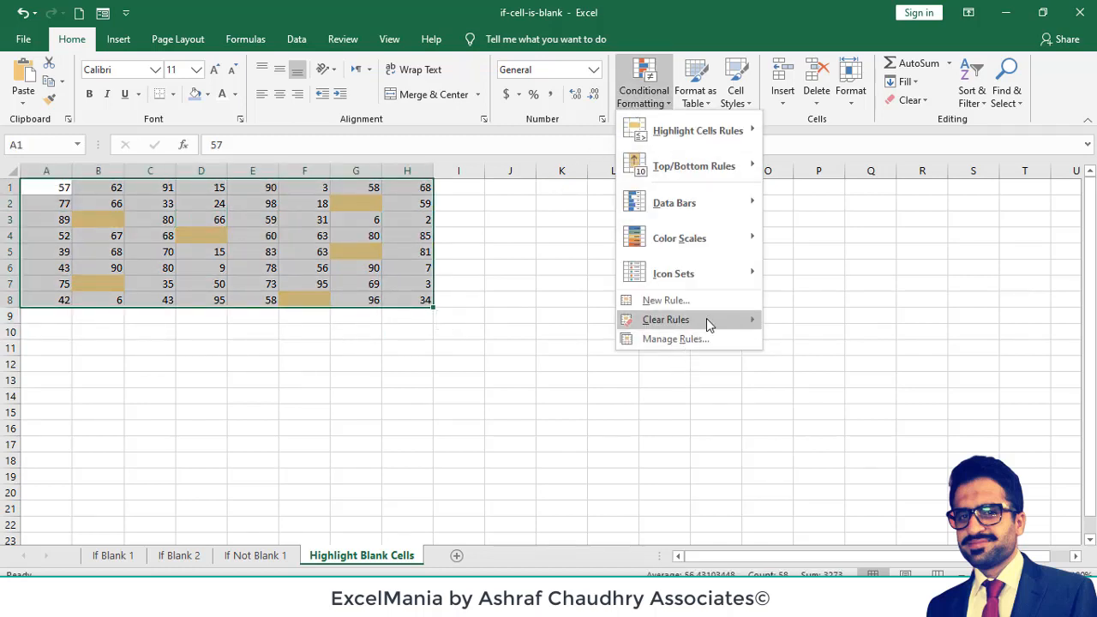
mouse_move(708, 320)
click(802, 322)
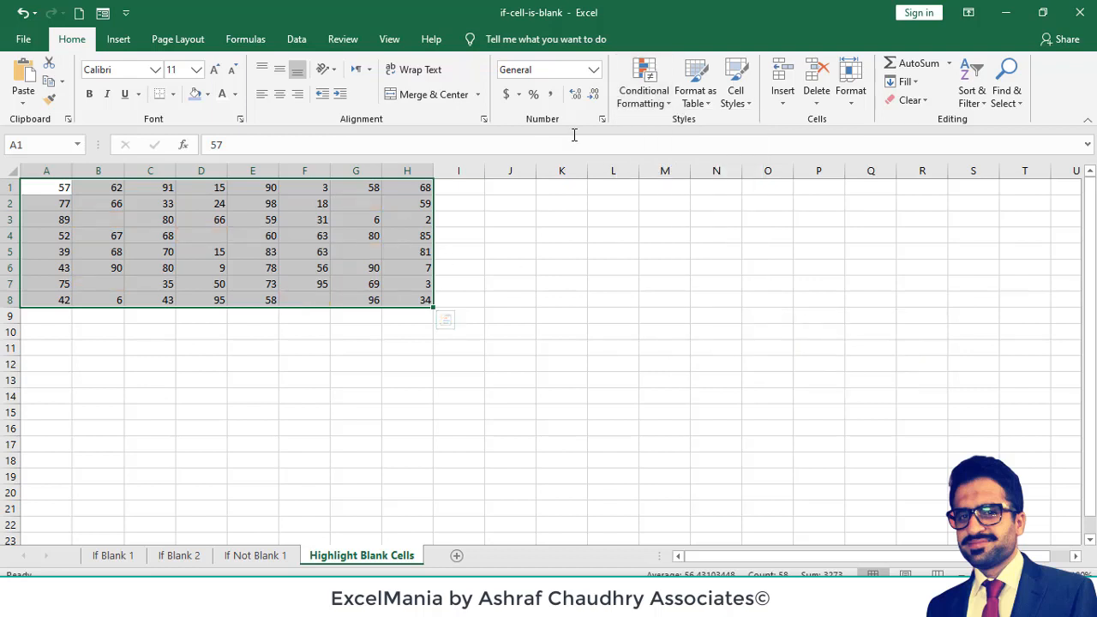
- Create a new conditional formatting rule for A1:H8 that formats only cells containing Blanks
click(655, 102)
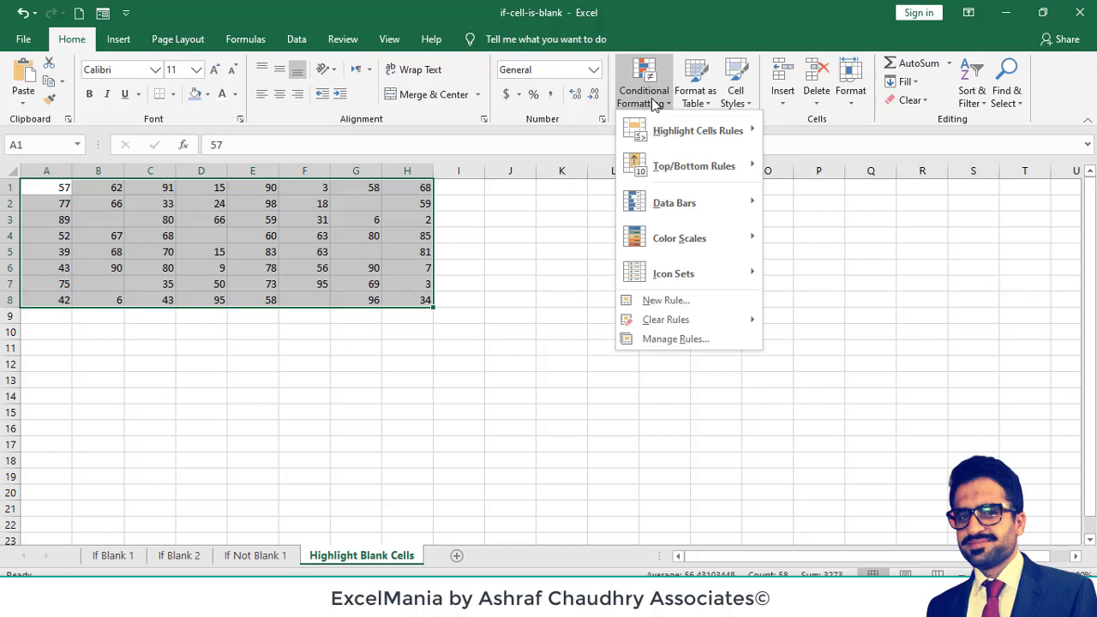
mouse_move(677, 133)
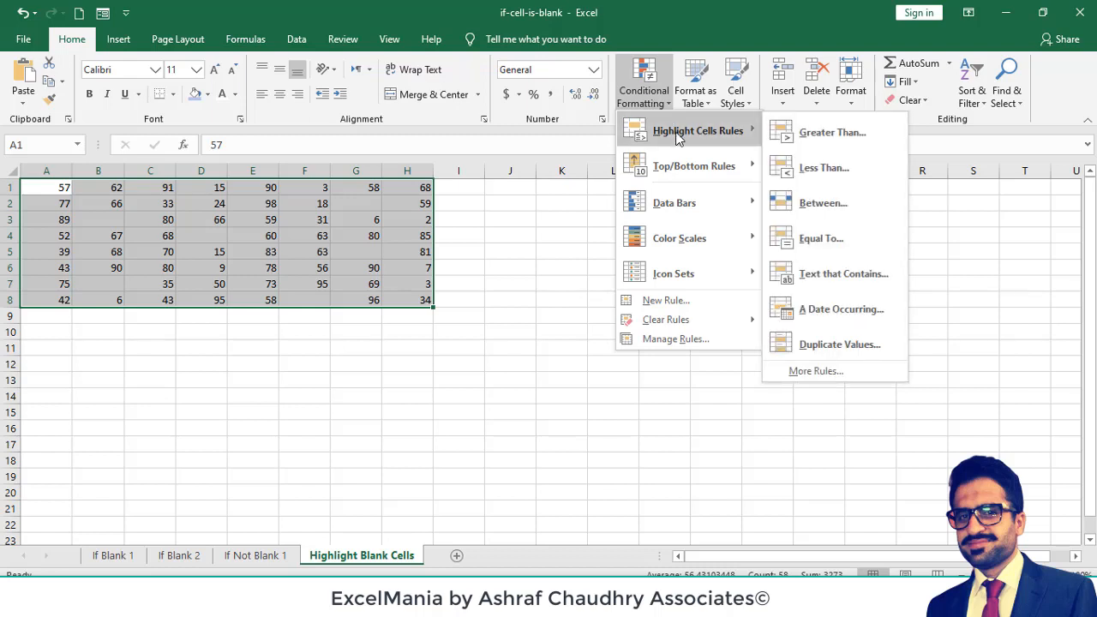
click(821, 372)
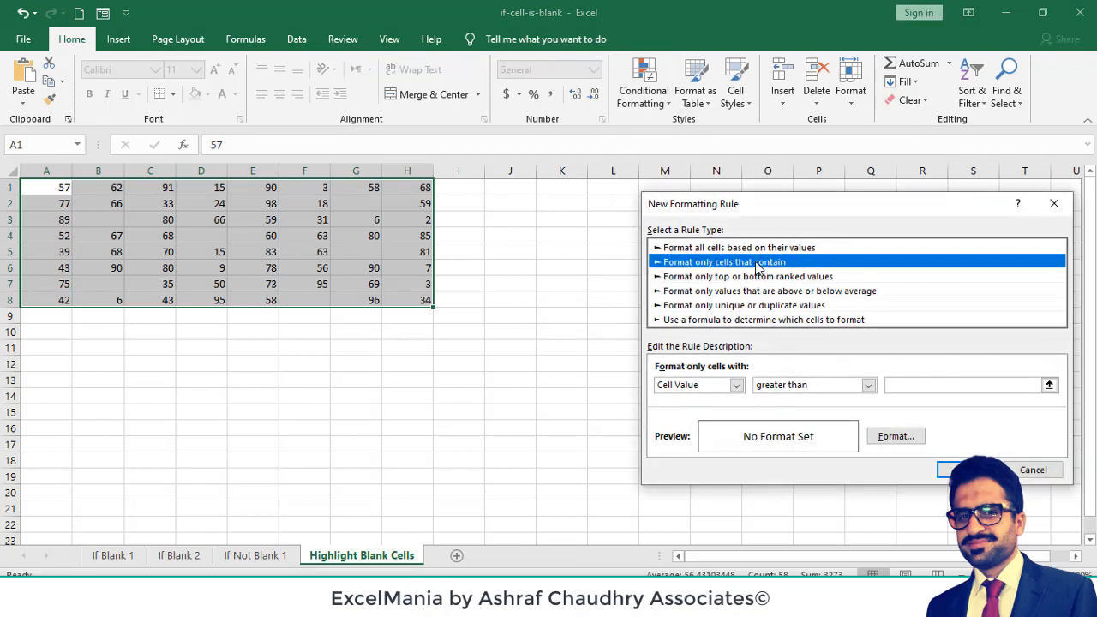
click(736, 385)
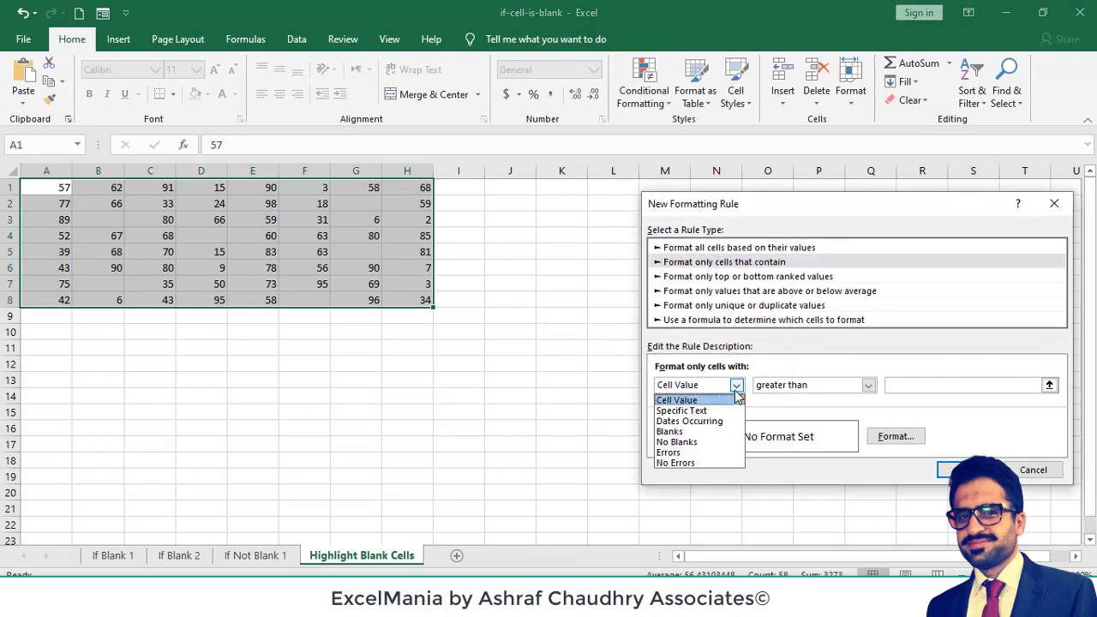
click(695, 433)
- Give the blanks rule a light gold background fill and apply it to the selected range
click(897, 437)
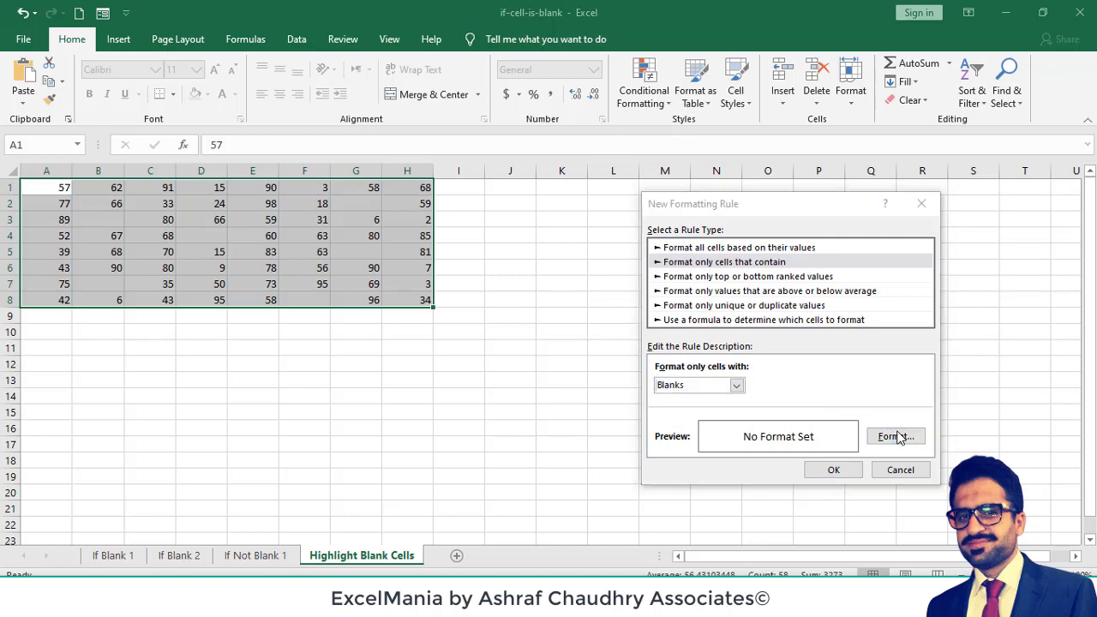
click(778, 223)
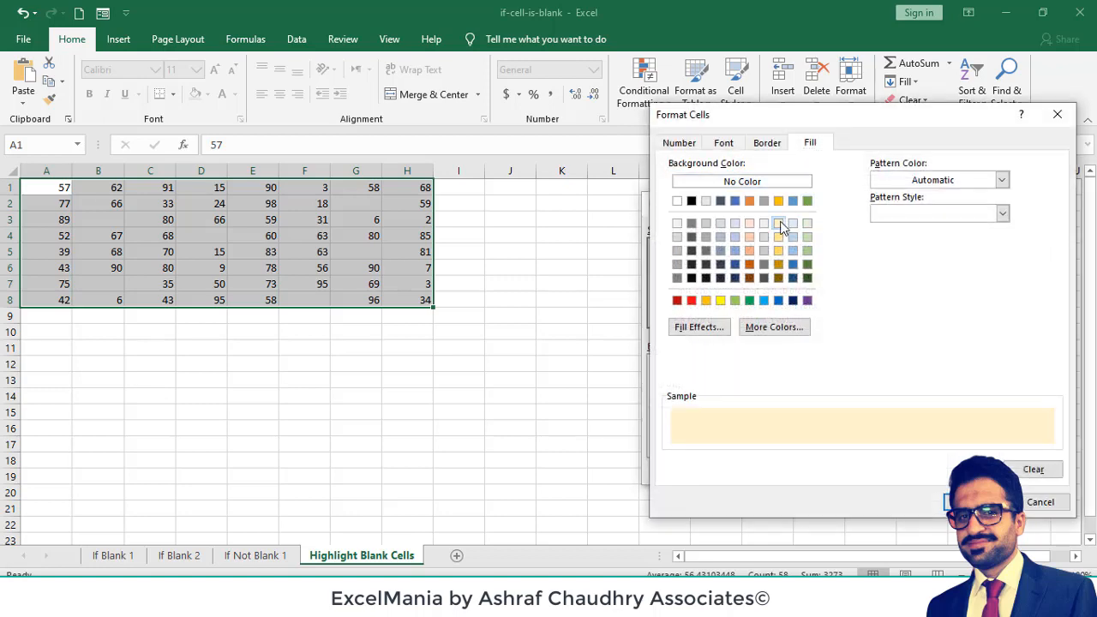
click(951, 501)
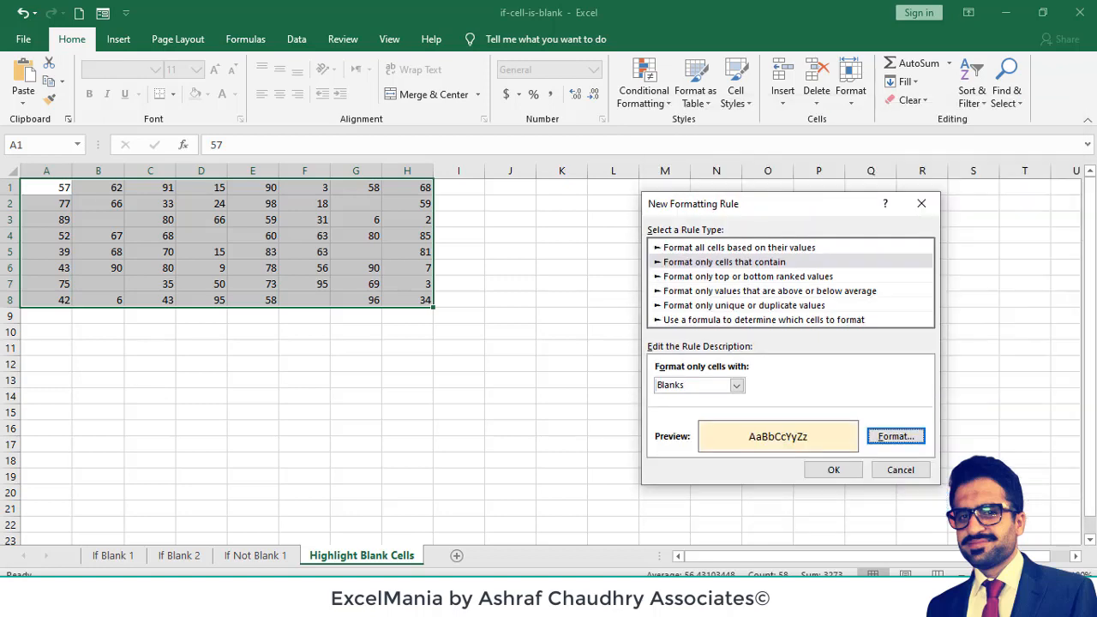
click(859, 471)
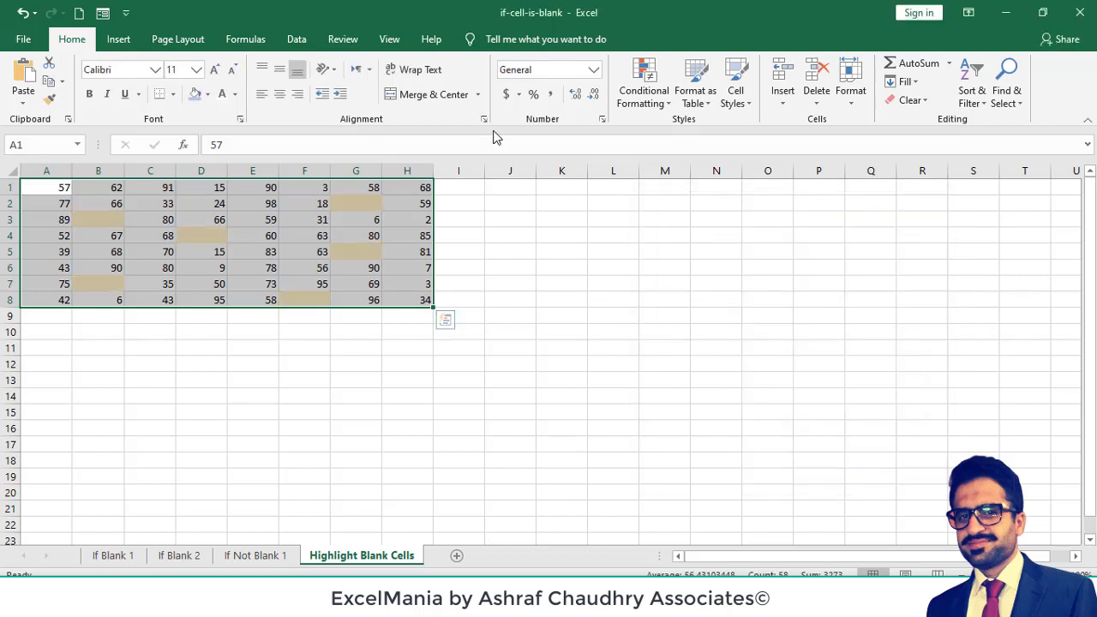
- Examine the blanks rule and its available cell conditions in the Conditional Formatting Rules Manager, then close it without changes
click(643, 101)
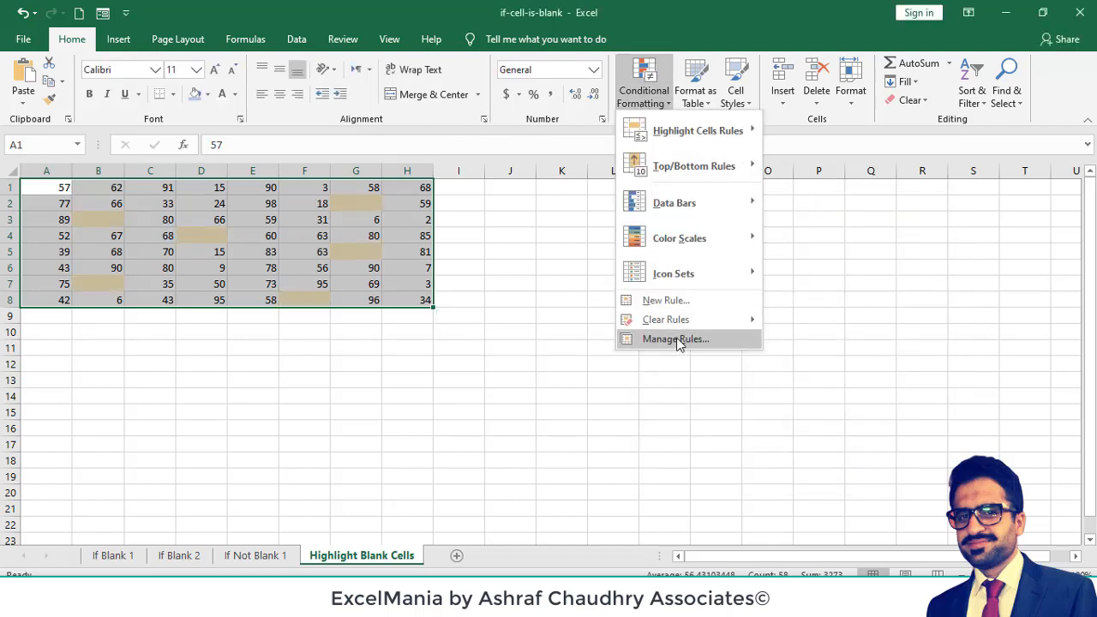
click(677, 340)
click(677, 281)
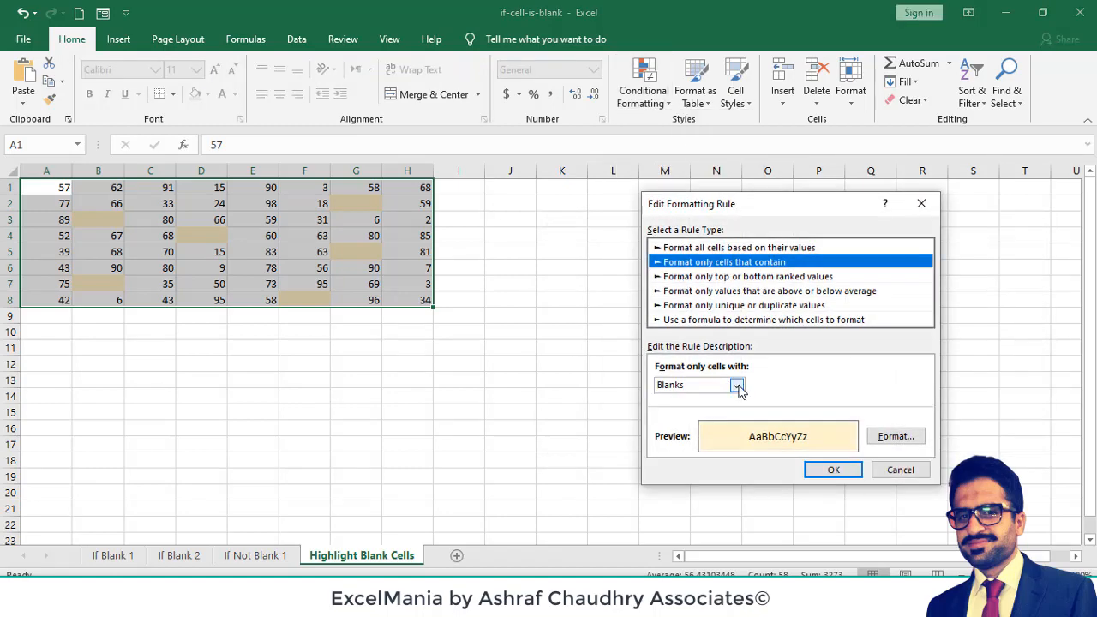
click(736, 385)
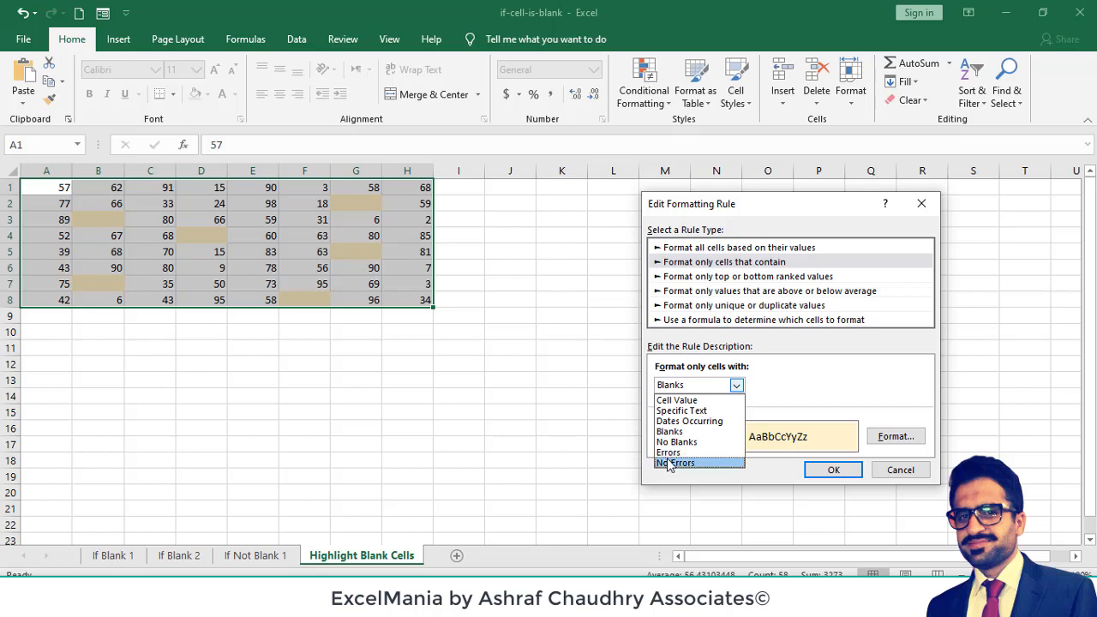
click(861, 385)
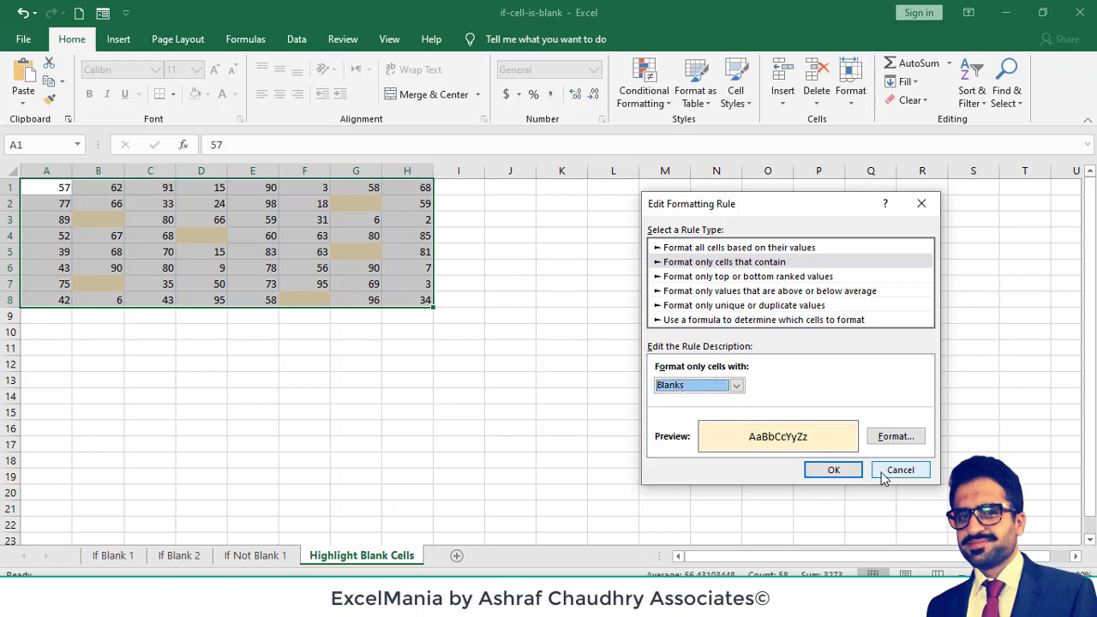
click(886, 471)
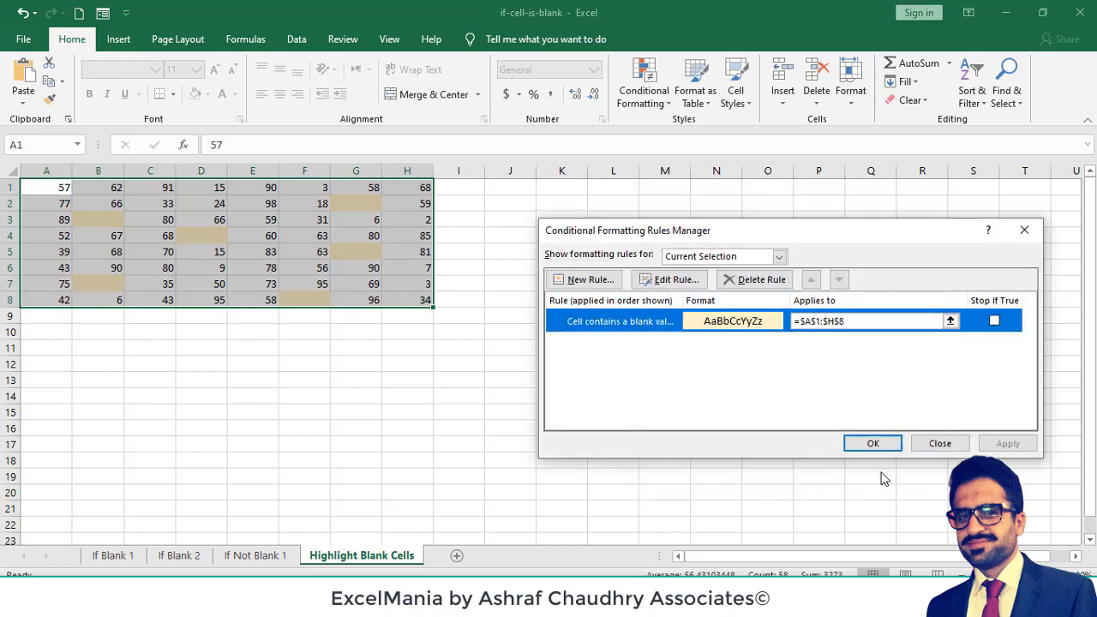
click(943, 444)
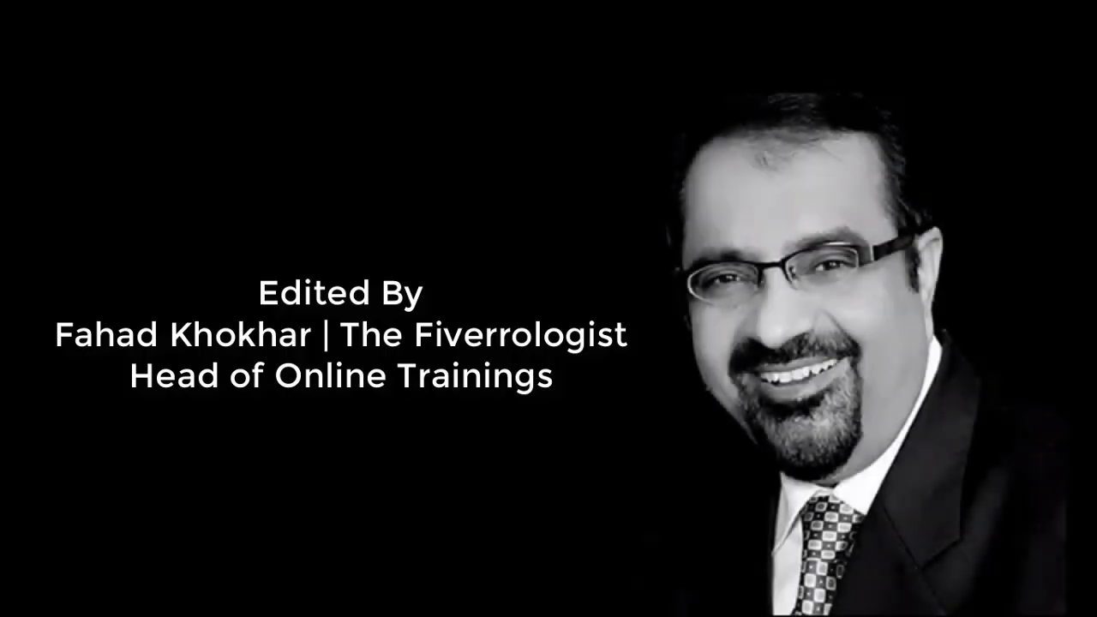